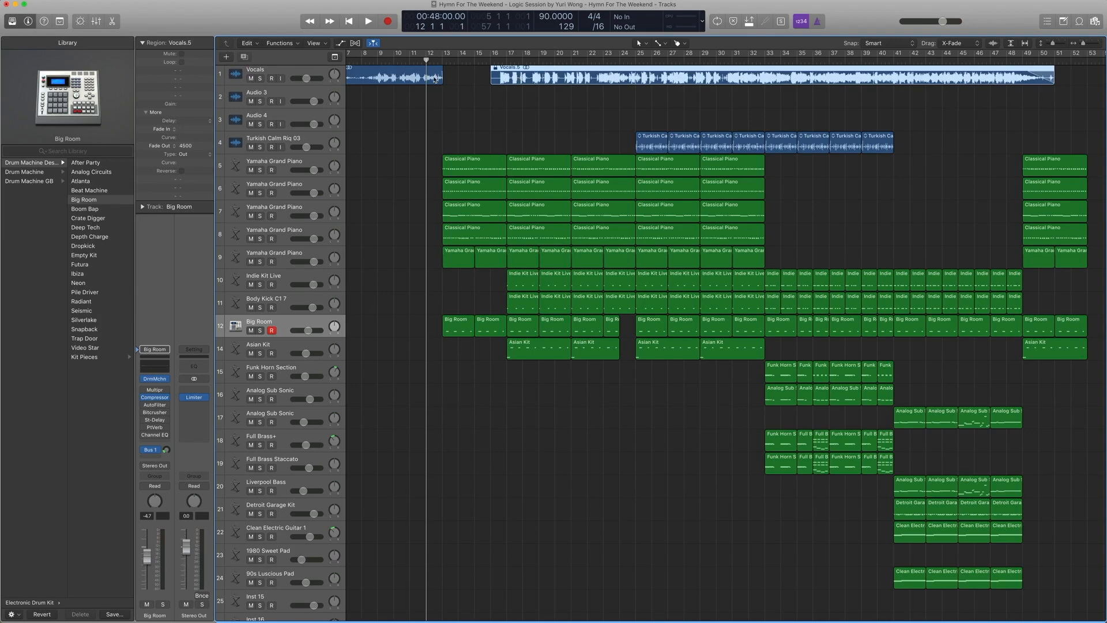
- Select the long Vocals region that begins before bar 17 and play the arrangement from bar 12
left_click(435, 79)
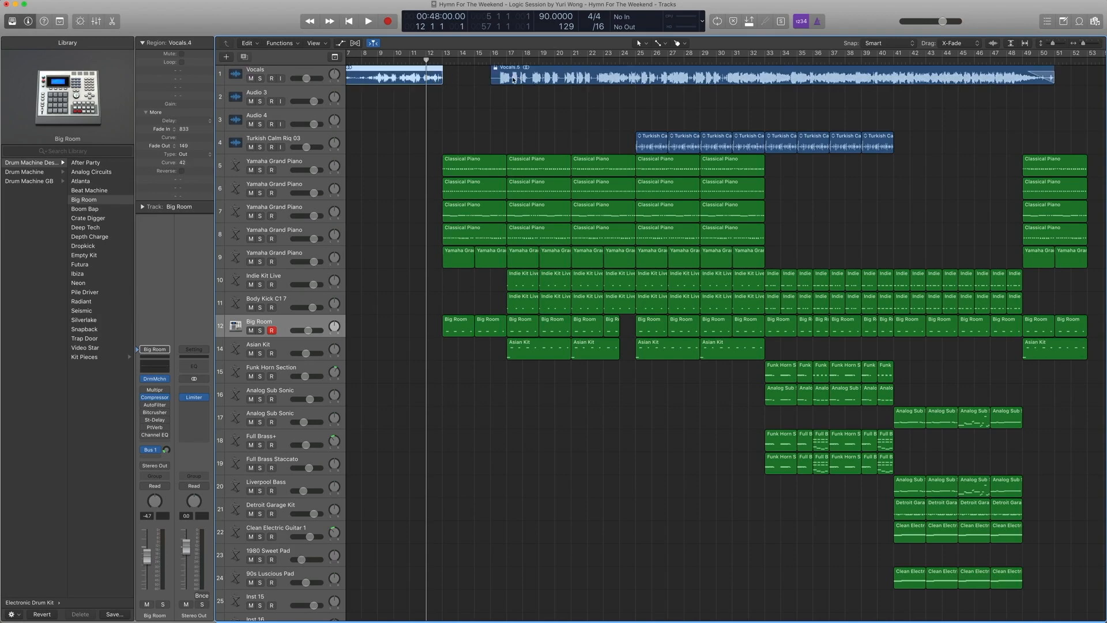
left_click(514, 79)
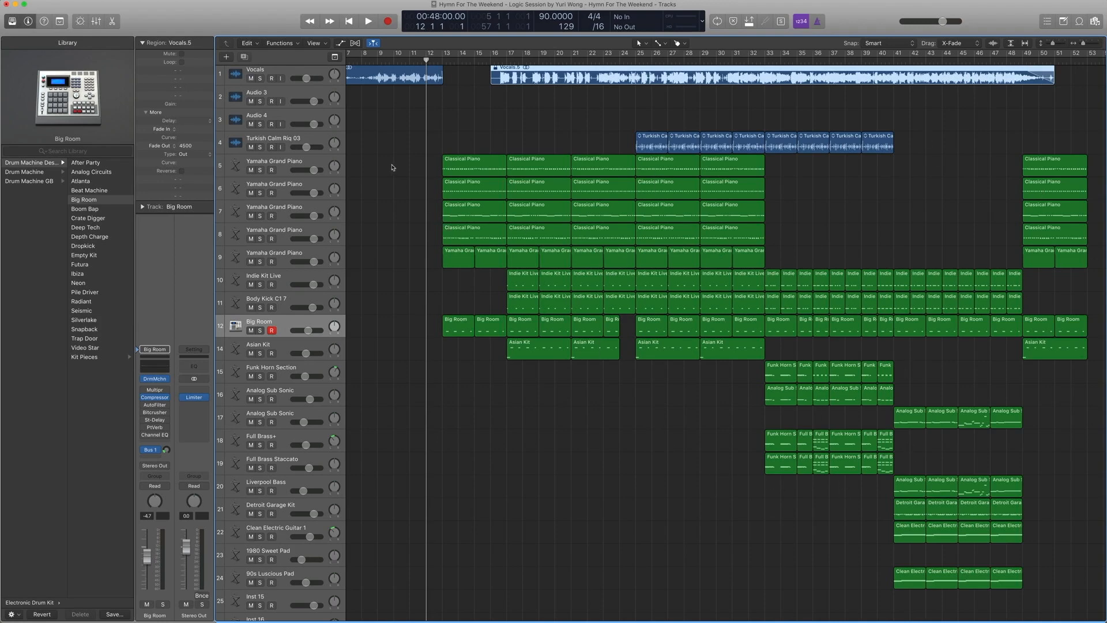
key("space")
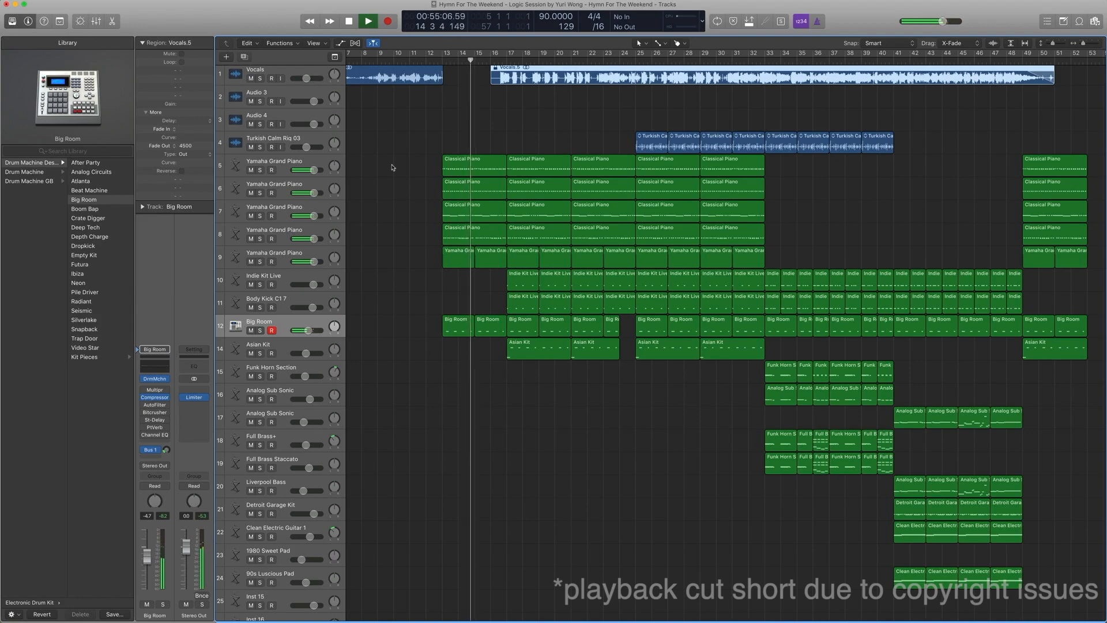
key("space")
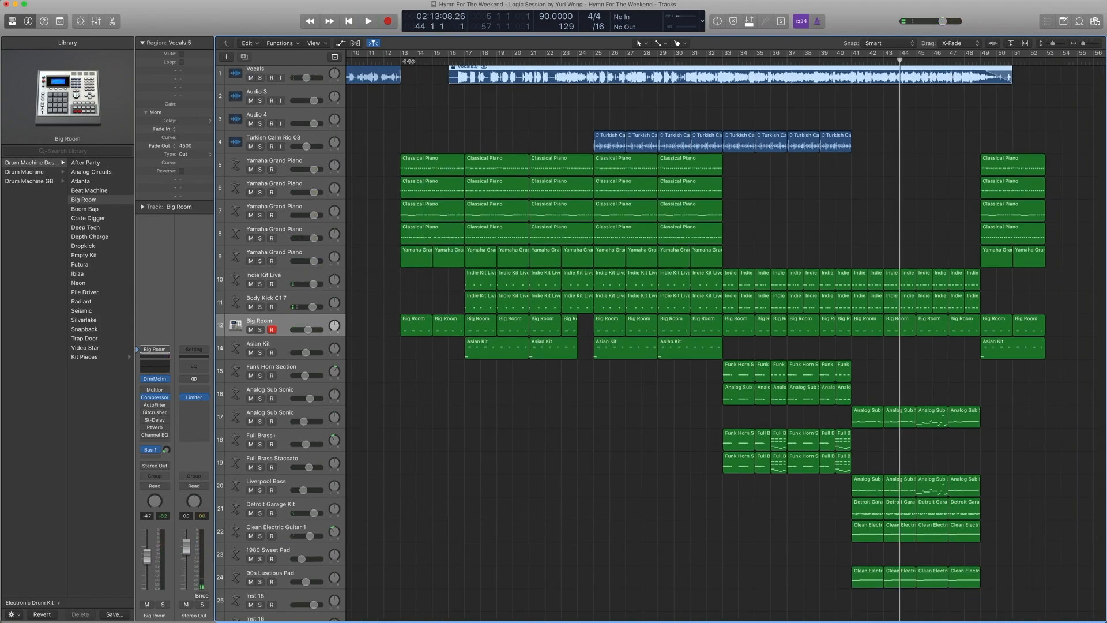
- Select the earlier Vocals region, move the playhead back to bar 11 and play the lead-in to bar 13
left_click(402, 59)
key("comma")
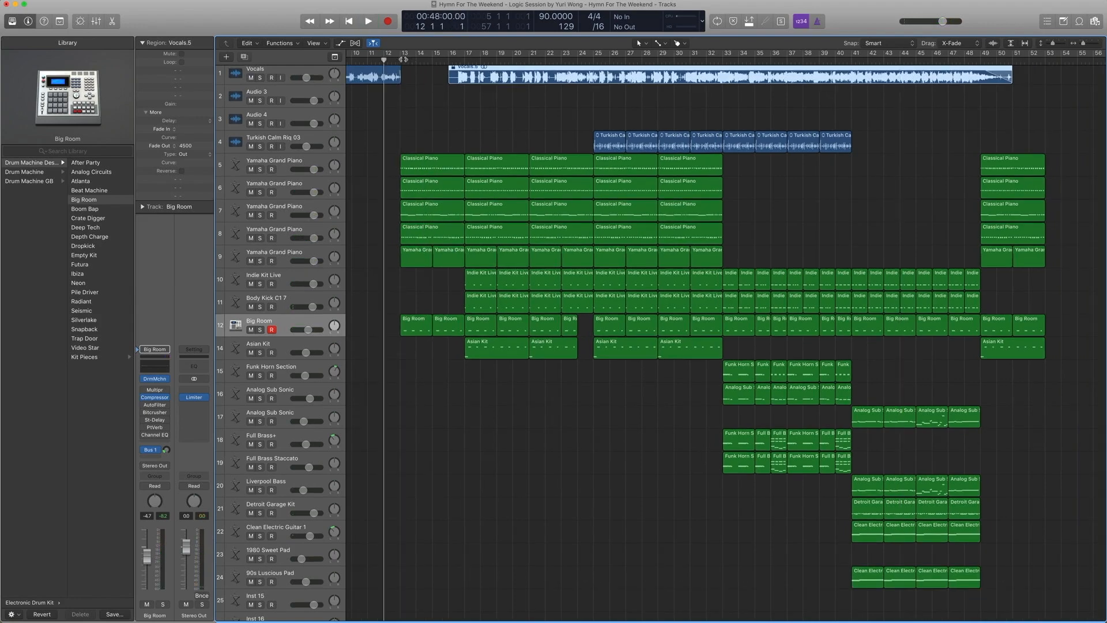
left_click(397, 78)
key("comma")
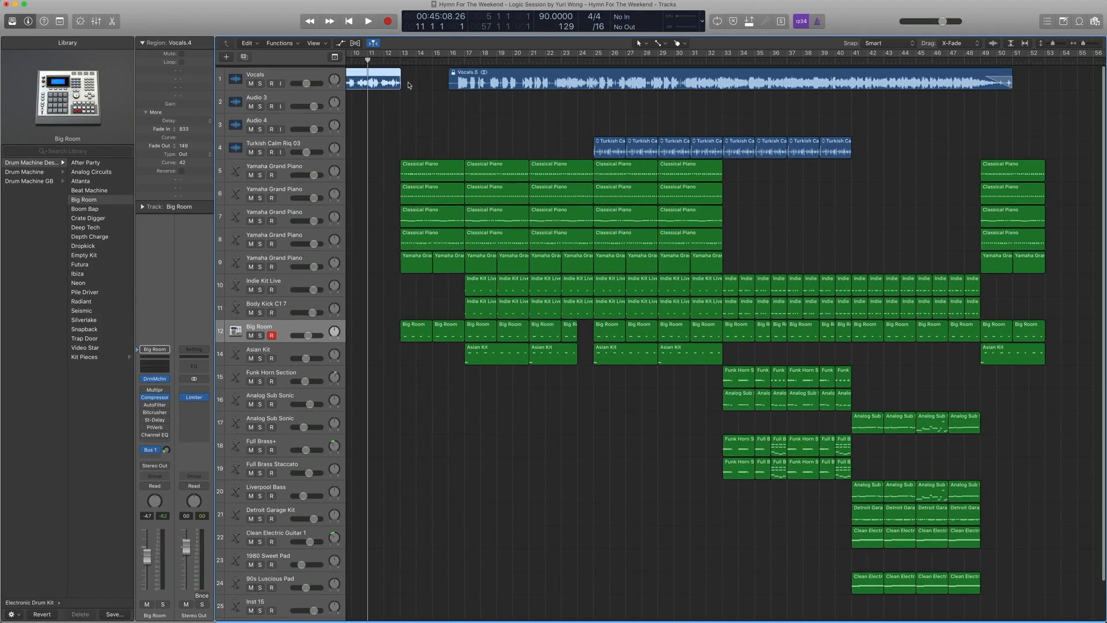
scroll(412, 83, "left", 3)
scroll(413, 84, "right", 3)
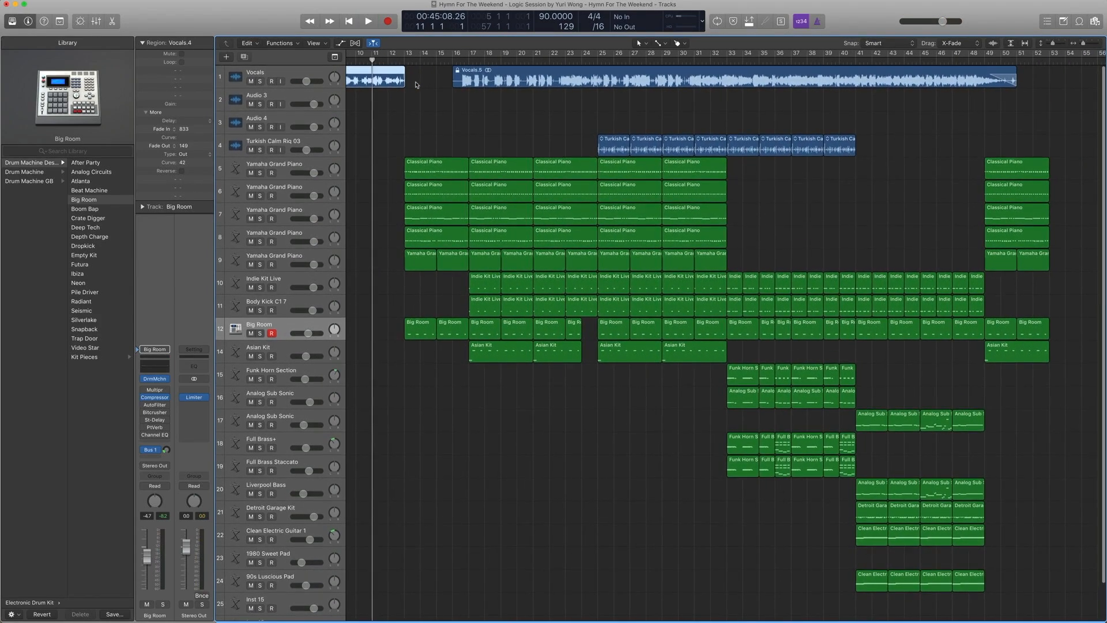
key("space")
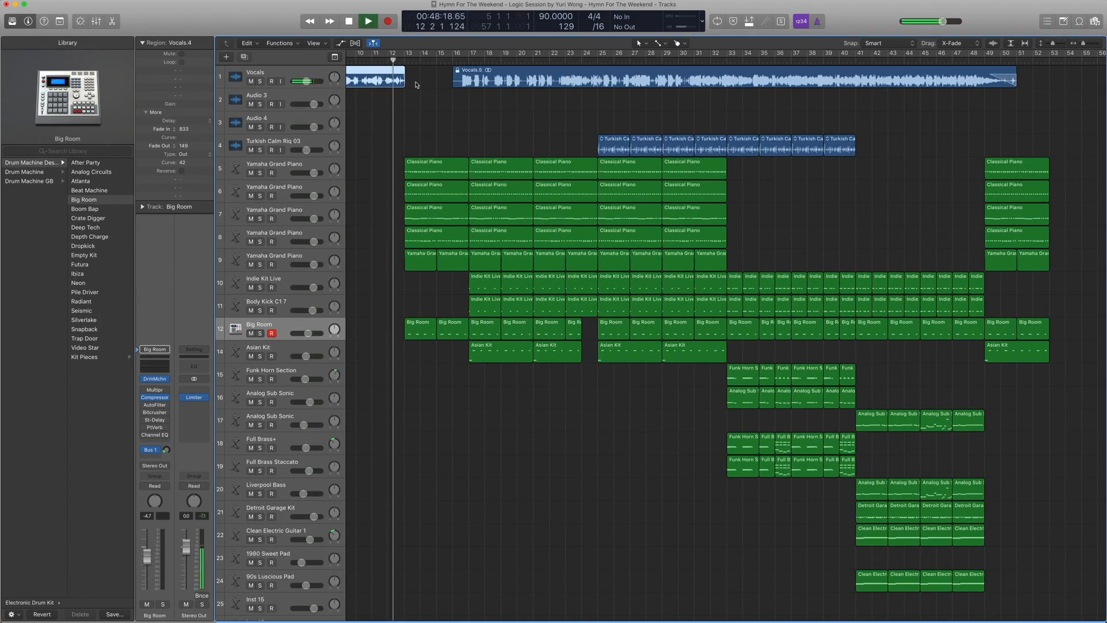
key("space")
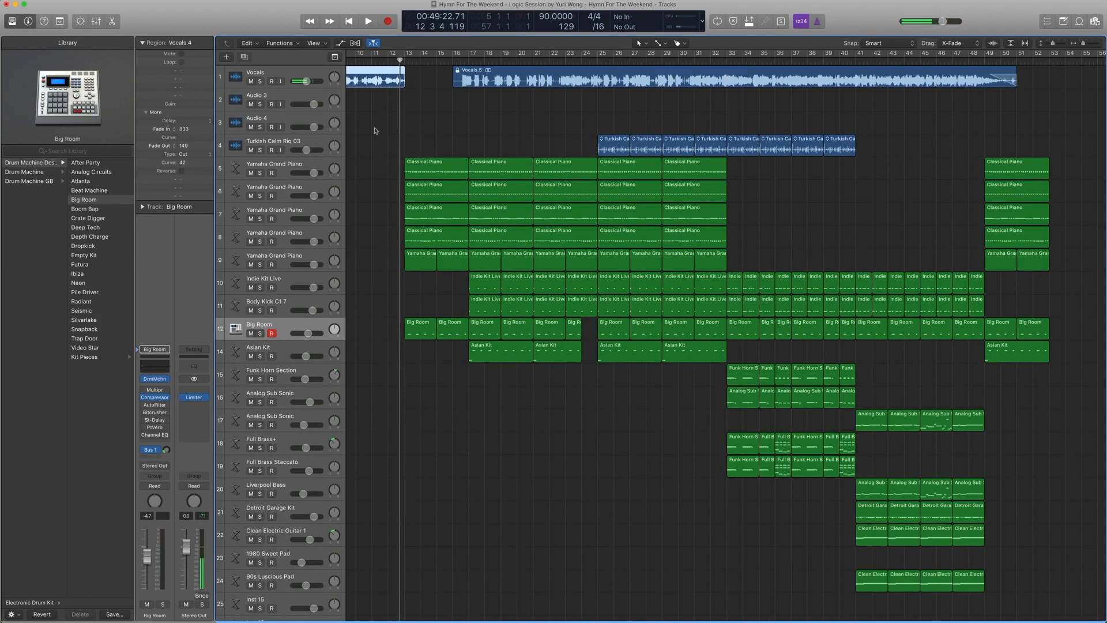
- Select the Yamaha Grand Piano on track 5 and show the library presets for its EXS24 instrument
left_click(293, 162)
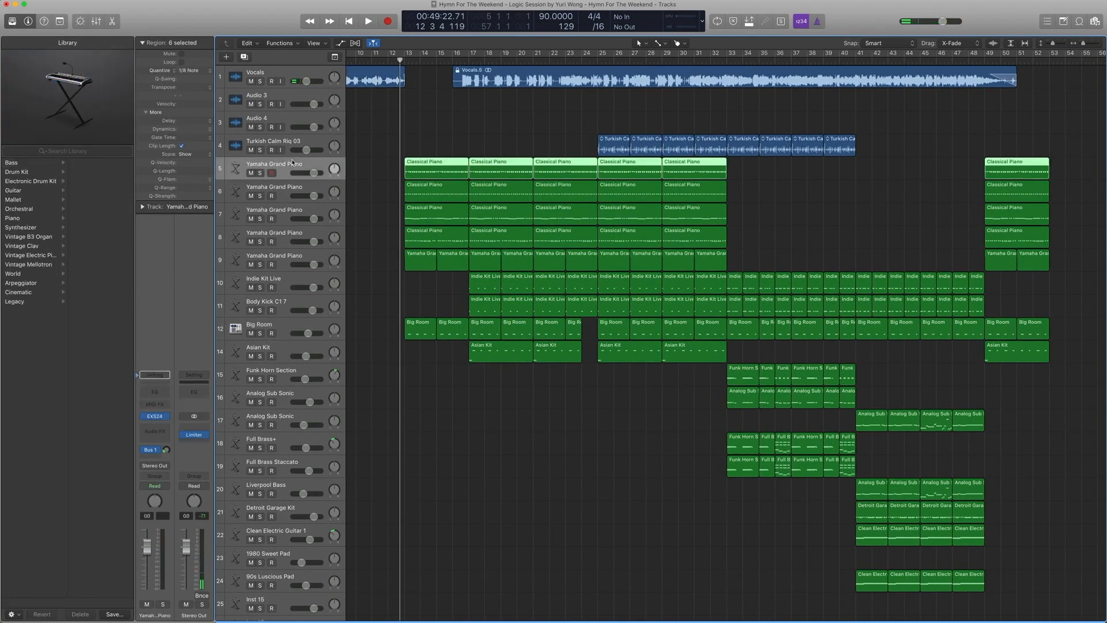
scroll(294, 162, "down", 1)
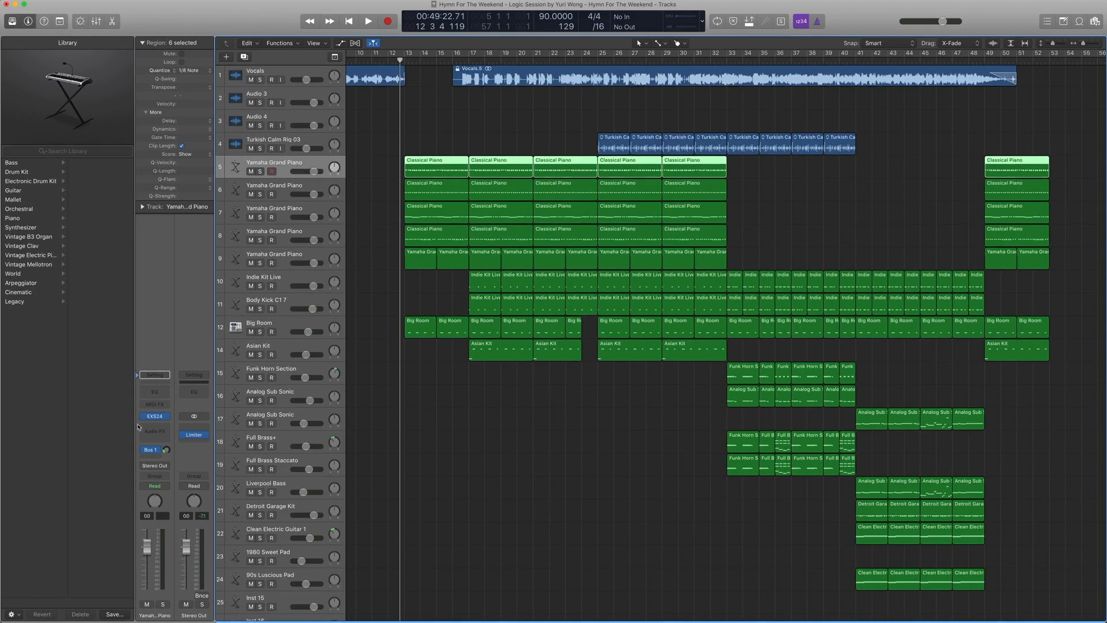
mouse_move(162, 419)
left_click(140, 417)
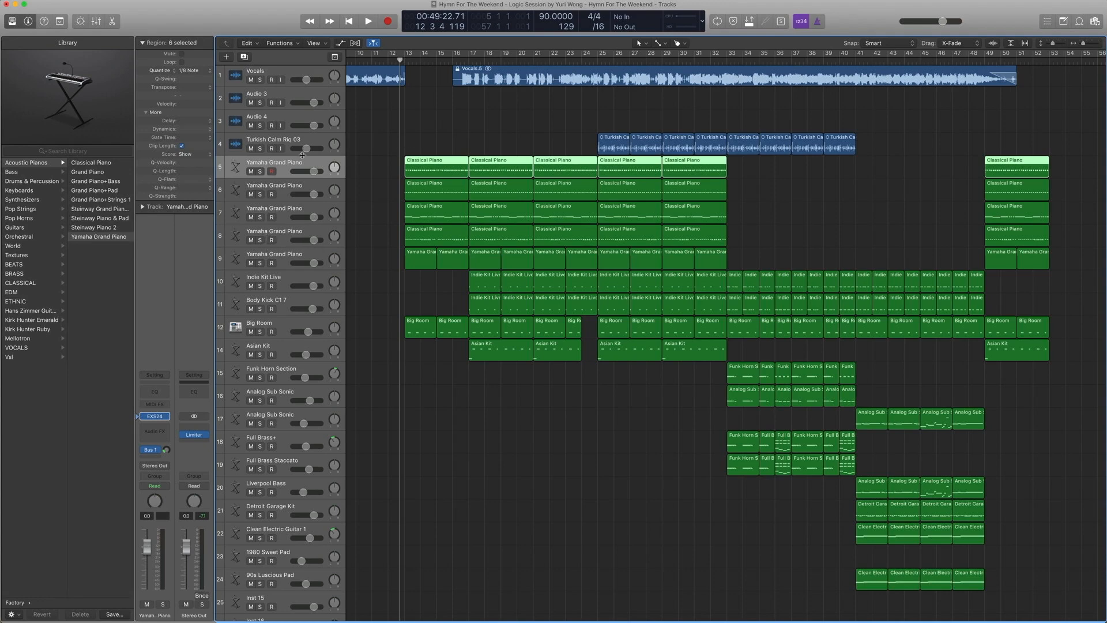
left_click(372, 155)
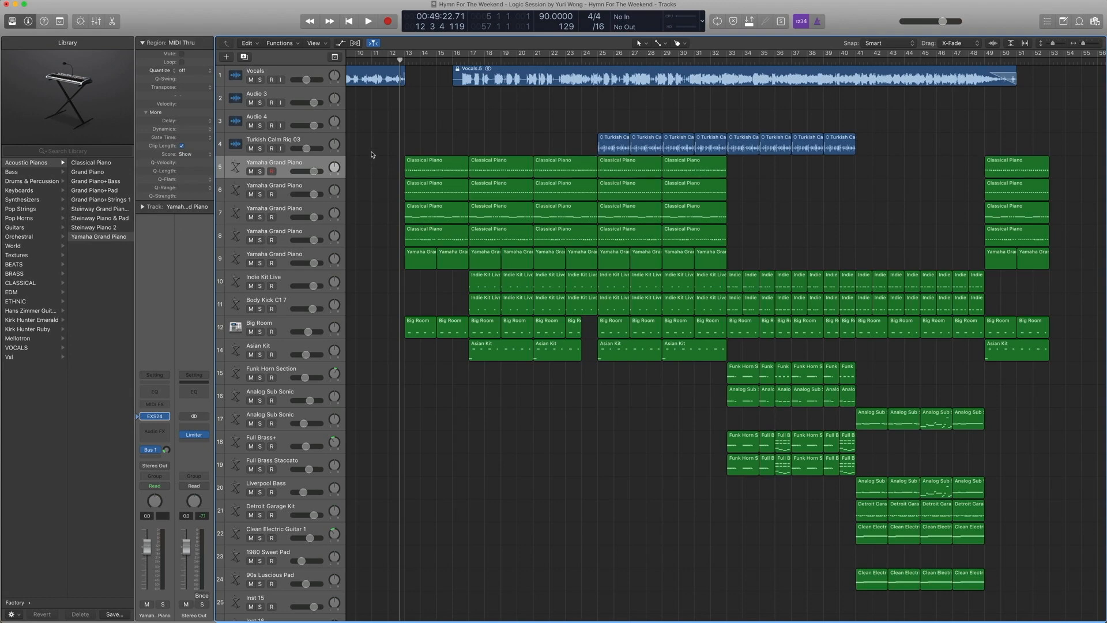
left_click(307, 162)
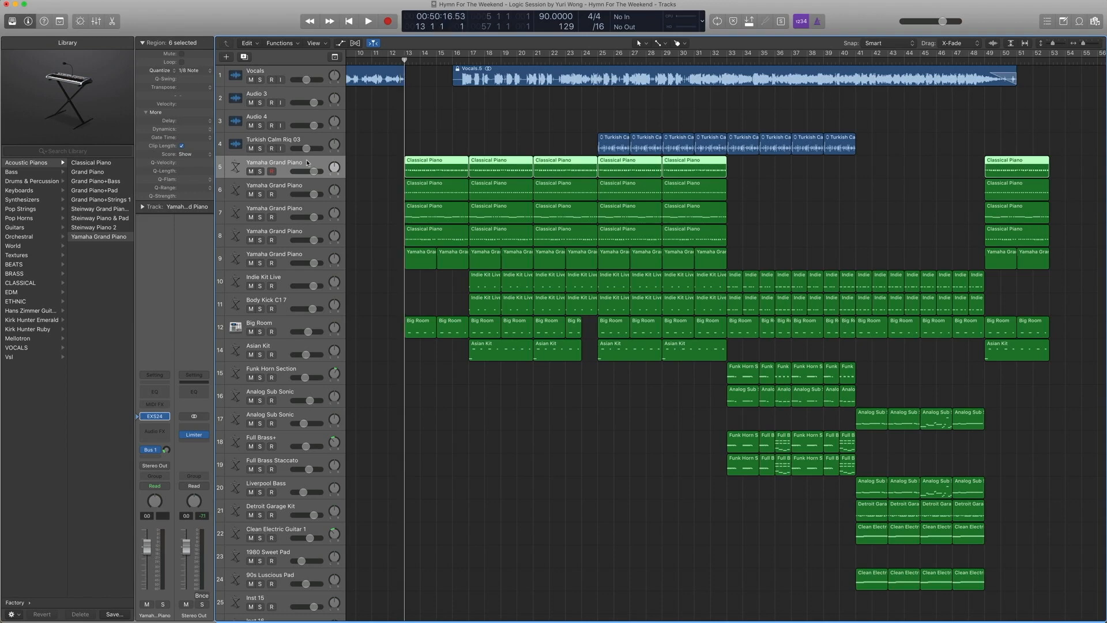
- Open the track 5 Classical Piano region at bar 13 in the Piano Roll and select all piano regions in bars 13–16 on tracks 5–9
left_click(434, 146)
left_click(435, 162)
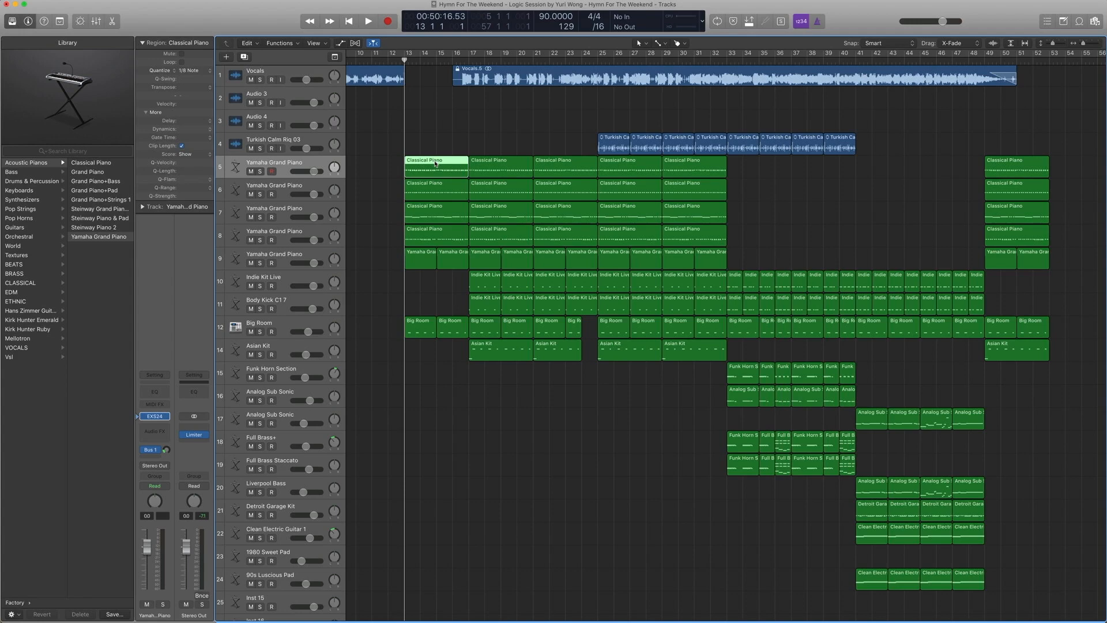
double_click(435, 164)
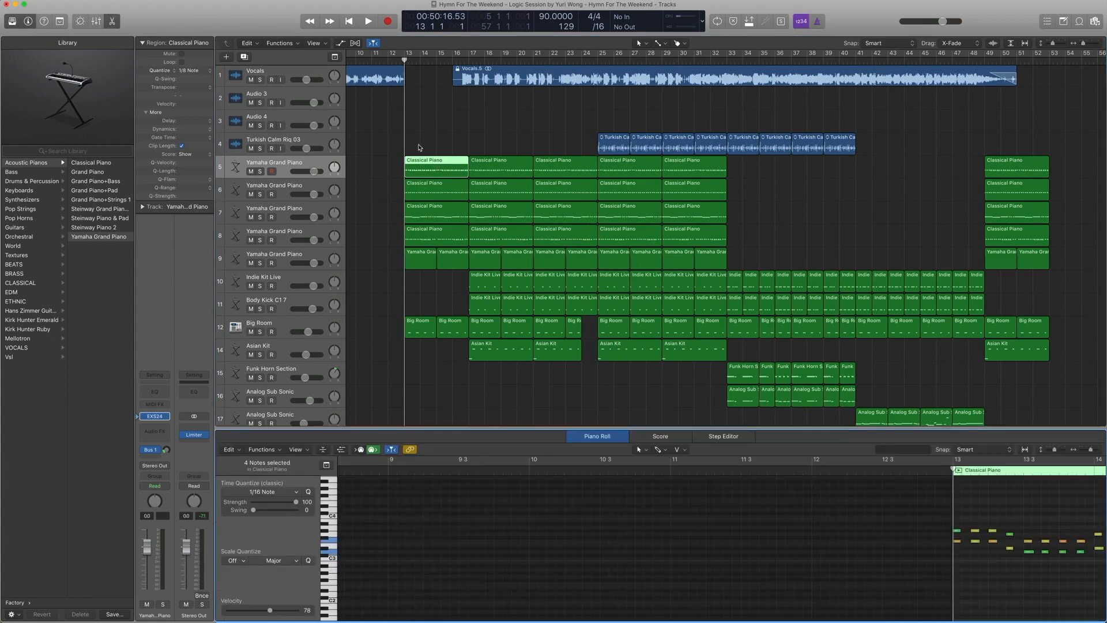
left_click_drag(419, 148, 443, 272)
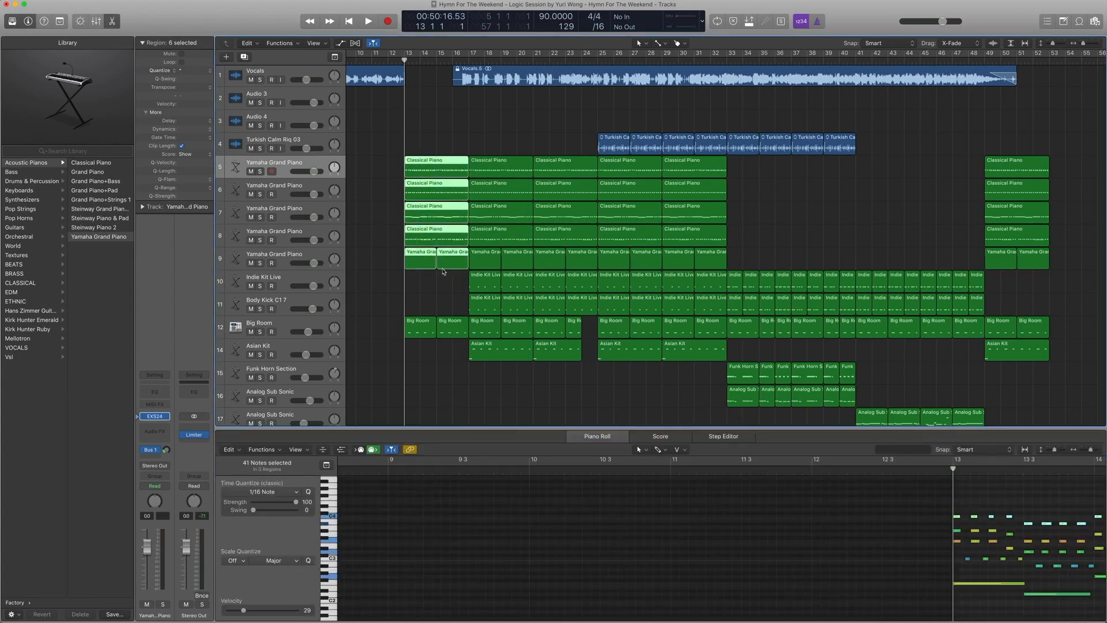
- Solo the selected piano regions, play them through to the end of bar 16 and clear the selection
key("ctrl+s")
key("space")
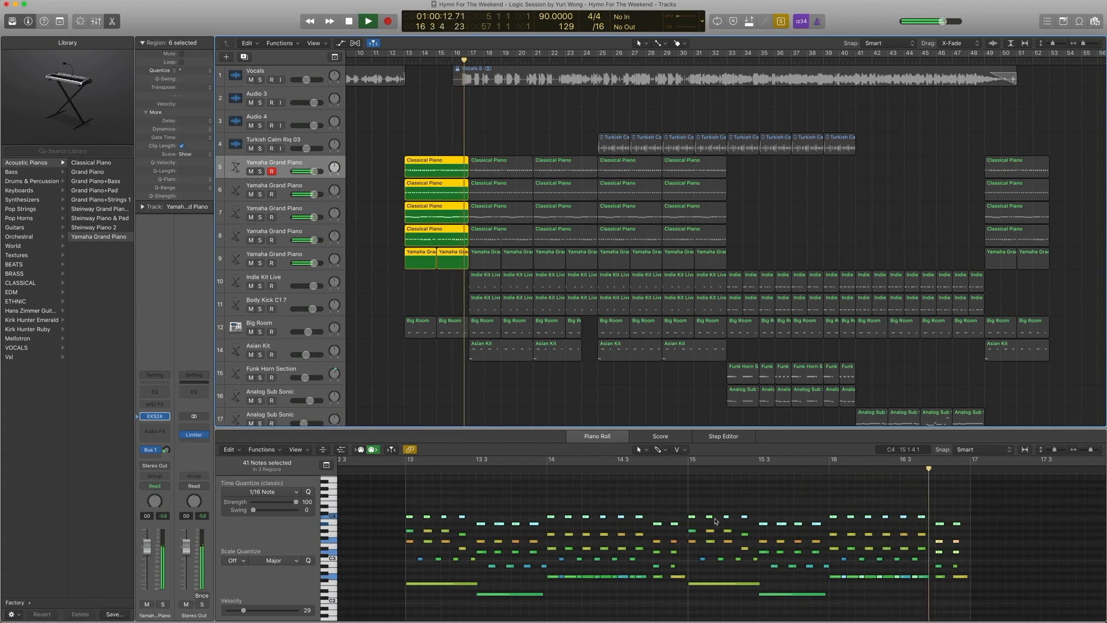
key("space")
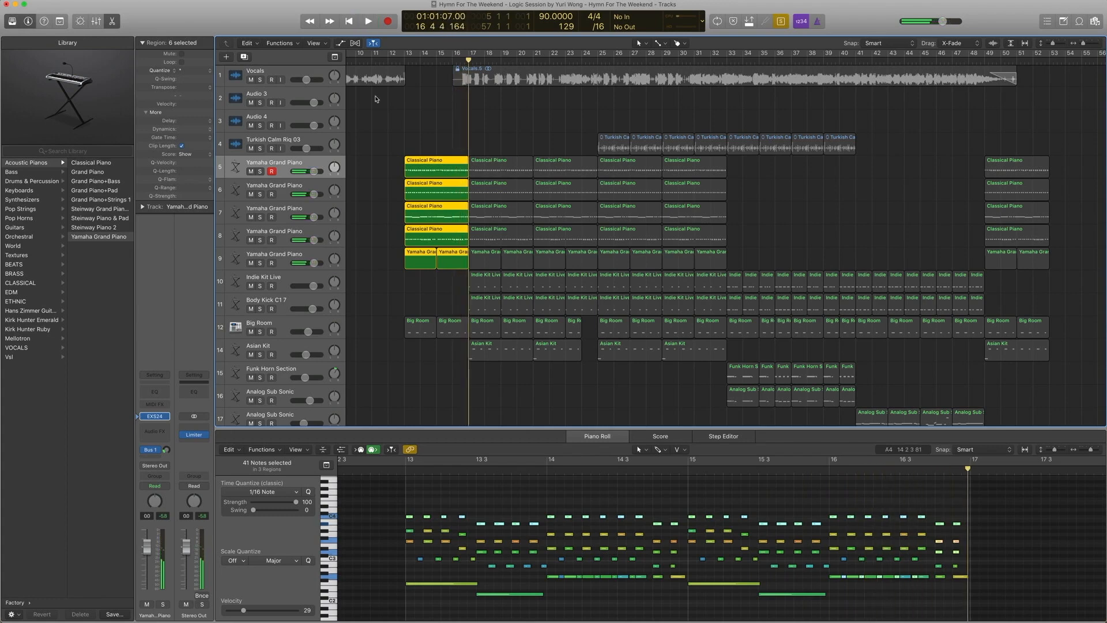
scroll(417, 112, "down", 1)
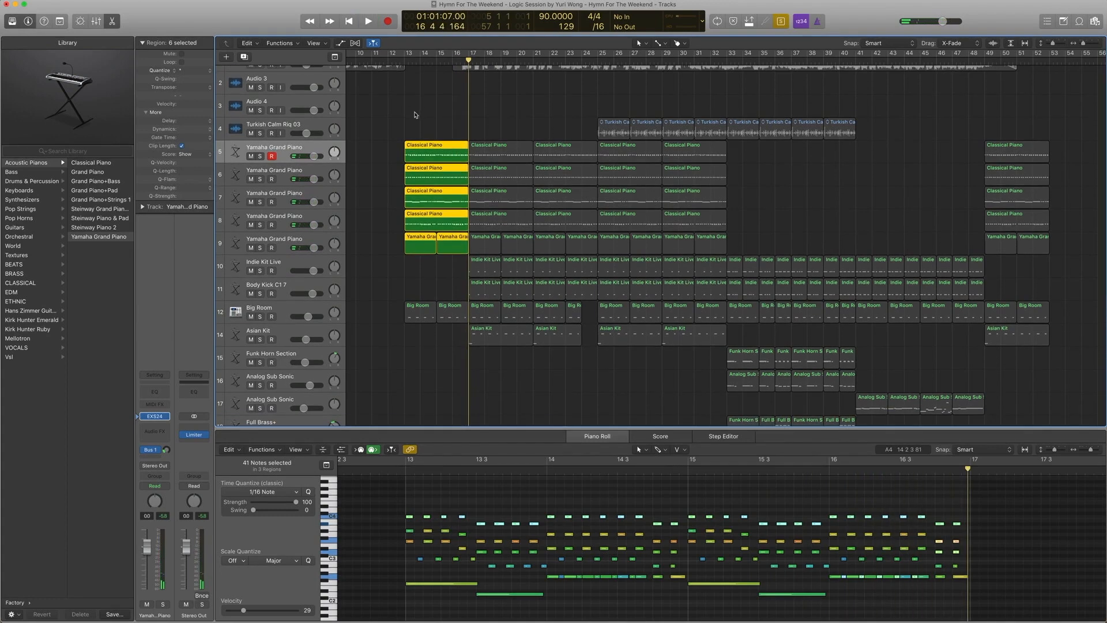
scroll(413, 112, "up", 1)
left_click(406, 139)
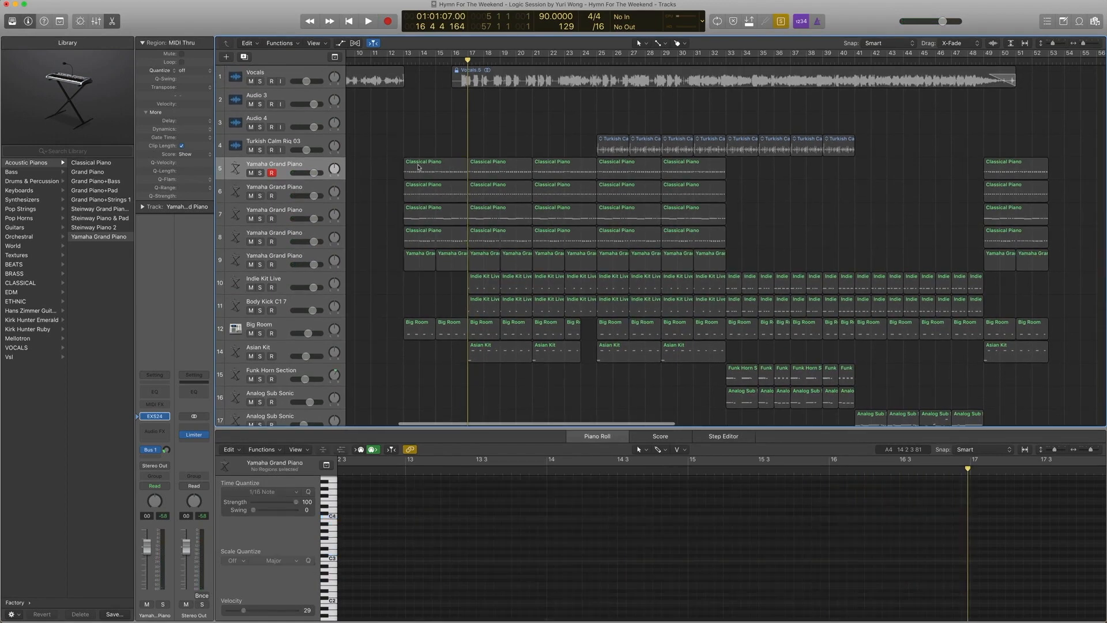
- Solo the first Classical Piano region on track 5 and play it from bar 13
left_click(419, 167)
key("comma")
key("comma")
key("comma")
key("comma")
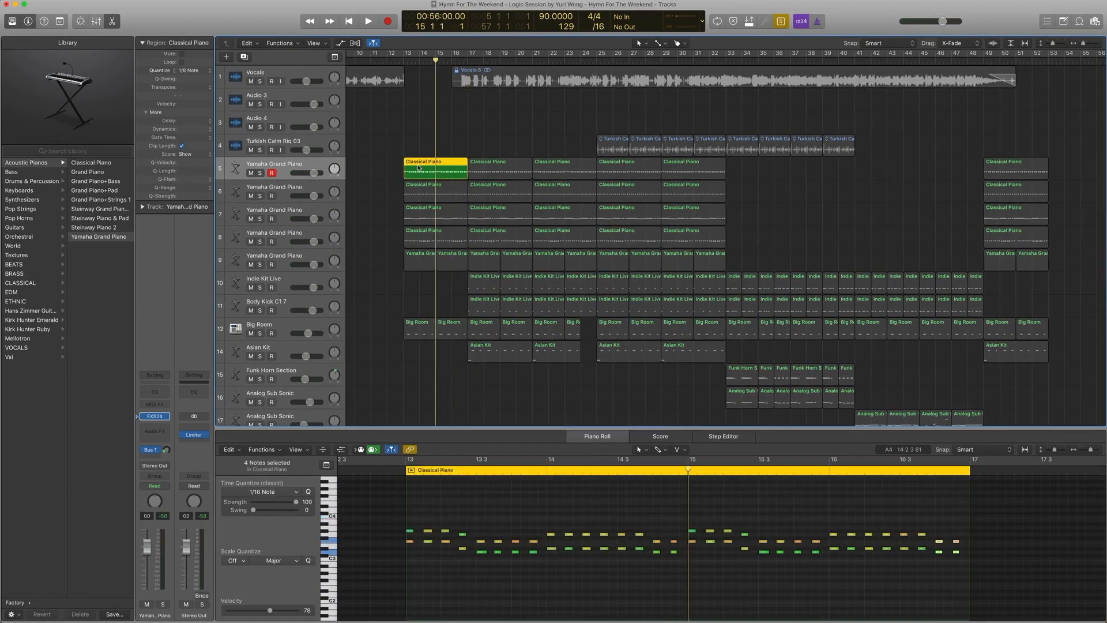
key("space")
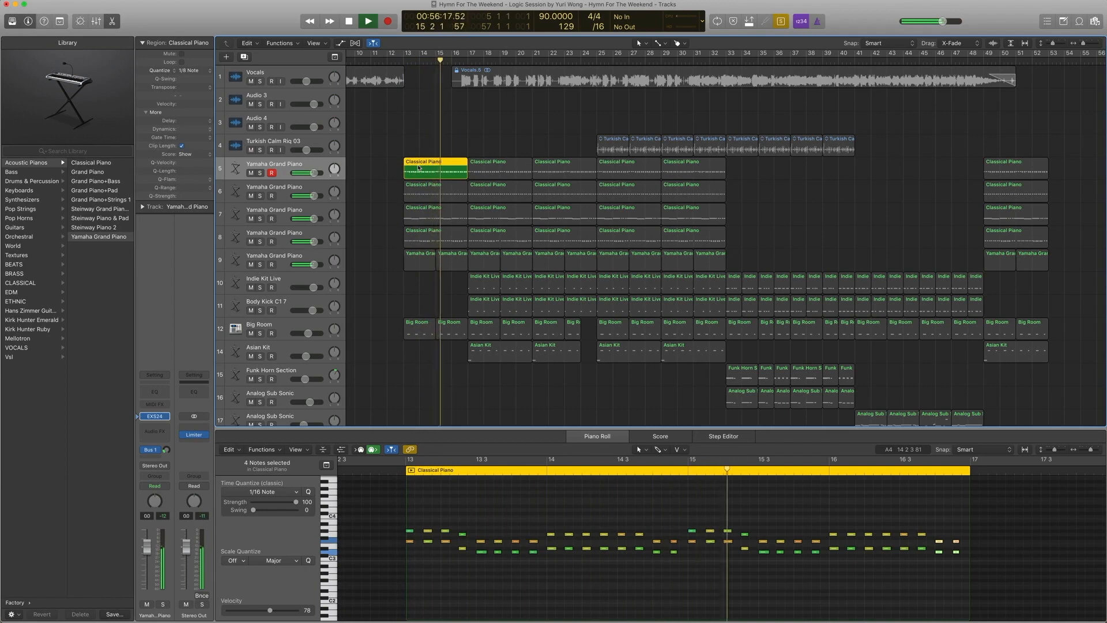
key("space")
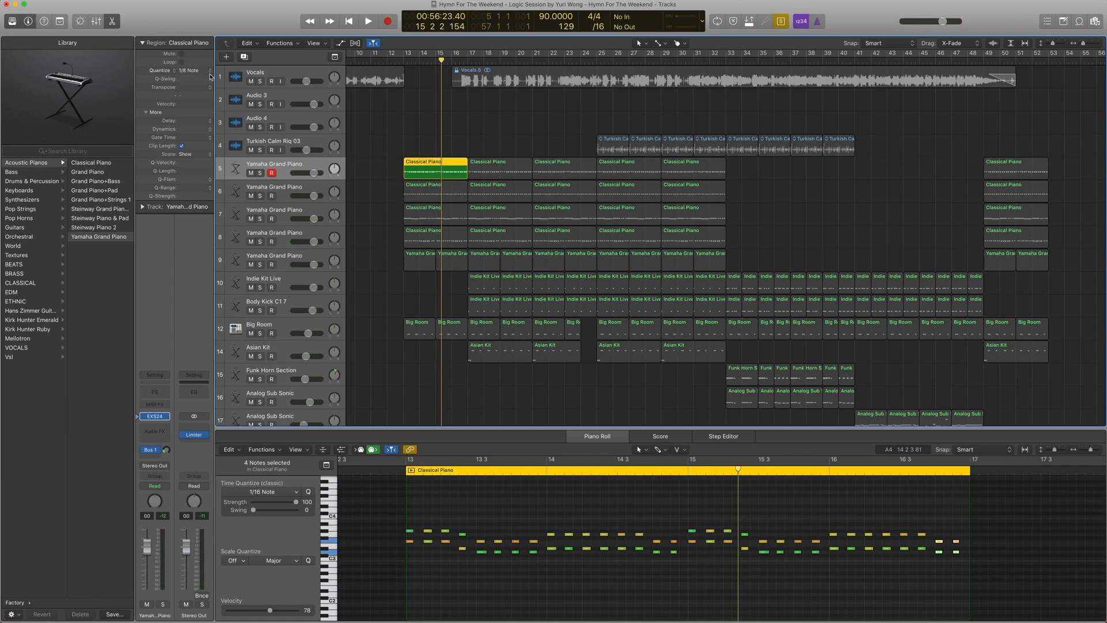
- Switch the solo to the first Classical Piano region on track 6 and play it from bar 13
left_click(411, 196)
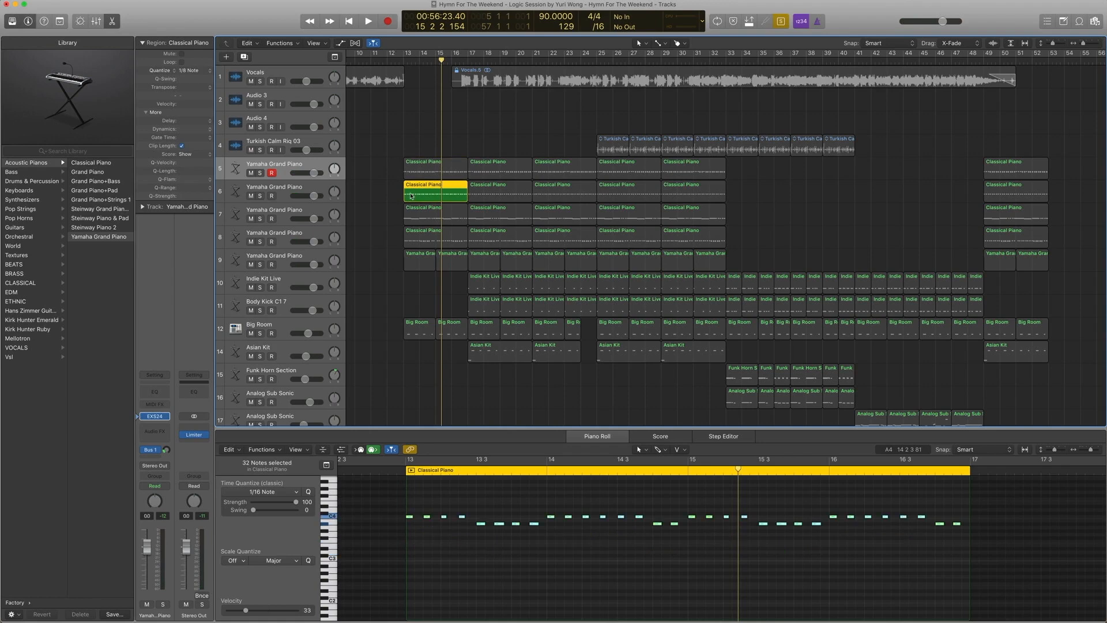
key("comma")
key("comma")
key("comma")
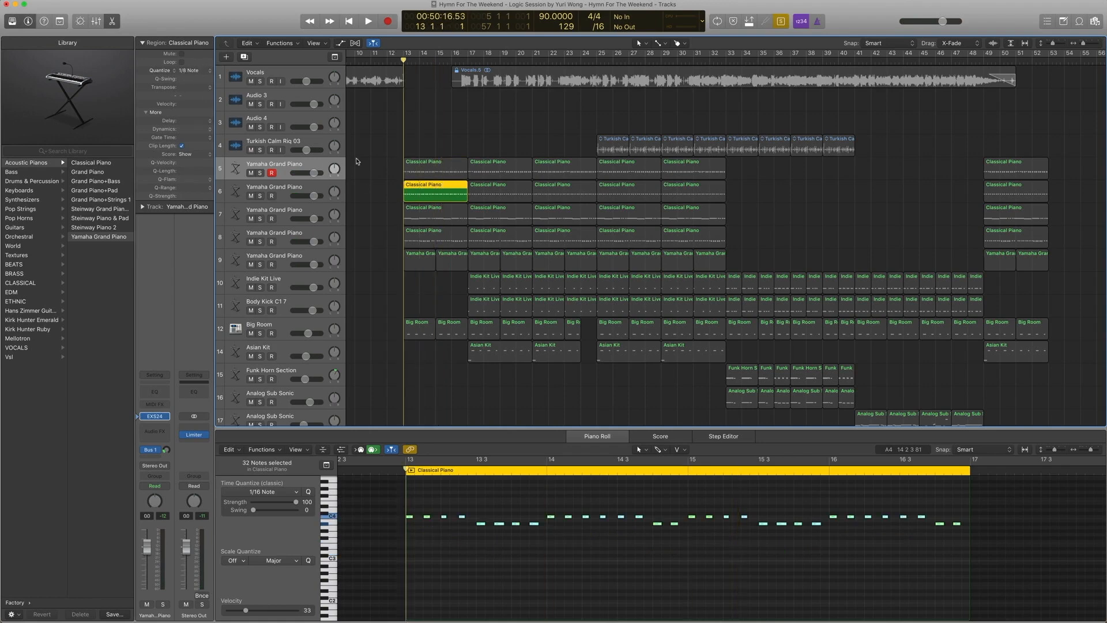
key("space")
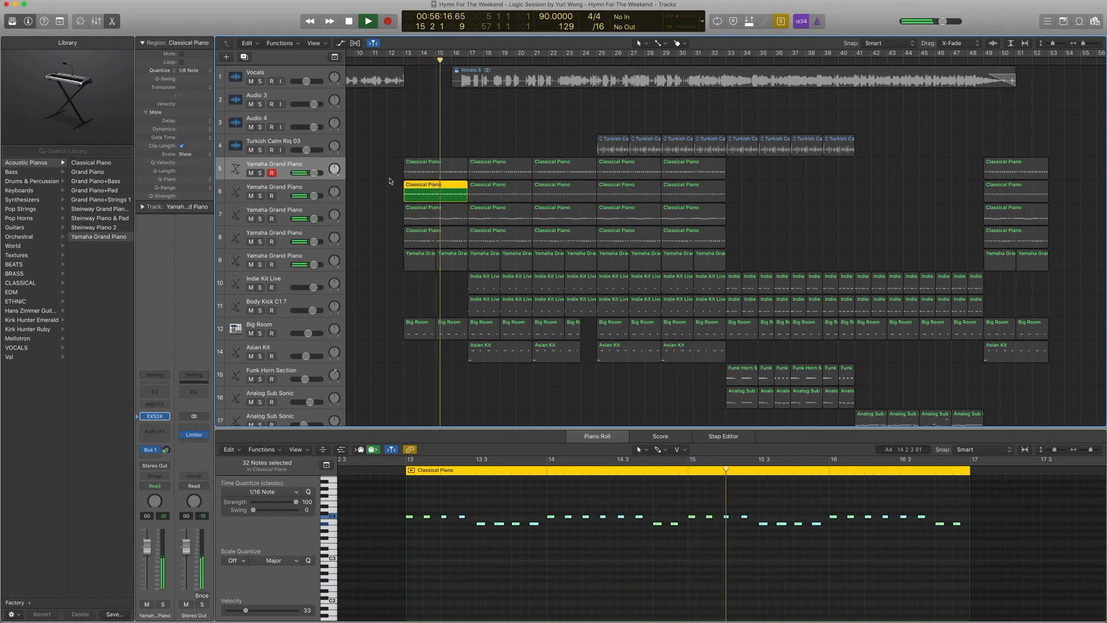
key("space")
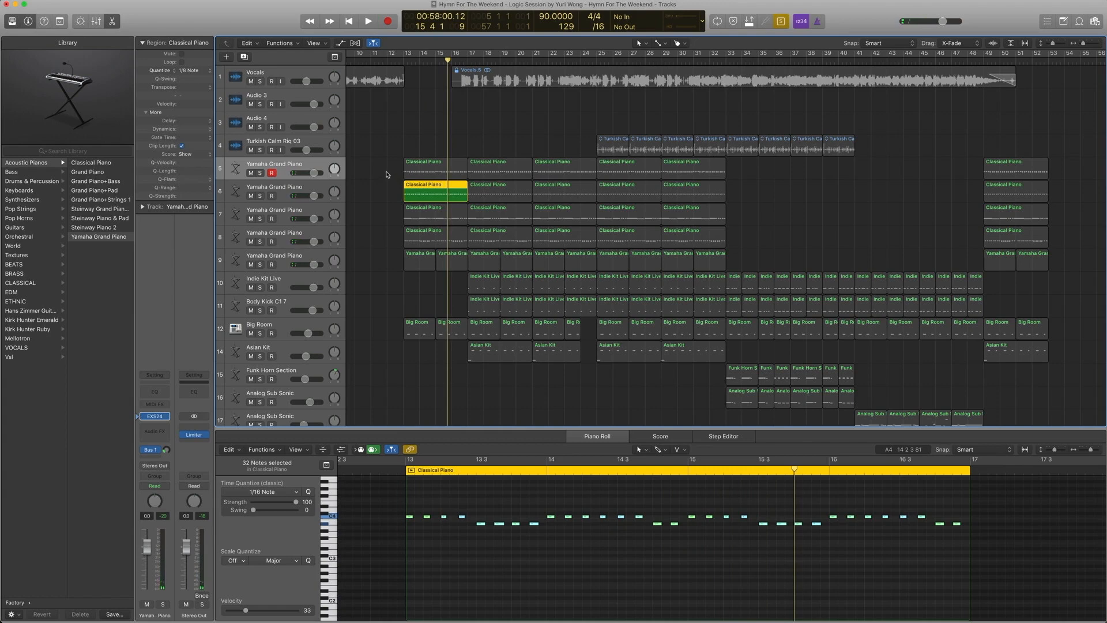
- Switch the solo to the first Classical Piano region on track 7 and play it from bar 13
left_click(423, 233)
left_click(425, 220)
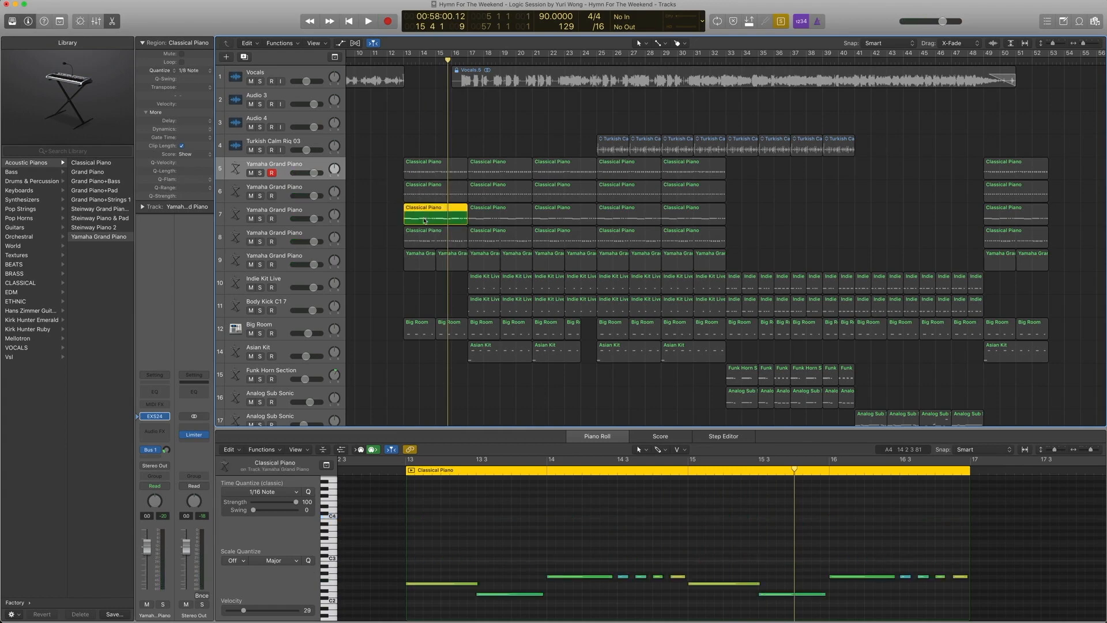
key("comma")
key("comma")
key("comma")
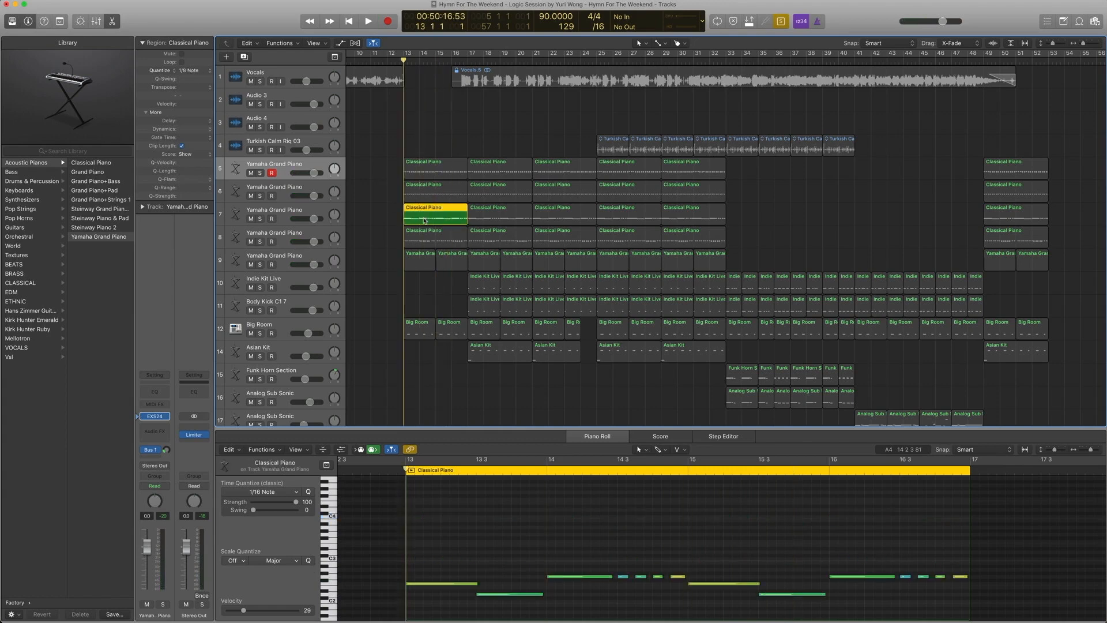
key("space")
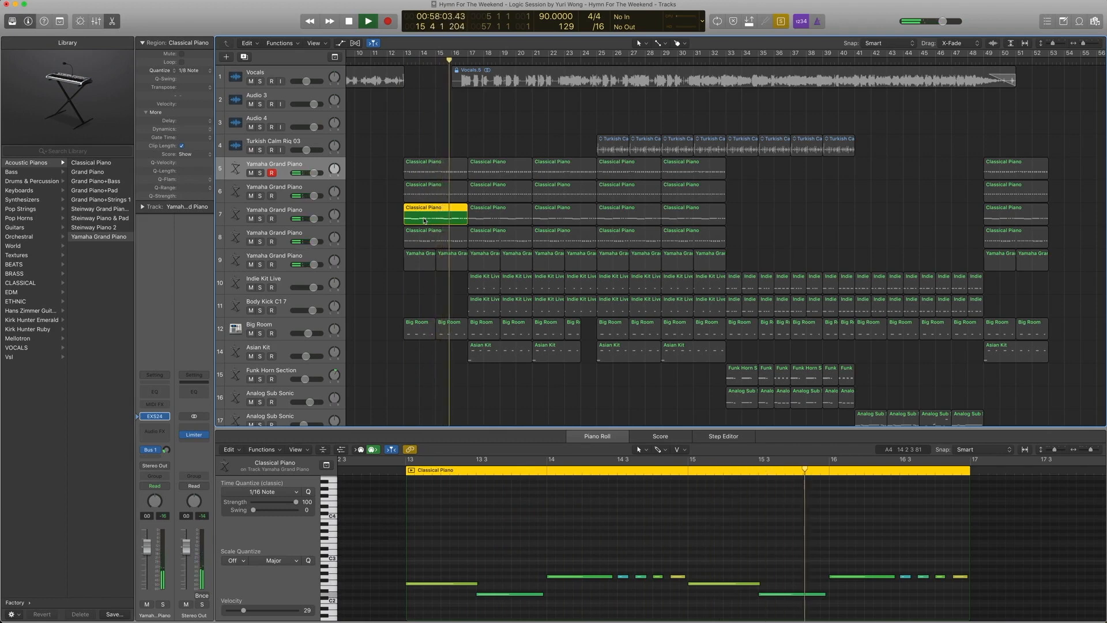
key("space")
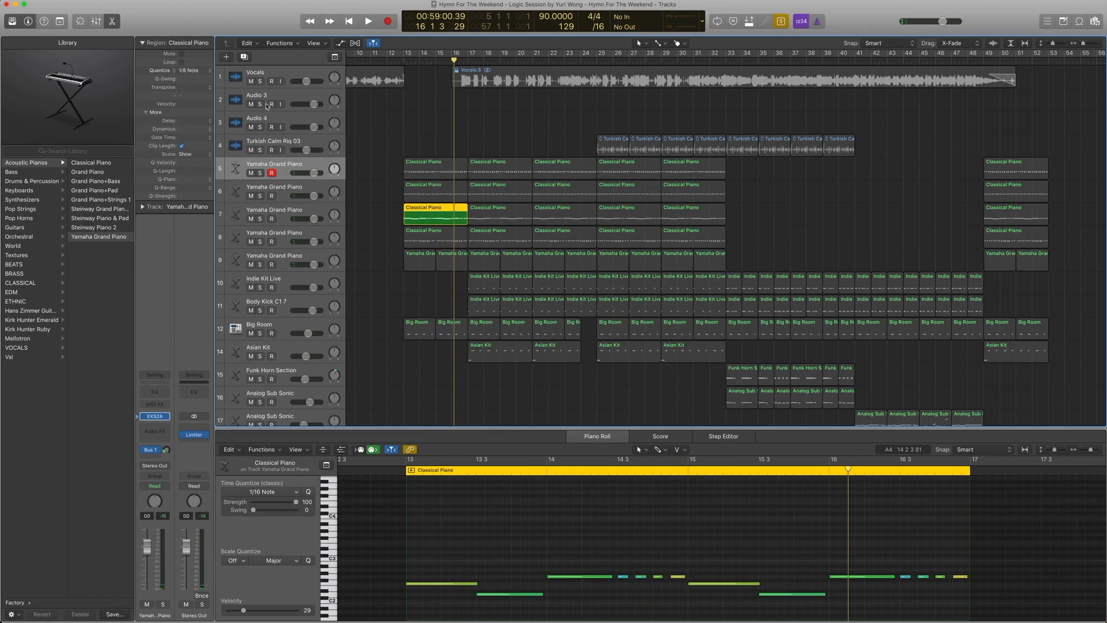
- Solo the first Classical Piano region on track 8, return the playhead to bar 13 and examine the region's quantize options
left_click(417, 242)
key("comma")
key("comma")
key("comma")
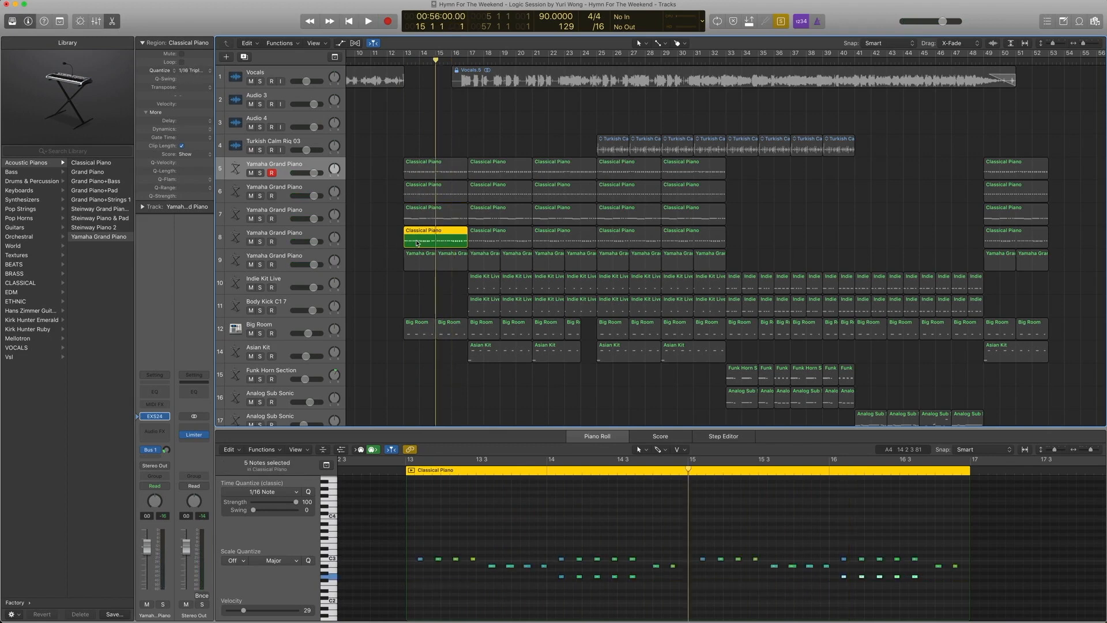
left_click(189, 71)
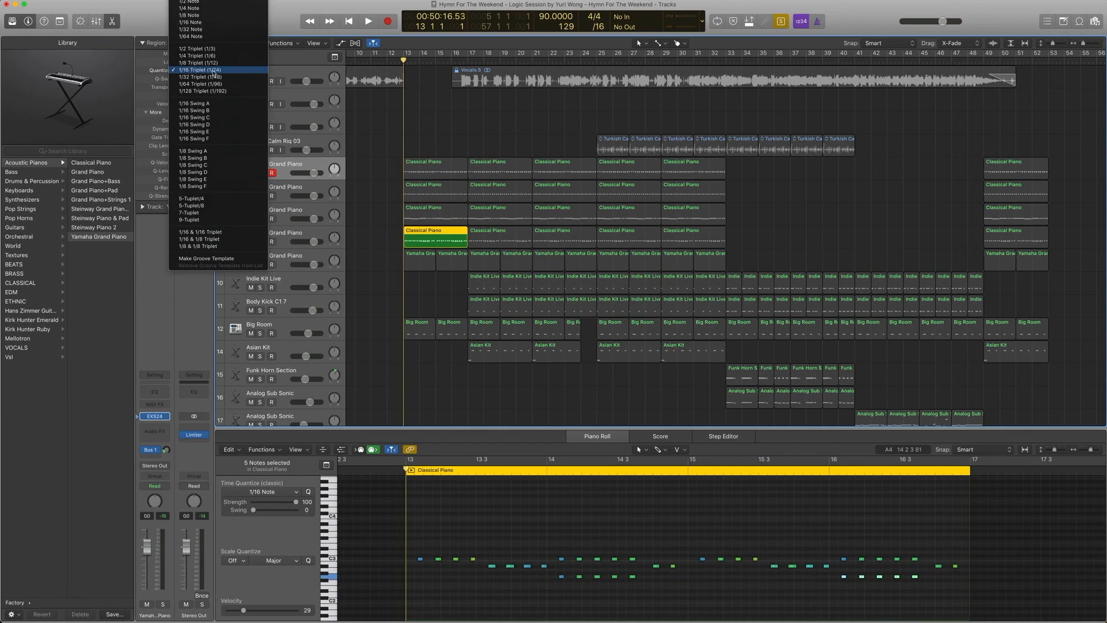
left_click(376, 110)
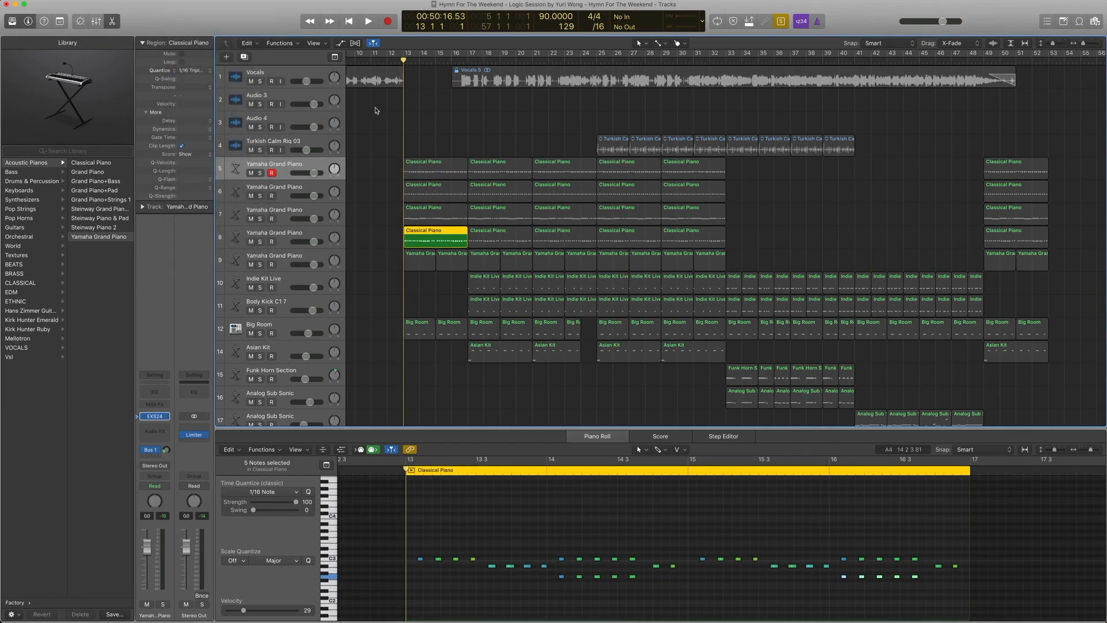
- Play the soloed Classical Piano region on track 8 from bar 13, then stop and move the playhead back
key("space")
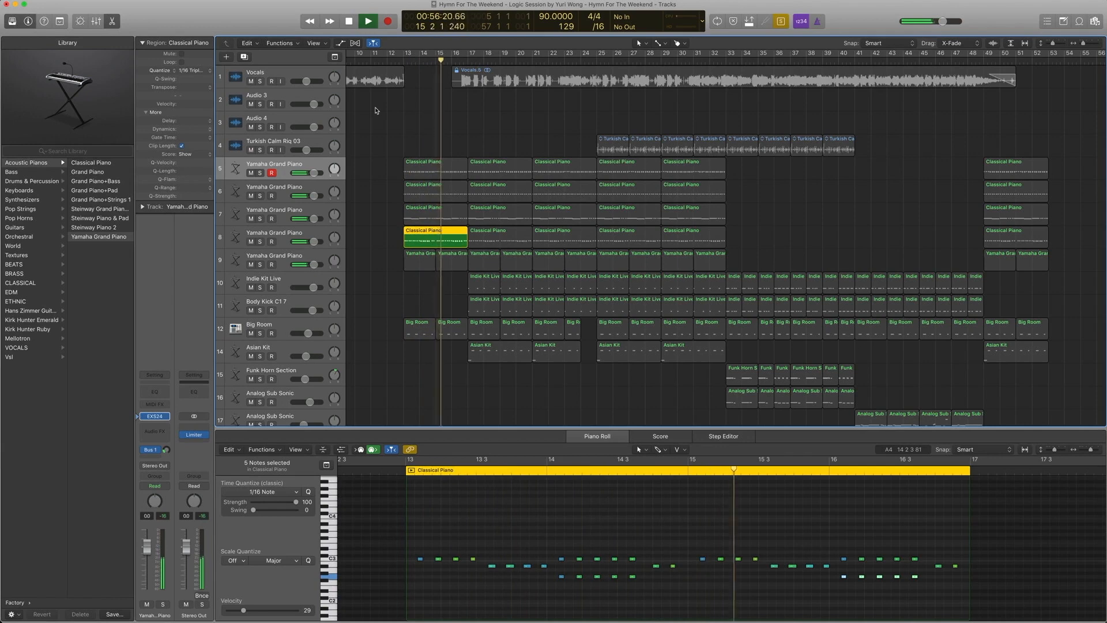
key("space")
key("comma")
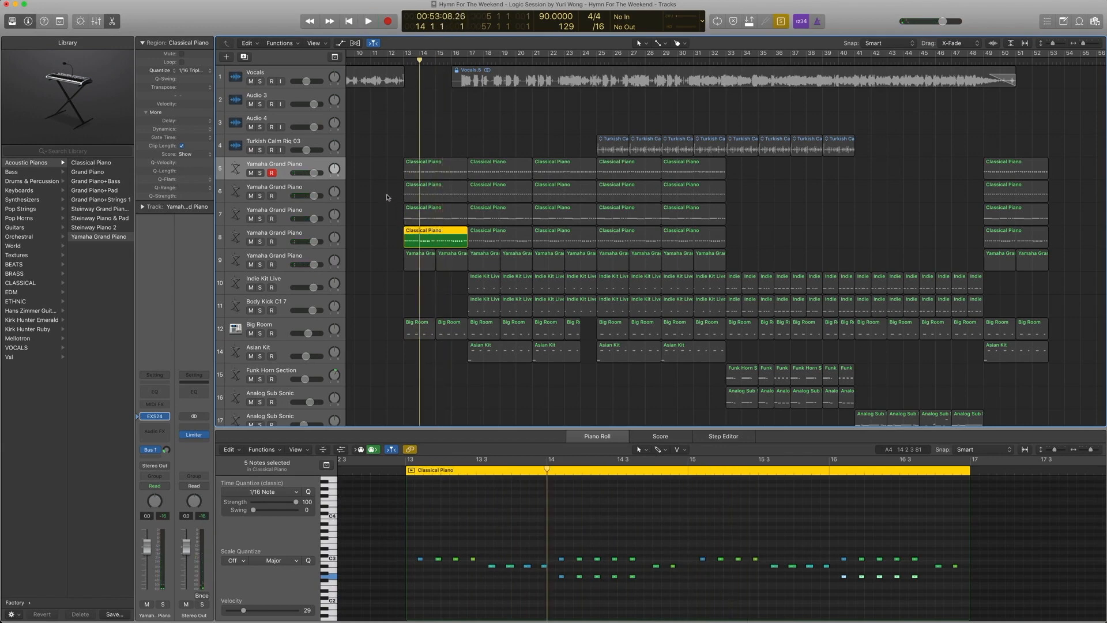
- Switch the solo to the first Classical Piano regions on tracks 6, 7 and 8 together and play them from bar 13
left_click_drag(386, 194, 426, 232)
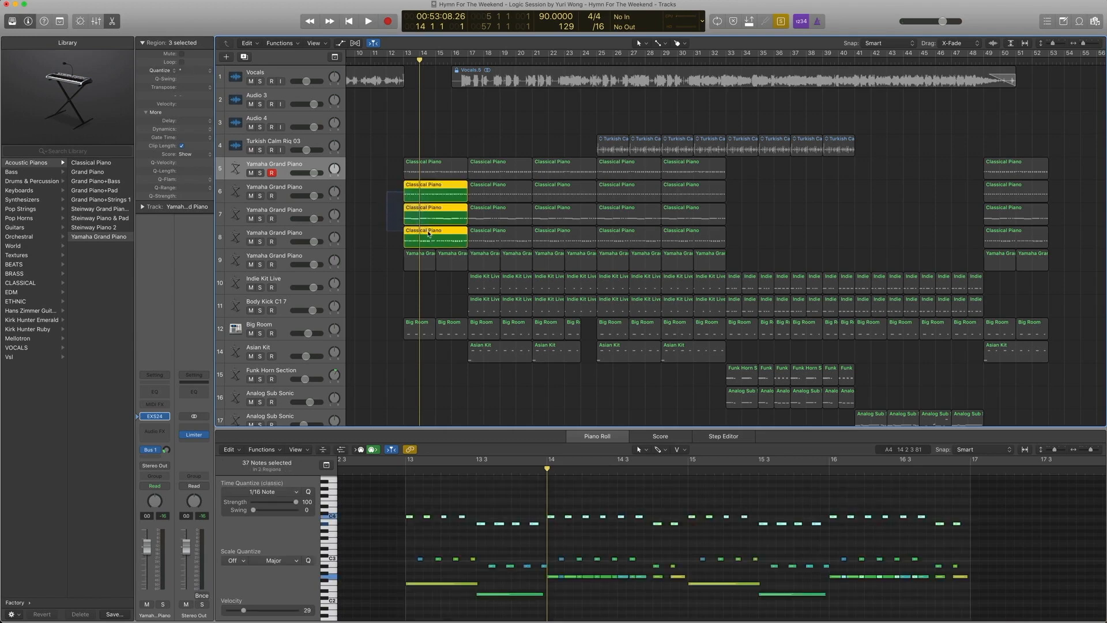
key("comma")
key("space")
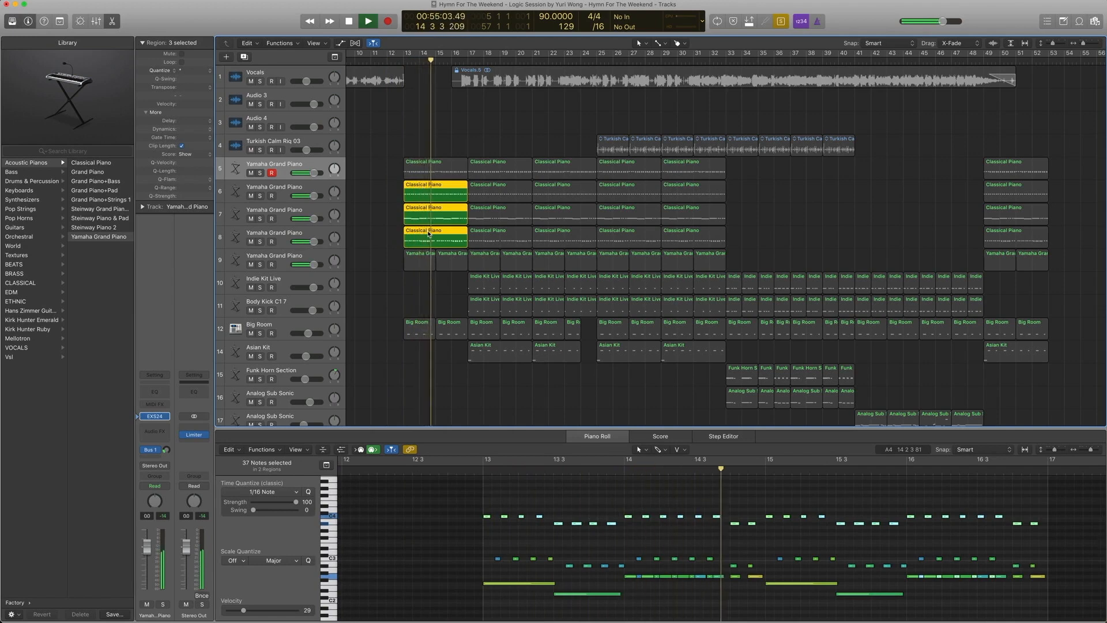
key("space")
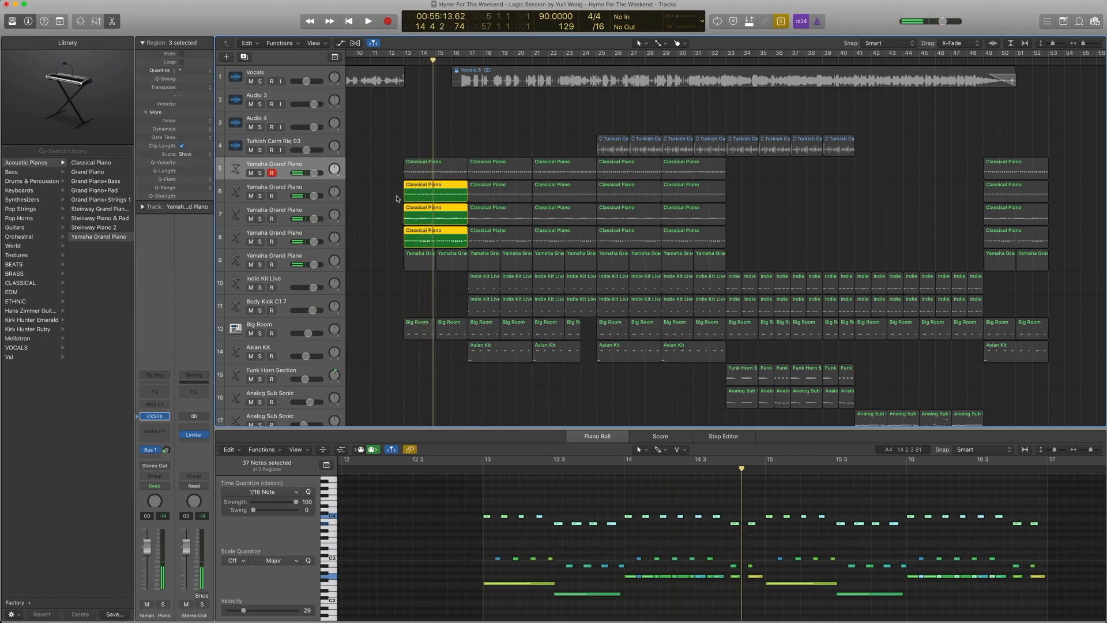
- Solo the first Classical Piano regions on tracks 5 and 8 together and play them from bar 13
left_click(420, 172)
left_click(417, 240, "shift")
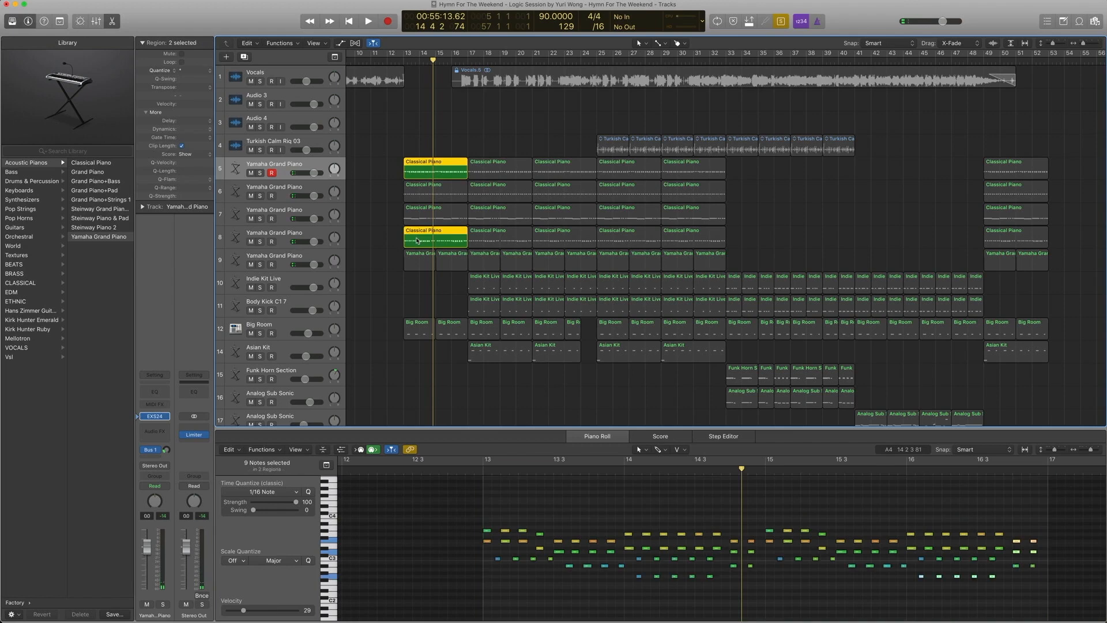
key("comma")
key("comma")
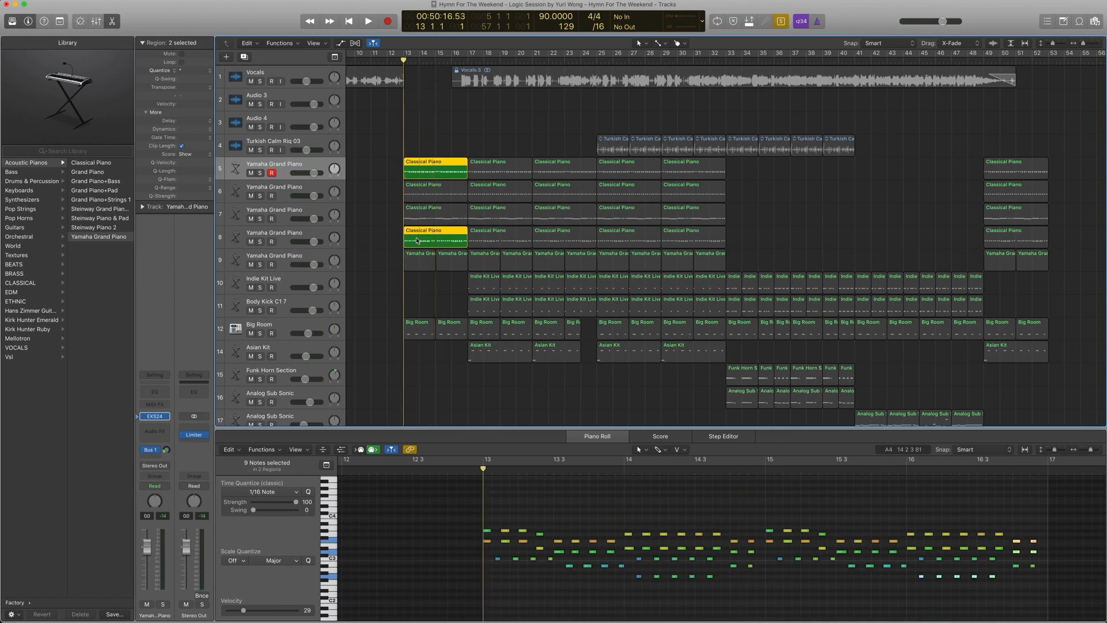
key("space")
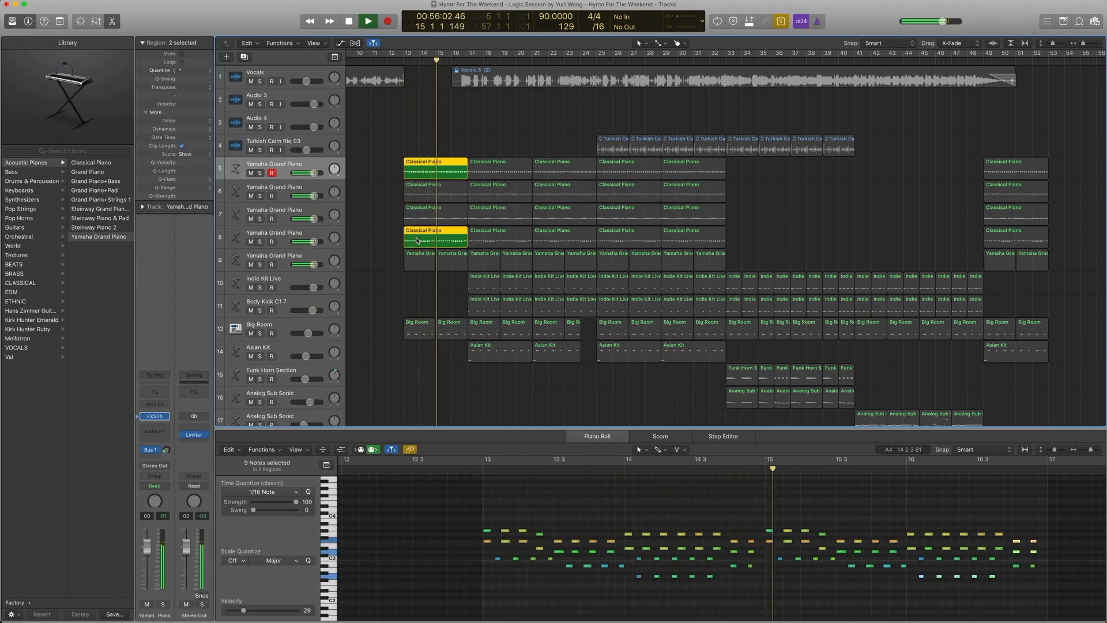
key("space")
- Add the first Classical Piano region on track 6 to the soloed selection and play the three layers
left_click(431, 197, "shift")
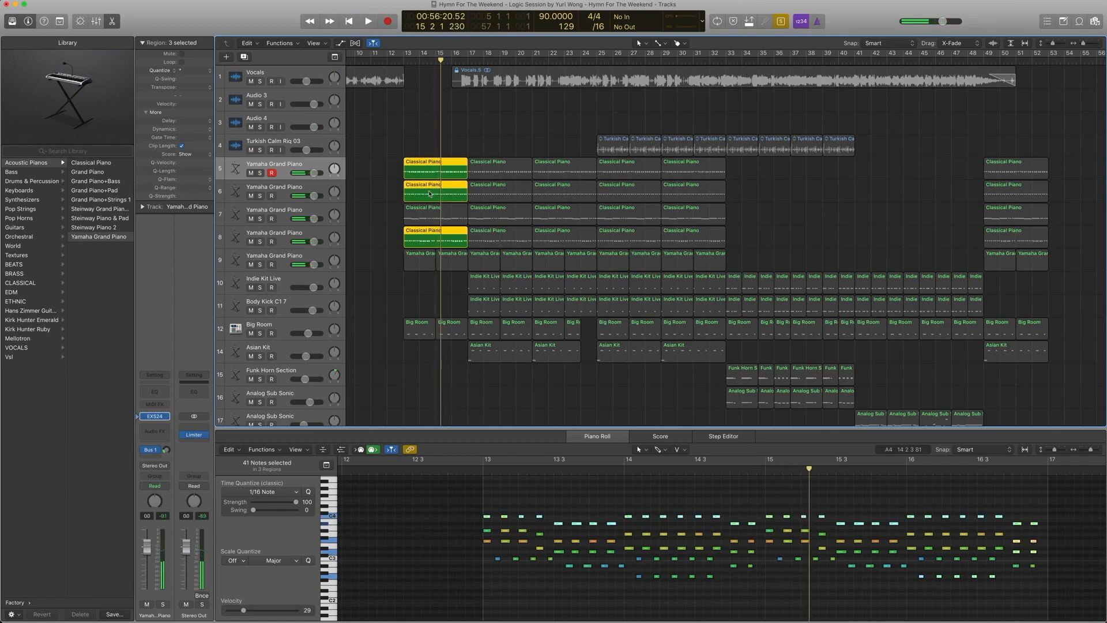
key("shift+space")
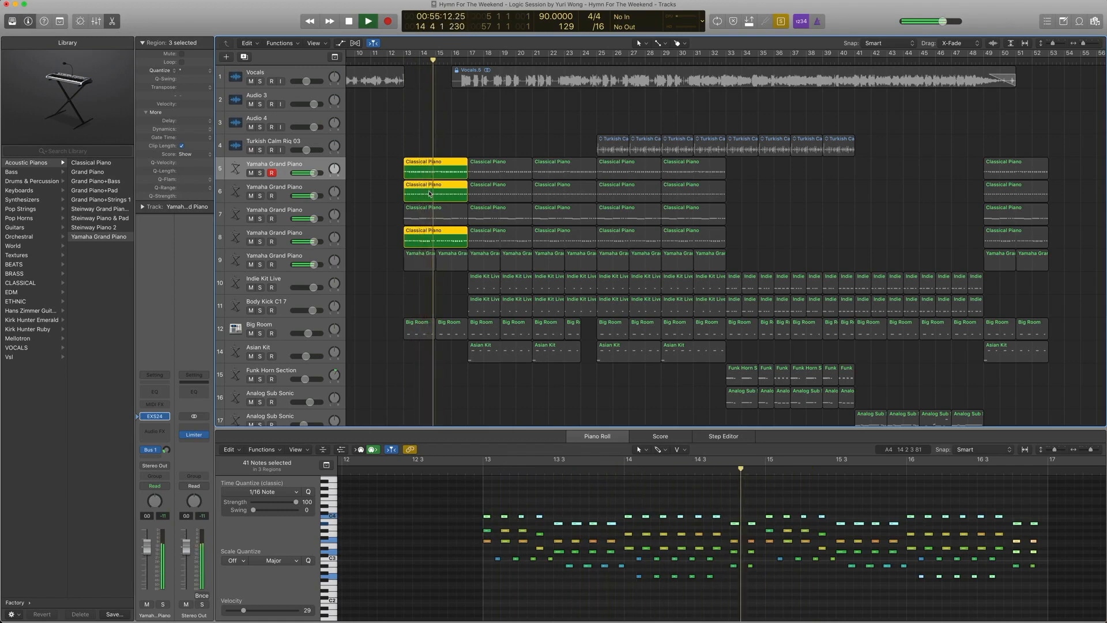
key("space")
- Add the first Classical Piano region on track 7 to the soloed selection and play all four layers together
left_click(426, 210, "shift")
key("comma")
key("comma")
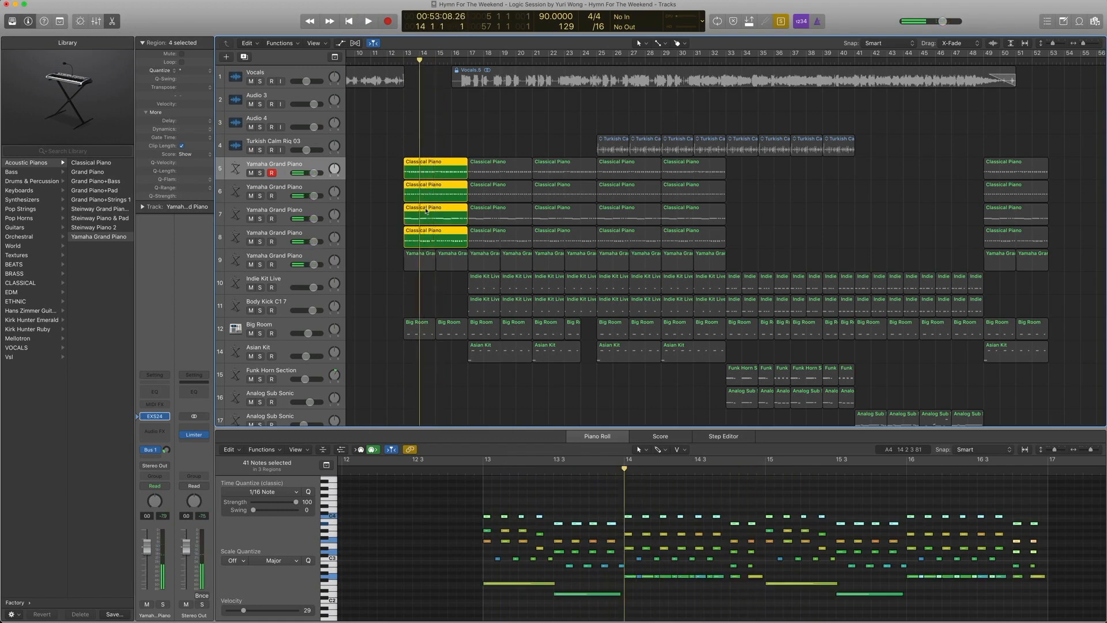
key("space")
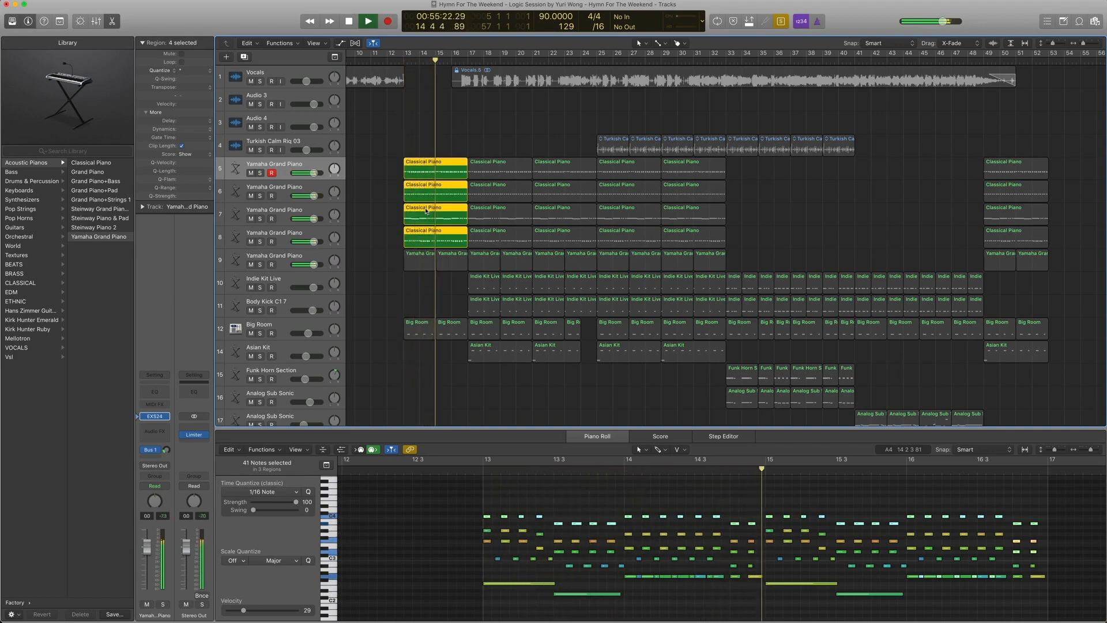
key("space")
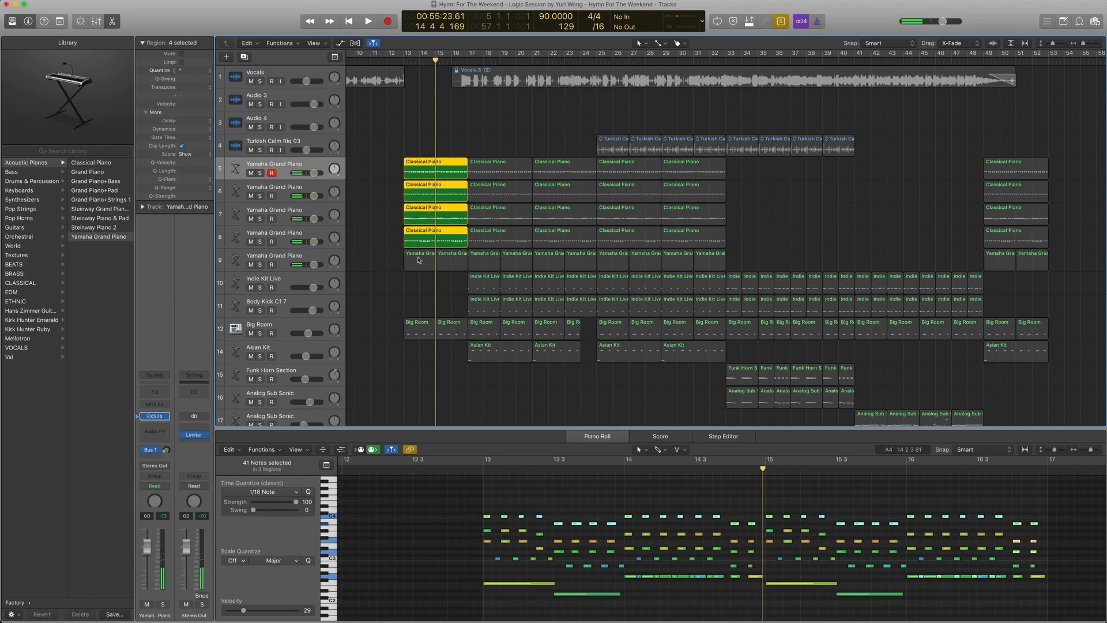
- Select the first Yamaha Grand Piano region on track 9 and examine its sustain pedal events in the event list
left_click(418, 260)
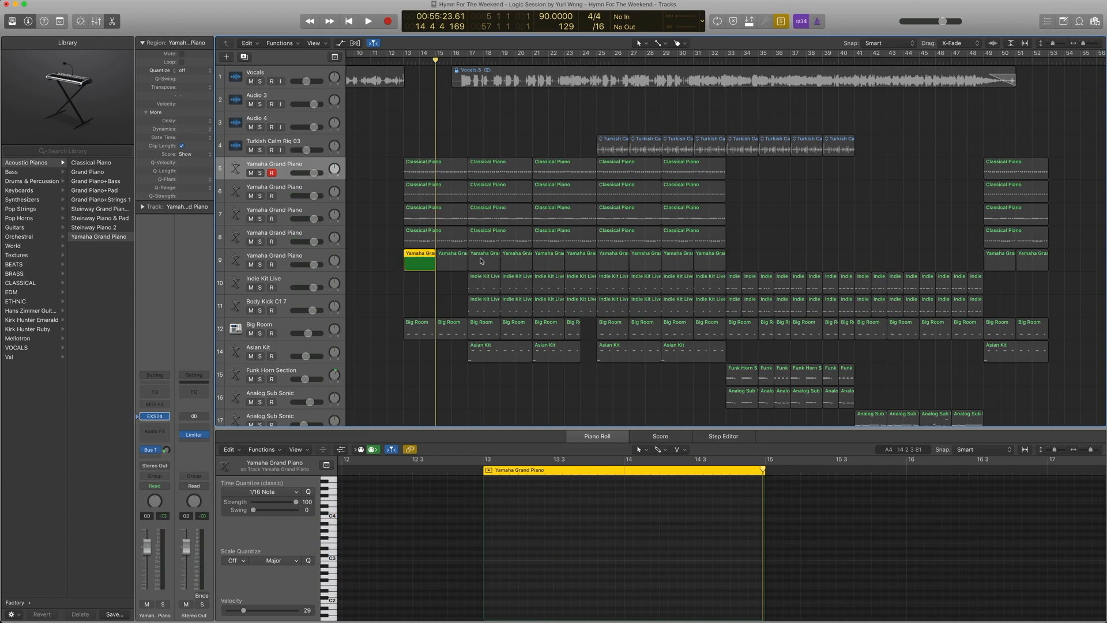
left_click(1048, 22)
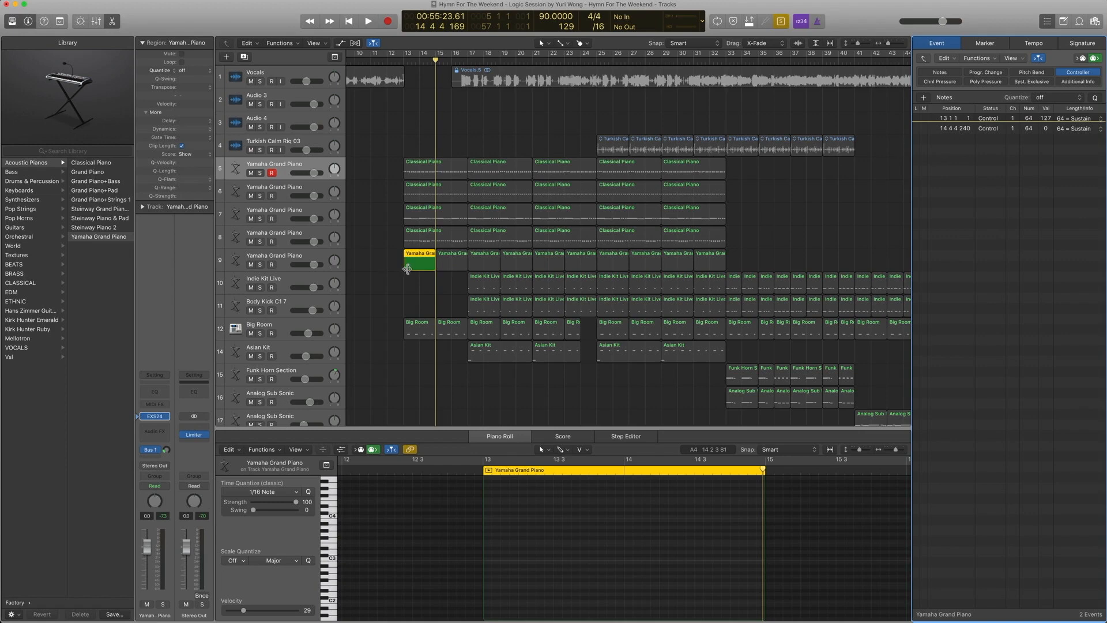
- Play the opening piano regions of tracks 5 to 9 from bar 13, including both track 9 pedal regions, and return the playhead to bar 13
left_click_drag(415, 288, 421, 157)
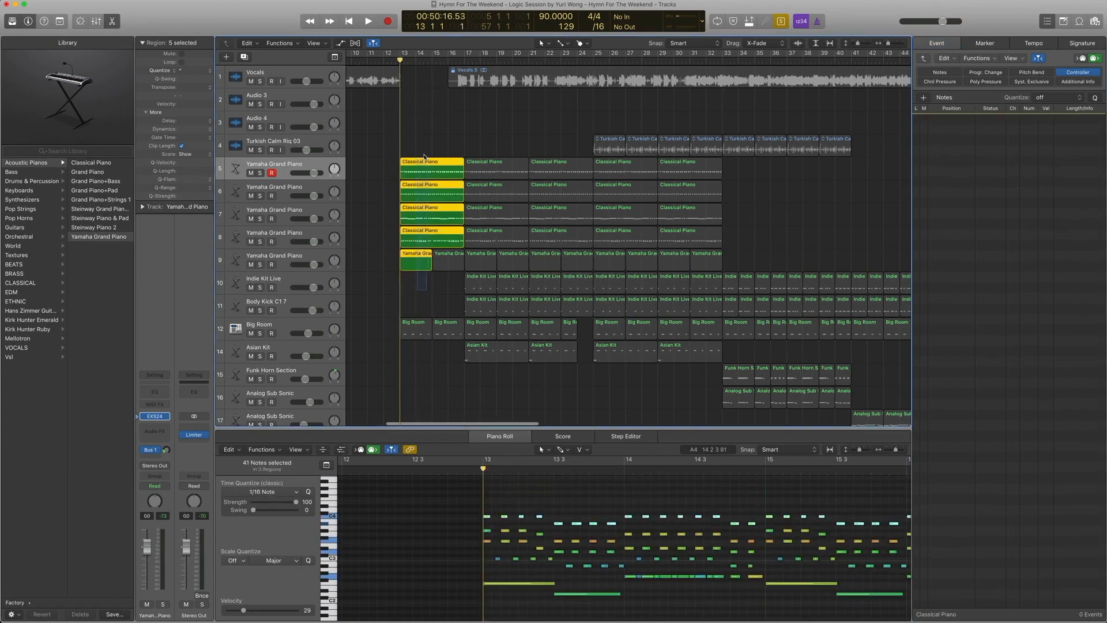
key("space")
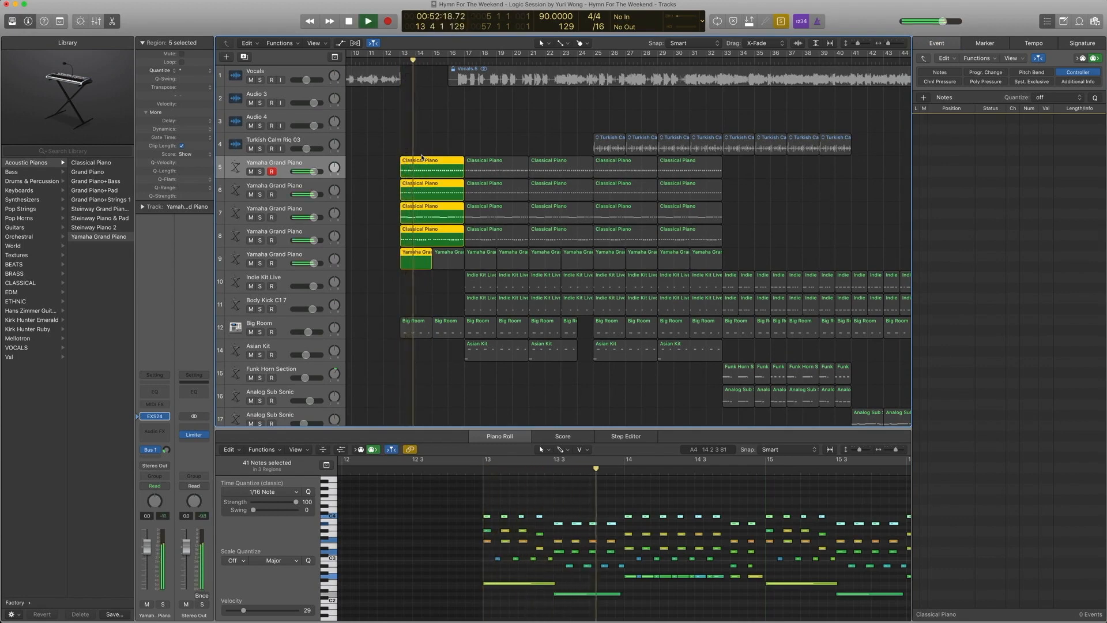
left_click(443, 263, "shift")
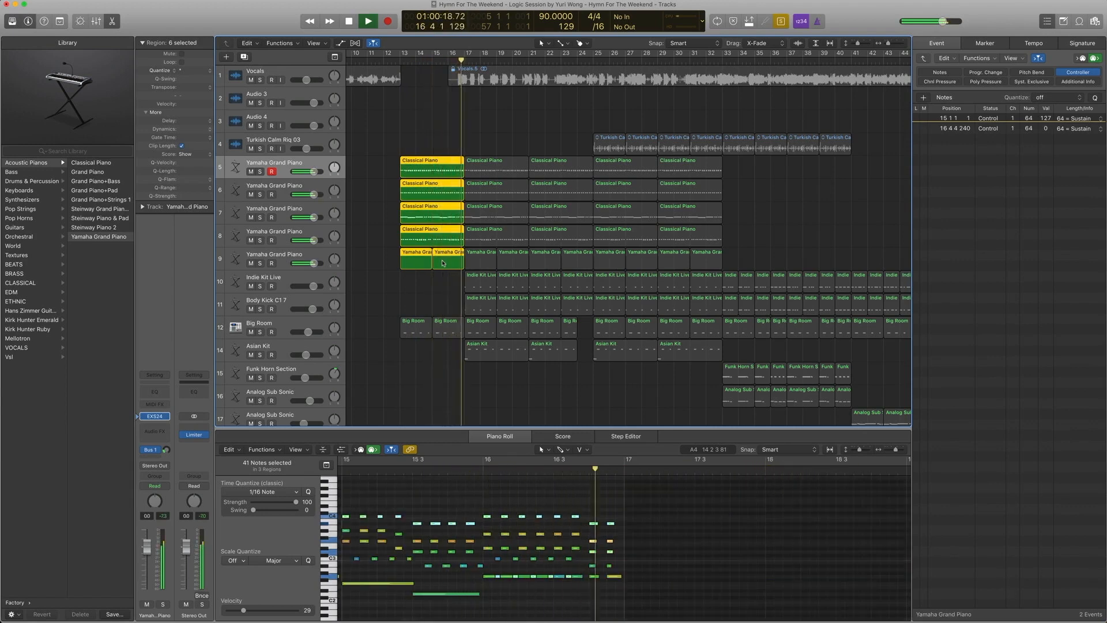
key("space")
key("comma")
key("comma")
key("comma")
key("comma")
- Turn off solo mode and hide the event list
key("ctrl+s")
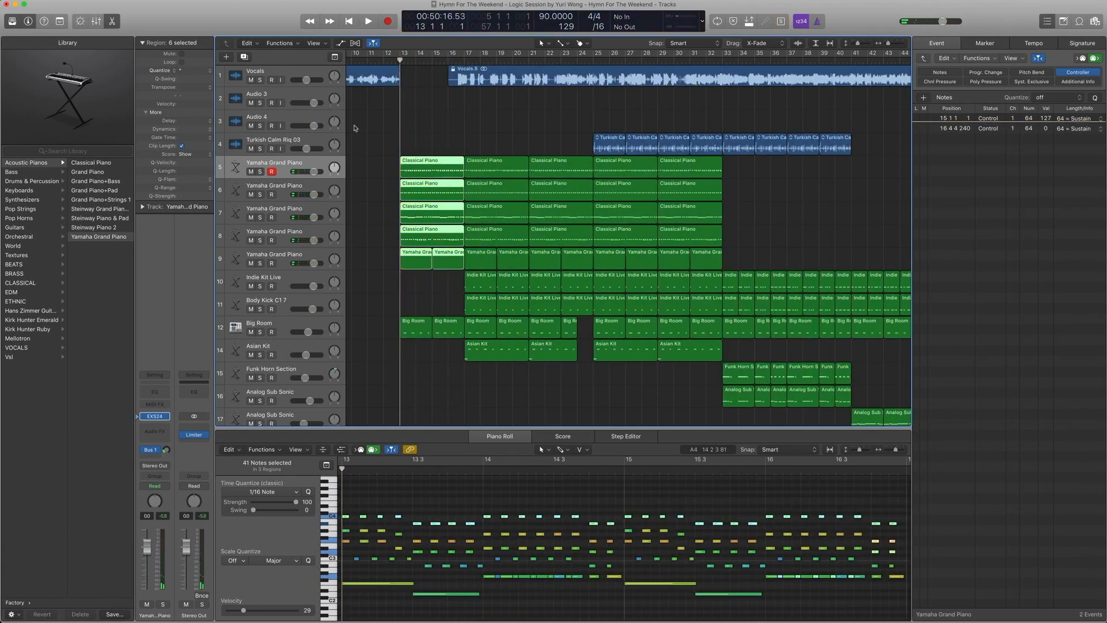
left_click(1046, 21)
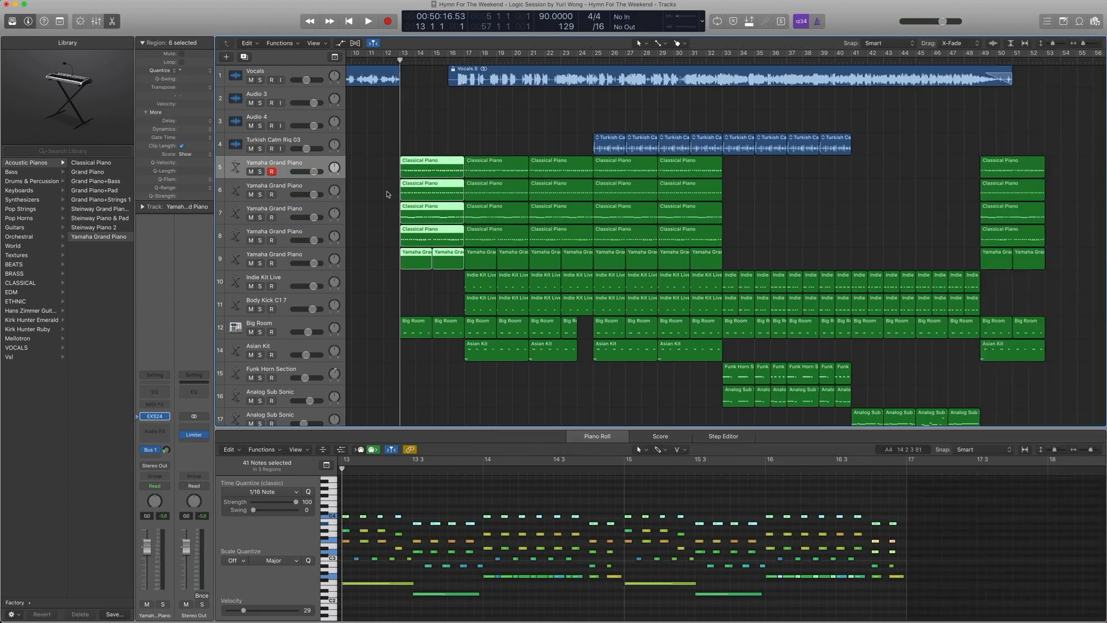
- Select the Yamaha Grand Piano track 9 and examine the bus options of its Bus 1 send
left_click(308, 255)
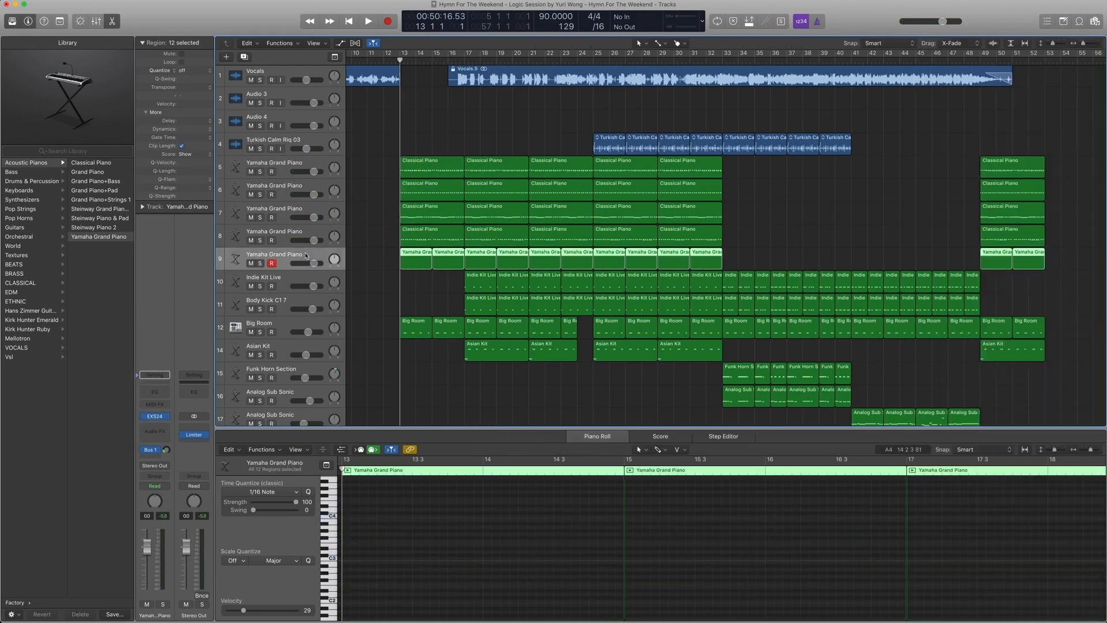
left_click(157, 453)
mouse_move(173, 500)
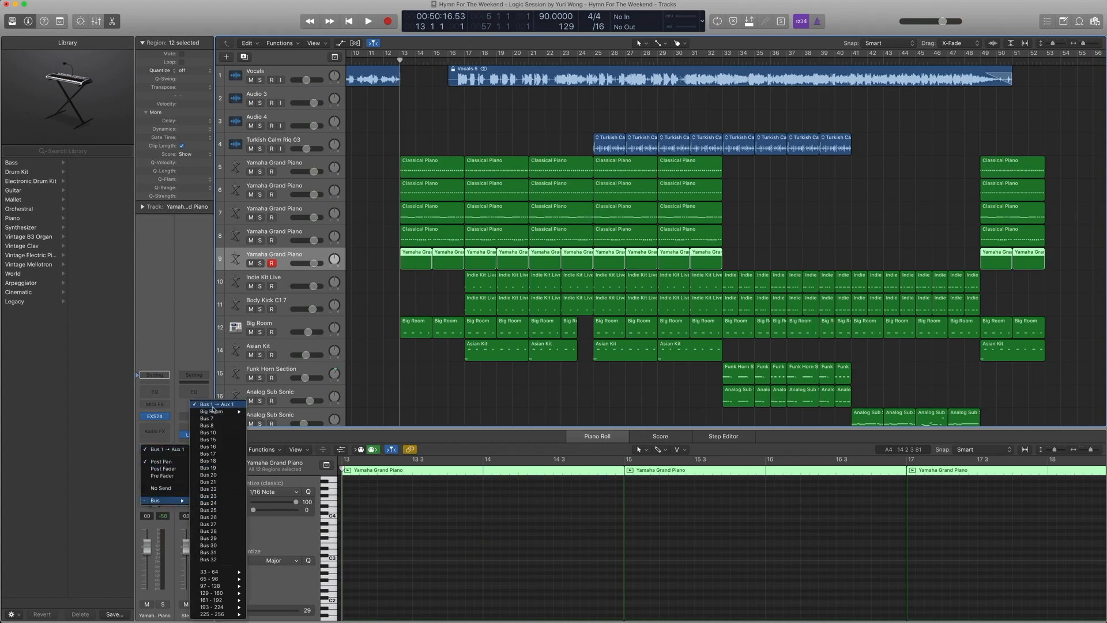
left_click(191, 329)
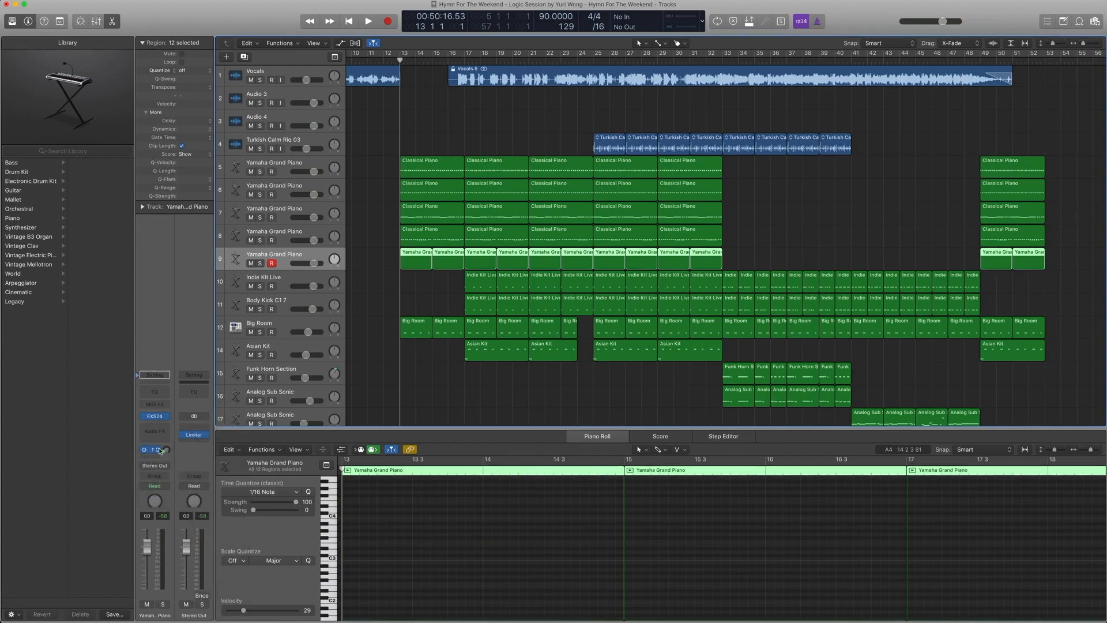
- Examine the Space Designer reverb on Aux 1 and its Large Spaces room presets, and close the plug-in window
left_click(194, 435)
left_click(109, 40)
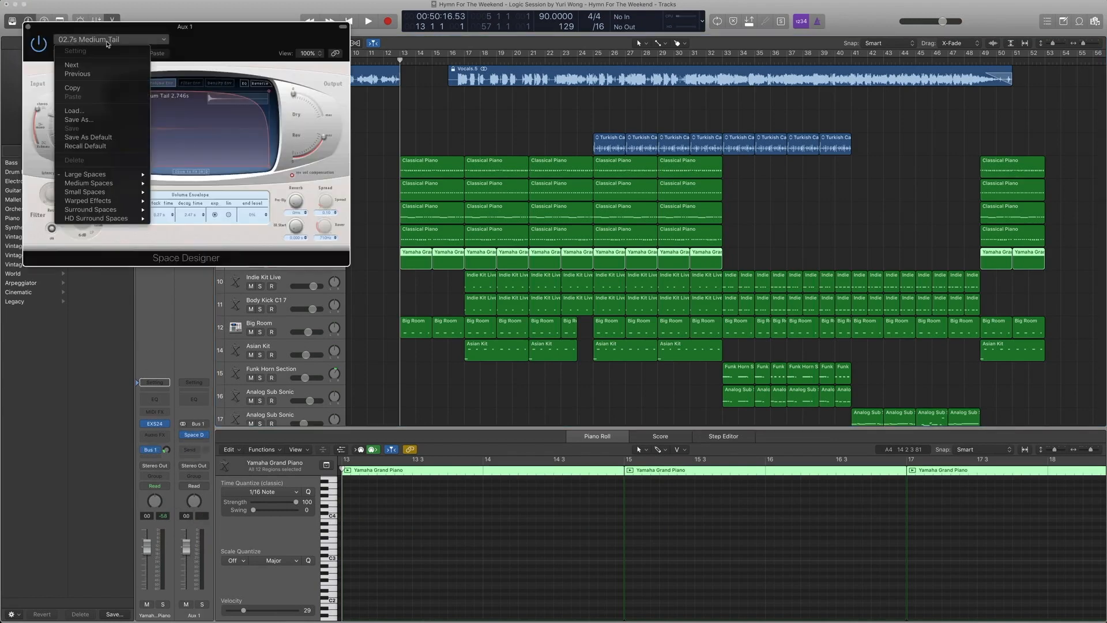
mouse_move(109, 174)
mouse_move(180, 179)
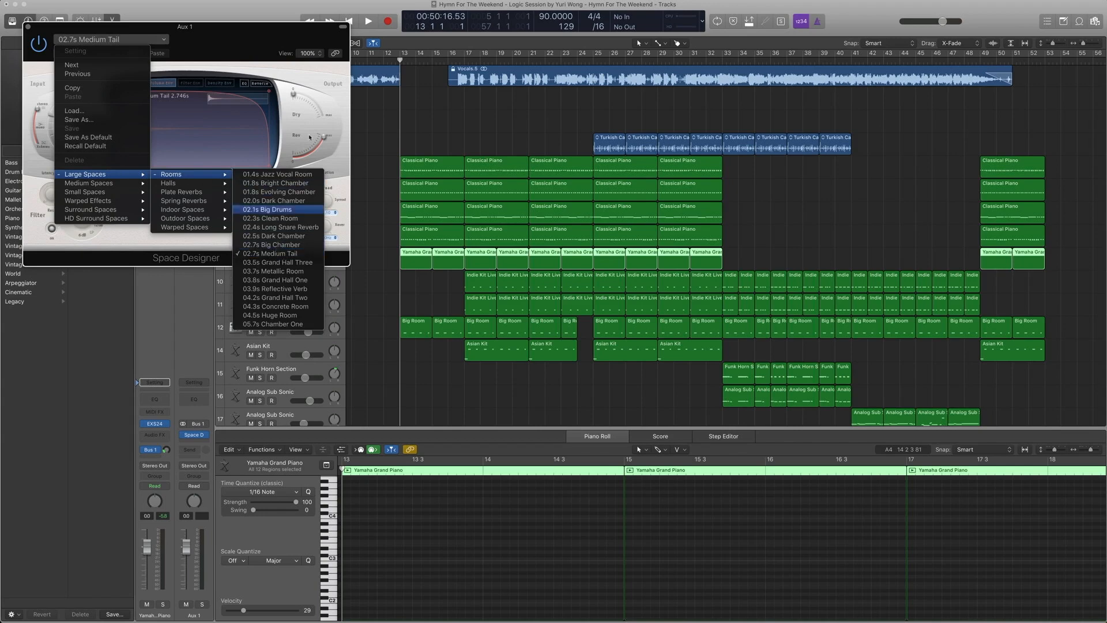
left_click(27, 30)
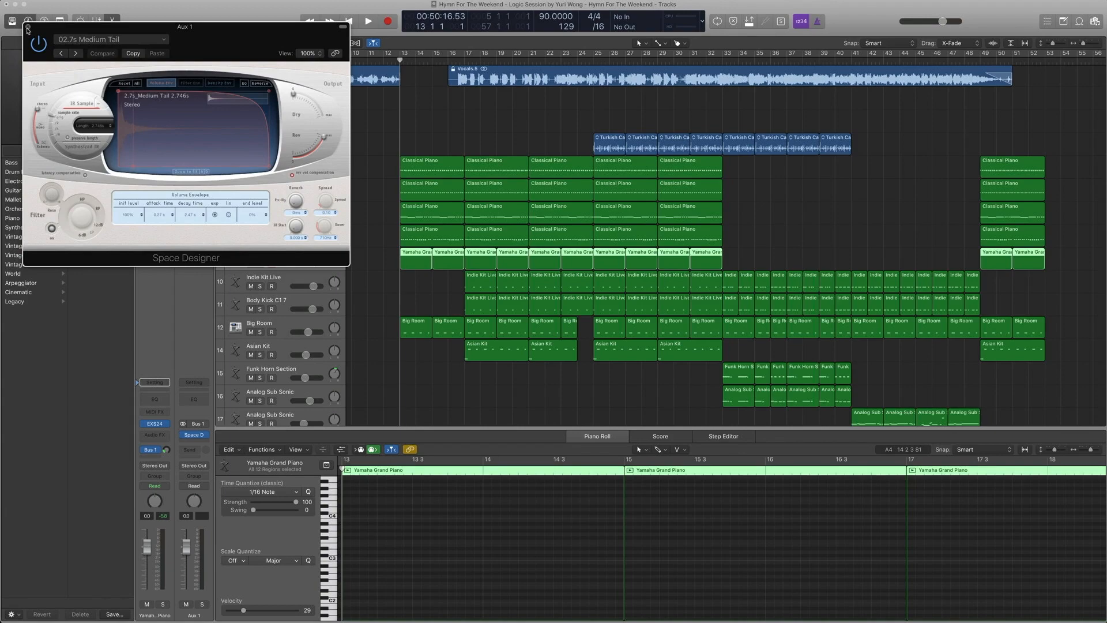
left_click(27, 29)
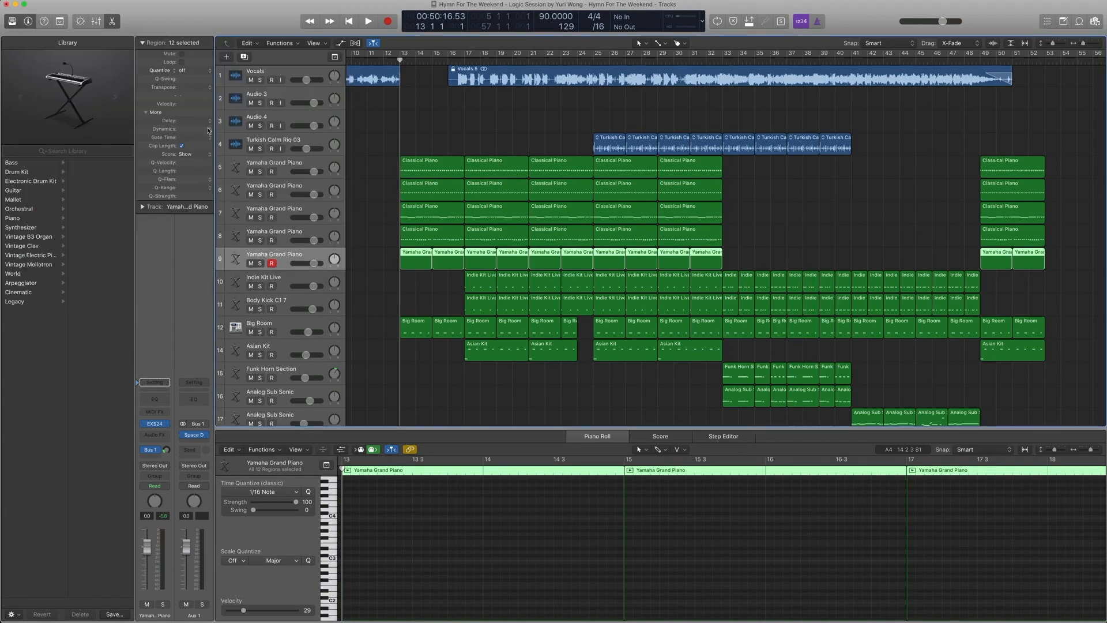
- Solo the opening piano regions on tracks 5 to 9, play them from bar 13 and turn solo off again
left_click(442, 285)
left_click_drag(442, 285, 414, 162)
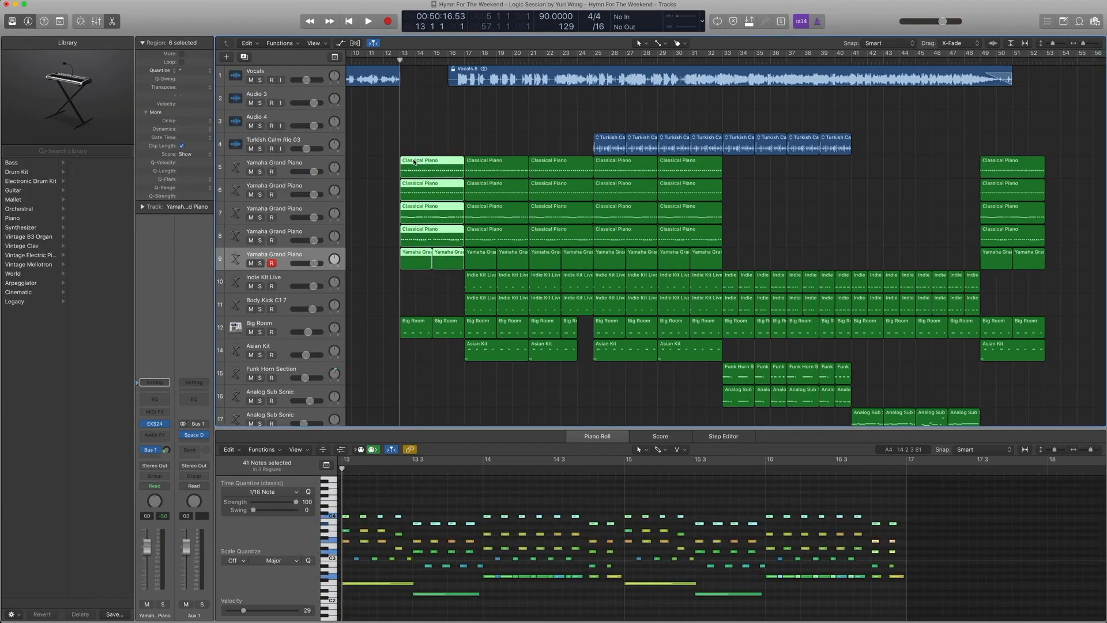
key("ctrl+s")
key("space")
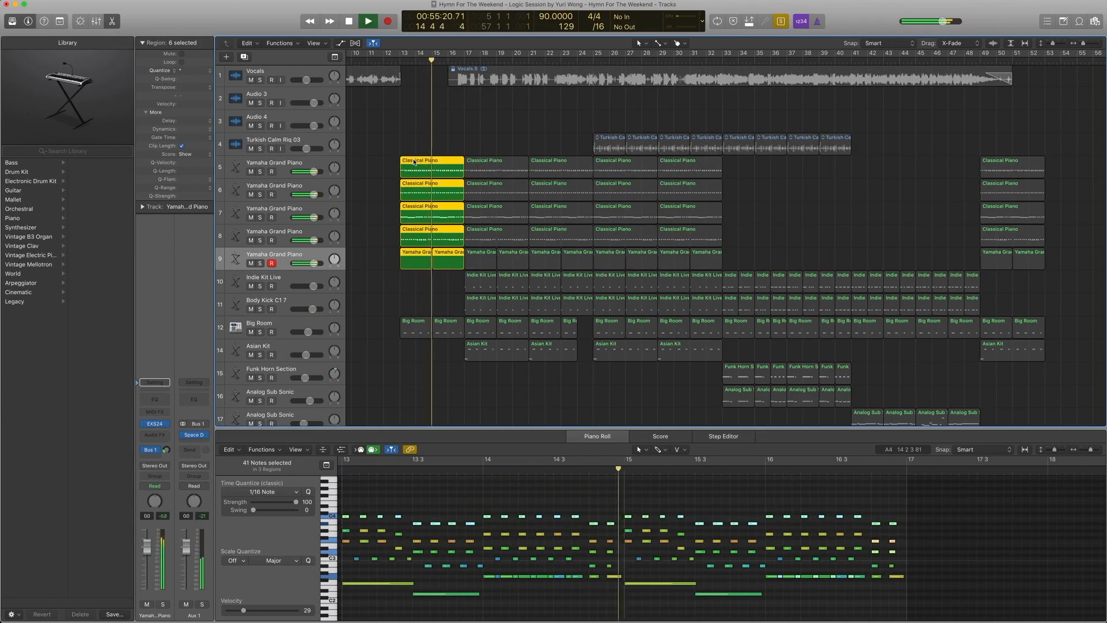
key("space")
key("ctrl+s")
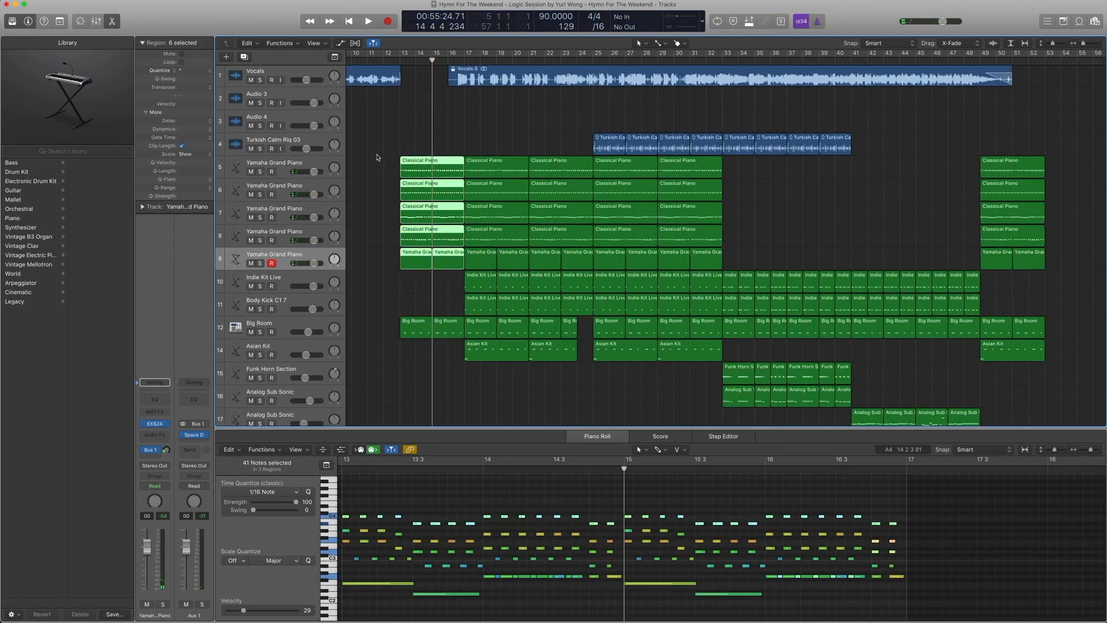
- View the notes of the first Classical Piano region on each of tracks 5 to 8, one after another
left_click(378, 157)
left_click(415, 168)
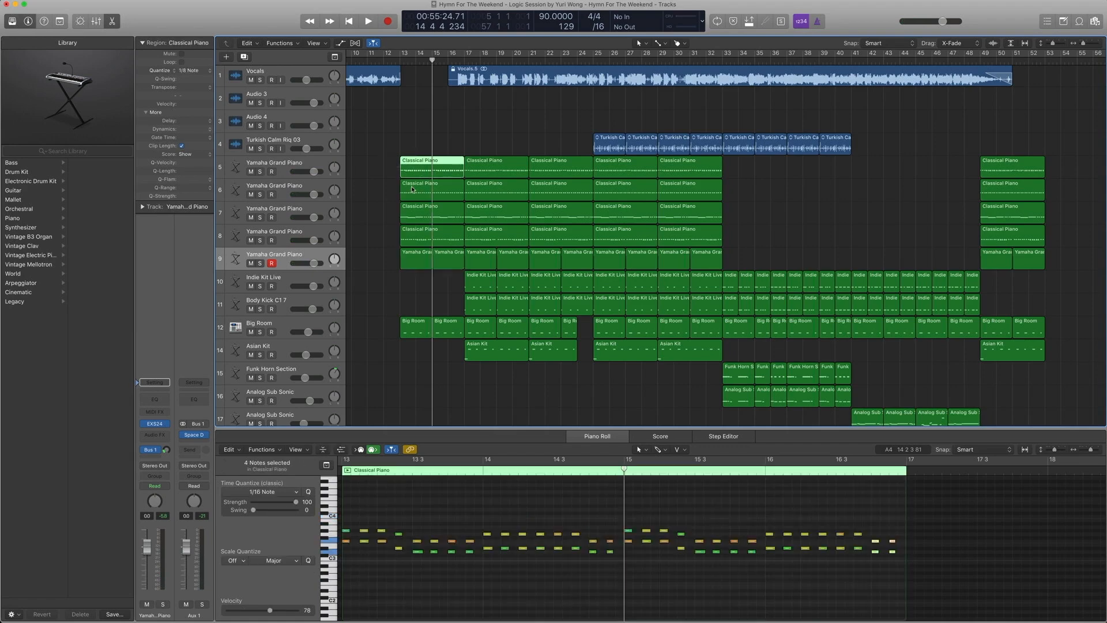
left_click(416, 194)
left_click(416, 217)
left_click(421, 239)
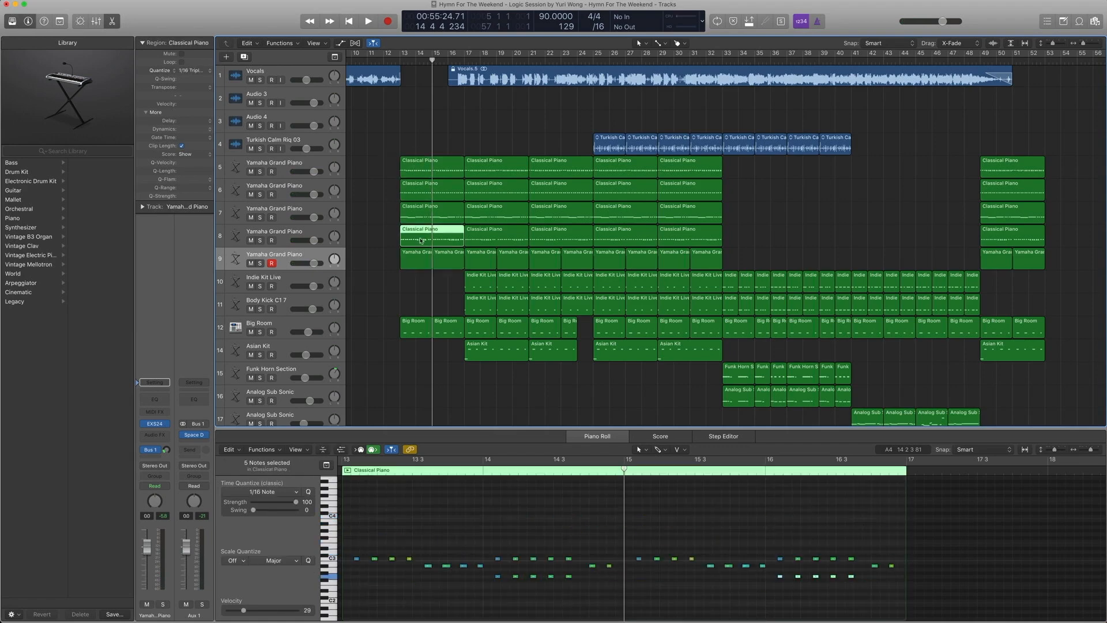
- Select the first Classical Piano regions on tracks 5 to 8 and examine their combined notes in the piano roll
left_click_drag(385, 153, 429, 242)
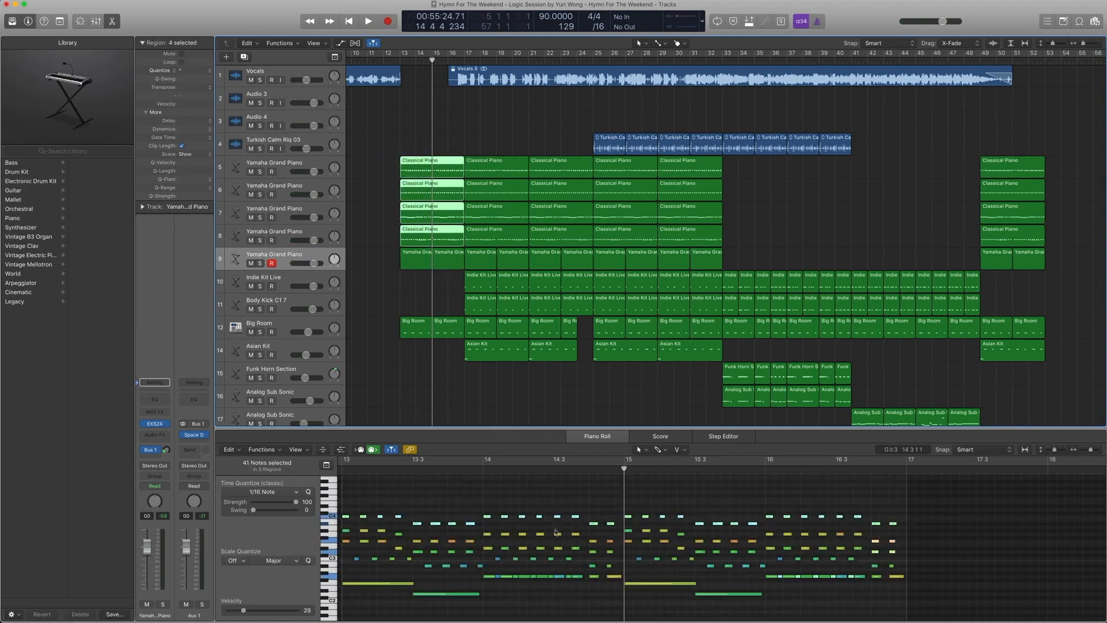
scroll(556, 532, "left", 5)
scroll(556, 532, "right", 5)
scroll(556, 532, "left", 2)
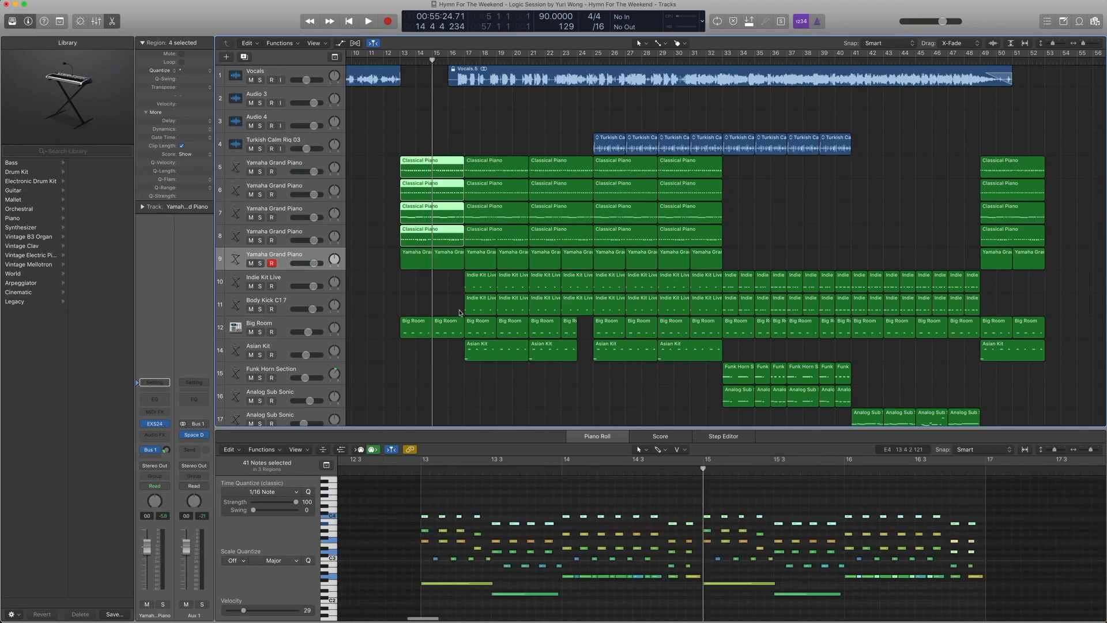
scroll(421, 298, "up", 1)
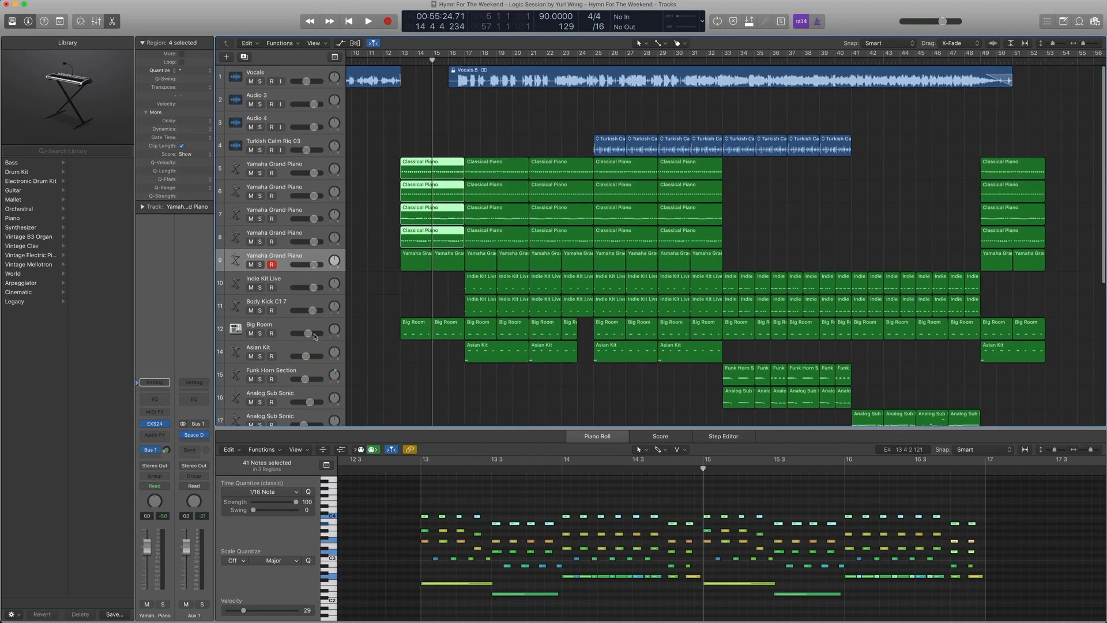
- Select the Big Room track, view its kit in the library and its Clap 1 pad in Drum Machine Designer, and close the plug-in window
left_click(294, 330)
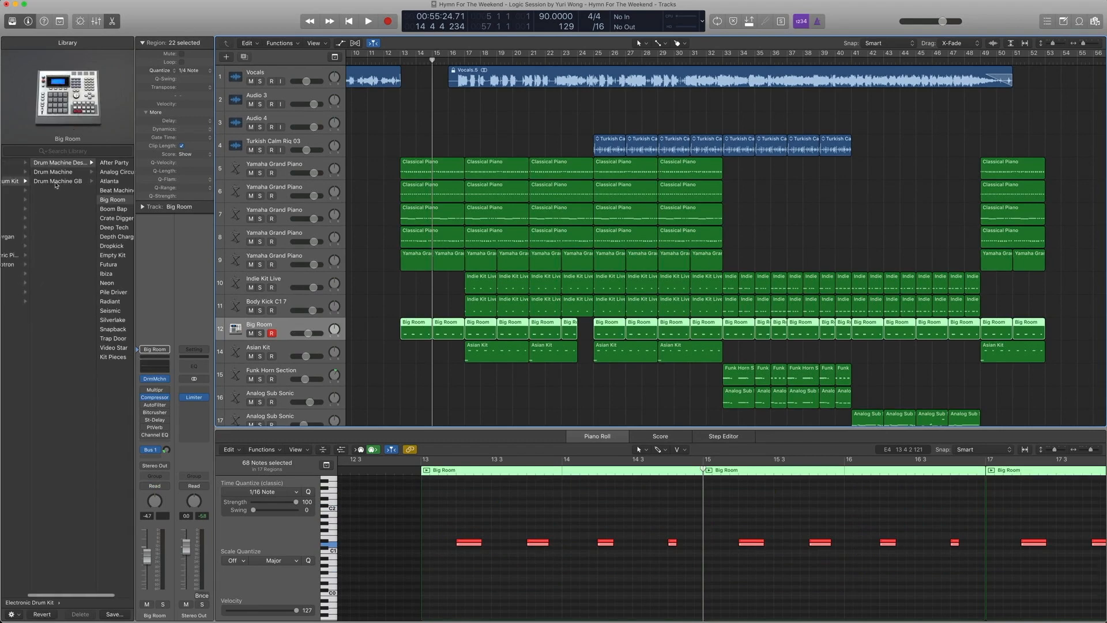
scroll(61, 173, "right", 1)
scroll(94, 207, "left", 1)
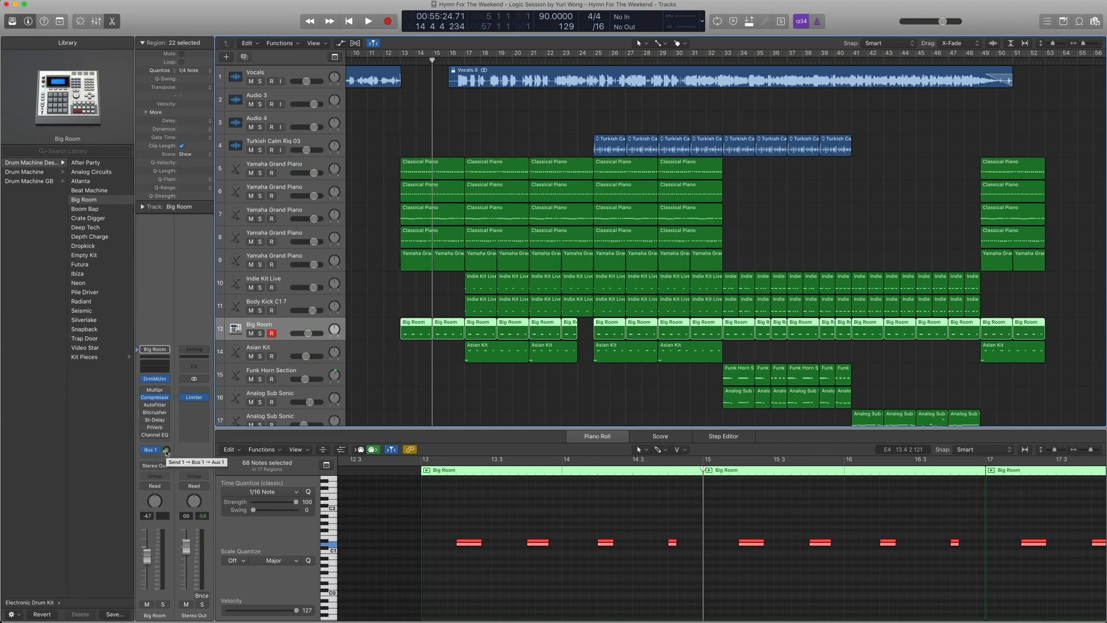
left_click(157, 381)
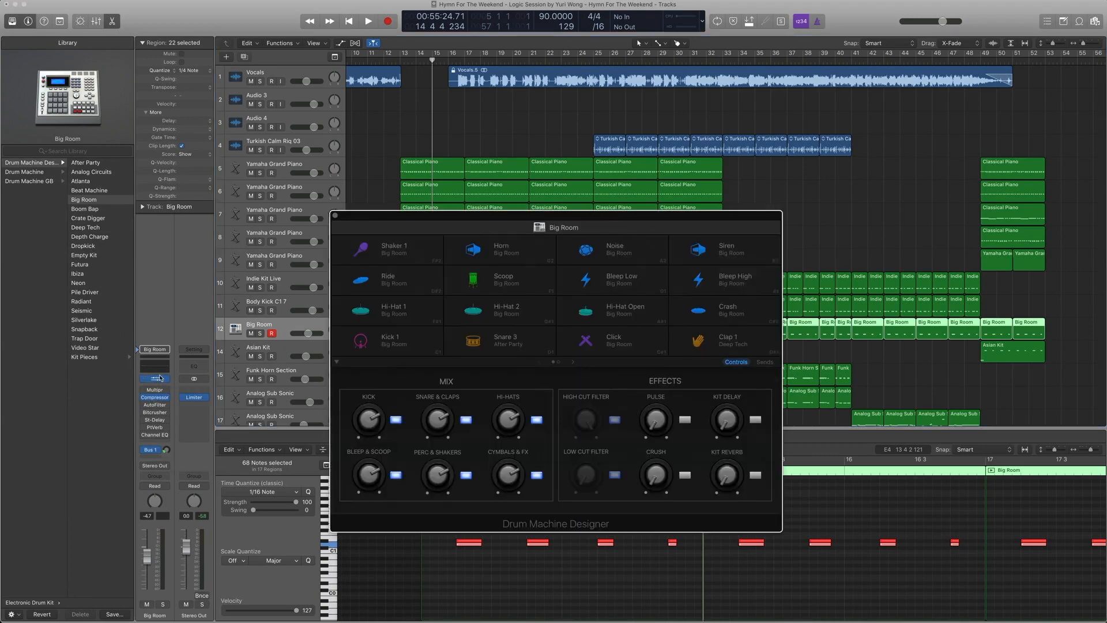
left_click(728, 344)
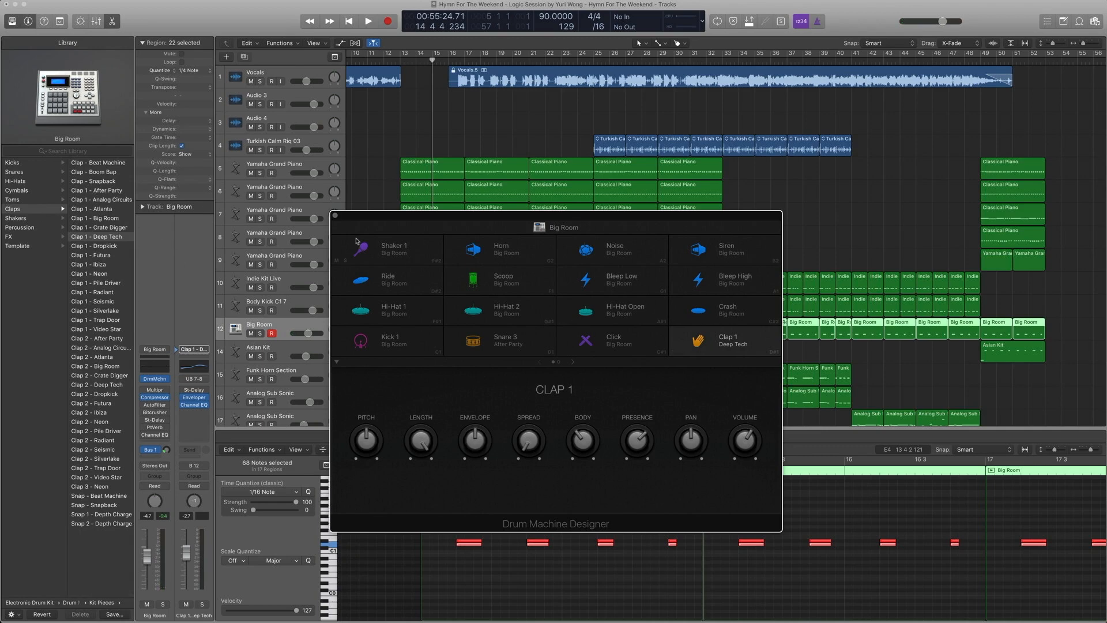
left_click(335, 215)
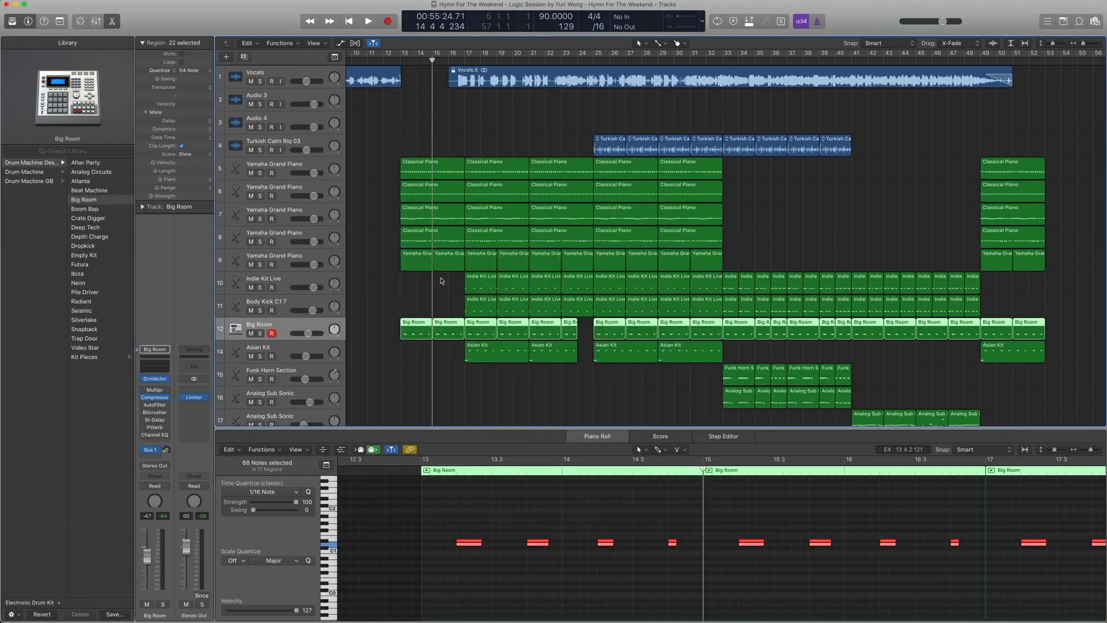
- Solo the Big Room regions and play them from bar 13
key("shift+space")
key("ctrl+s")
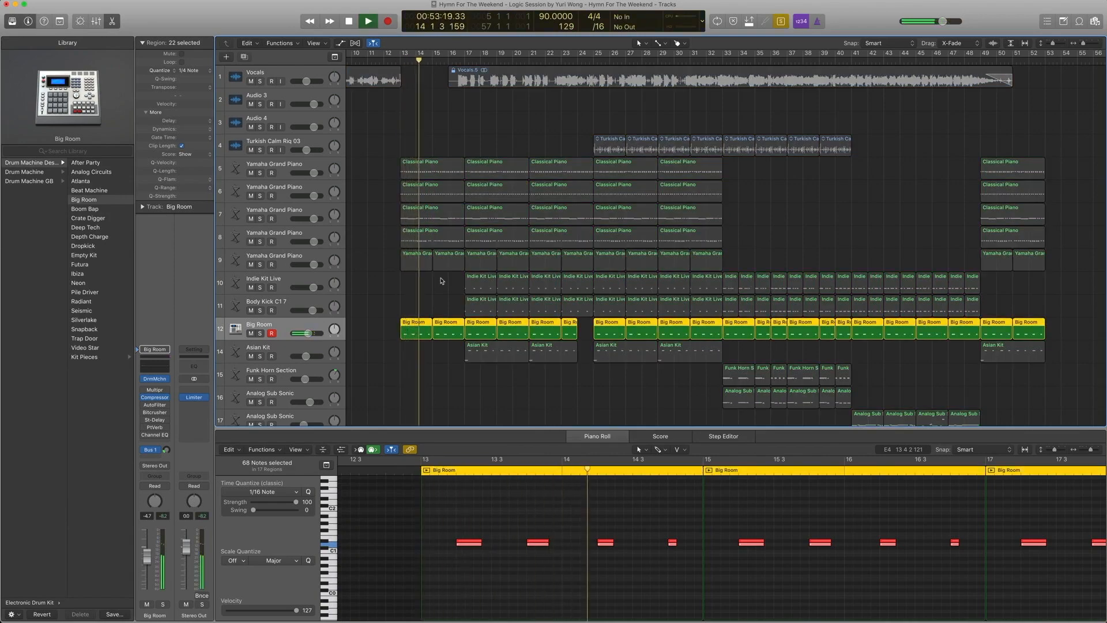
key("space")
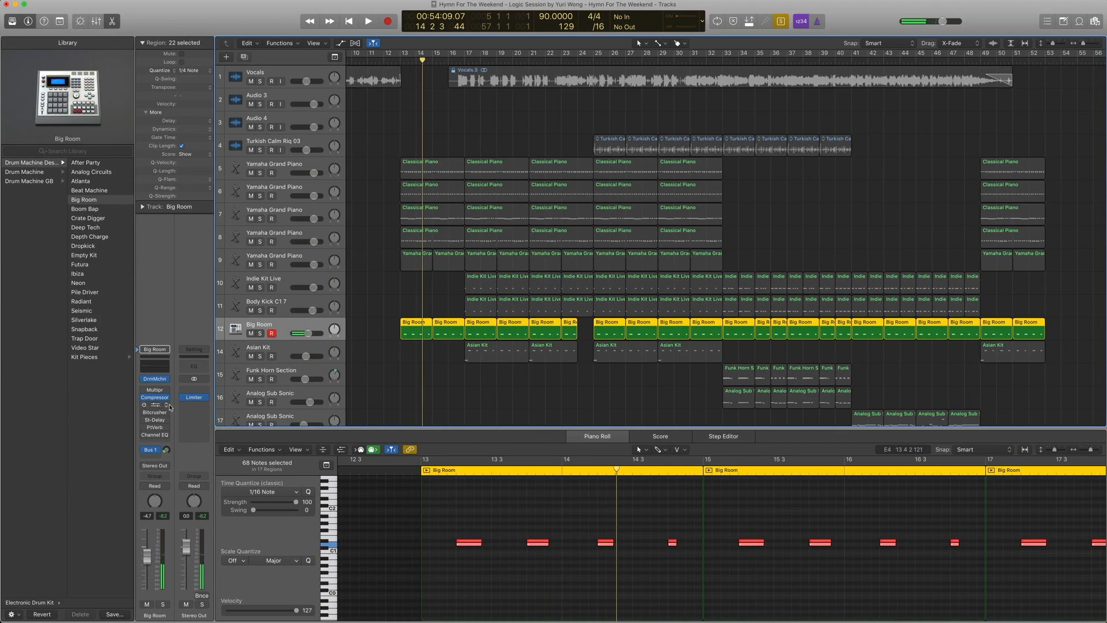
- Reopen Drum Machine Designer during playback, examine the Snare 3 pad and its library snare list, and close the plug-in window
left_click(155, 378)
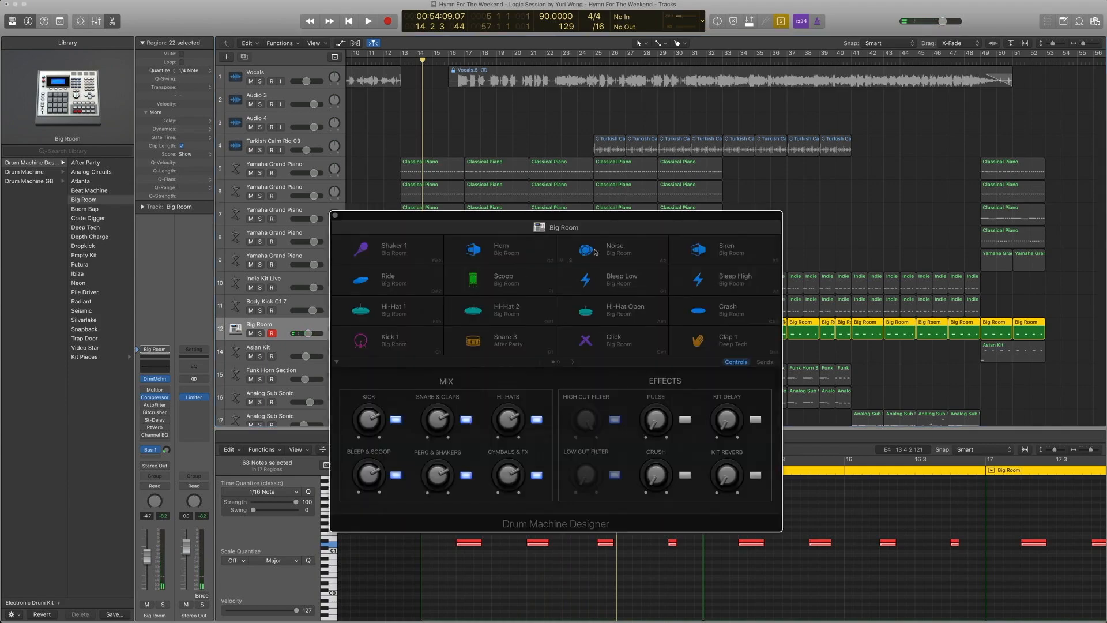
left_click_drag(451, 219, 735, 184)
key("space")
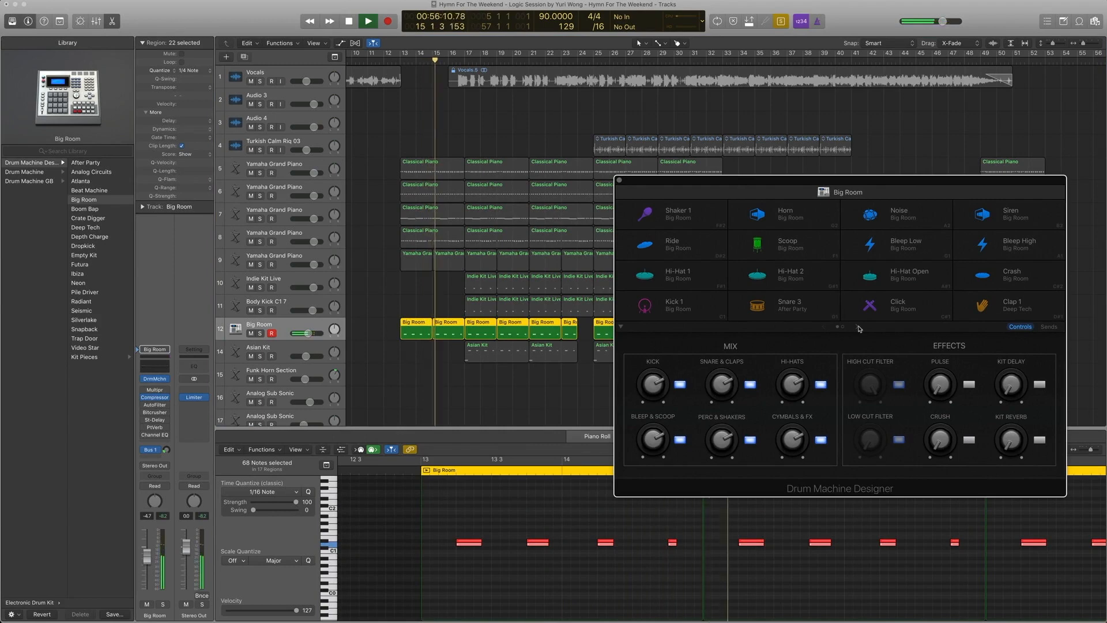
key("space")
left_click(784, 318)
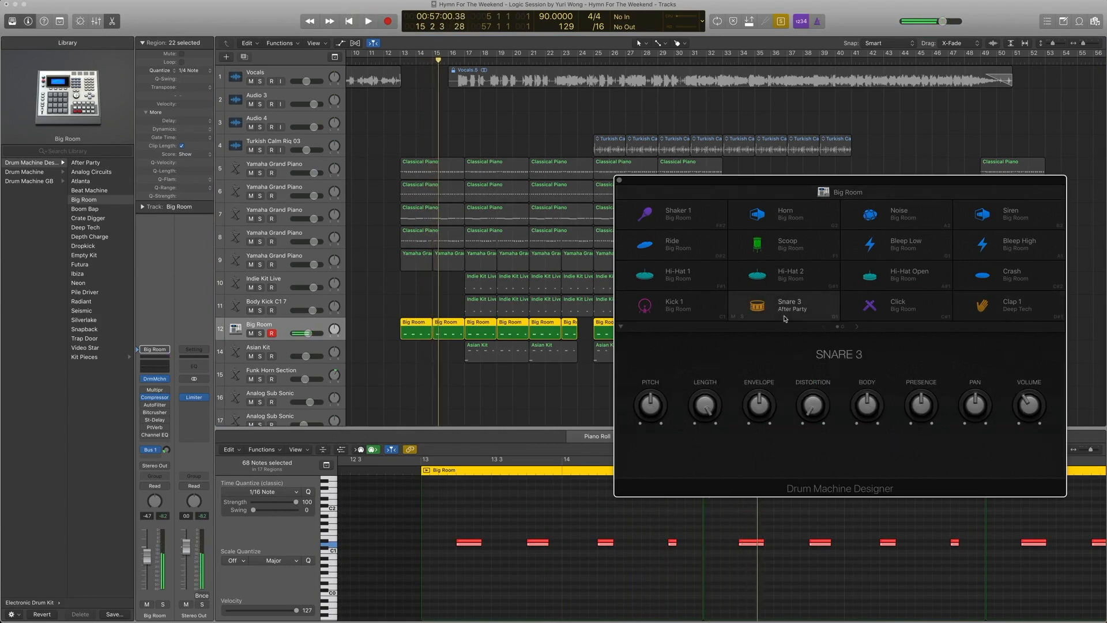
left_click(785, 318)
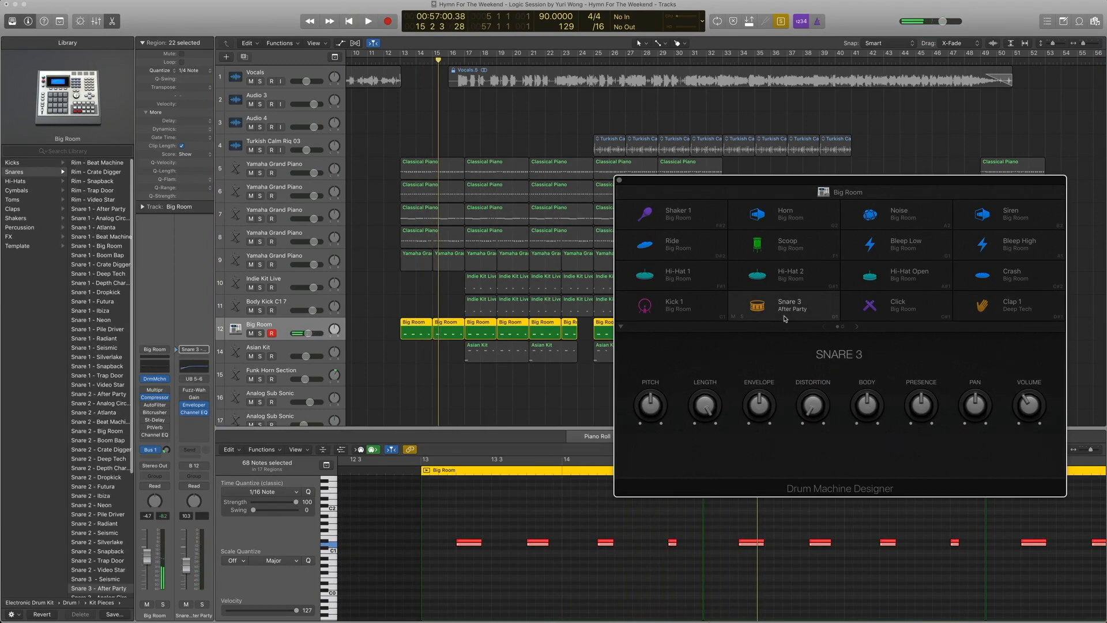
scroll(113, 283, "down", 3)
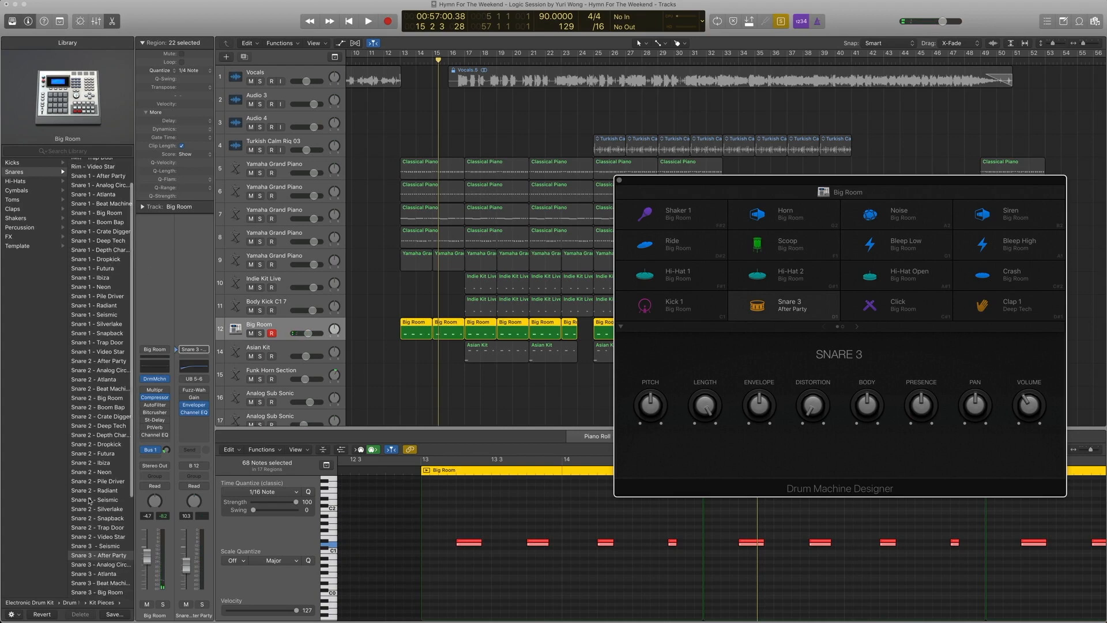
left_click(620, 181)
- Resume the soloed Big Room playback, and audition the pattern's first note in the piano roll and from bar 13
key("space")
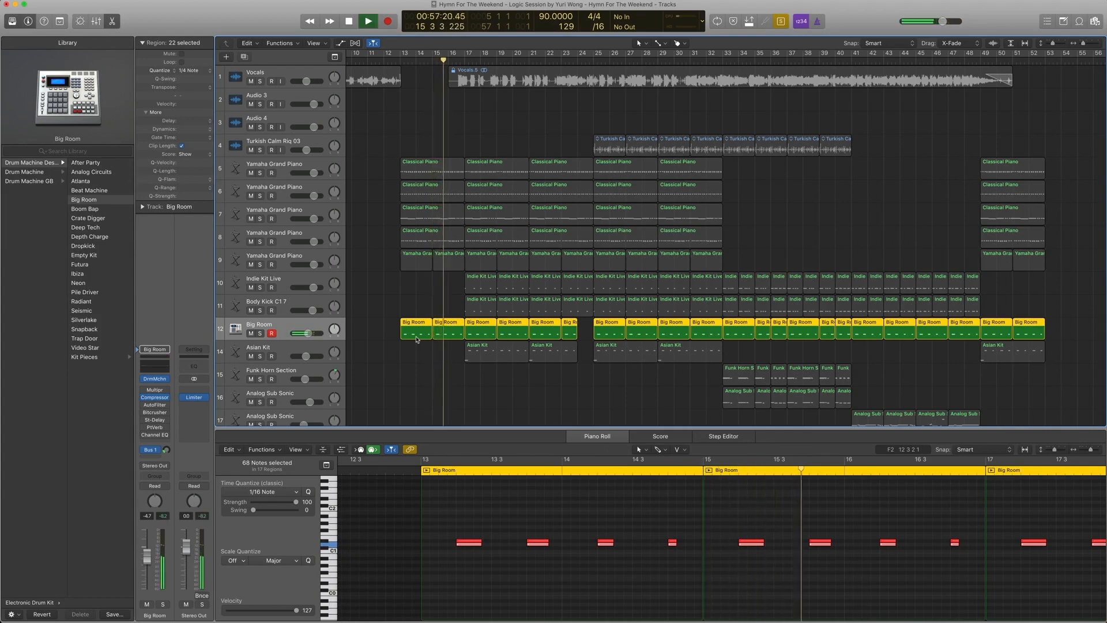
key("space")
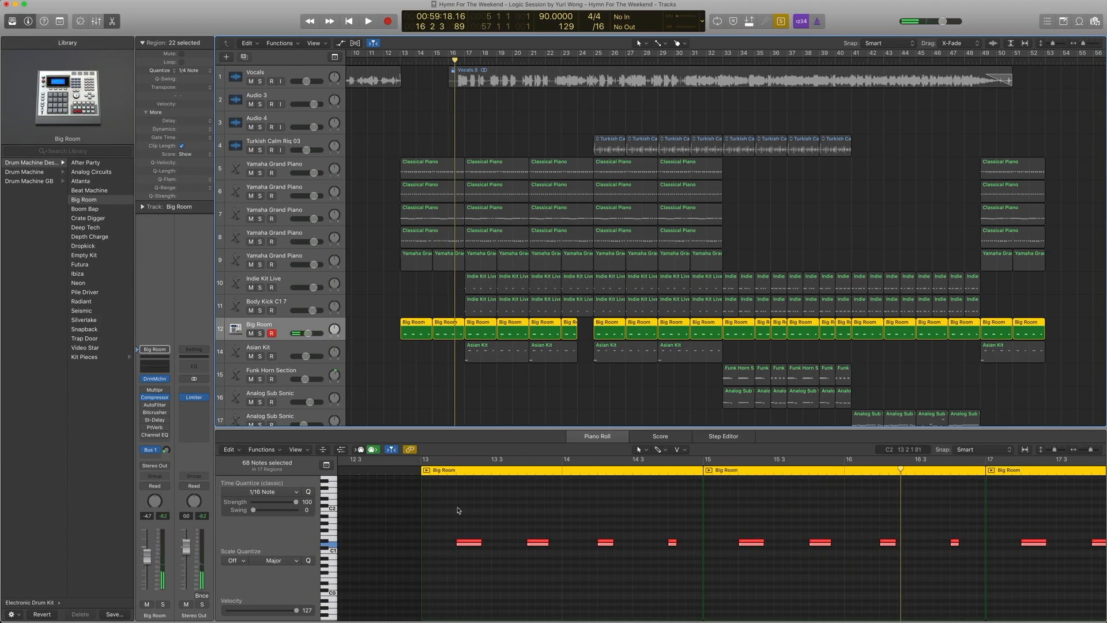
left_click(466, 545)
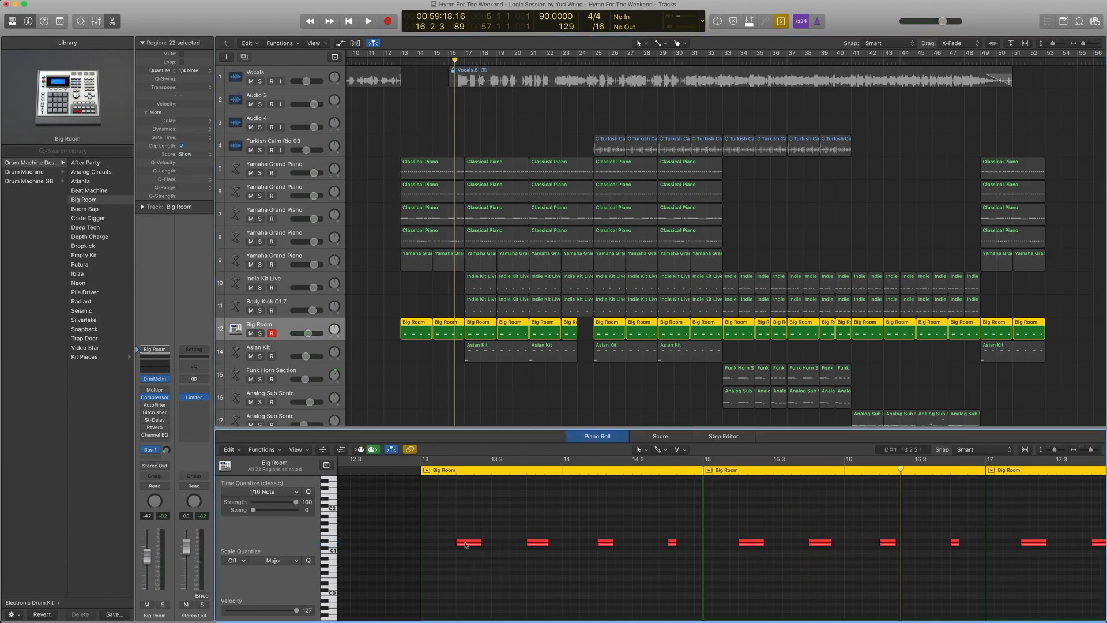
left_click_drag(466, 545, 470, 544)
left_click(444, 476)
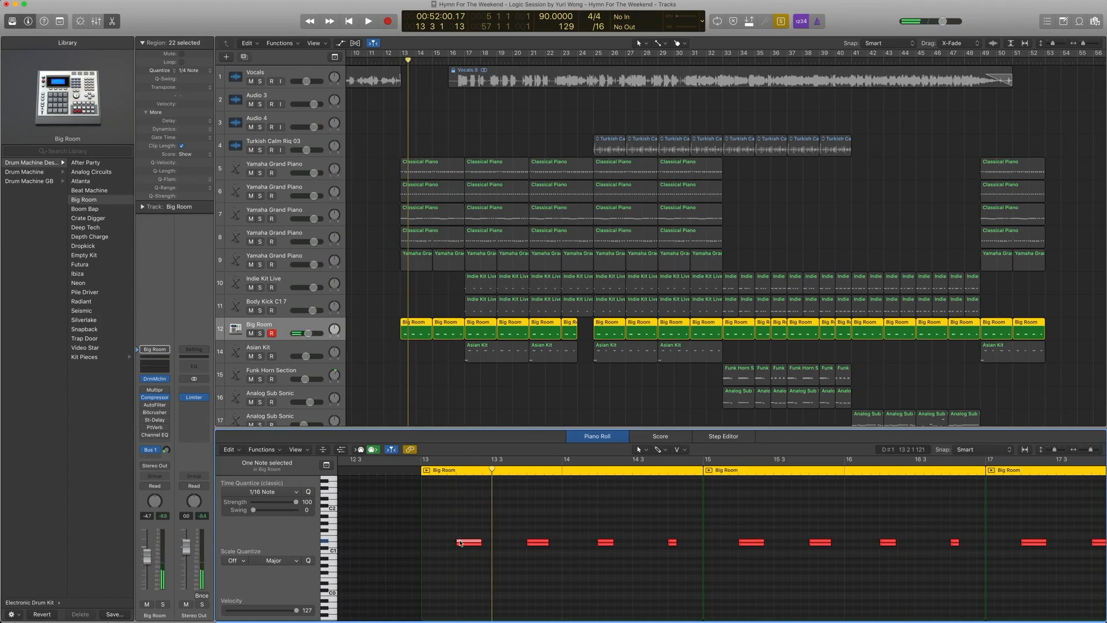
left_click_drag(460, 543, 461, 544)
left_click(440, 470)
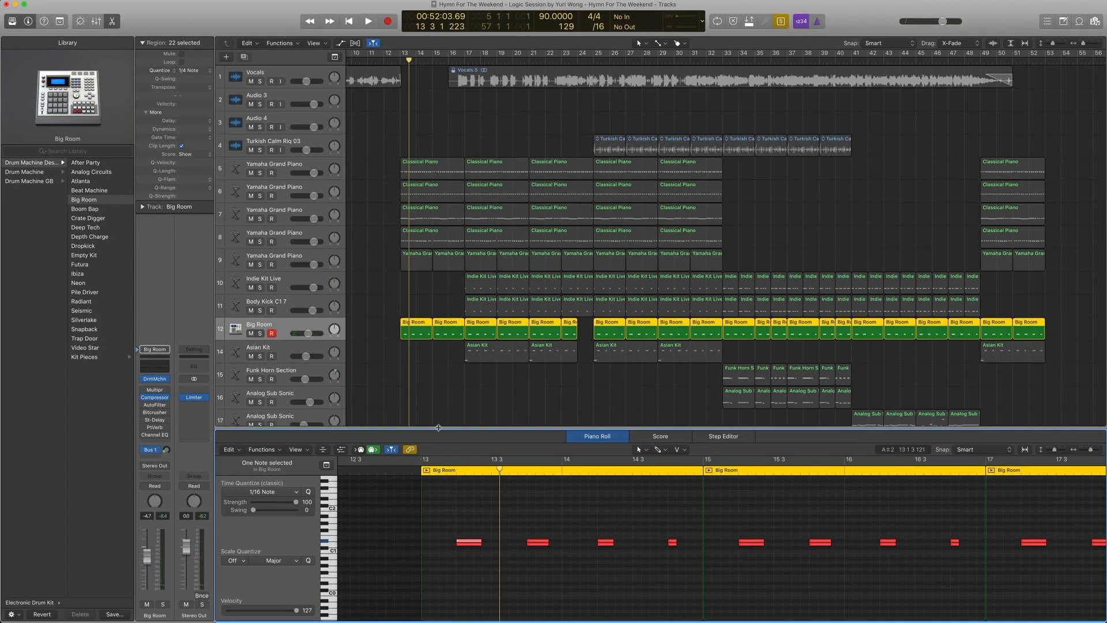
- Return the playhead to bar 13, hide the piano roll and turn solo off for the Big Room regions
key("e")
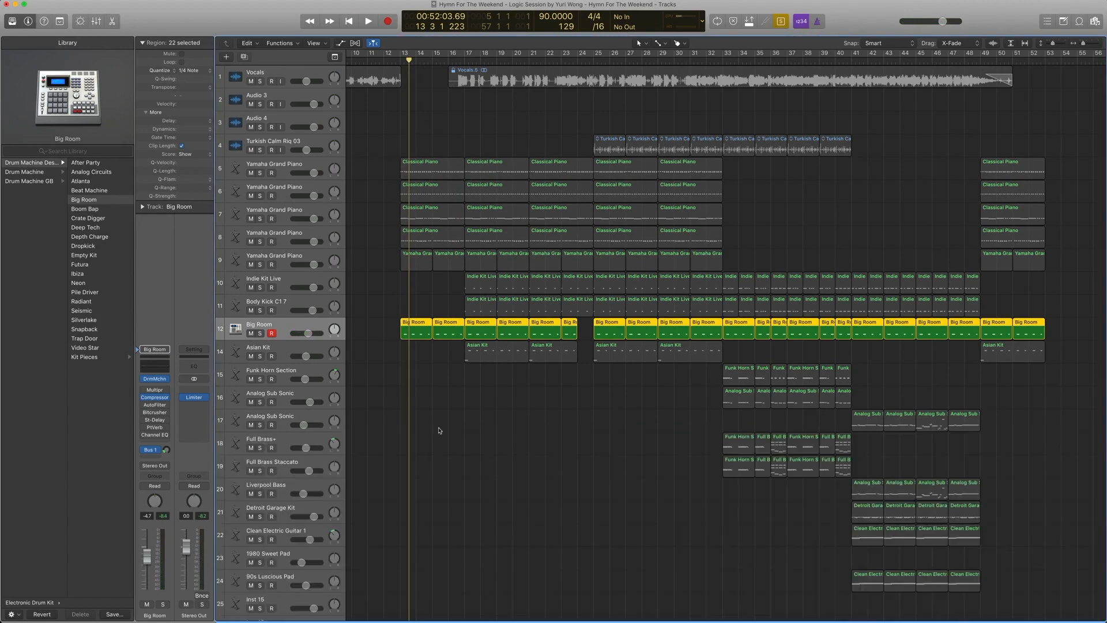
key("space")
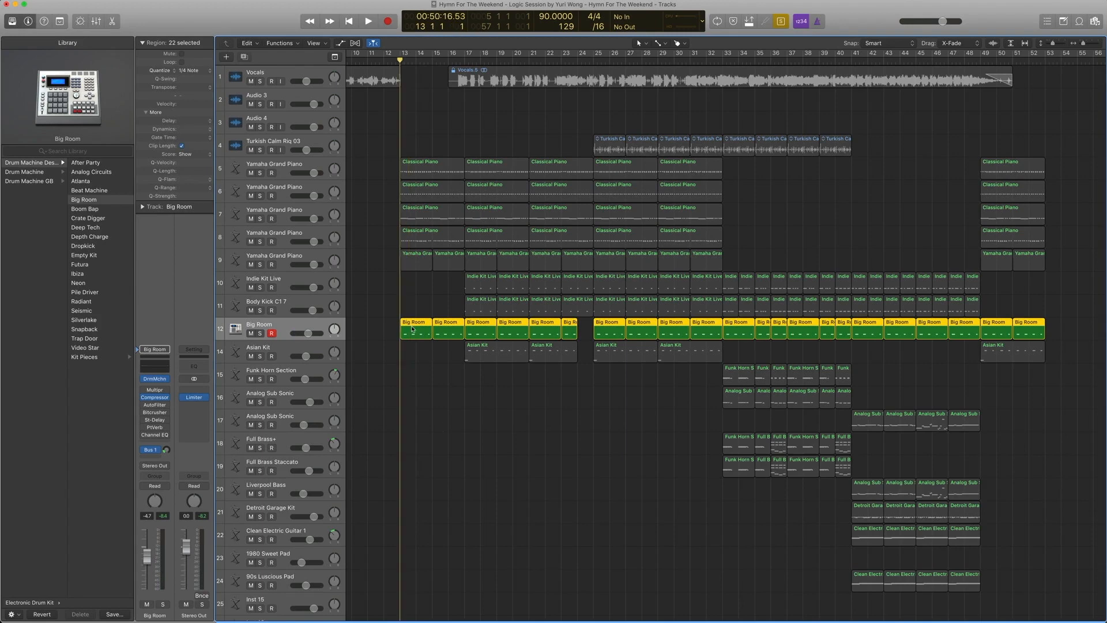
key("e")
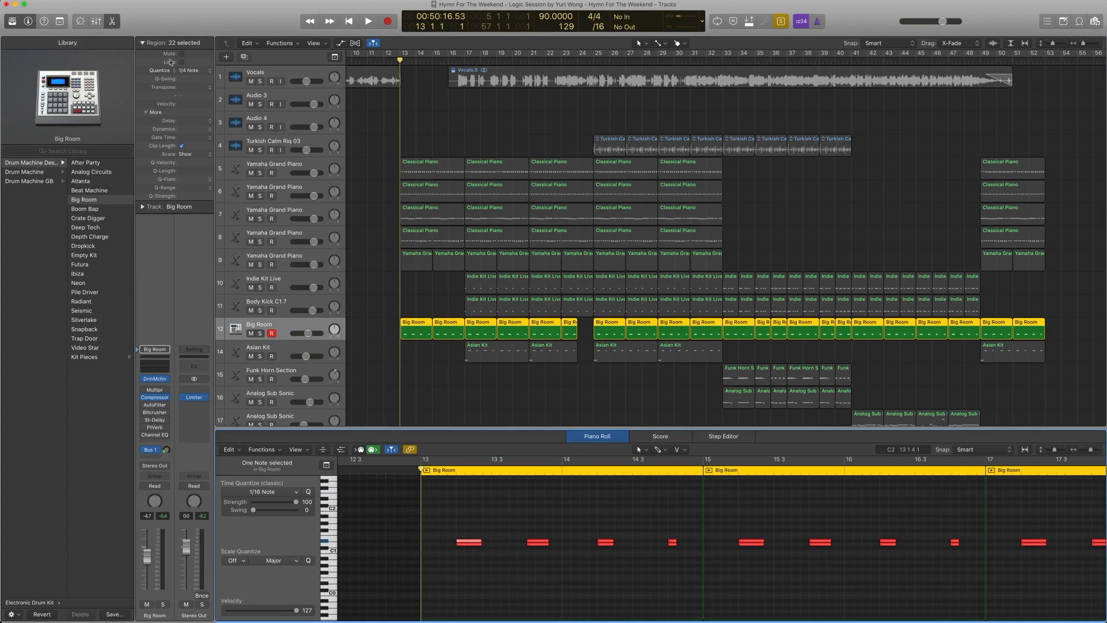
key("e")
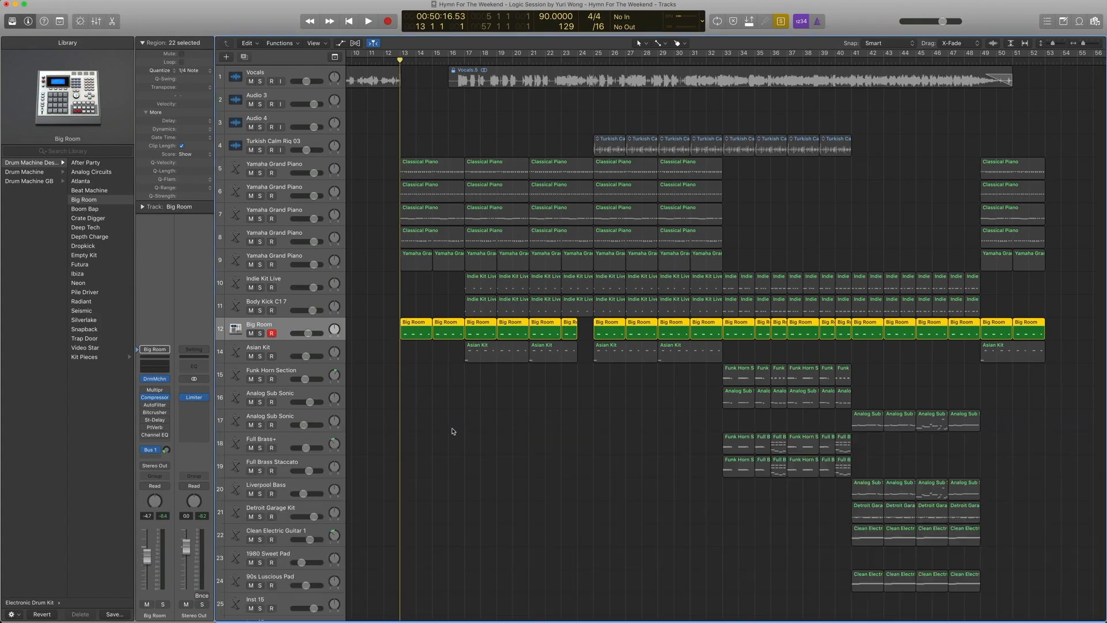
scroll(361, 285, "right", 3)
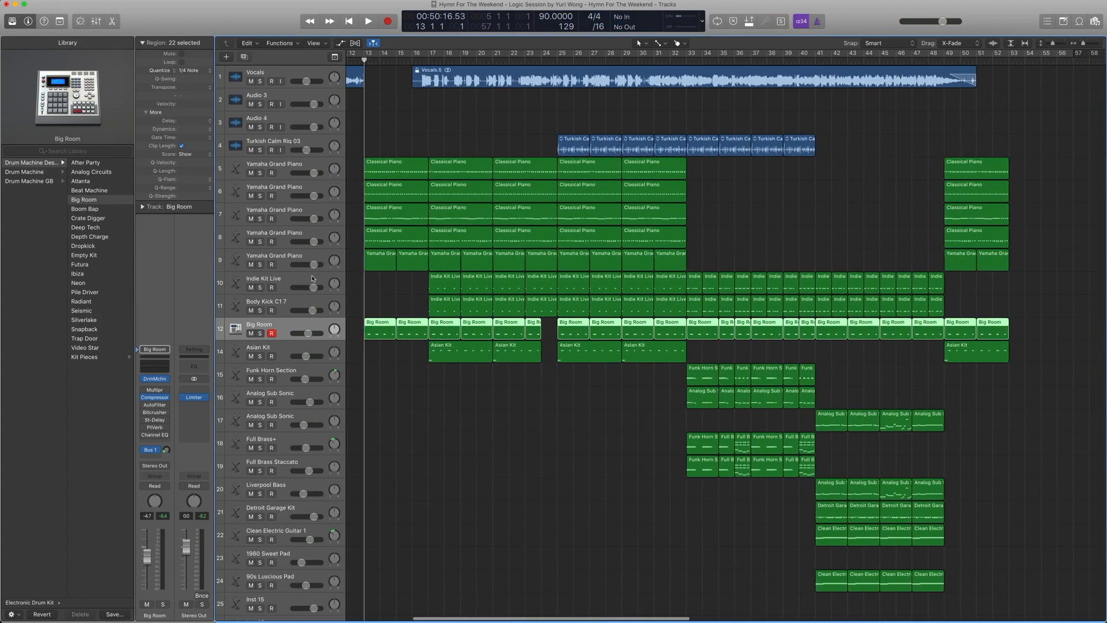
scroll(360, 285, "left", 3)
- Select the Indie Kit Live track and view its EXS24 instrument among the library's Acoustic Drum Kits
left_click(438, 276)
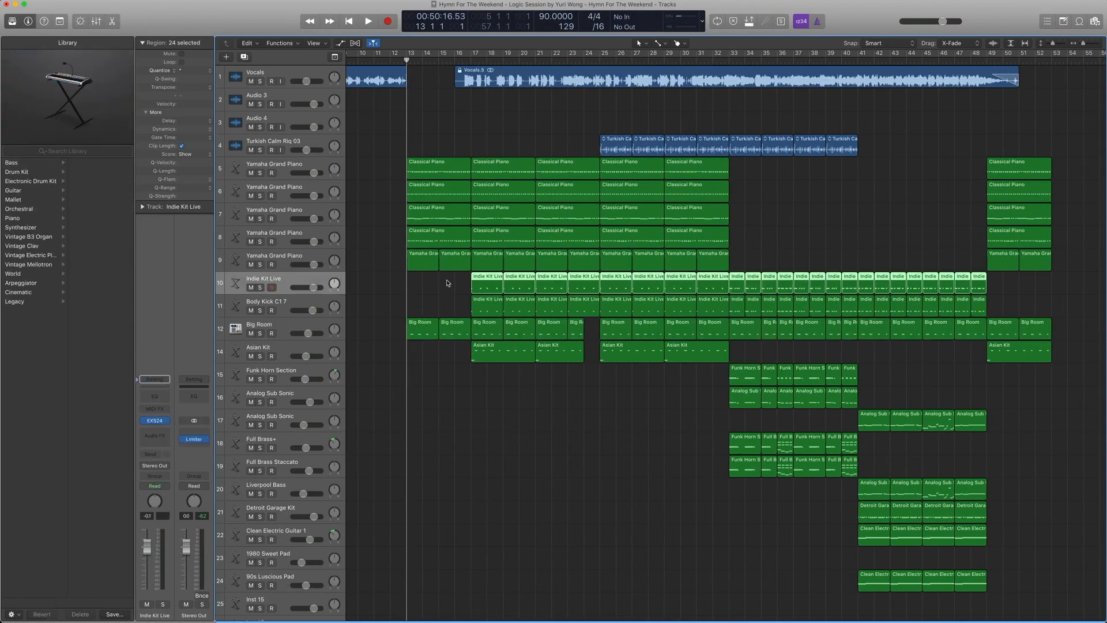
left_click(445, 280)
left_click(300, 277)
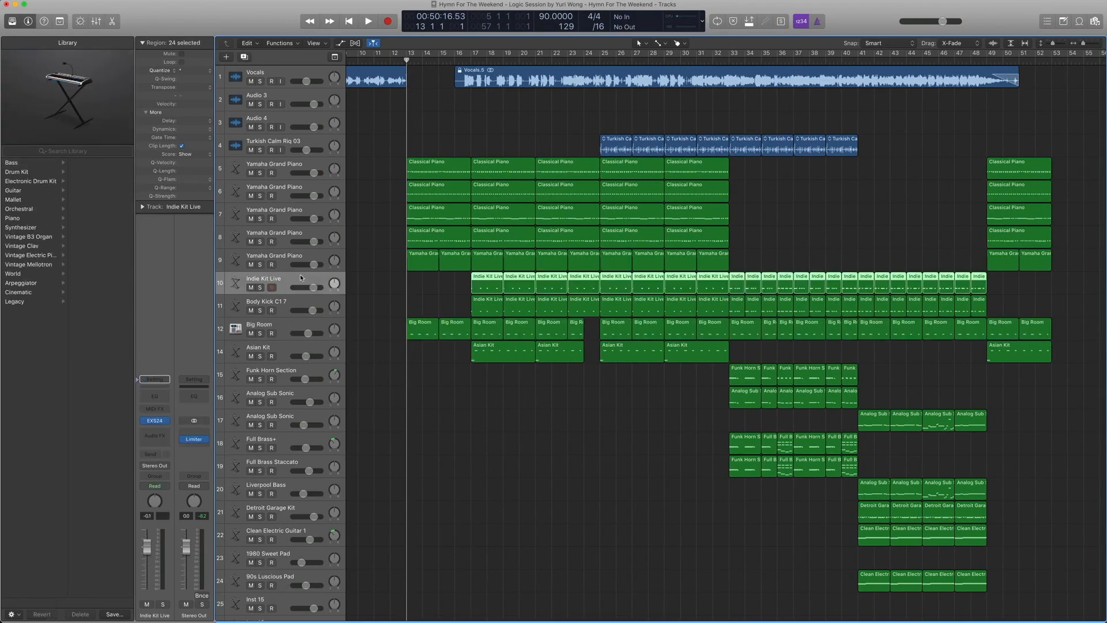
left_click(138, 420)
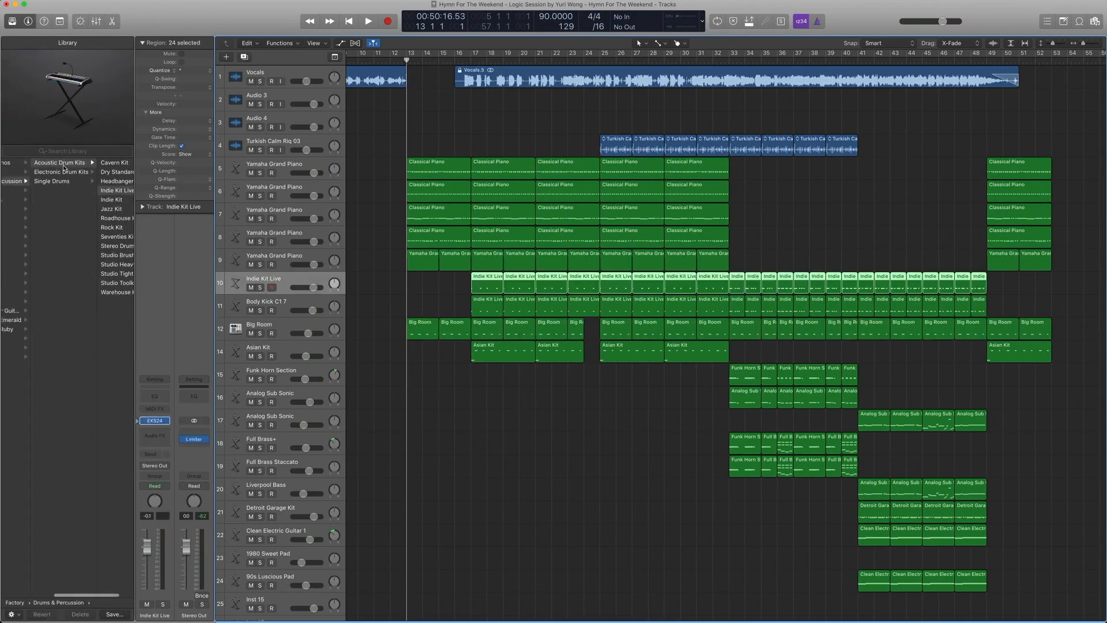
scroll(56, 178, "left", 3)
scroll(56, 178, "right", 3)
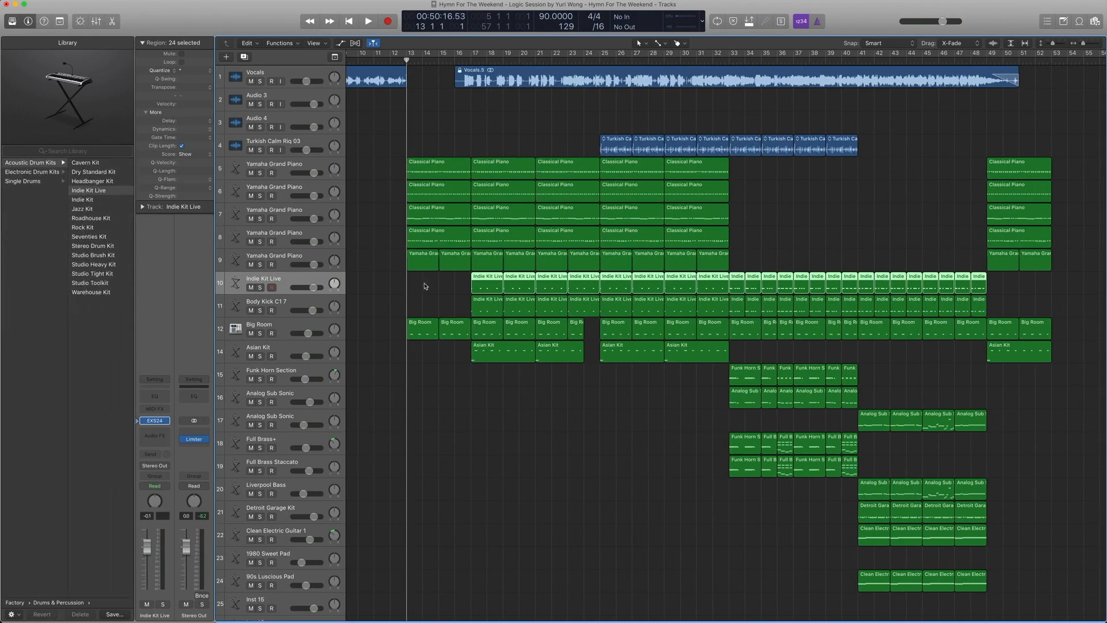
- Solo the Indie Kit Live regions, view their notes in the piano roll and move the playhead to bar 17
key("ctrl+s")
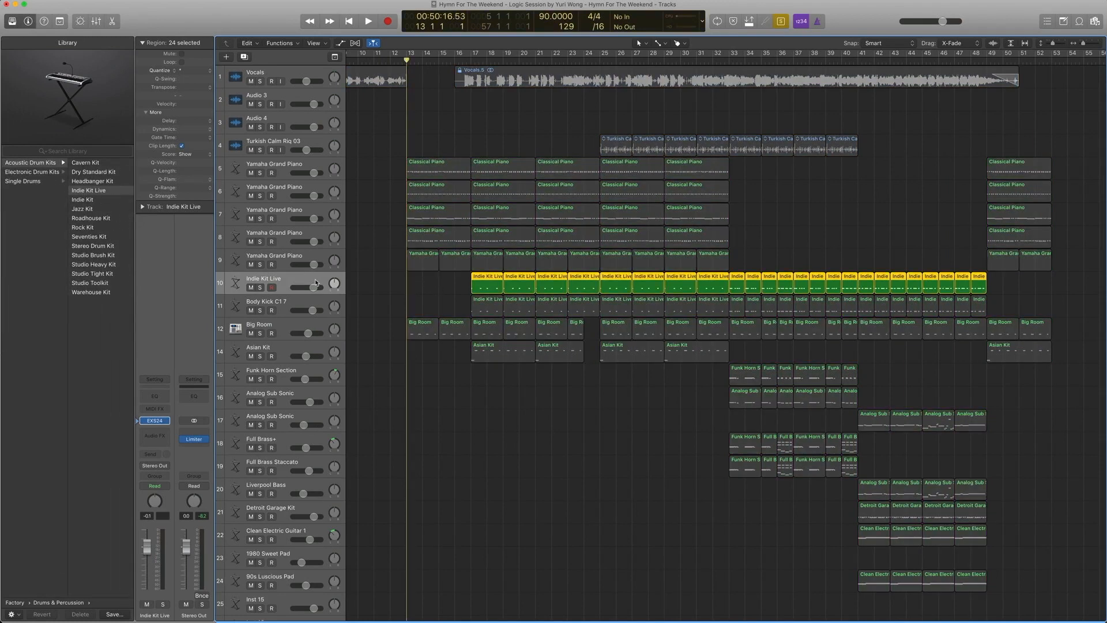
double_click(485, 286)
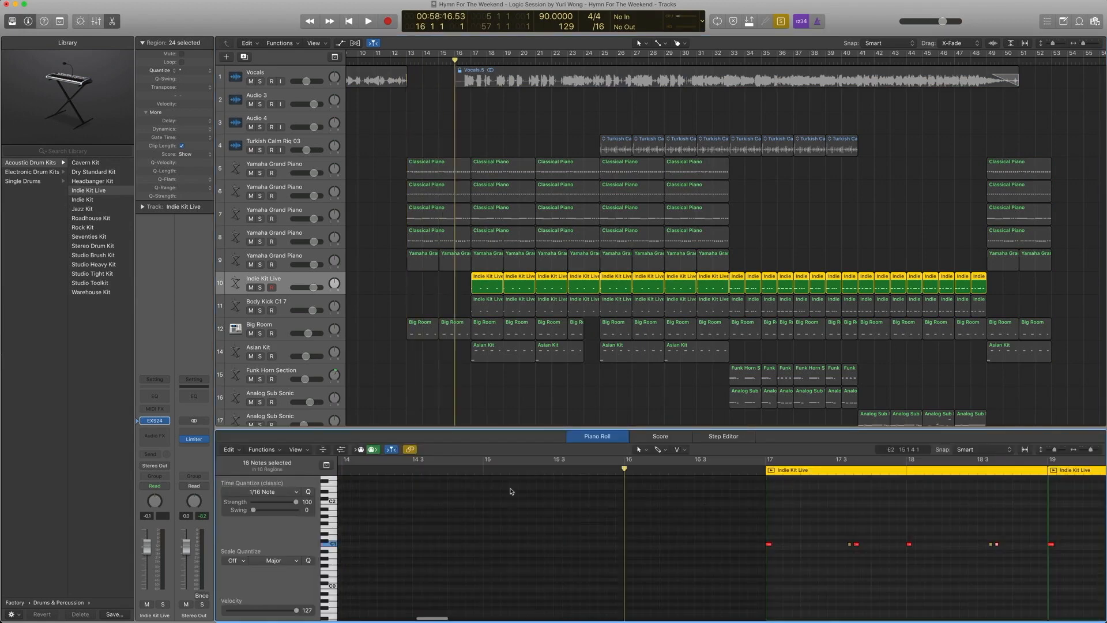
key("period")
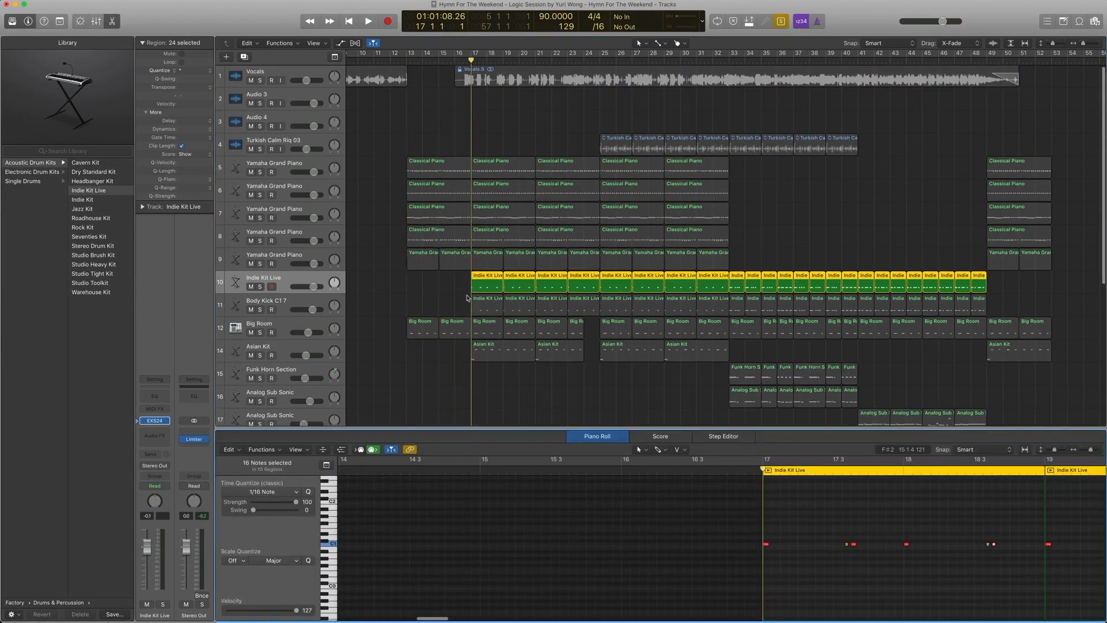
- Select the first three Indie Kit Live regions on track 10, play them from bar 17 and view their quantize options
left_click_drag(466, 292, 551, 287)
key("space")
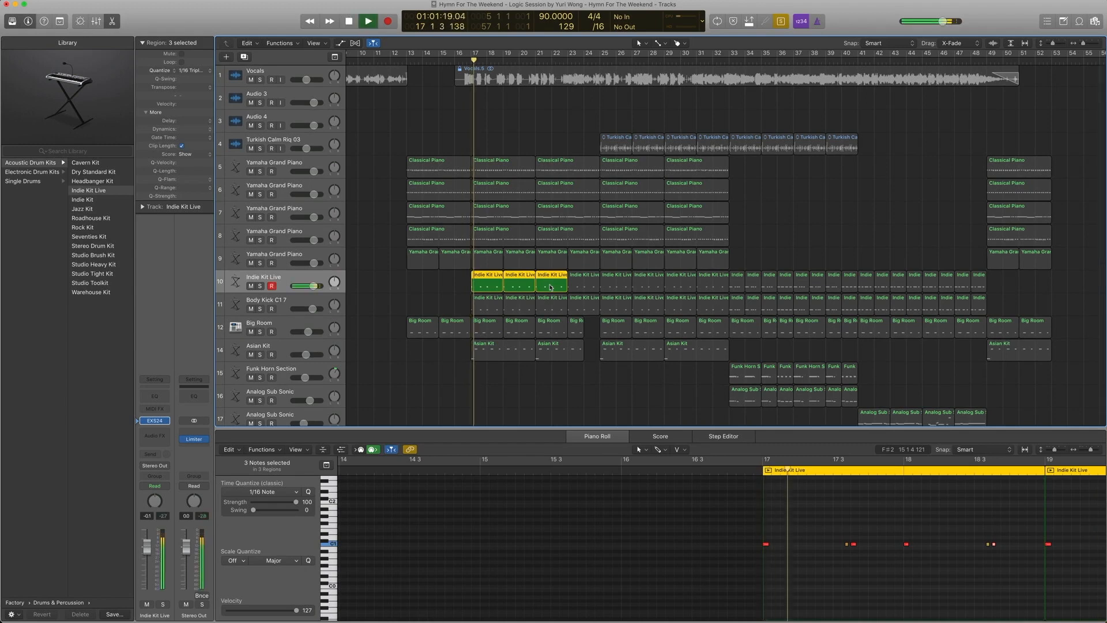
scroll(463, 357, "up", 1)
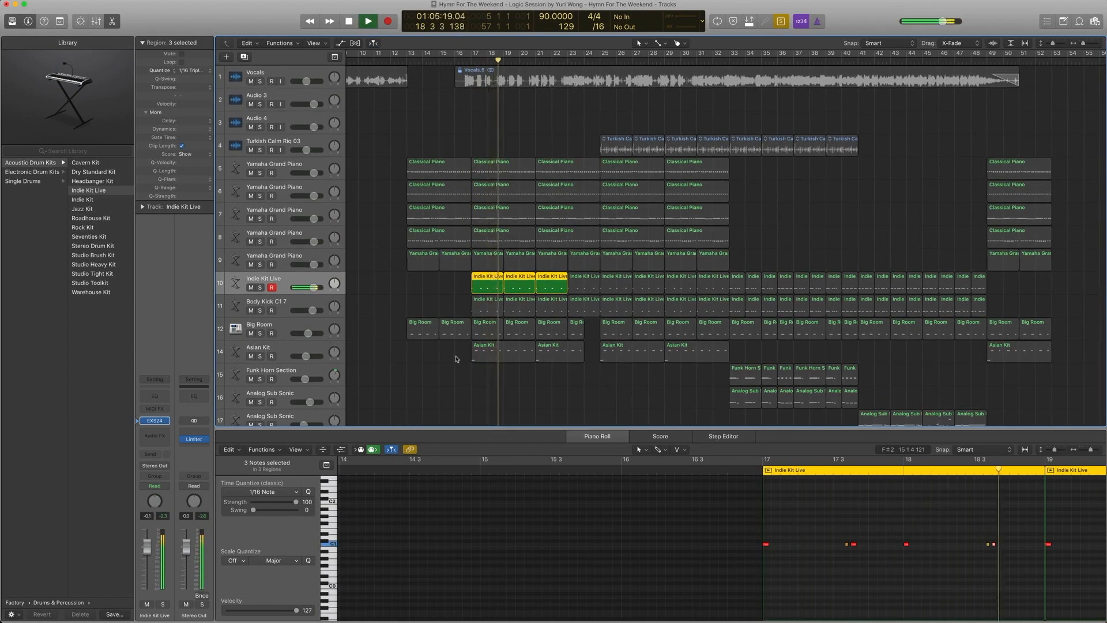
key("space")
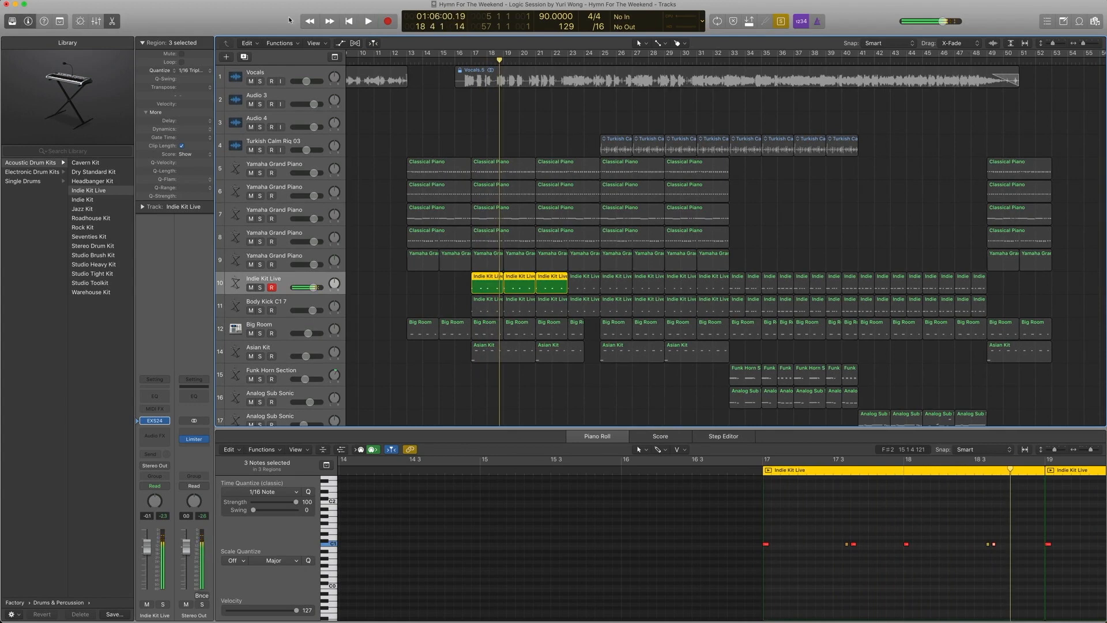
left_click(186, 70)
left_click(373, 102)
- Select the Body Kick C1 7 track, view its sample among the library's Layer Kicks and return the playhead to bar 17
left_click(284, 305)
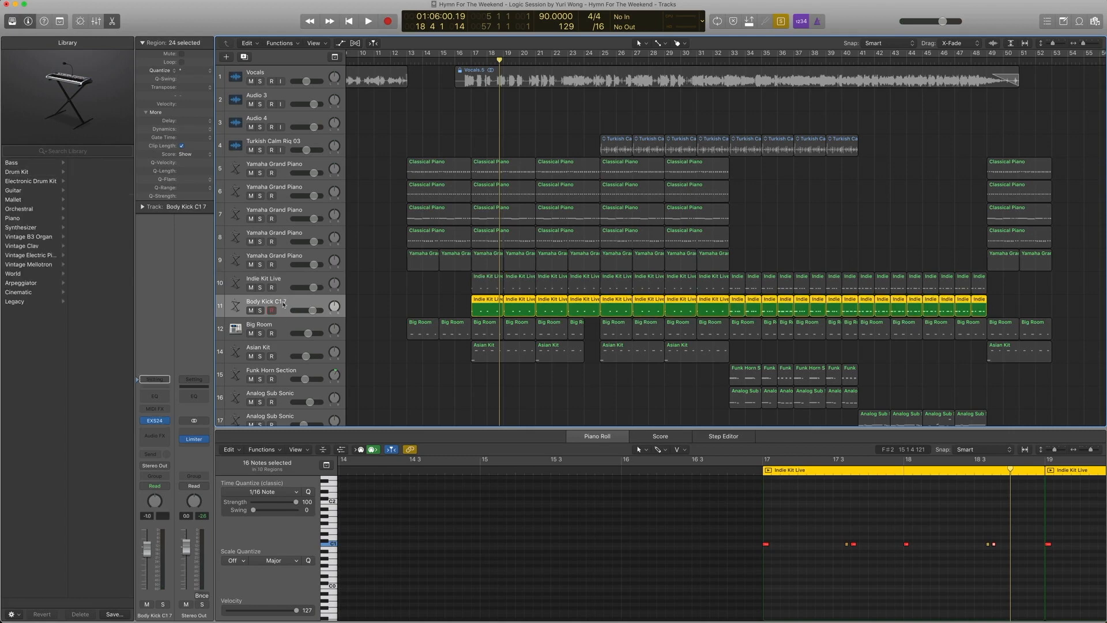
left_click(138, 421)
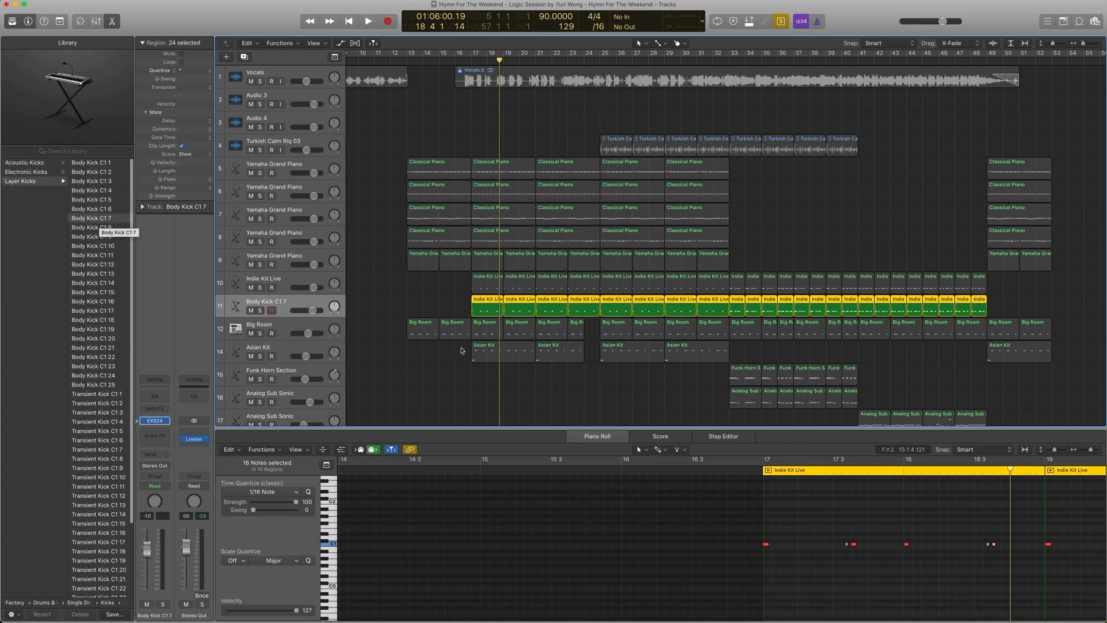
key("shift+Return")
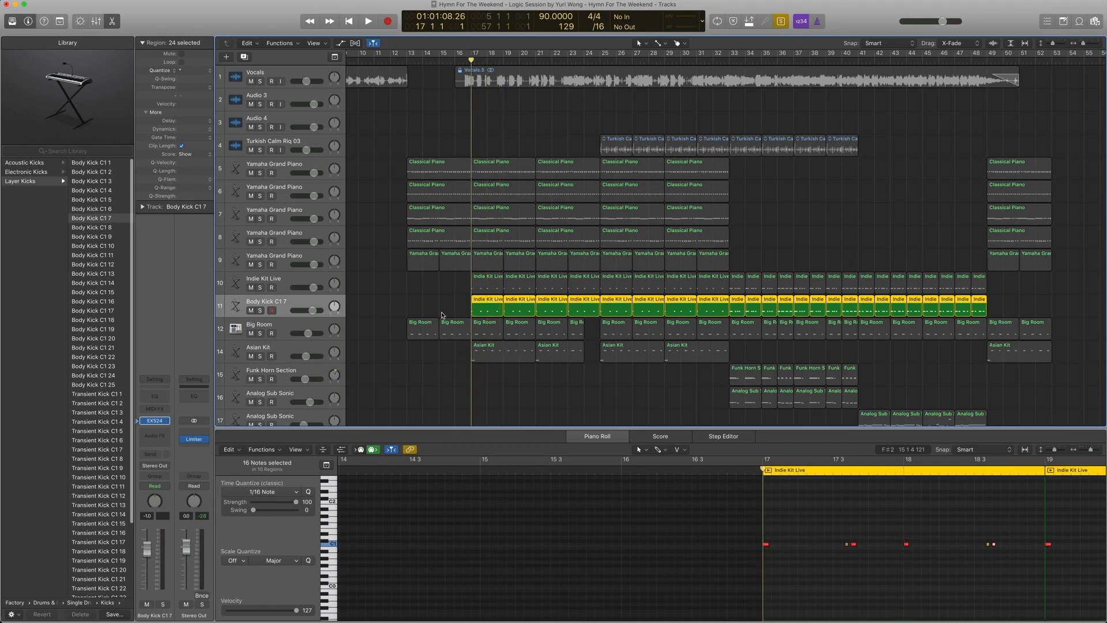
- Play the Body Kick C1 7 regions alone, and together with the first two Indie Kit Live regions on track 10
key("space")
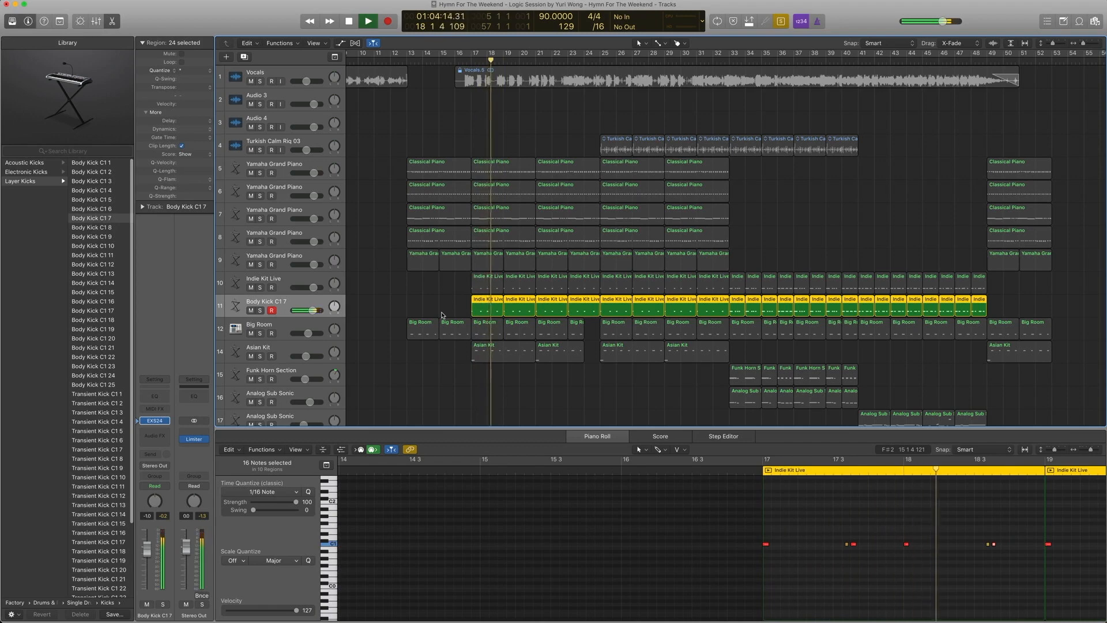
key("space")
left_click_drag(454, 284, 524, 302)
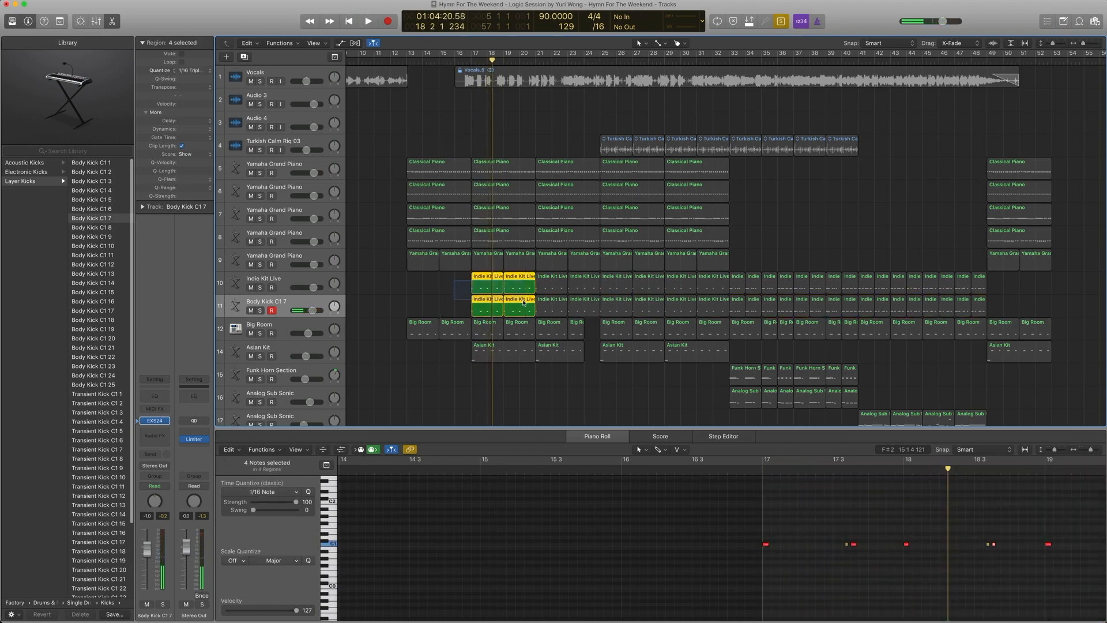
key("shift+space")
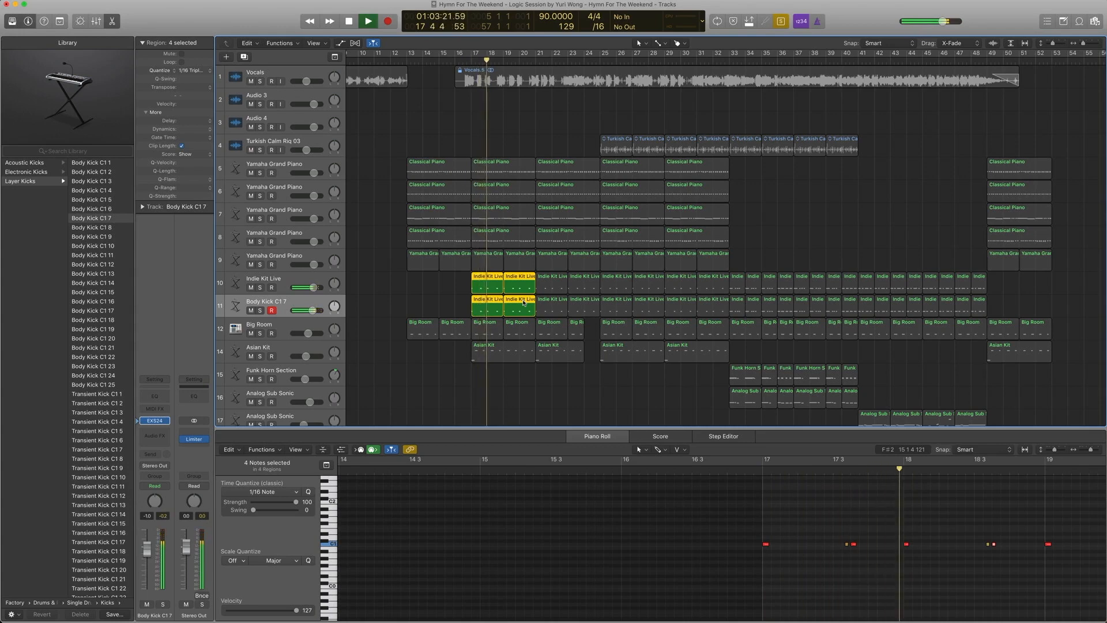
key("space")
- Replay the four selected drum regions on tracks 10 and 11 from bar 17 and turn solo off
scroll(490, 294, "left", 1)
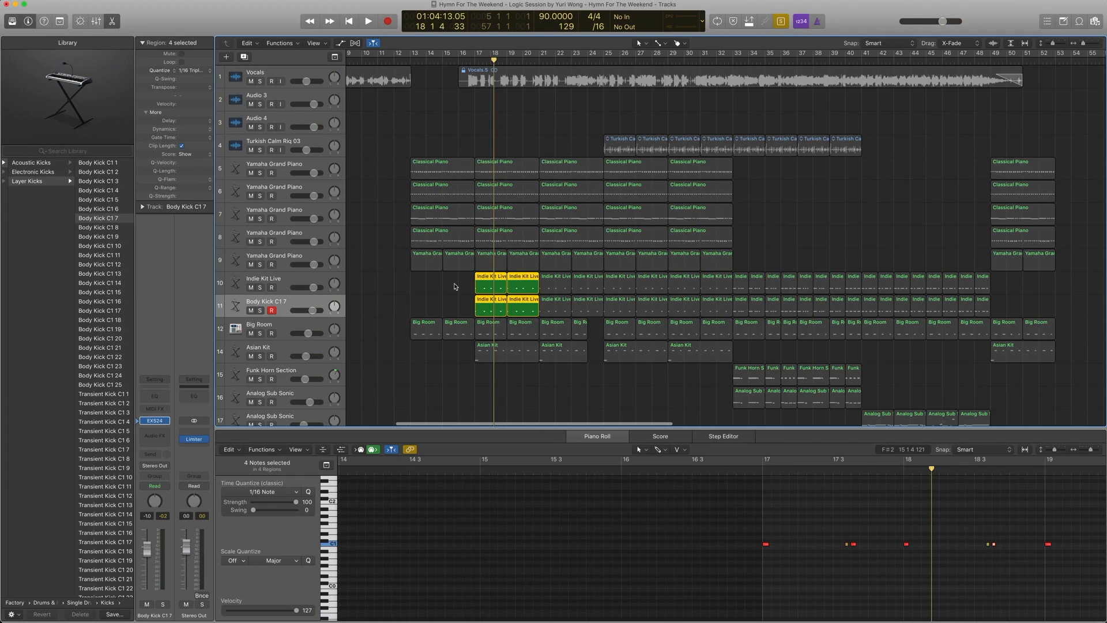
key("shift+Return")
key("space")
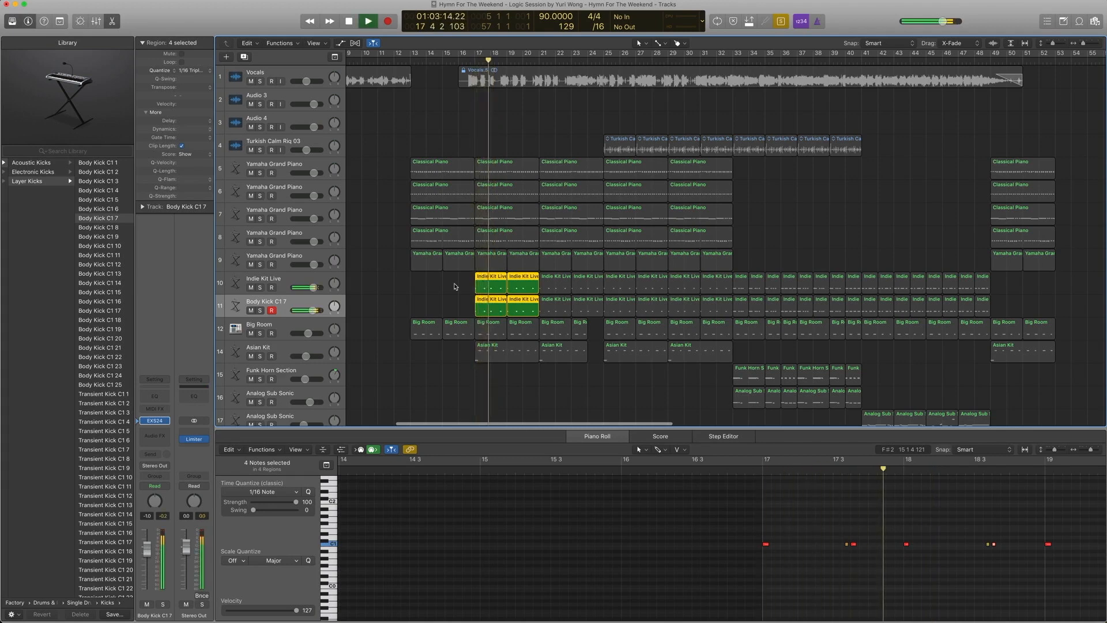
key("ctrl+s")
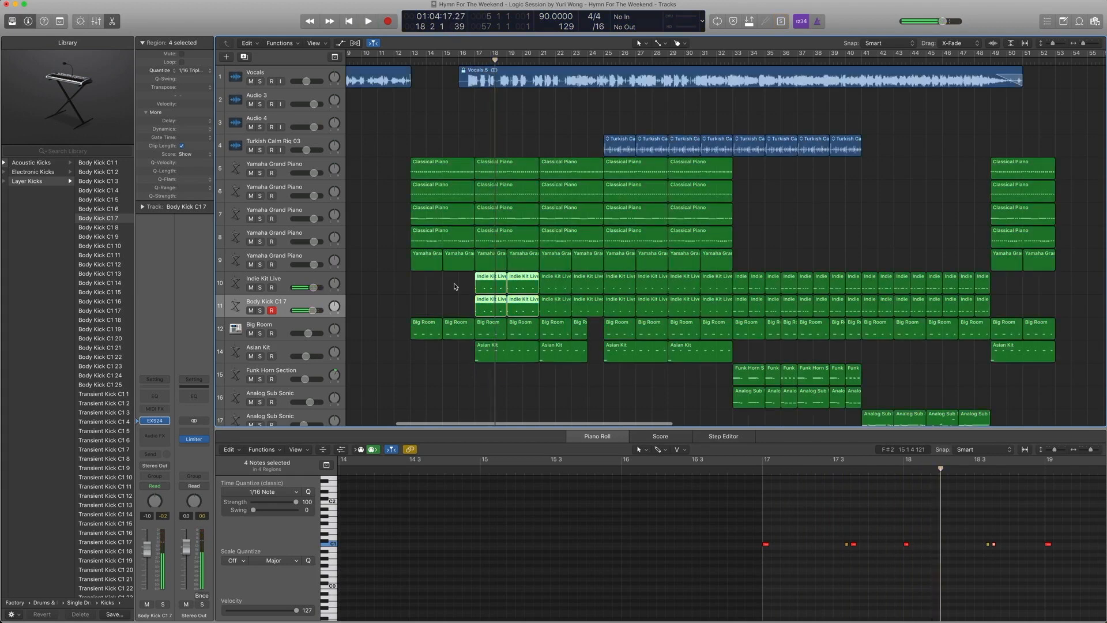
- Select the first two regions on track 10, next those on track 11, and return the playhead to bar 17
left_click_drag(454, 286, 523, 286)
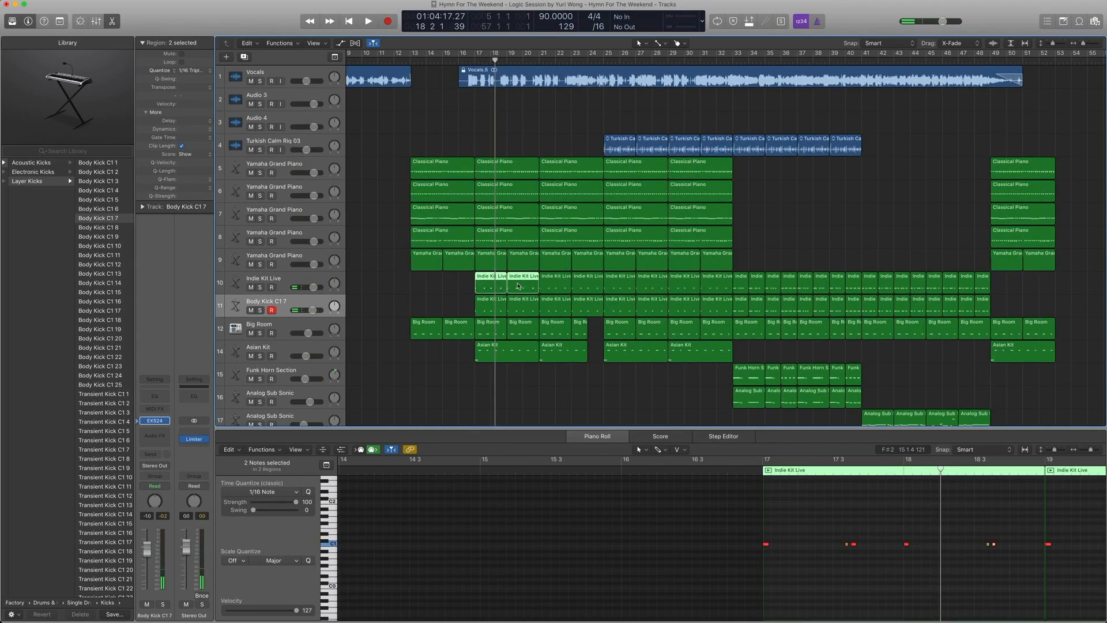
left_click_drag(451, 307, 523, 307)
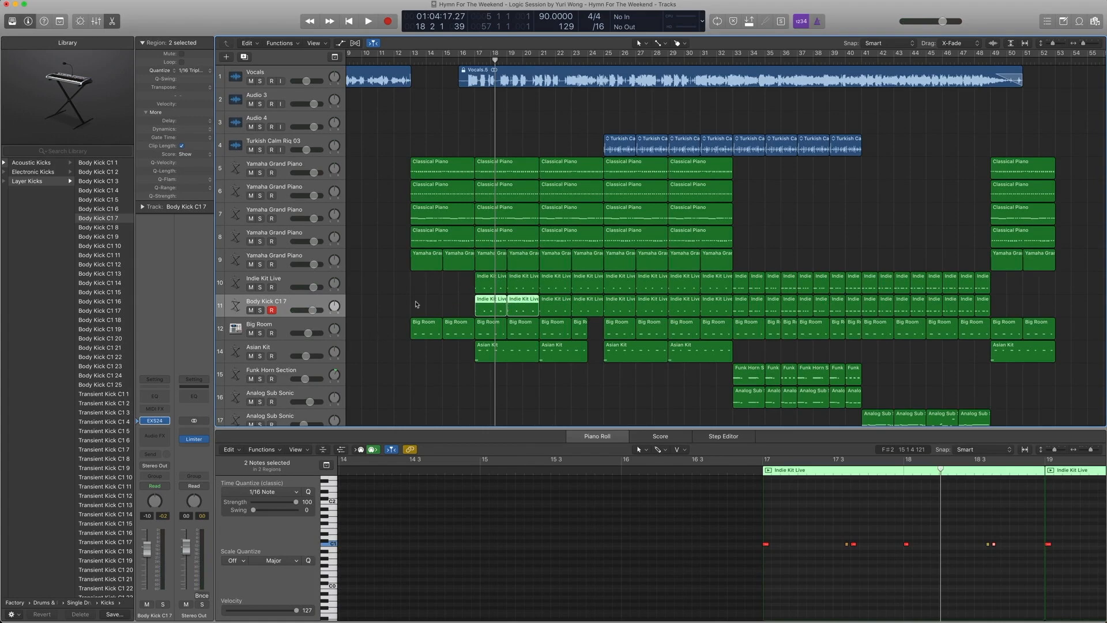
key("space")
key("comma")
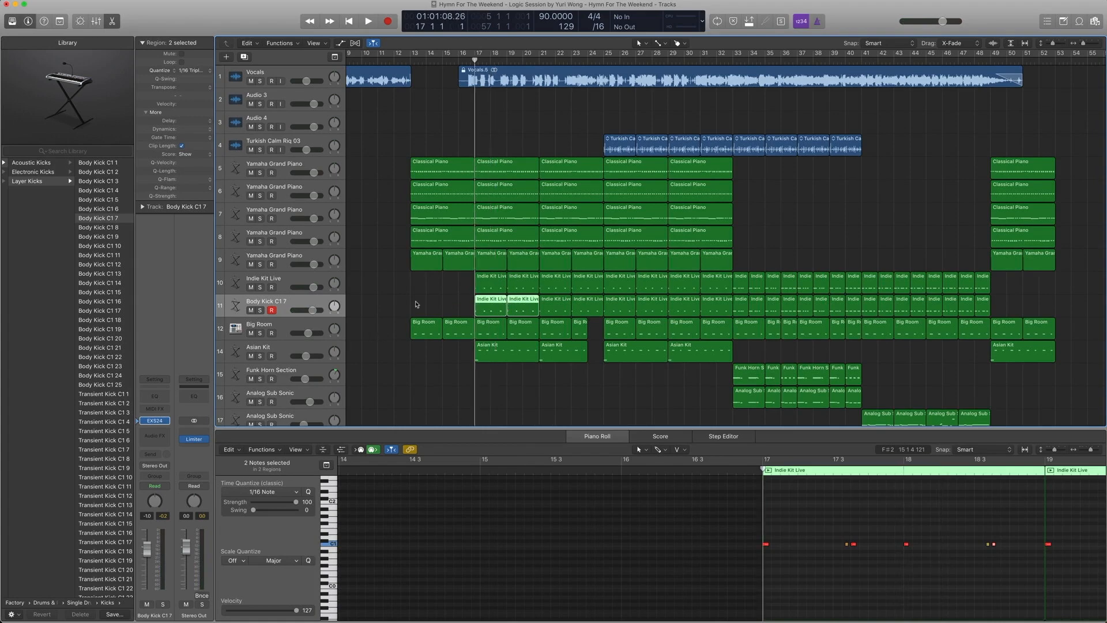
- Select the Asian Kit track and view its EXS24 instrument among the library's Asian World sounds
left_click(272, 347)
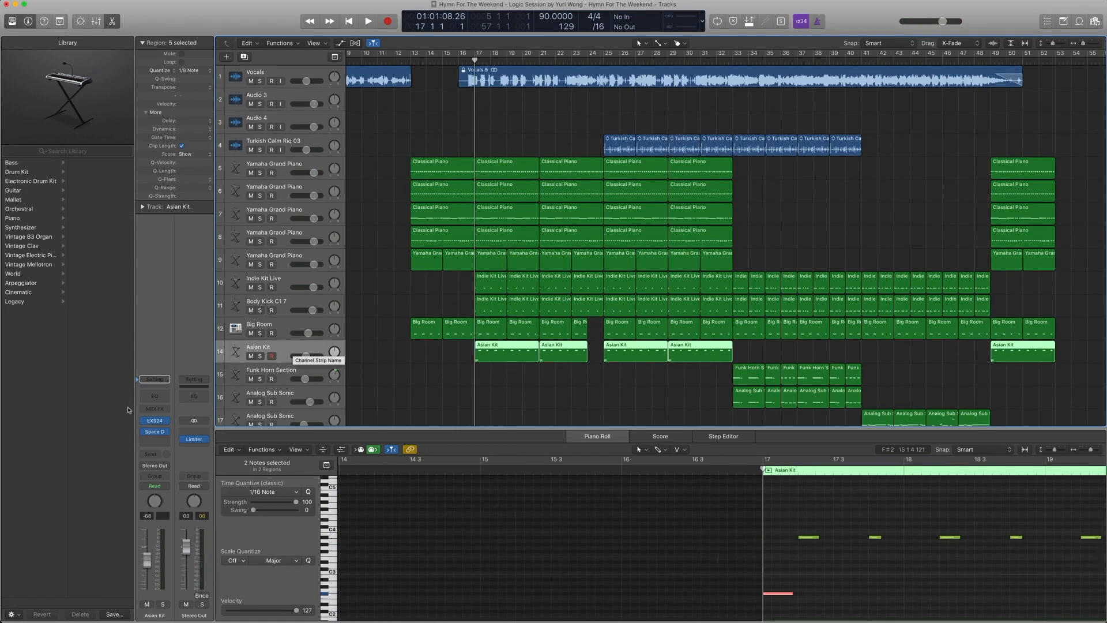
left_click(138, 421)
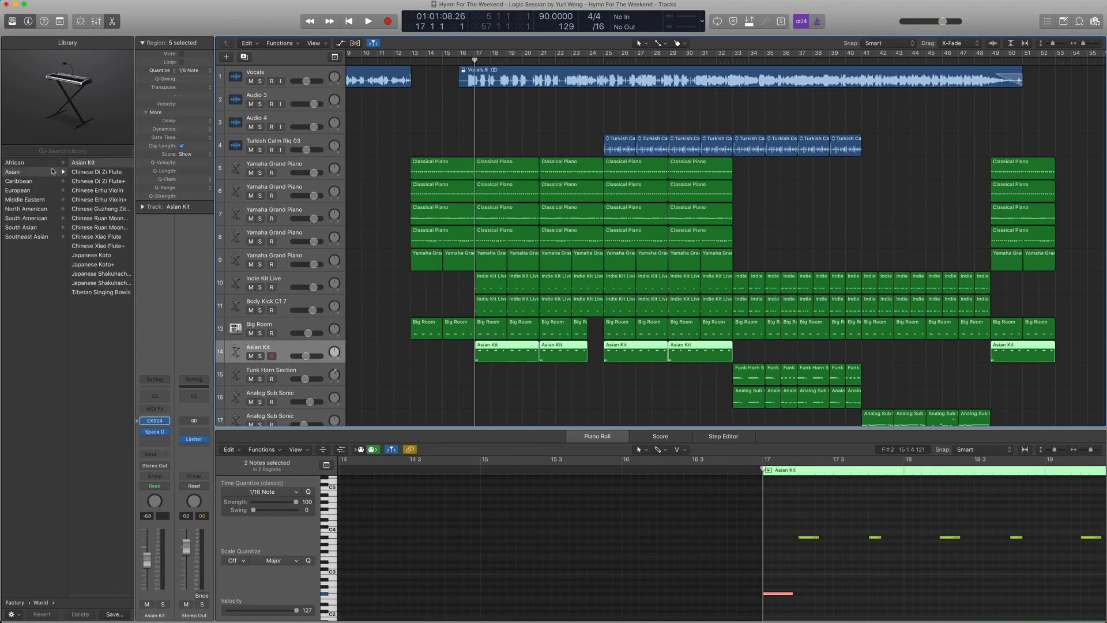
scroll(52, 172, "left", 3)
scroll(74, 224, "right", 3)
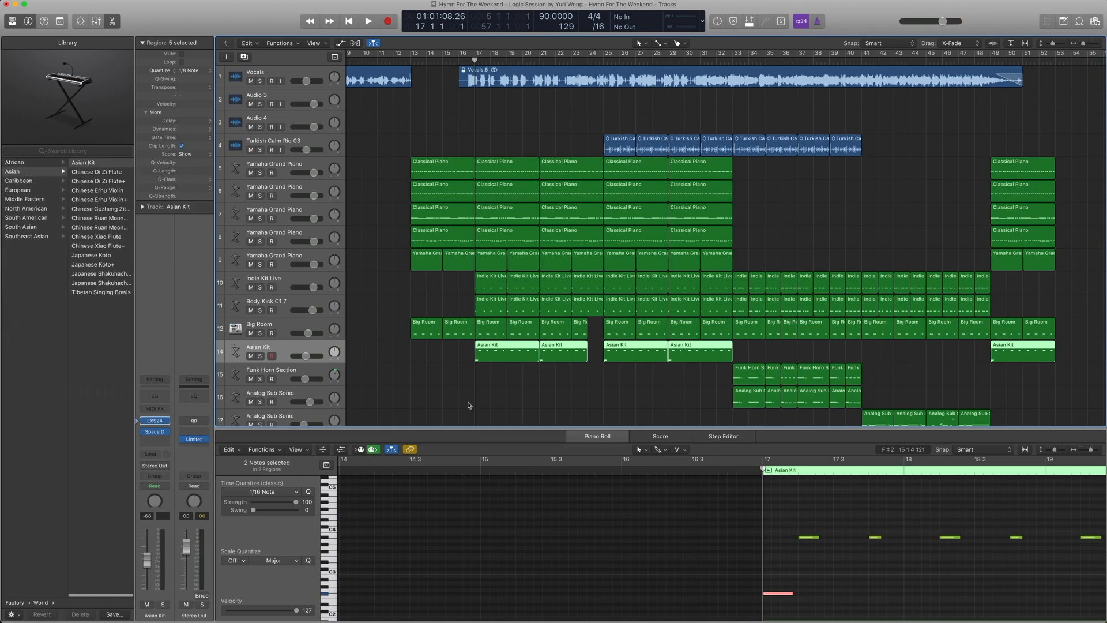
- Solo the Asian Kit regions and play them from bar 17
key("ctrl+s")
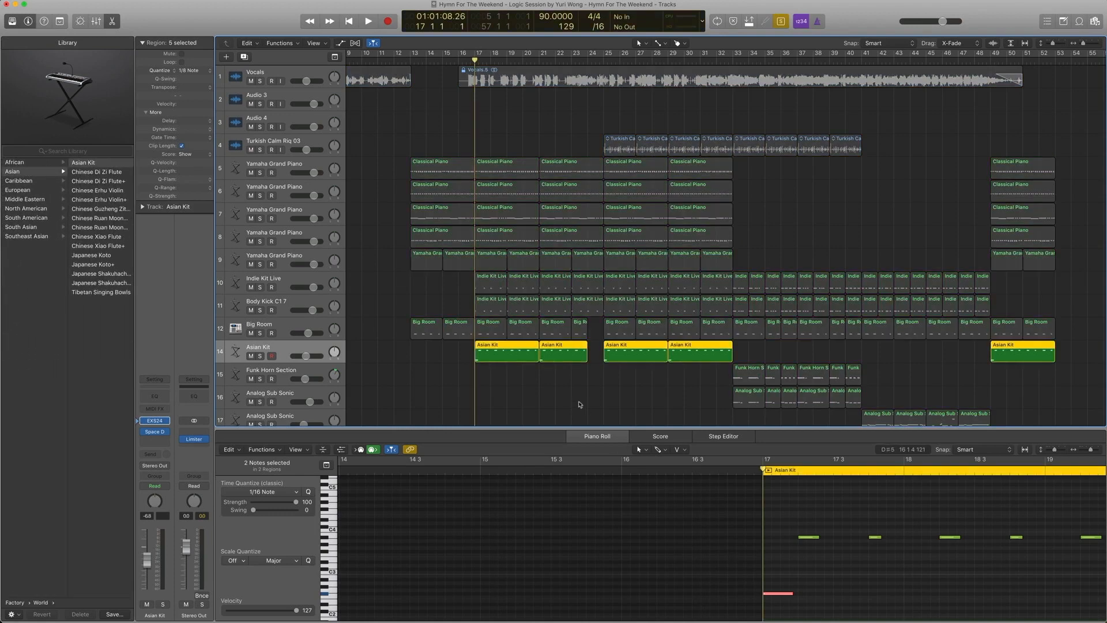
key("space")
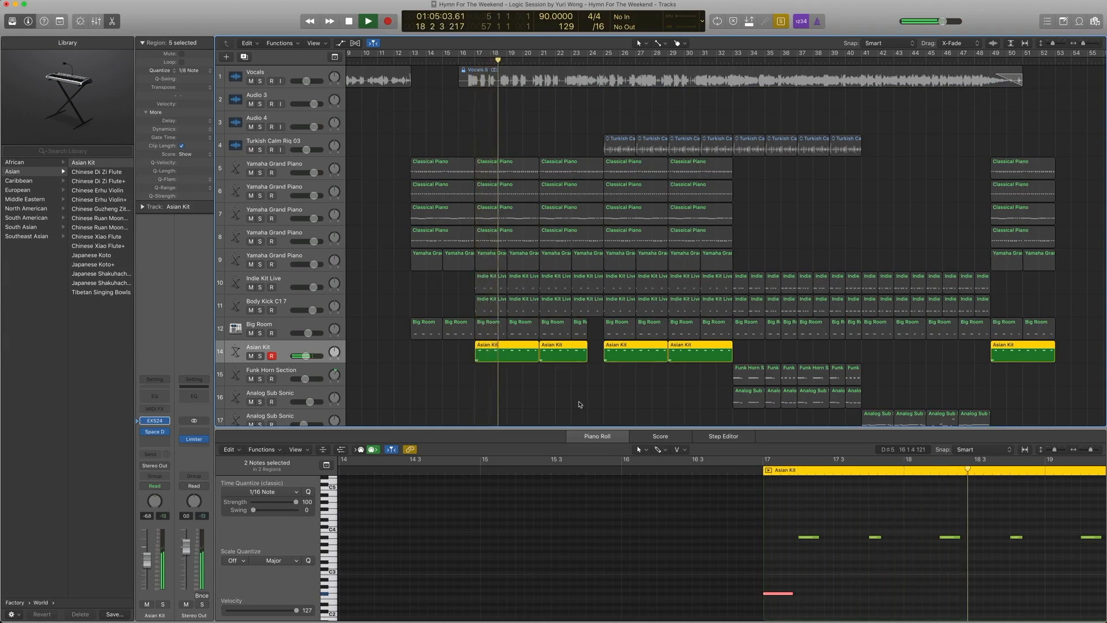
key("space")
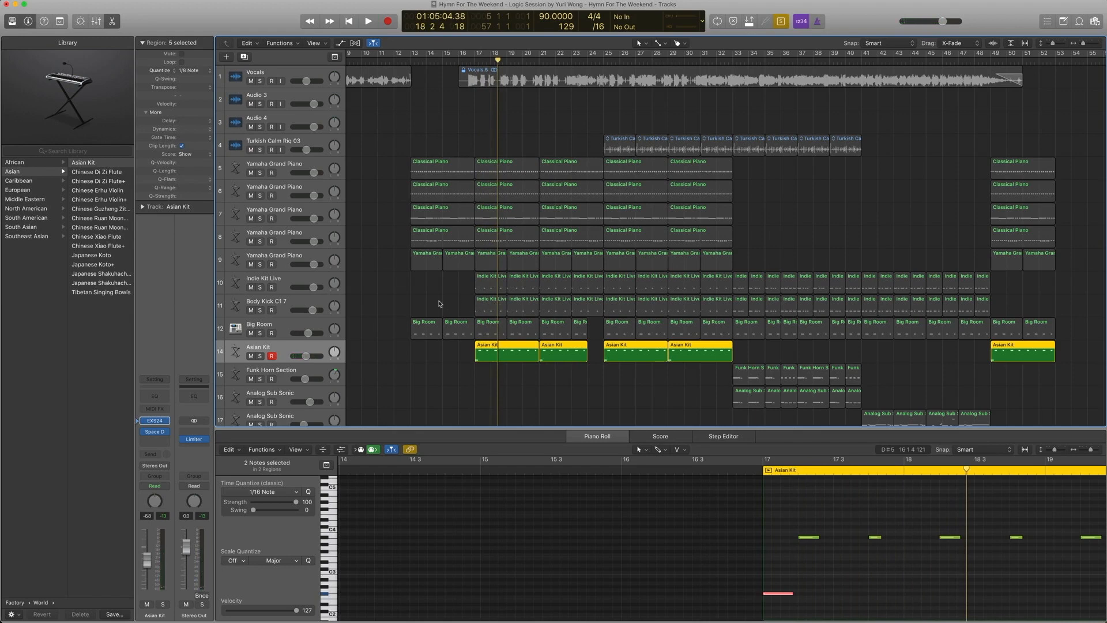
- Select the two Big Room regions from bar 17 and the first Asian Kit region, and play them together
left_click_drag(438, 304, 508, 309)
left_click(487, 329)
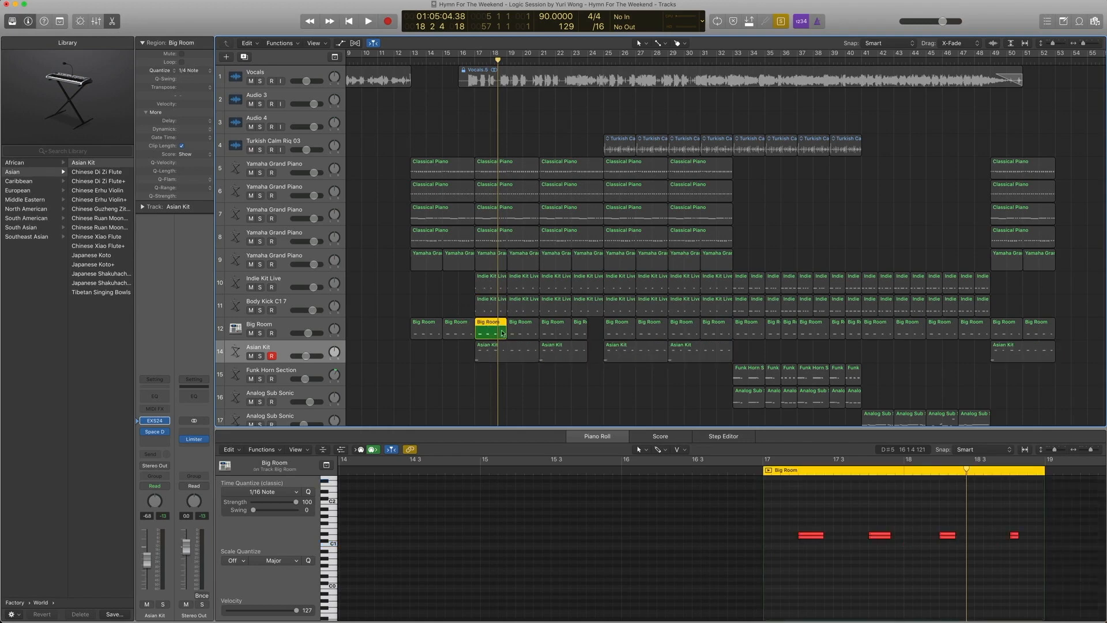
left_click(517, 335, "shift")
left_click(517, 354, "shift")
key("space")
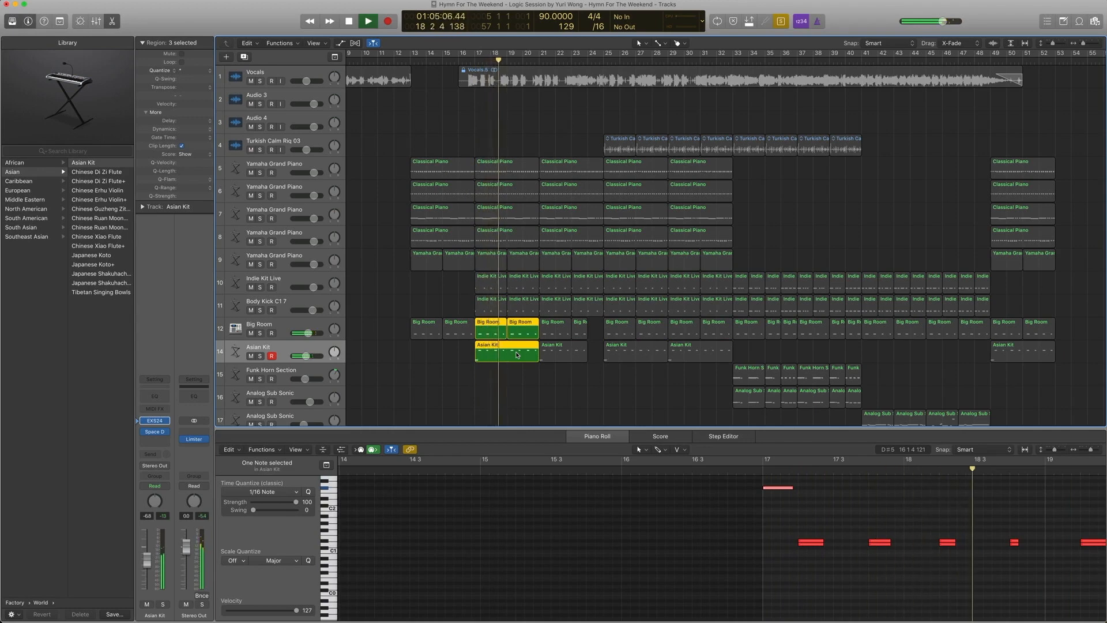
key("space")
- Select the Asian Kit track and view its Space Designer preset 03.0s Long Reverb among the Large Spaces halls
left_click(286, 344)
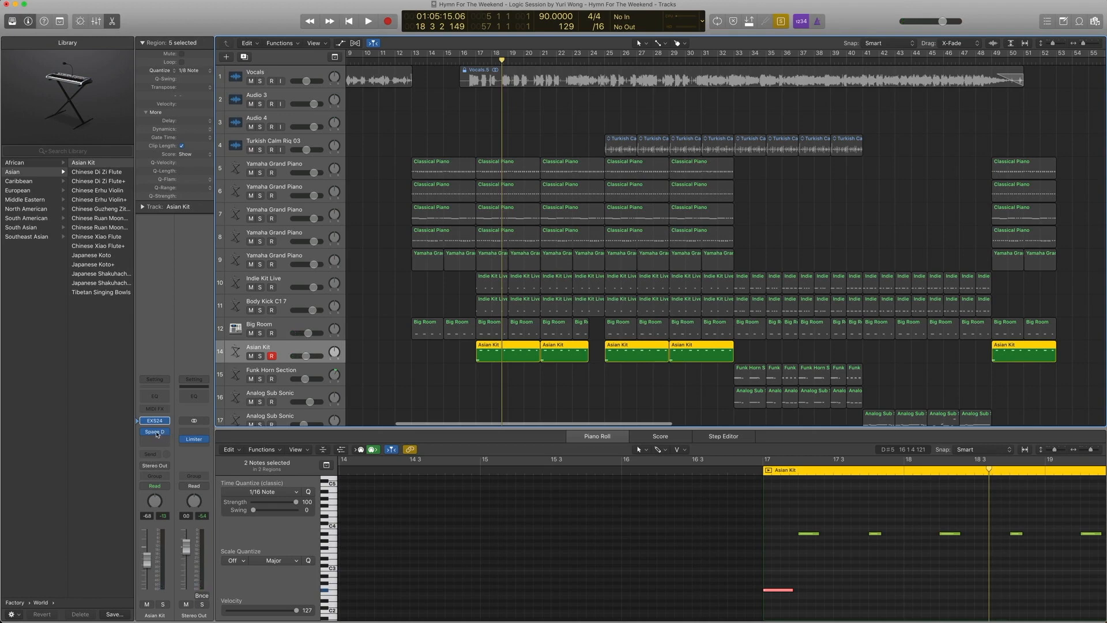
left_click(154, 432)
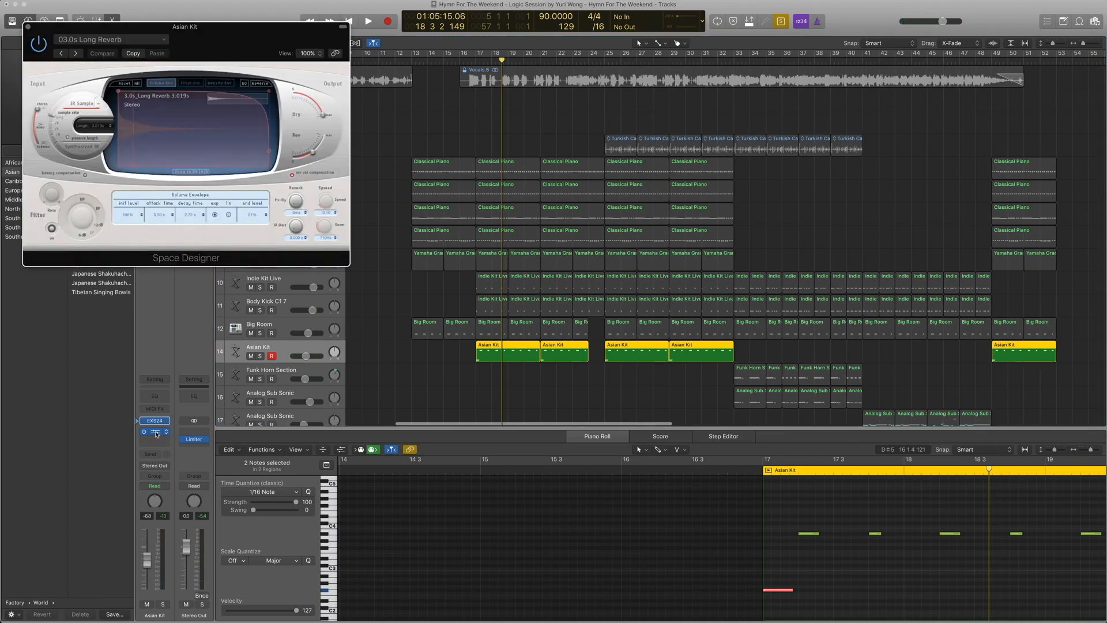
left_click(127, 39)
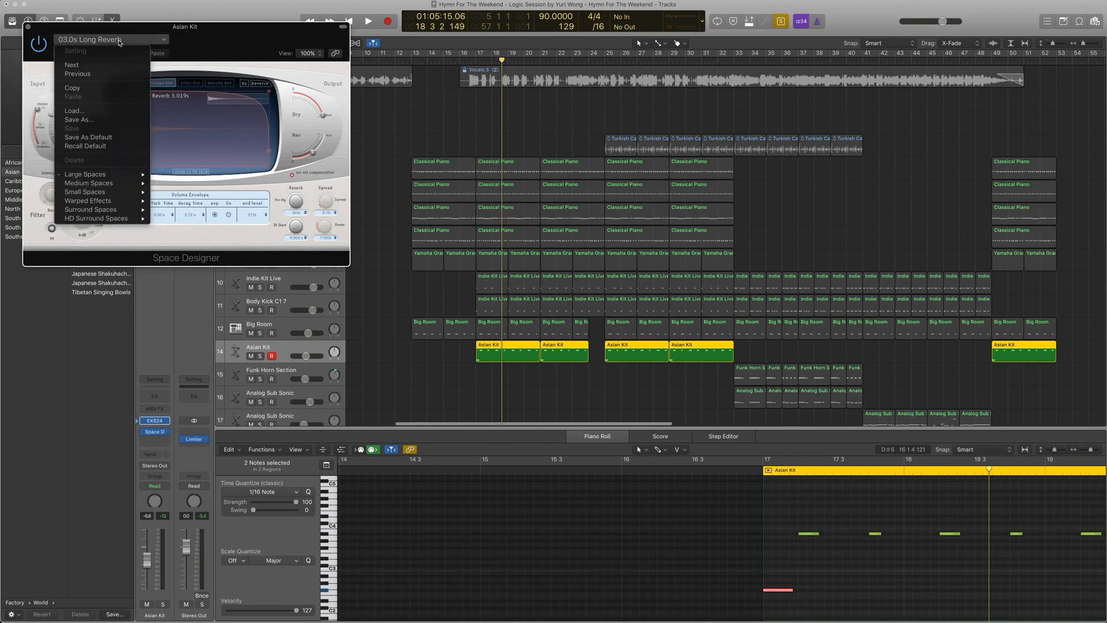
mouse_move(117, 184)
mouse_move(203, 184)
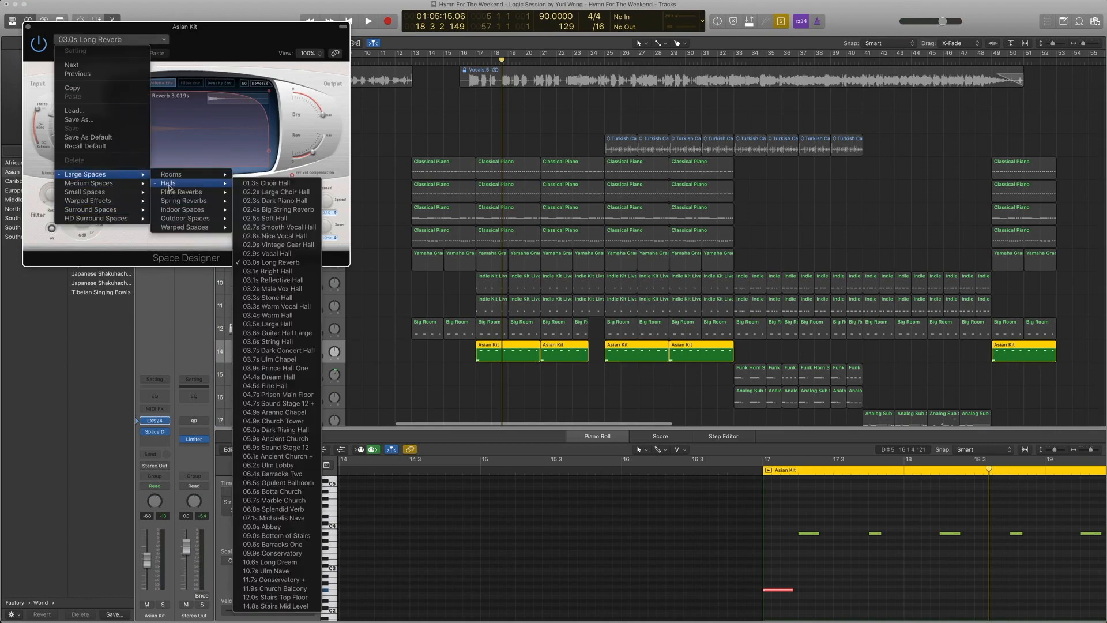
left_click(285, 266)
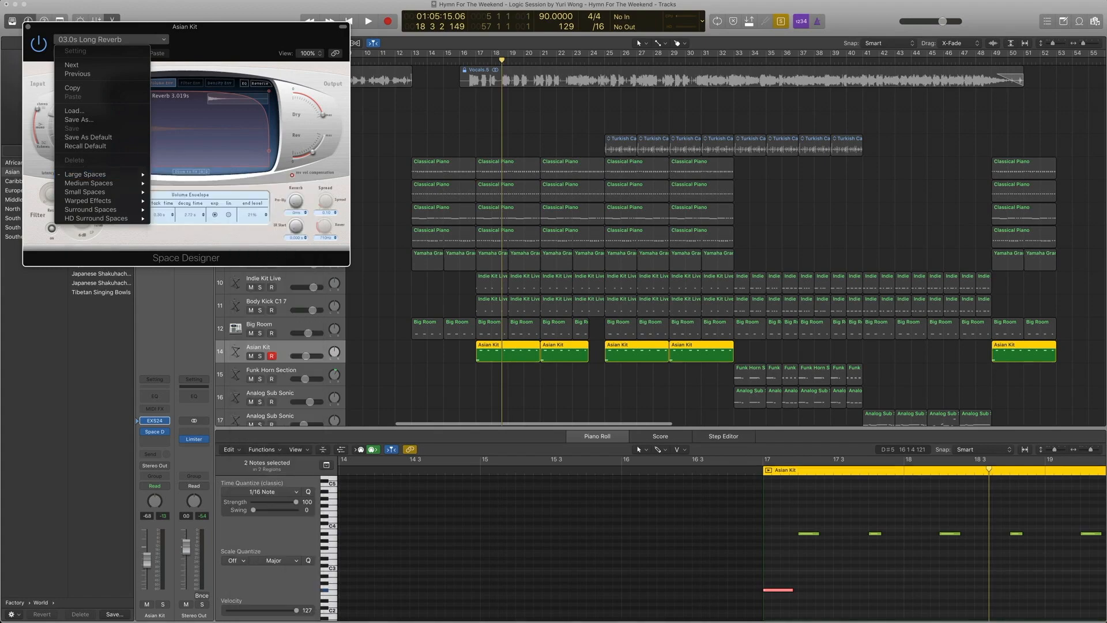
left_click(29, 27)
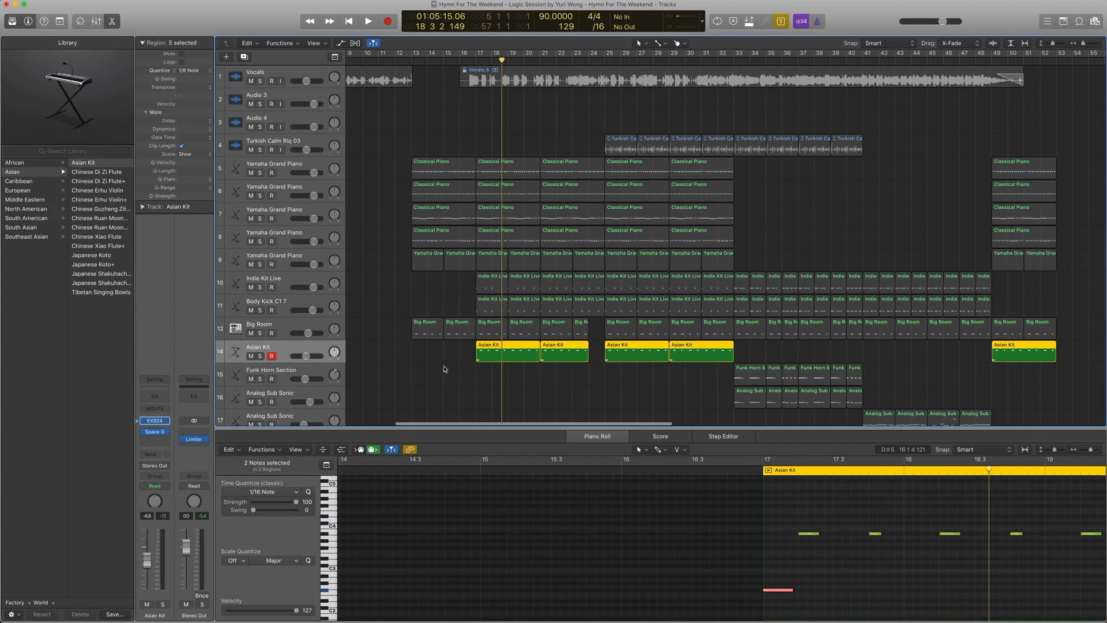
- Play the soloed Asian Kit regions from bar 17 and return the playhead to bar 17
key("comma")
key("comma")
key("space")
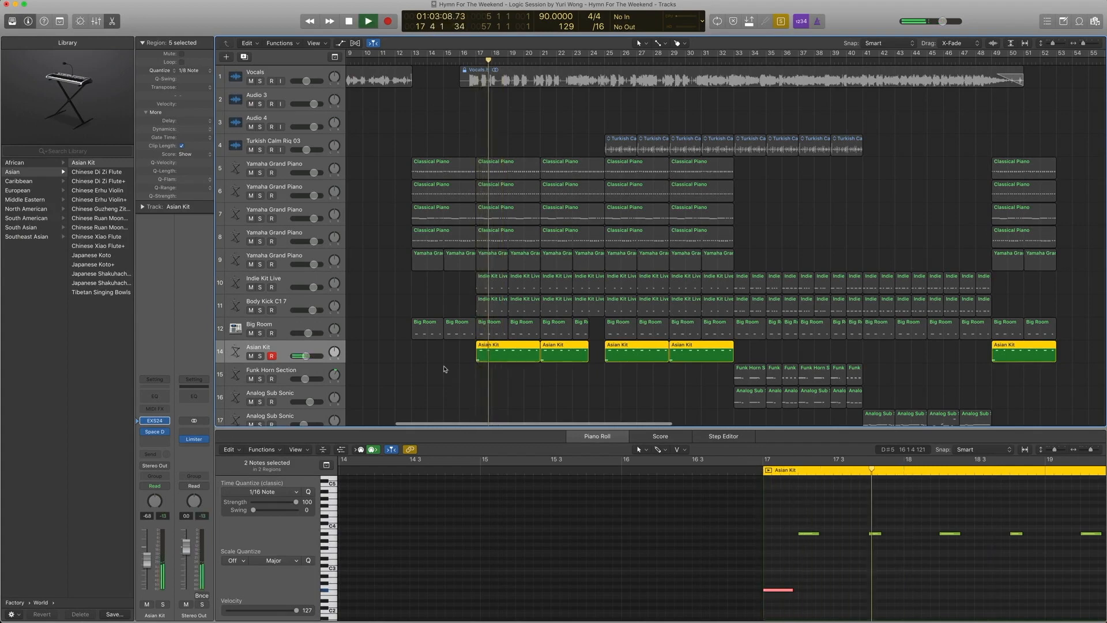
key("space")
key("comma")
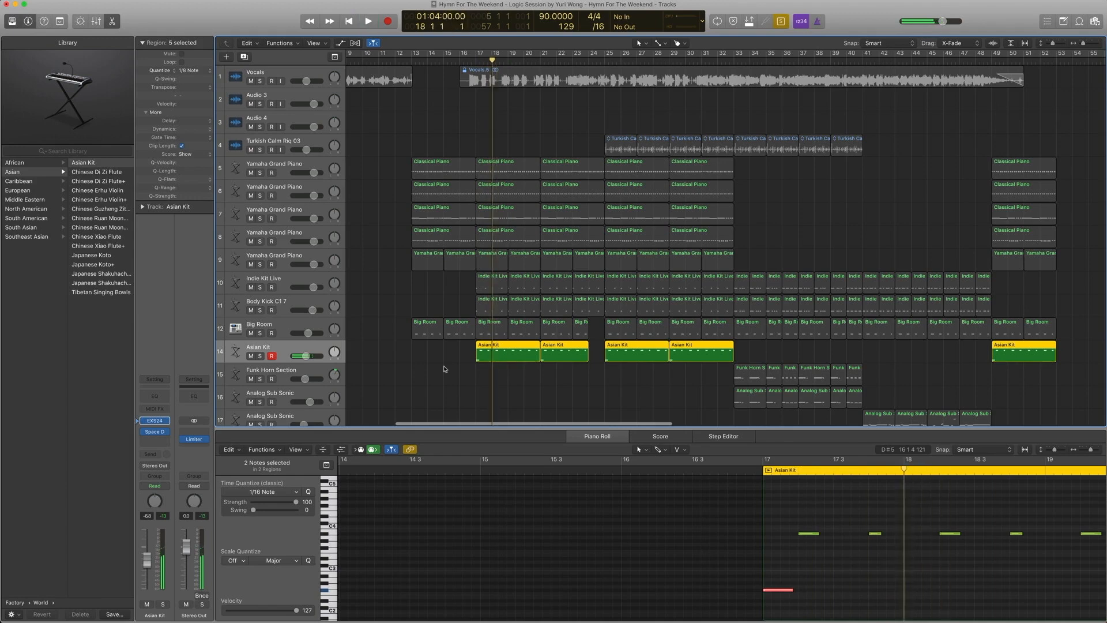
key("comma")
- Select the drum regions from bar 17 to 21 on the Indie Kit Live through Asian Kit tracks and play them together
left_click_drag(527, 390, 493, 285)
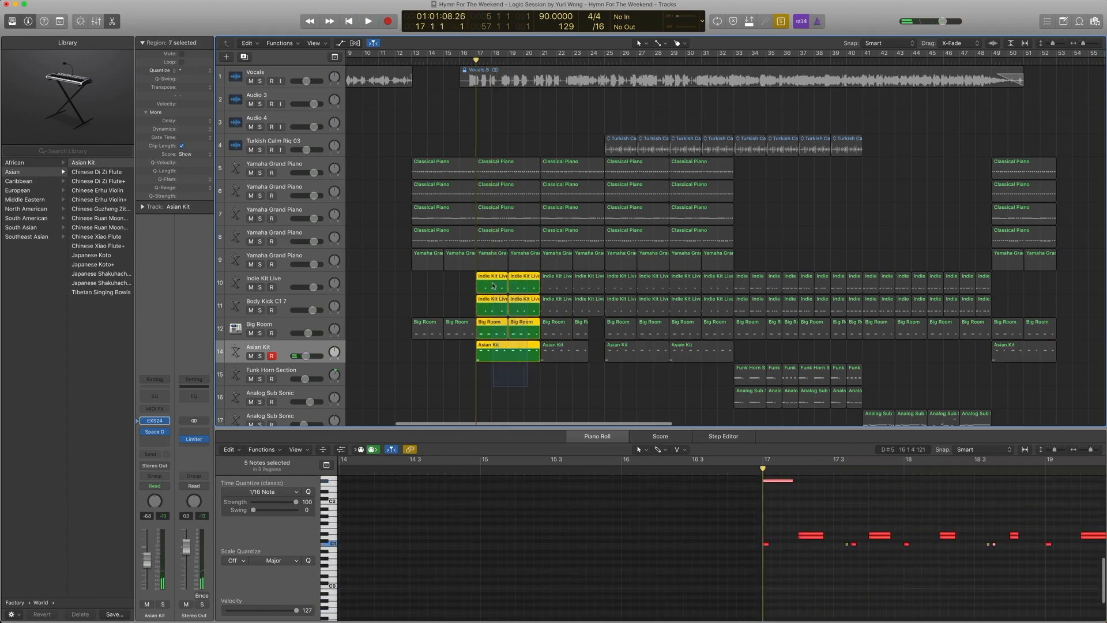
key("space")
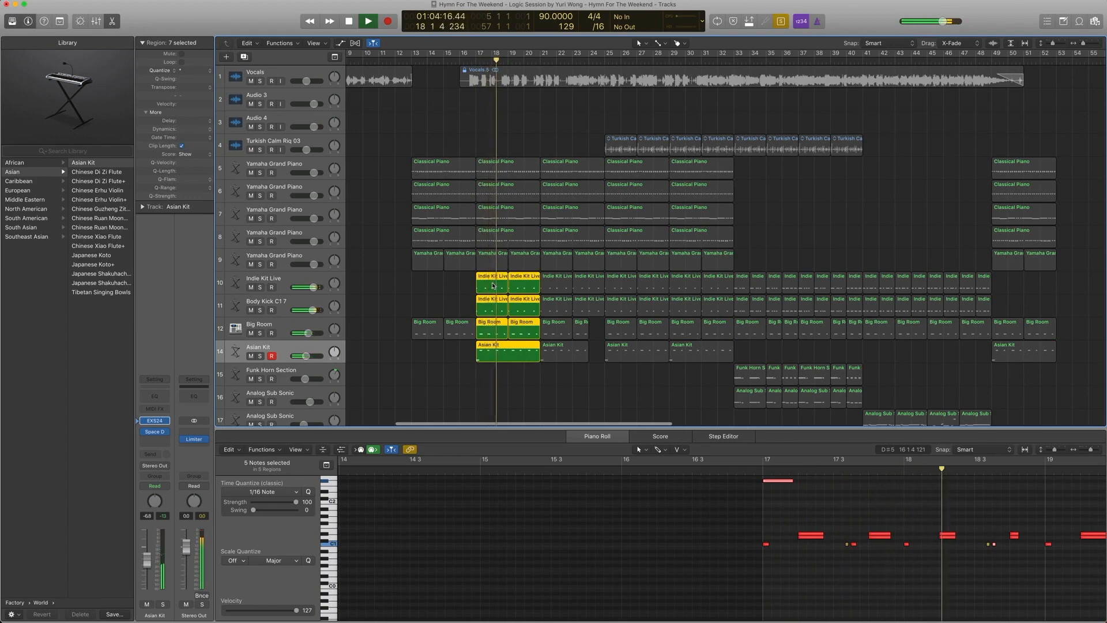
key("space")
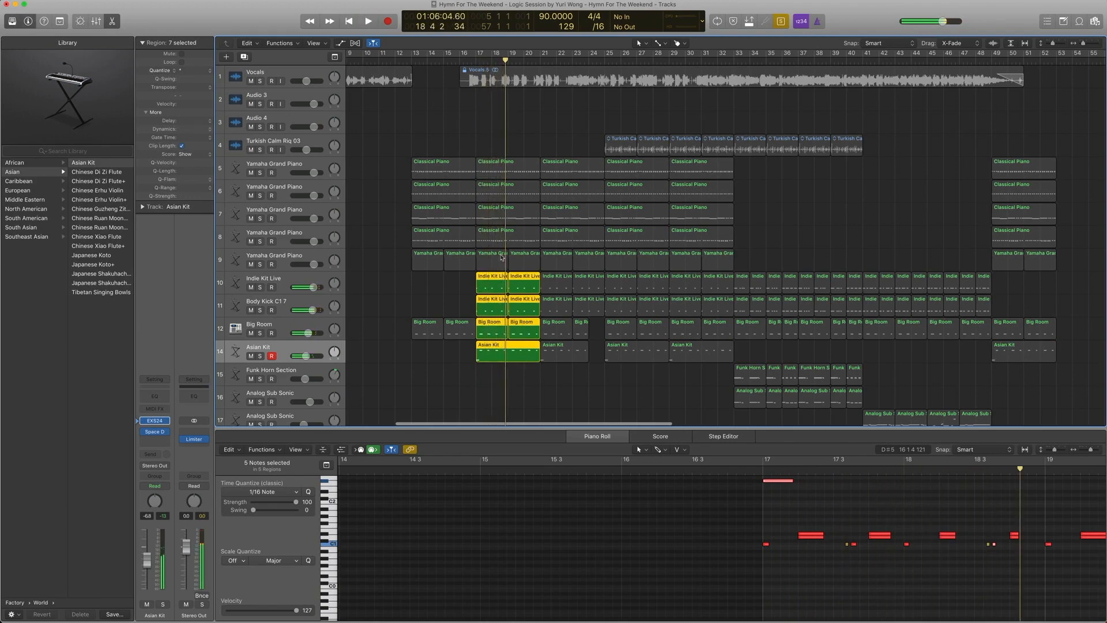
- Select all piano and drum regions between bars 17 and 21, play them together and turn solo off
left_click_drag(487, 153, 520, 378)
key("space")
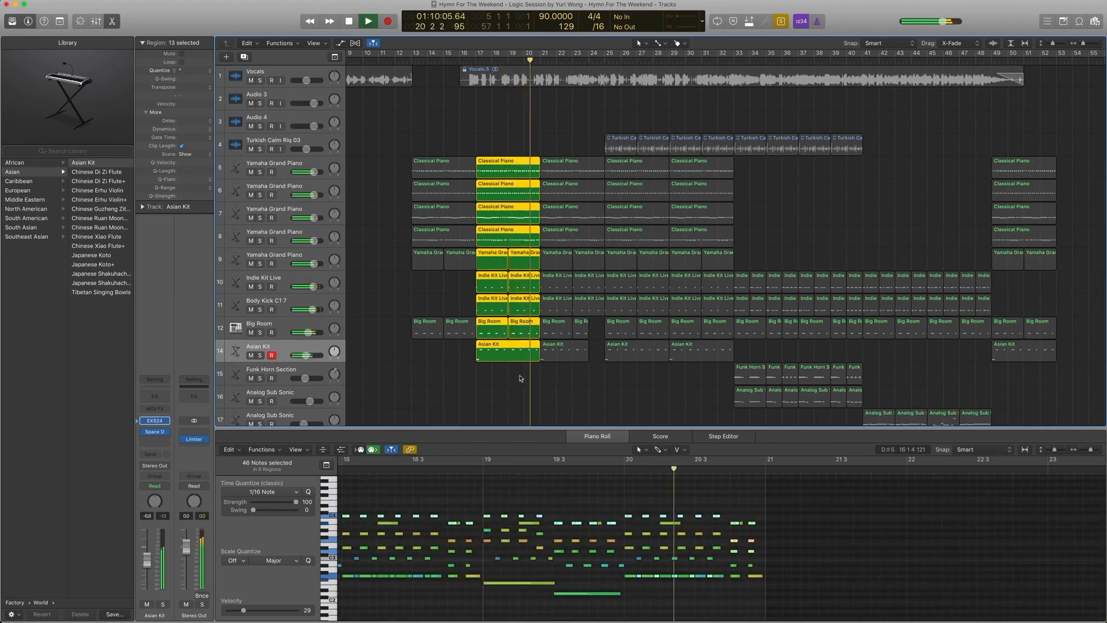
key("space")
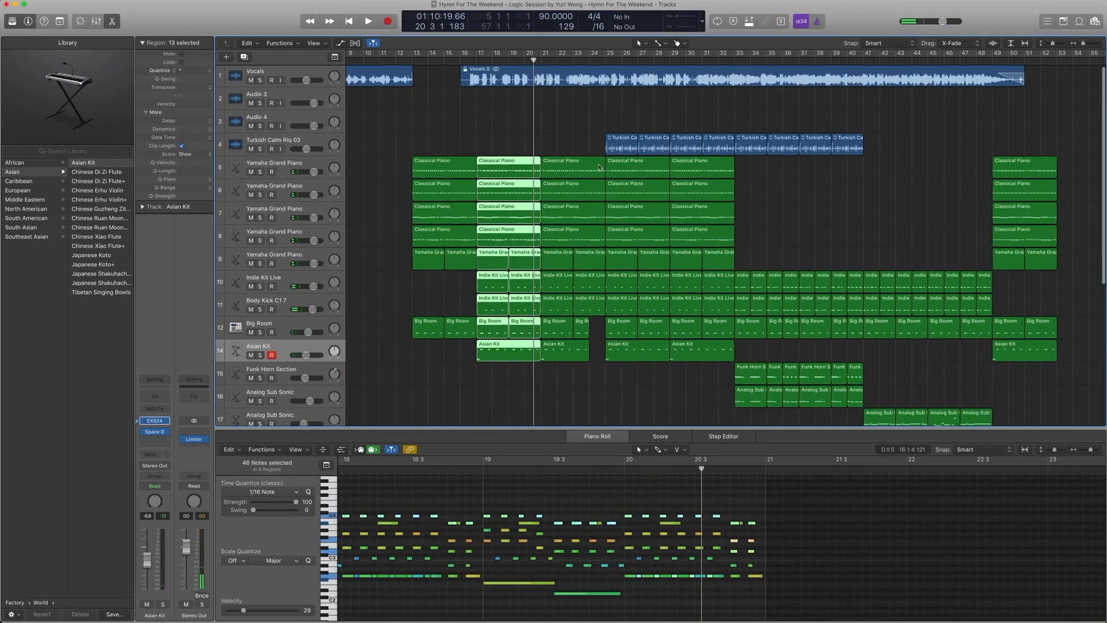
- Select the Turkish Calm Riq 03 track, solo its loops, play them from bar 25 and turn solo off
left_click(304, 139)
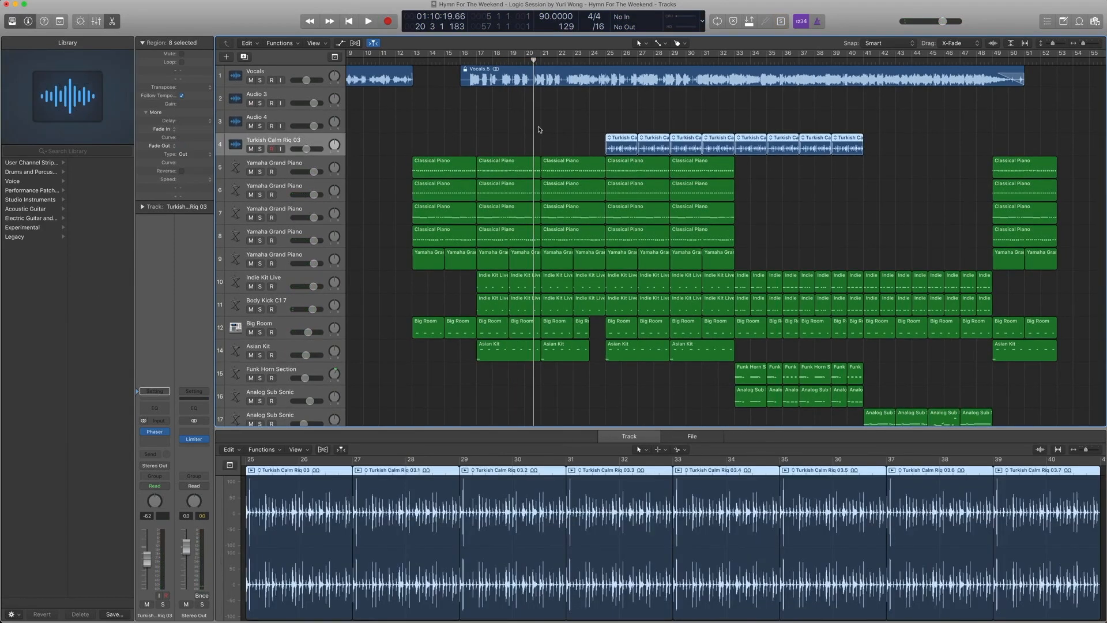
key("ctrl+s")
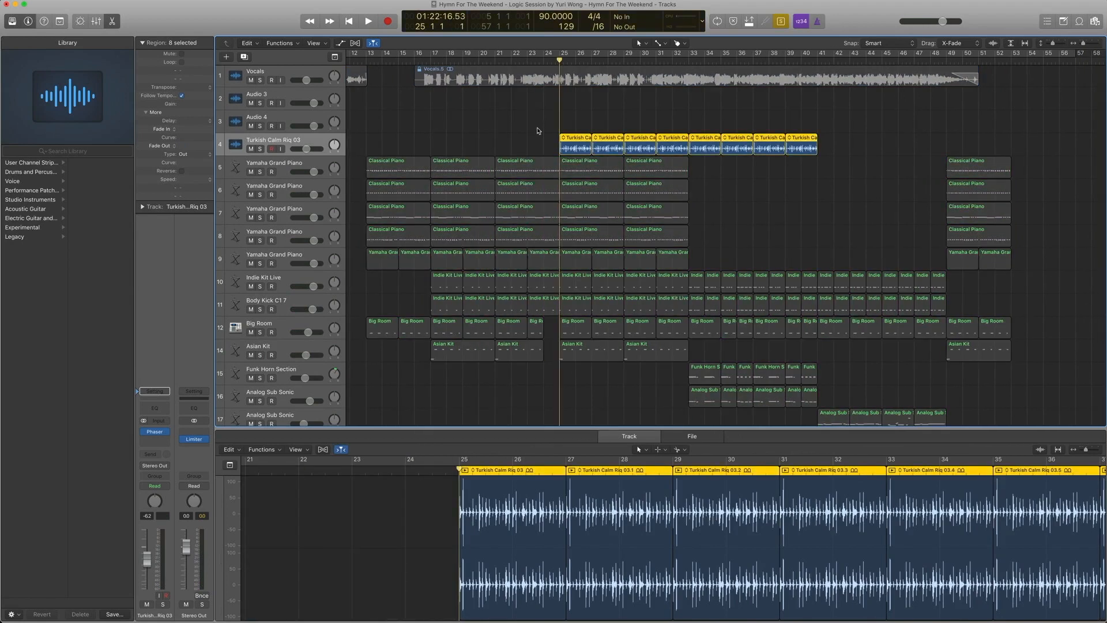
key("space")
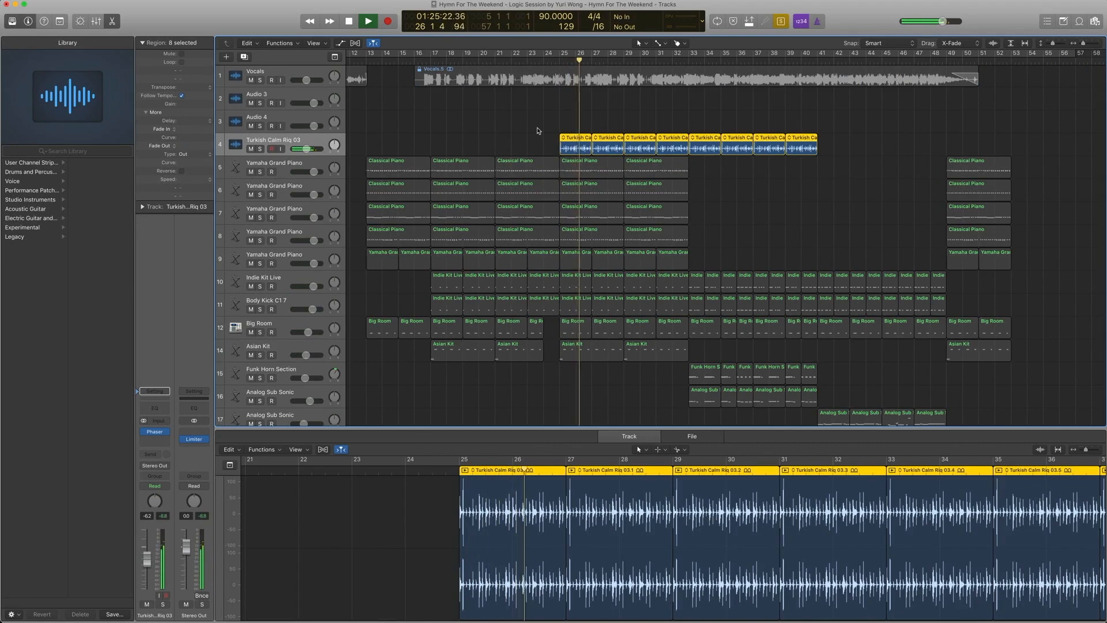
key("space")
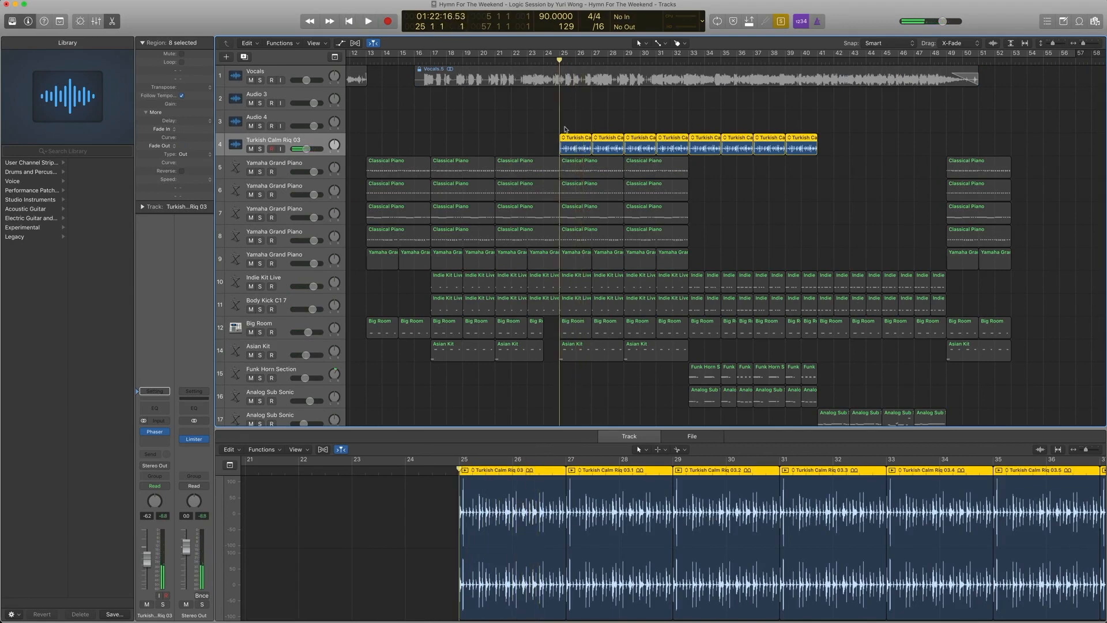
key("ctrl+s")
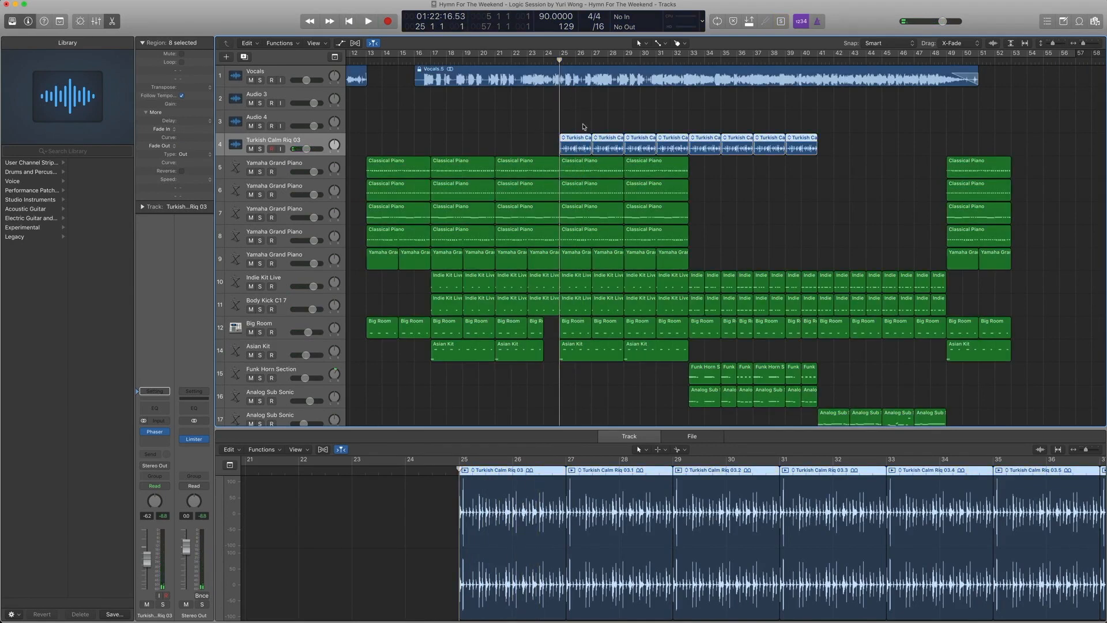
- Select the first Turkish Calm Riq 03 region, search the loop library for "turkish" and preview the Turkish Calm Riq 03 loop
scroll(583, 126, "right", 1)
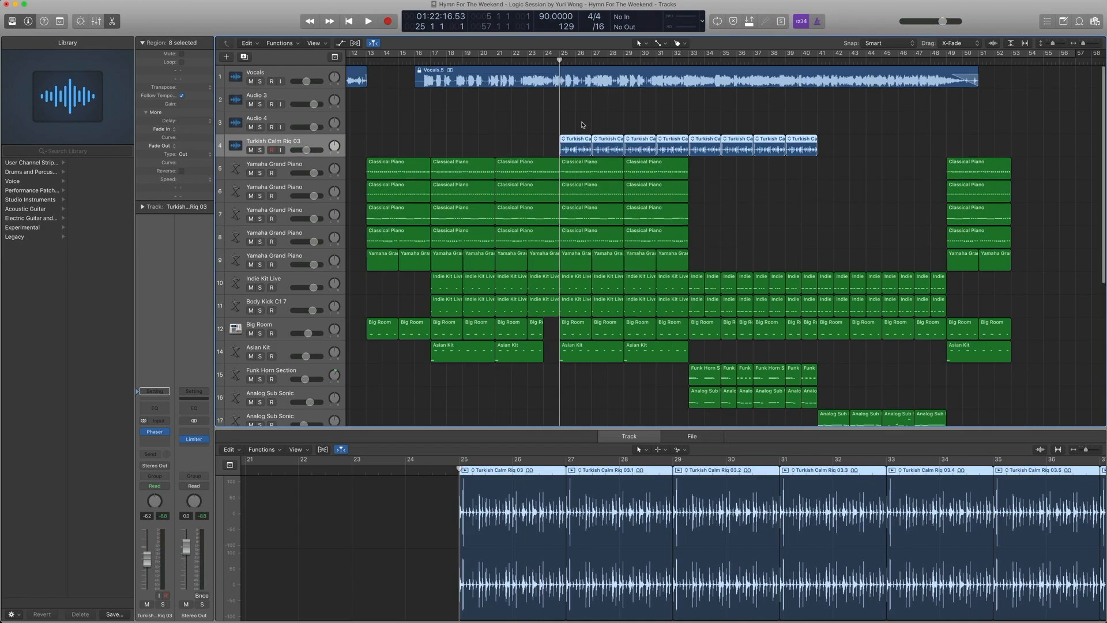
left_click(573, 142)
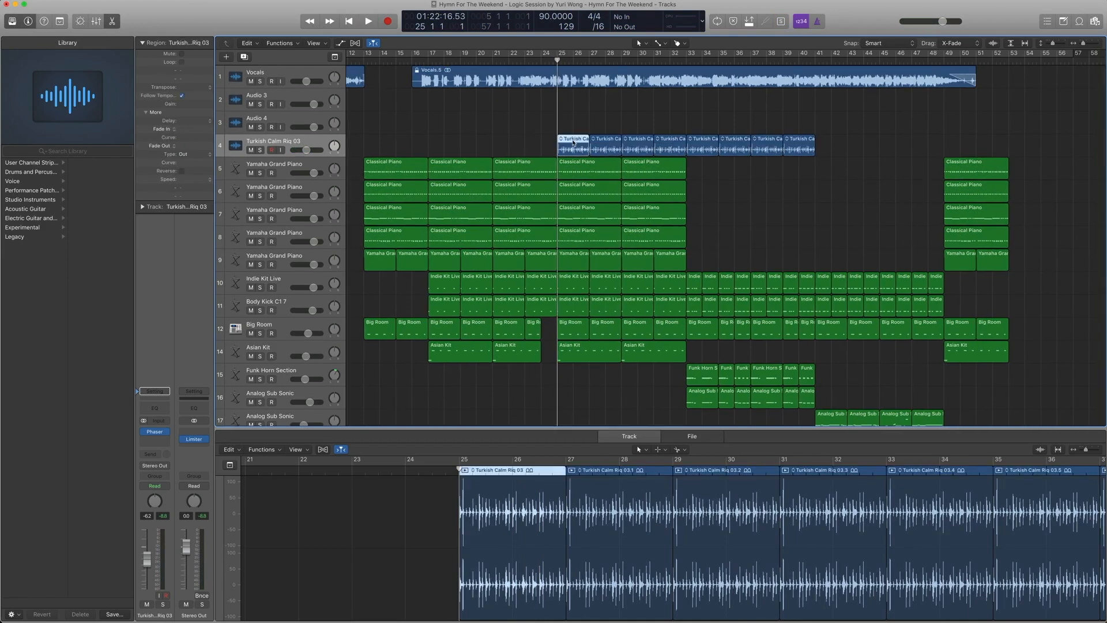
left_click(1078, 22)
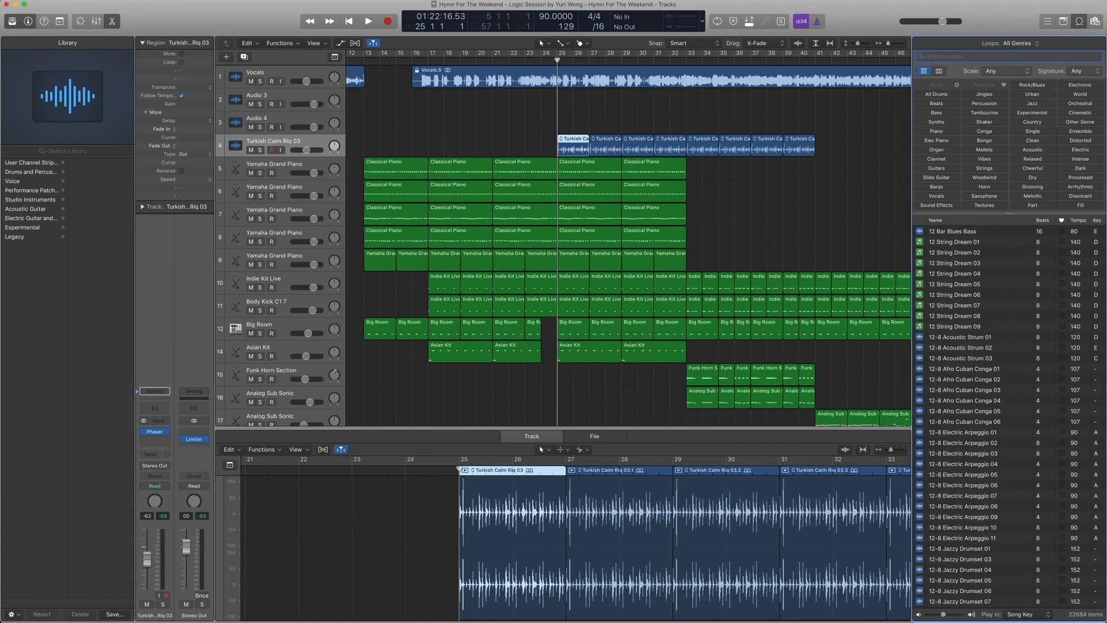
type("turk")
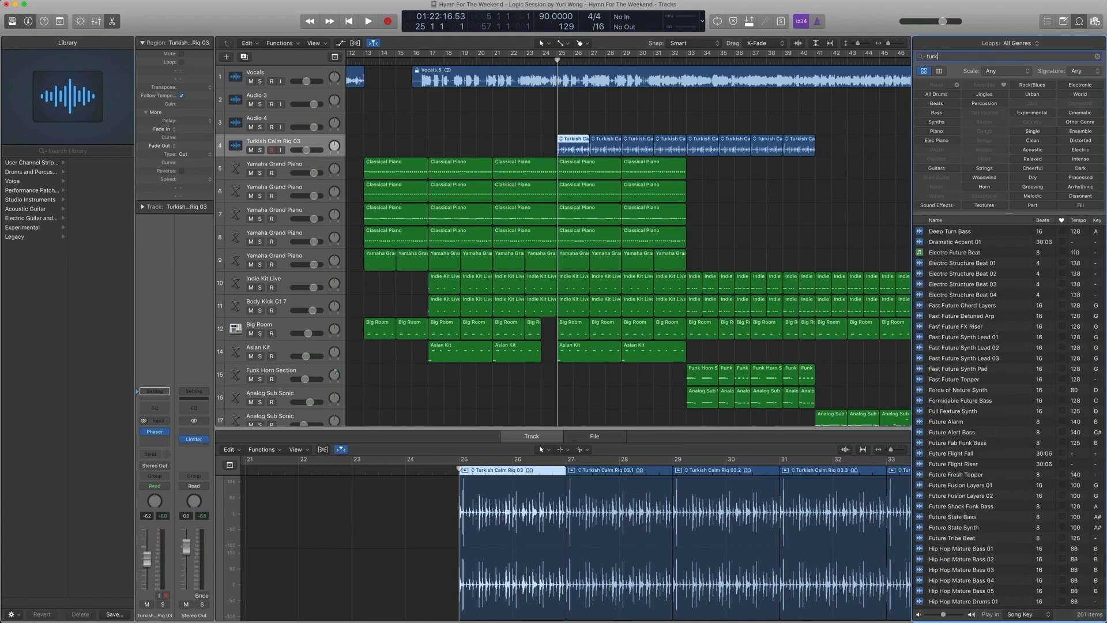
type("ish")
scroll(785, 323, "left", 1)
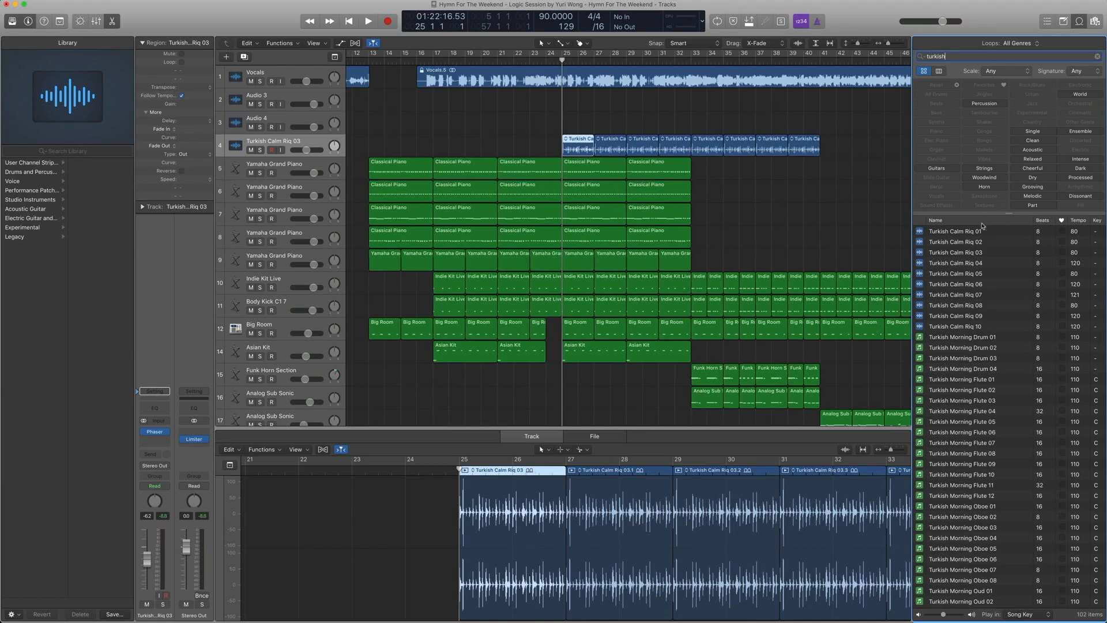
left_click(964, 254)
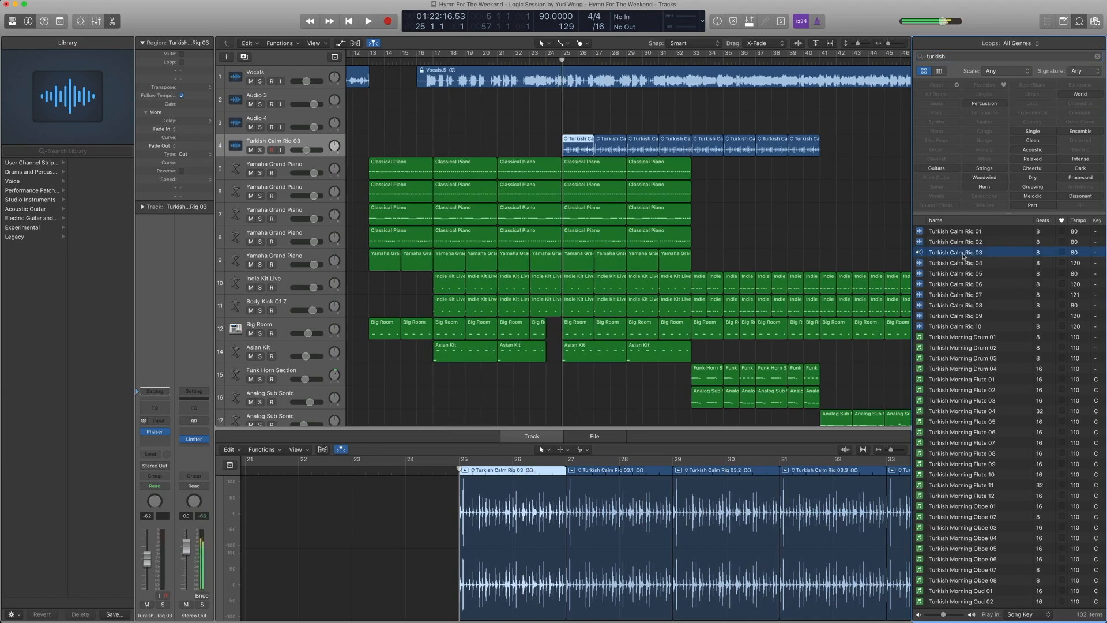
left_click(923, 252)
- Close the loop library and the audio editor, and play the full arrangement from bar 25
left_click(1083, 22)
key("e")
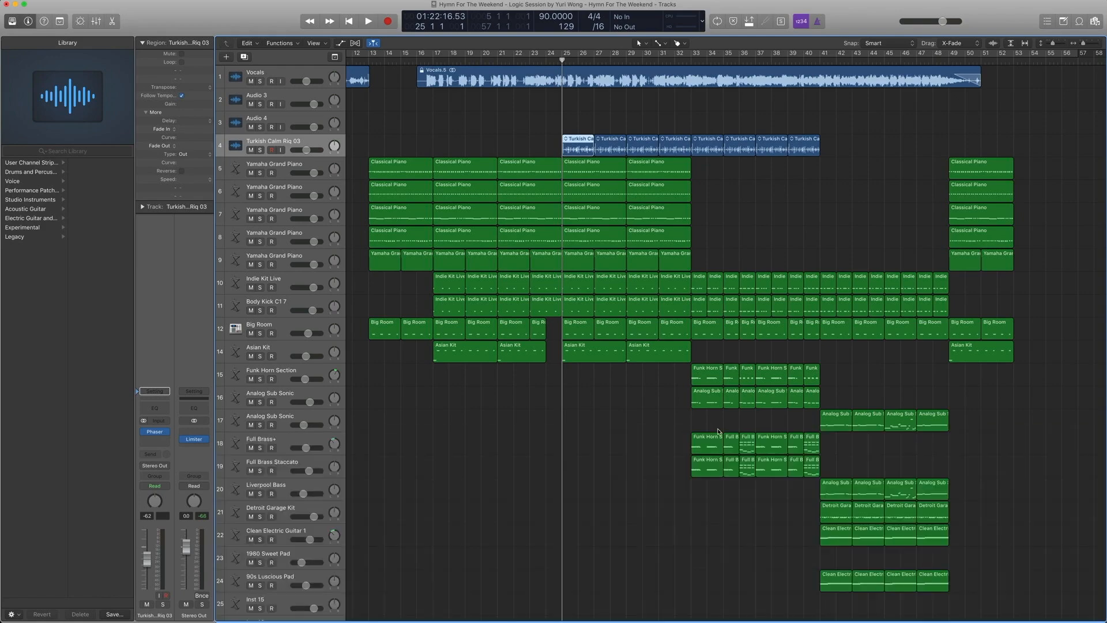
key("space")
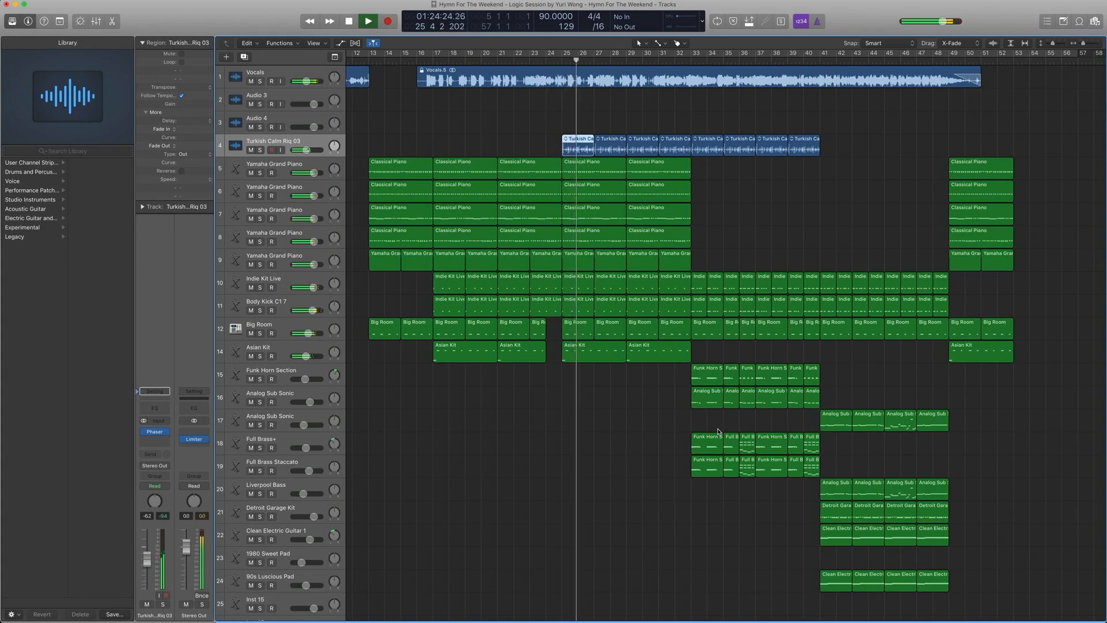
key("space")
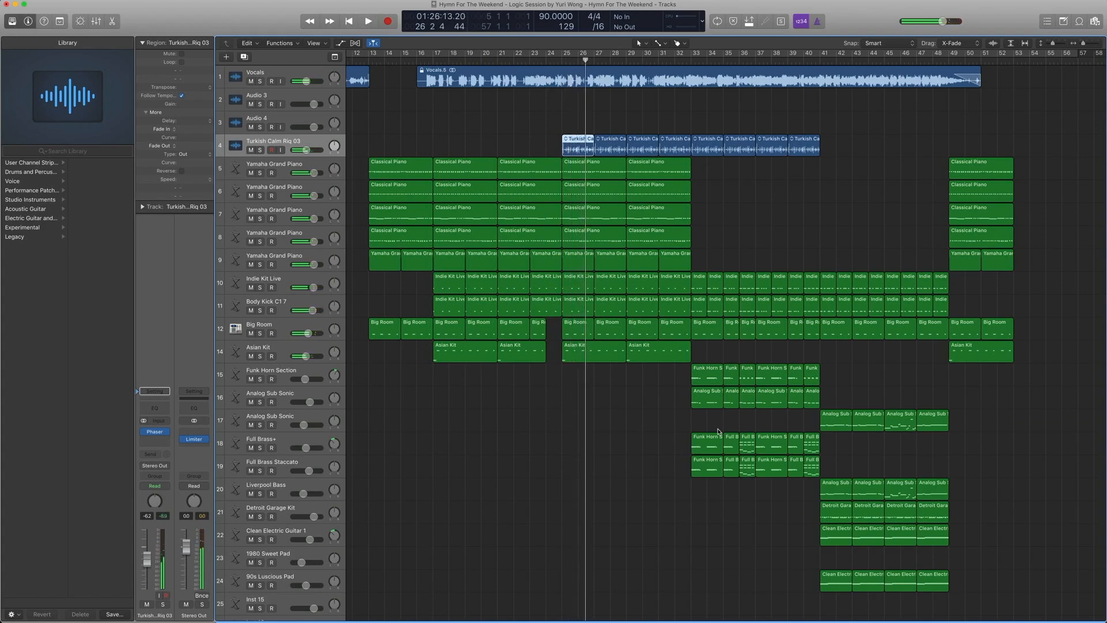
- Select and solo the long Vocals region, play it from bar 25 and turn solo off
left_click(571, 79)
key("comma")
key("ctrl+s")
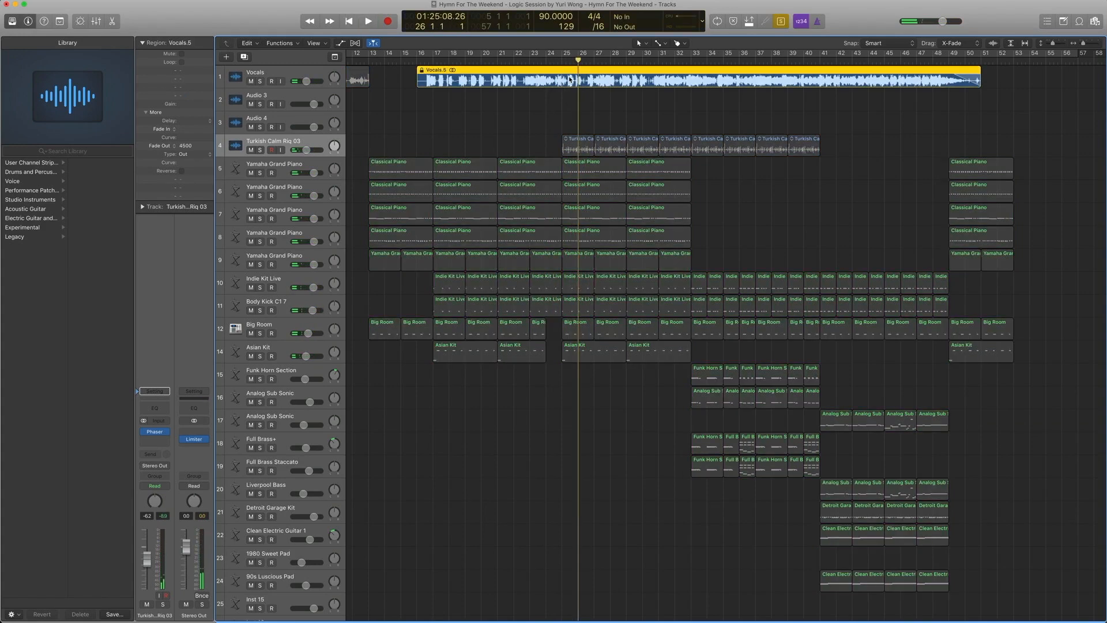
key("comma")
key("space")
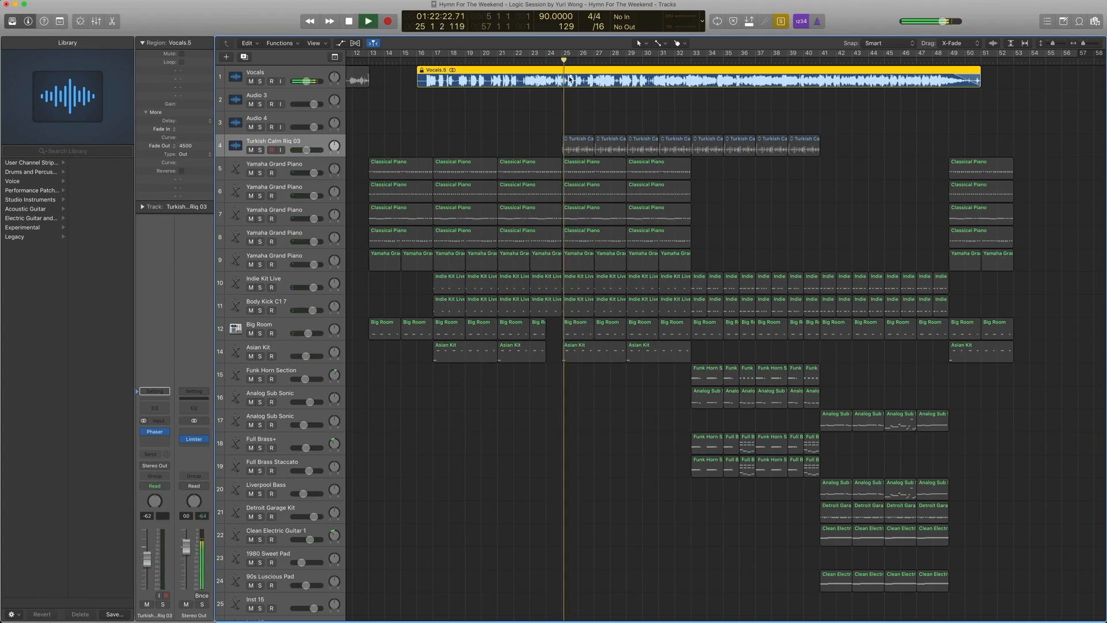
key("space")
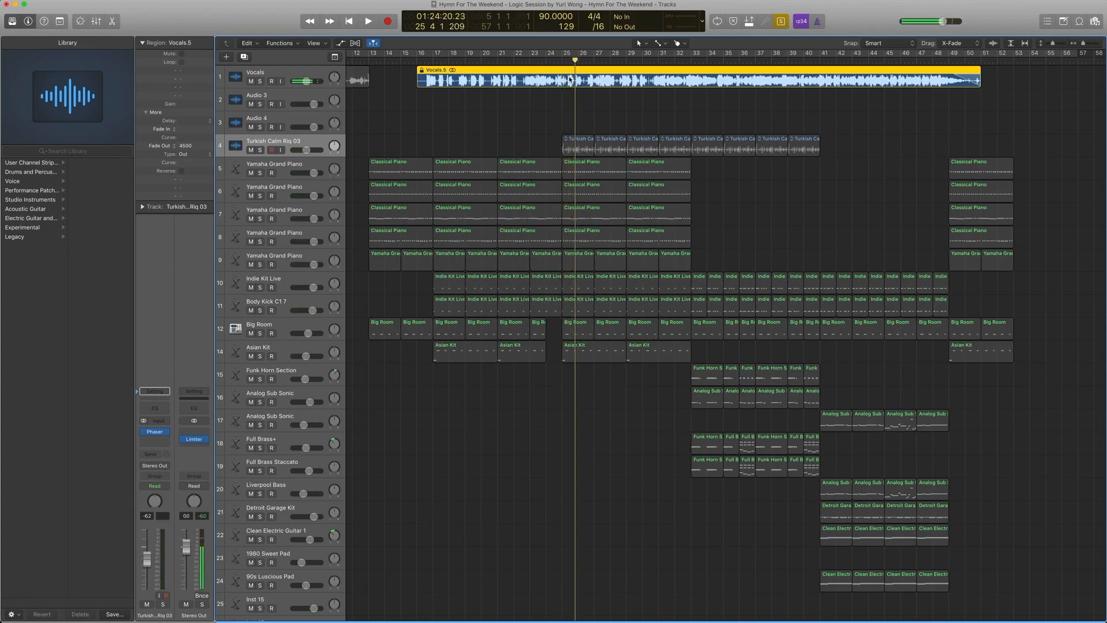
key("ctrl+s")
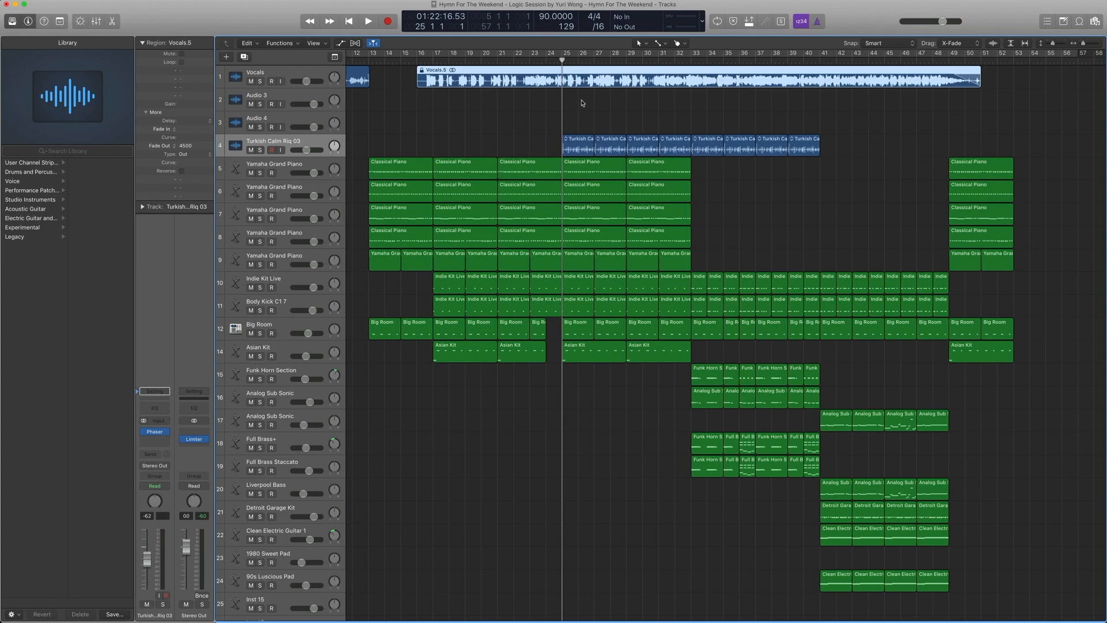
- Select the first Turkish Calm Riq 03 region and play the full mix from bar 25
left_click(581, 141)
key("space")
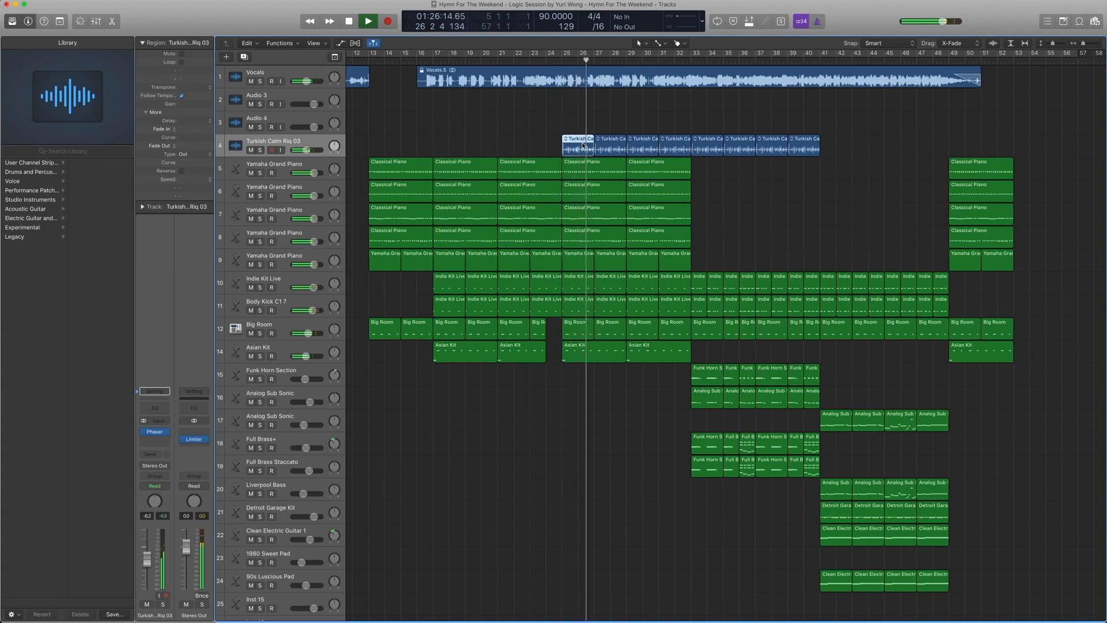
key("space")
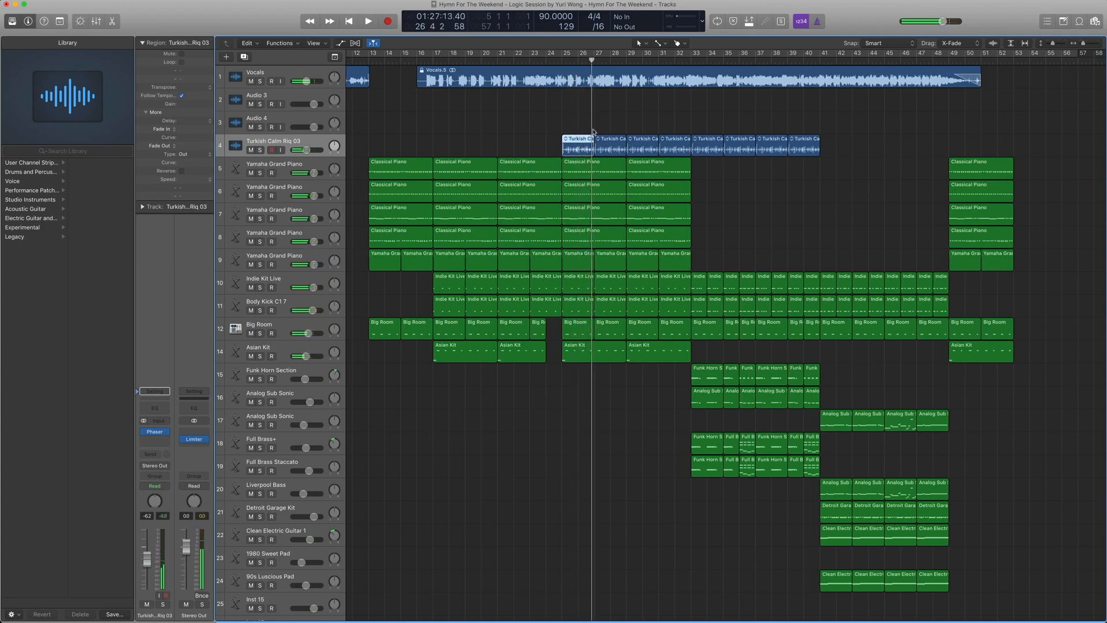
- Highlight the regions of each song section in turn: piano and drums before bar 33, bars 33 to 41, and bars 41 to 49
scroll(594, 132, "right", 5)
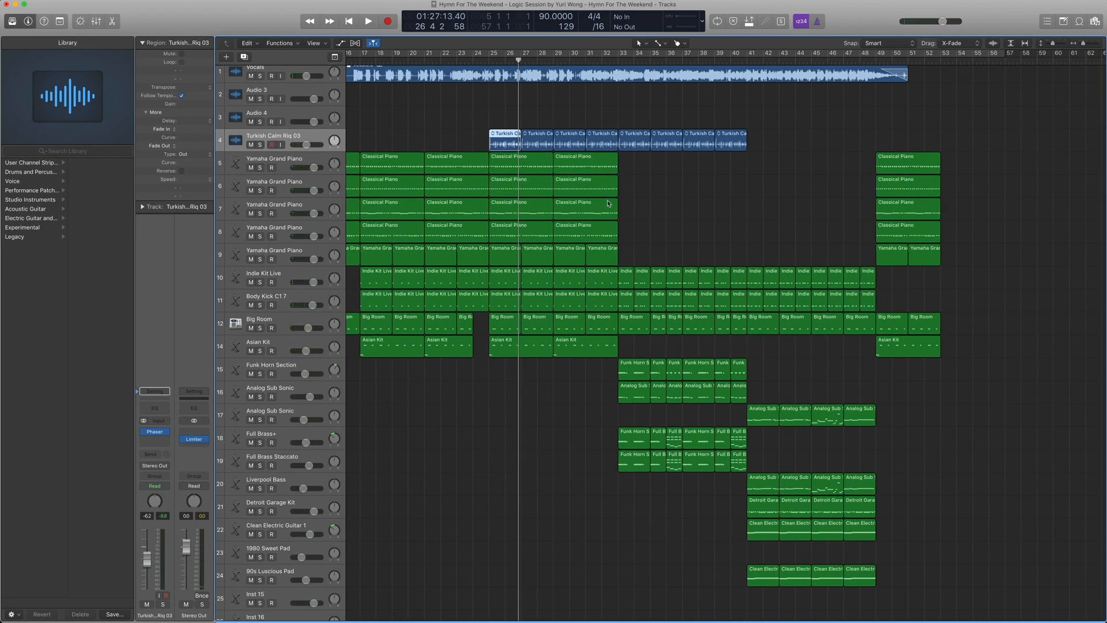
left_click_drag(594, 385, 532, 169)
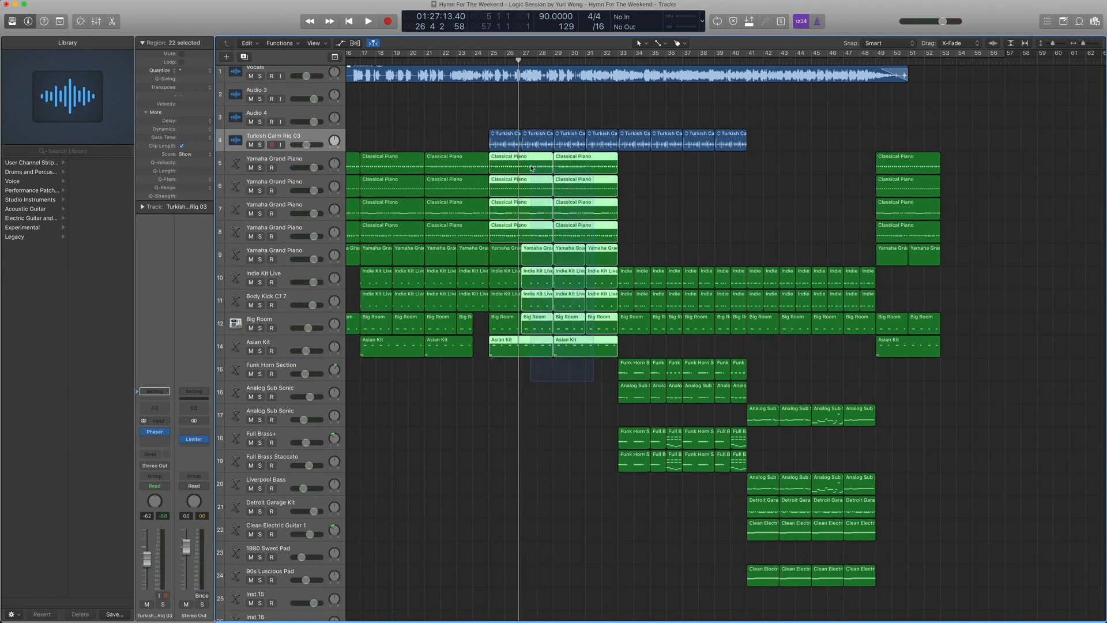
left_click_drag(624, 248, 740, 461)
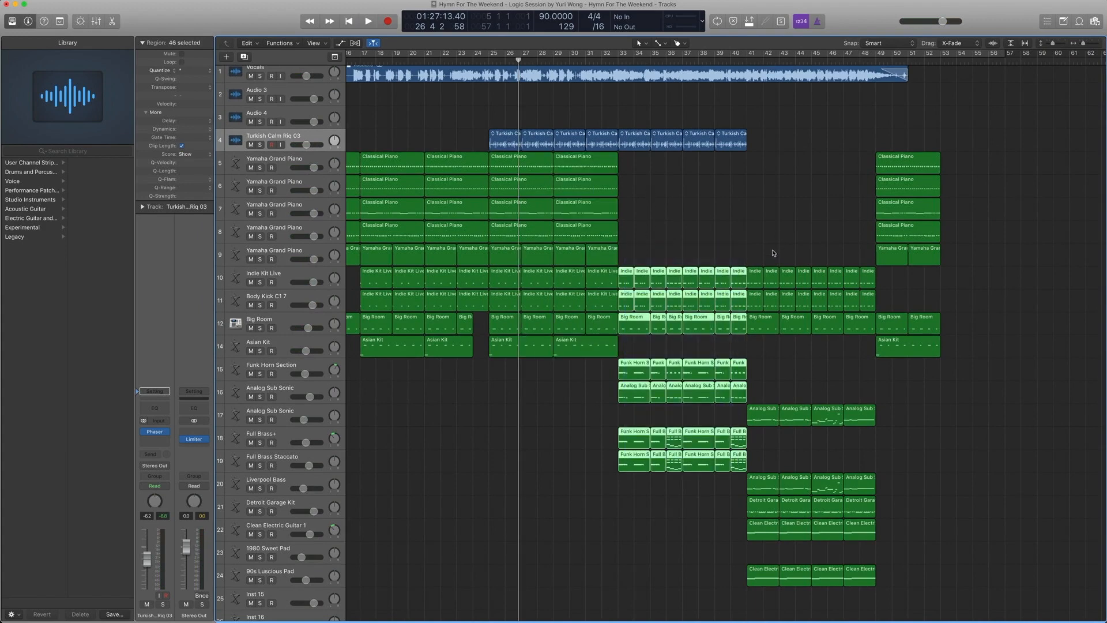
left_click_drag(754, 247, 867, 574)
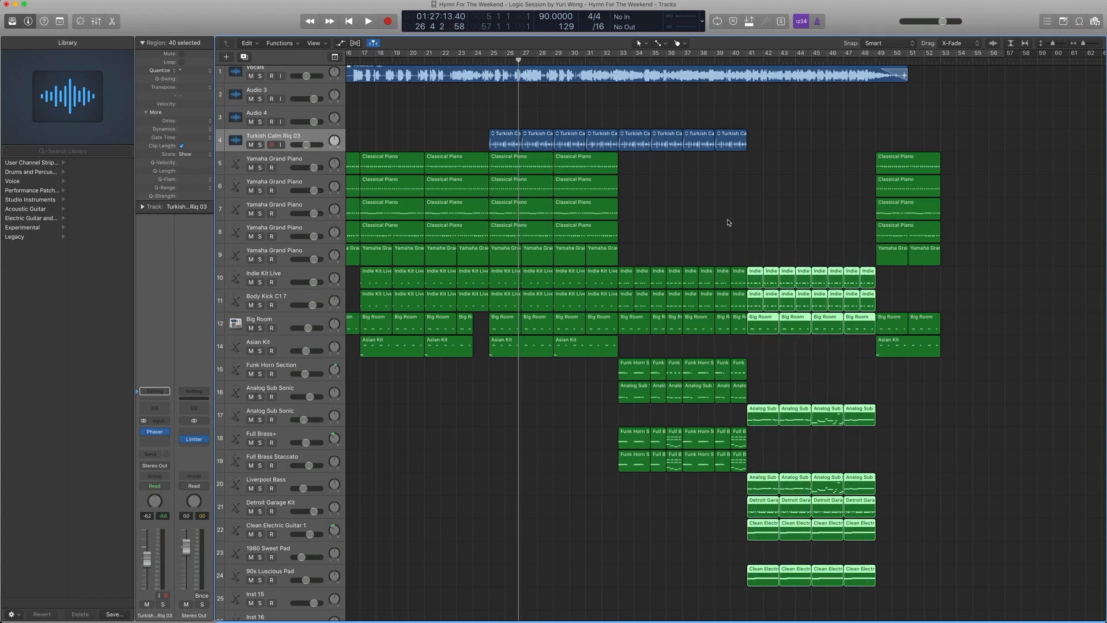
- Move the playhead to bar 32 and play the full arrangement through the transition into bar 34
key("period")
key("period")
key("period")
key("period")
key("period")
key("period")
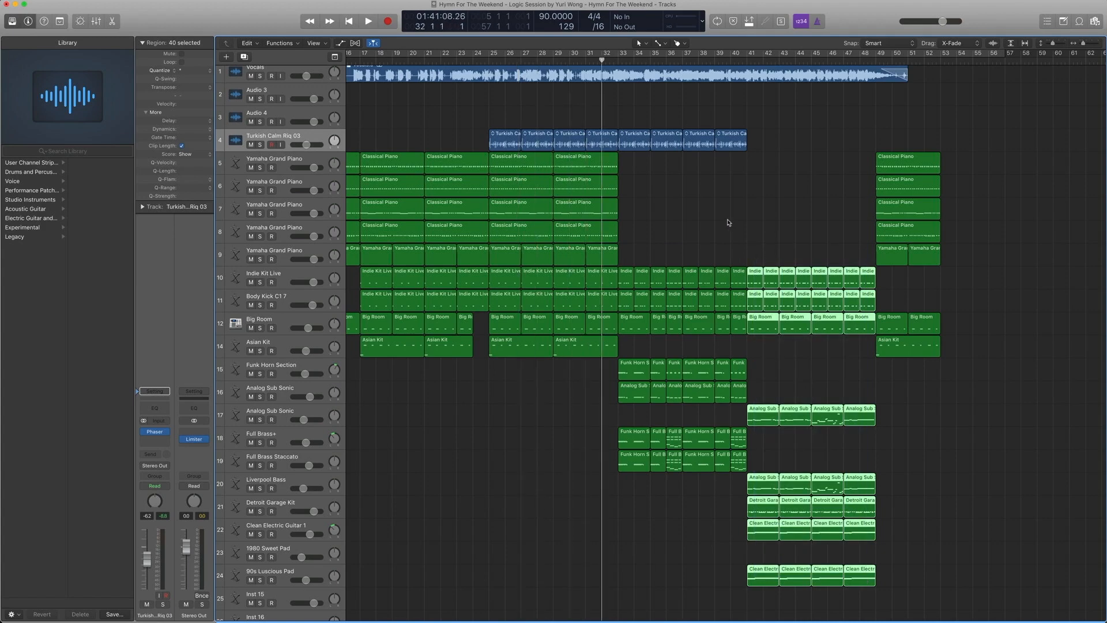
scroll(710, 217, "down", 1)
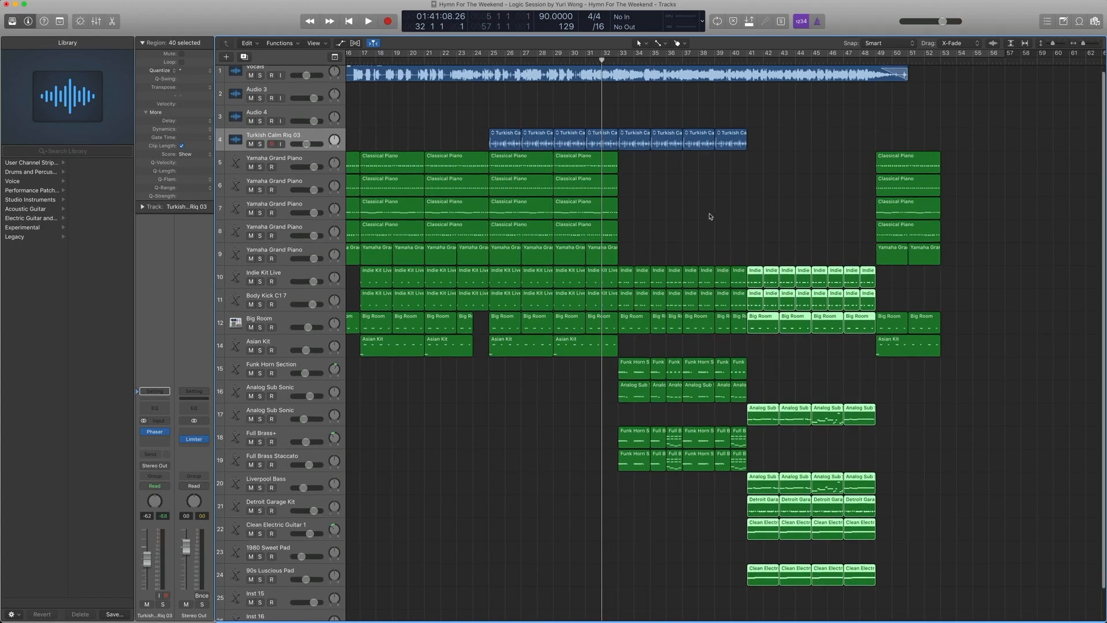
scroll(696, 216, "down", 1)
scroll(683, 211, "right", 4)
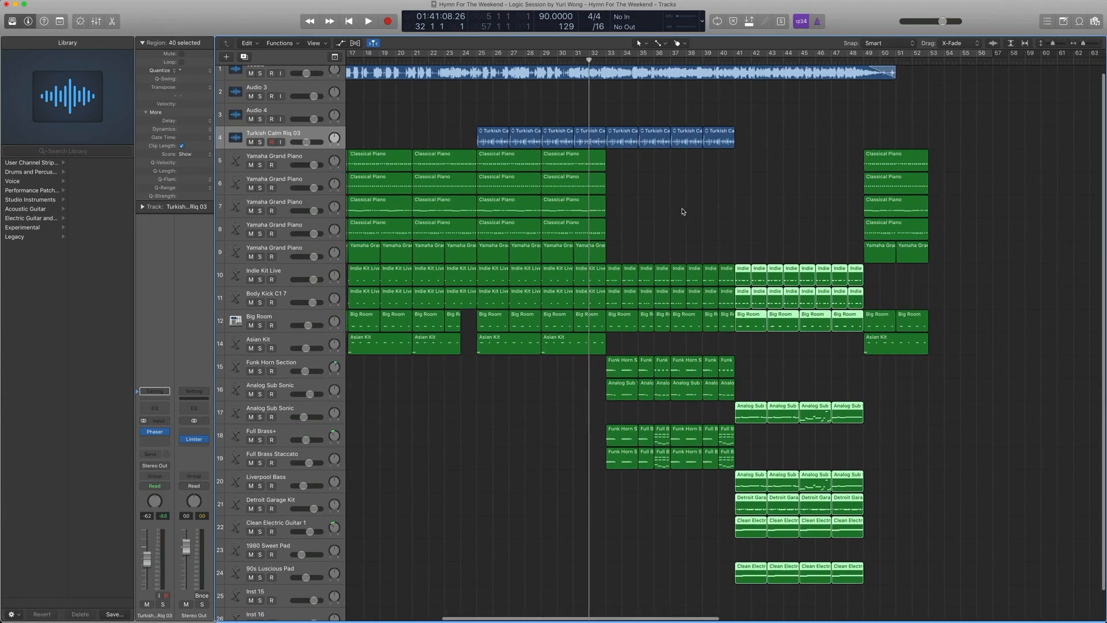
scroll(680, 210, "left", 3)
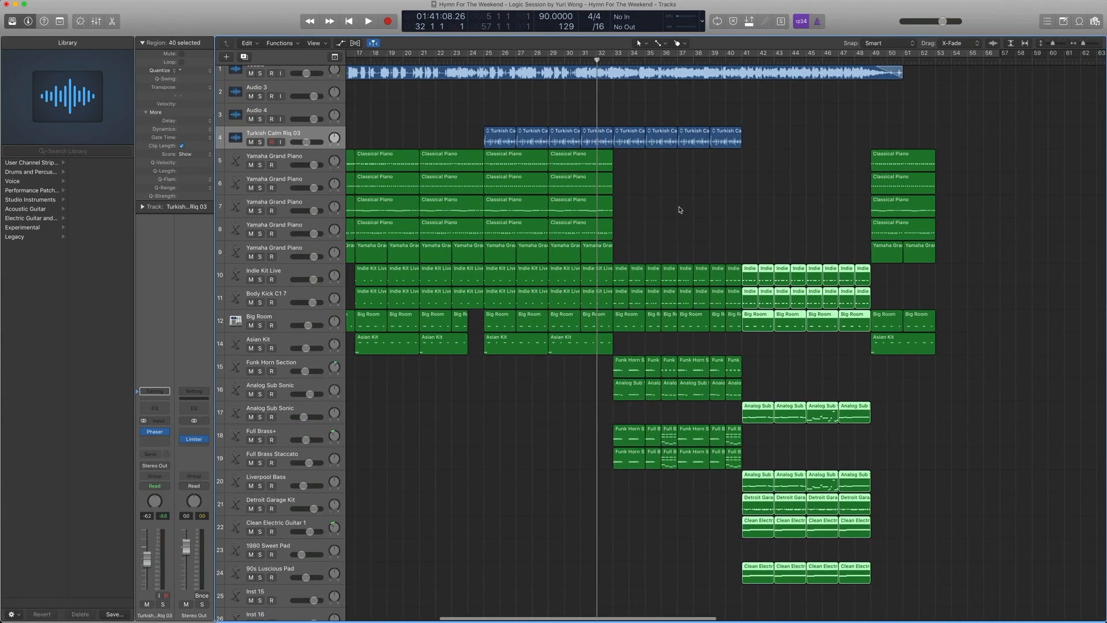
key("period")
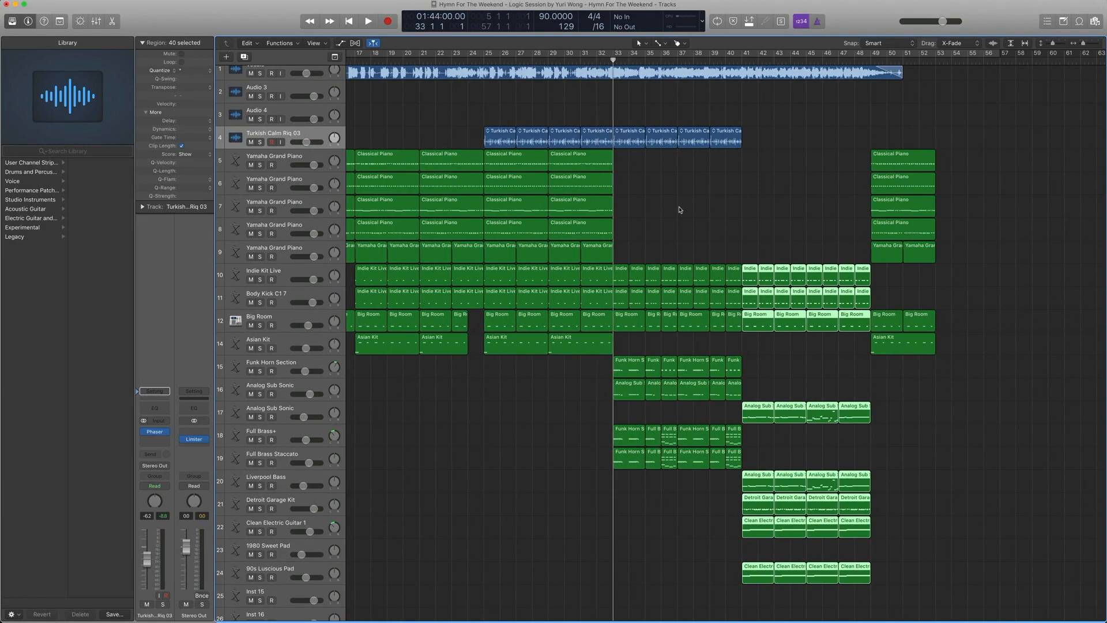
key("comma")
key("space")
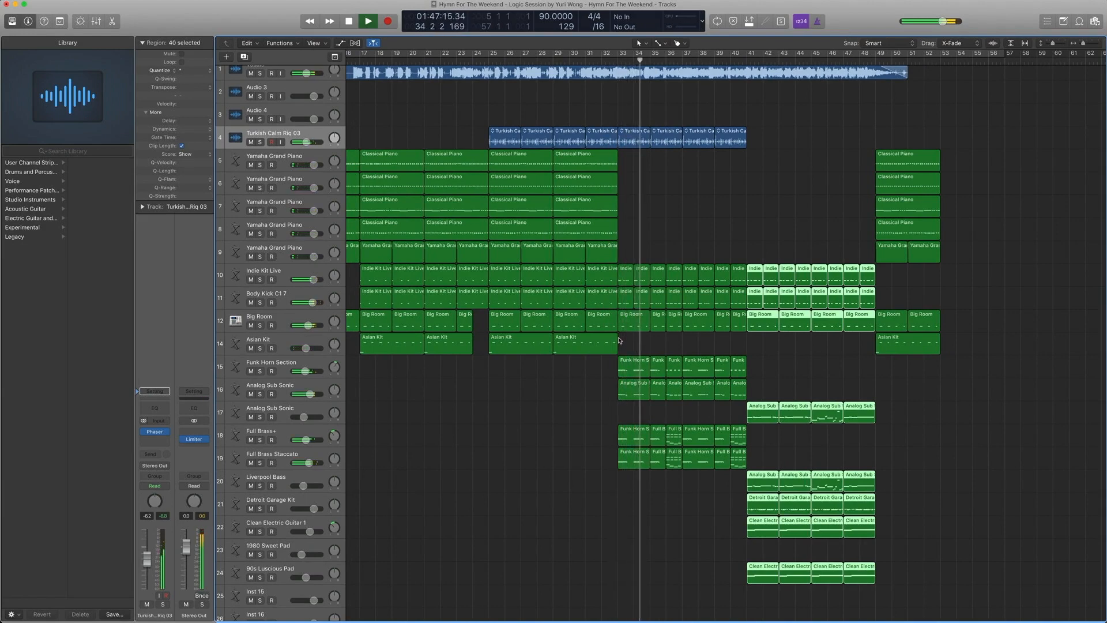
key("space")
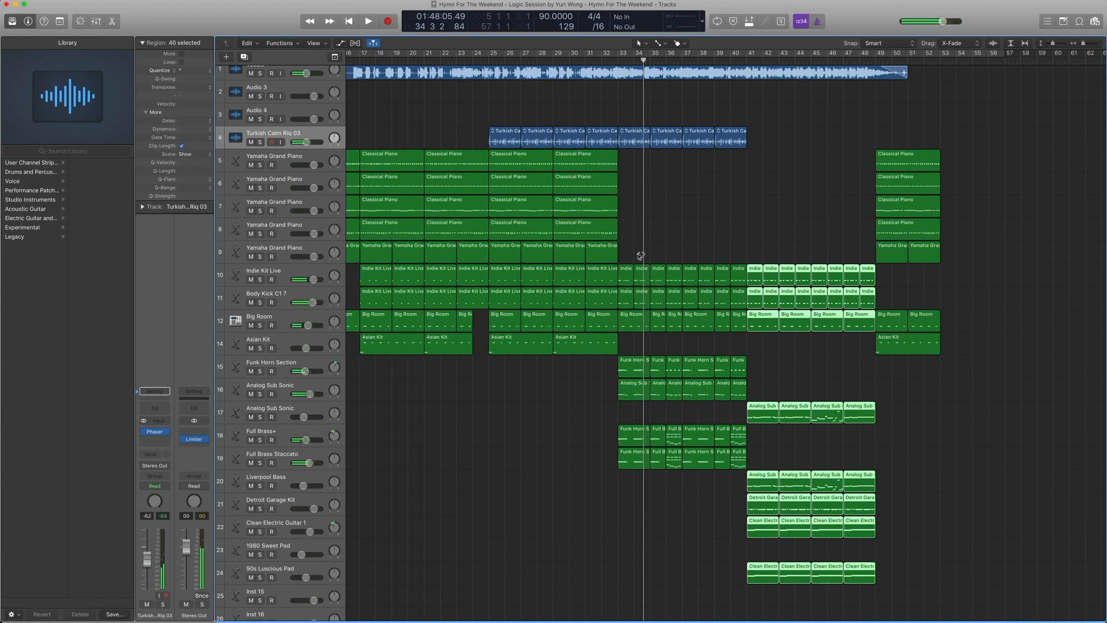
- Select the Indie Kit Live and Body Kick regions from bar 33 to 37, solo them and play from bar 33
left_click_drag(640, 256, 678, 303)
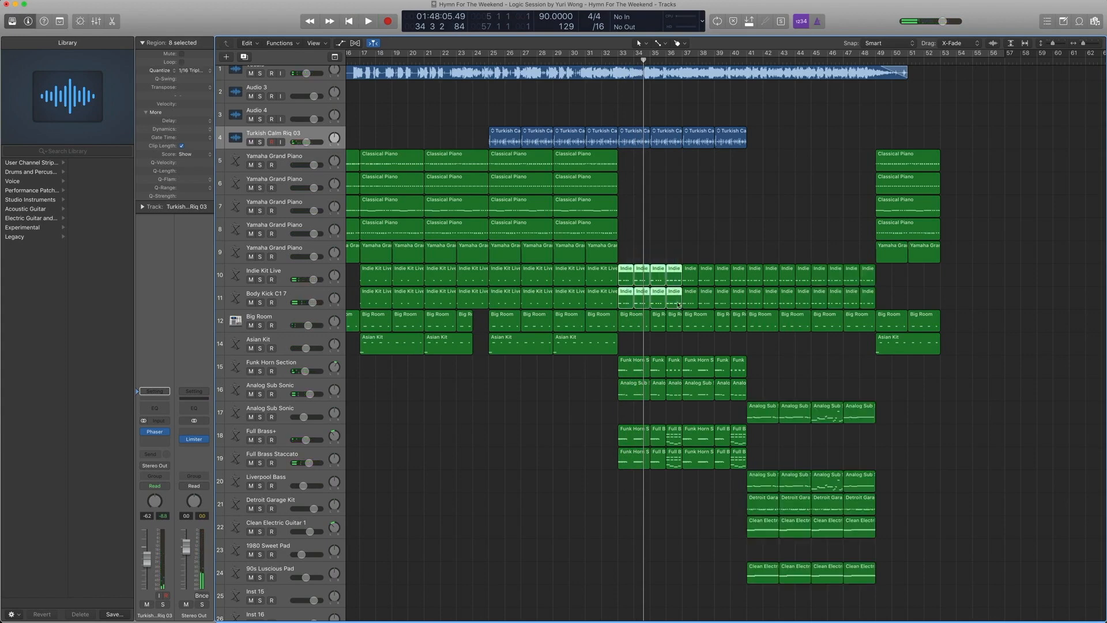
key("shift+Home")
scroll(647, 284, "left", 1)
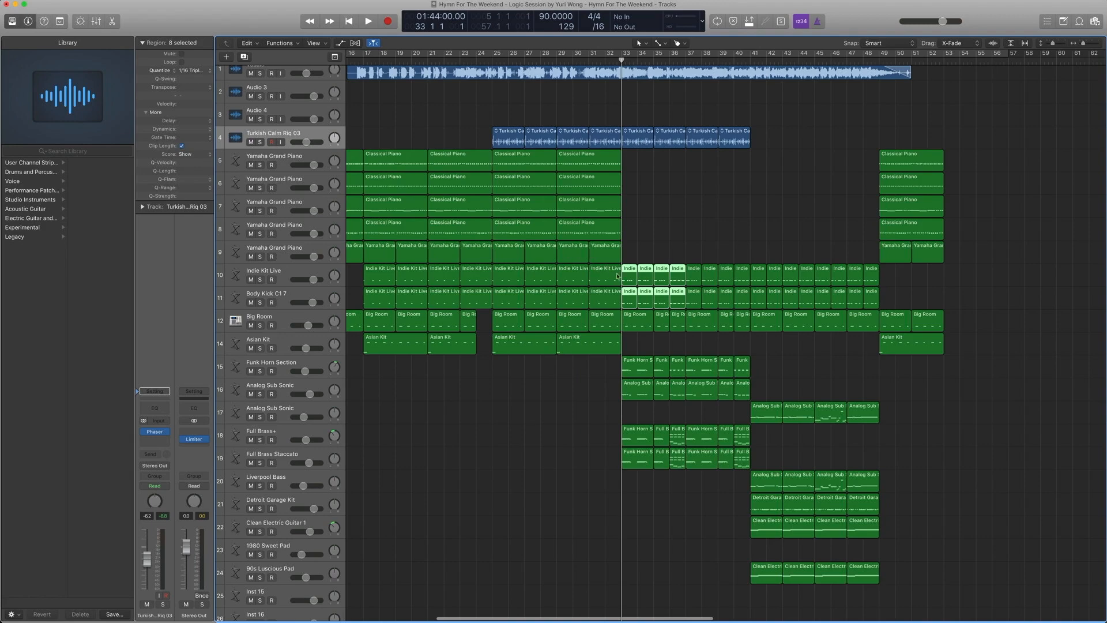
key("ctrl+s")
key("space")
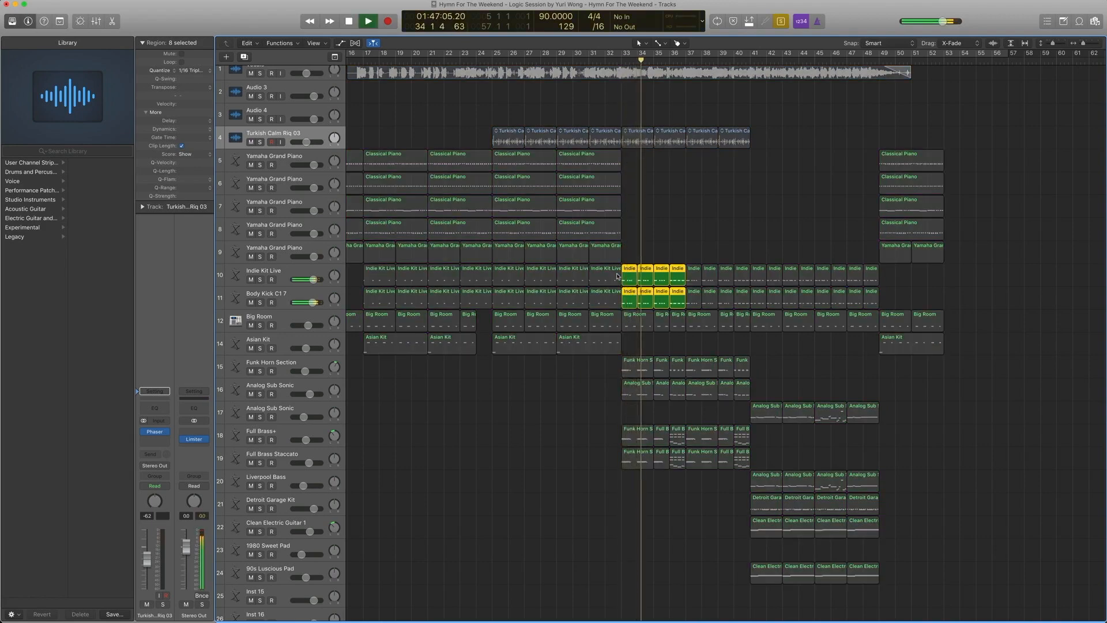
key("space")
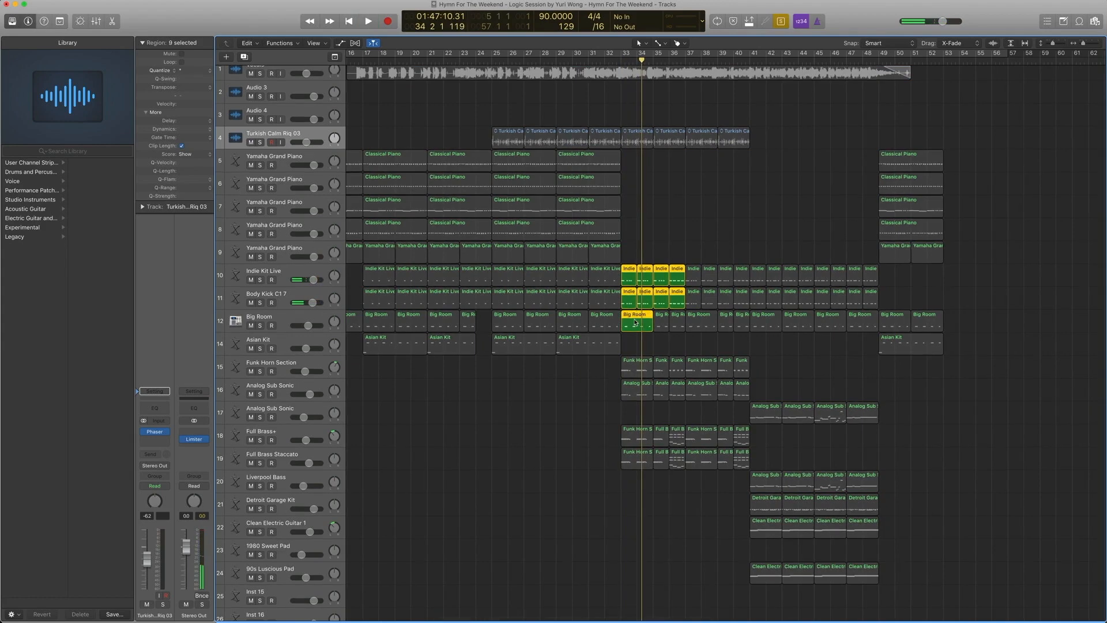
- Add the Big Room region at bar 33 to the soloed drum selection and play them together from bar 33
left_click(636, 322, "shift")
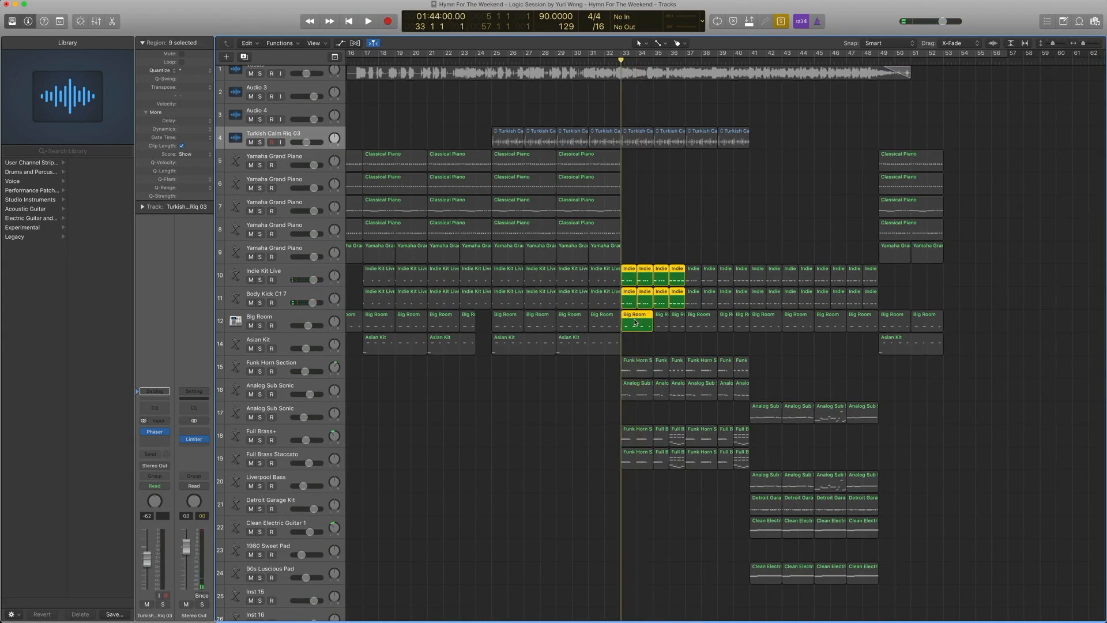
key("space")
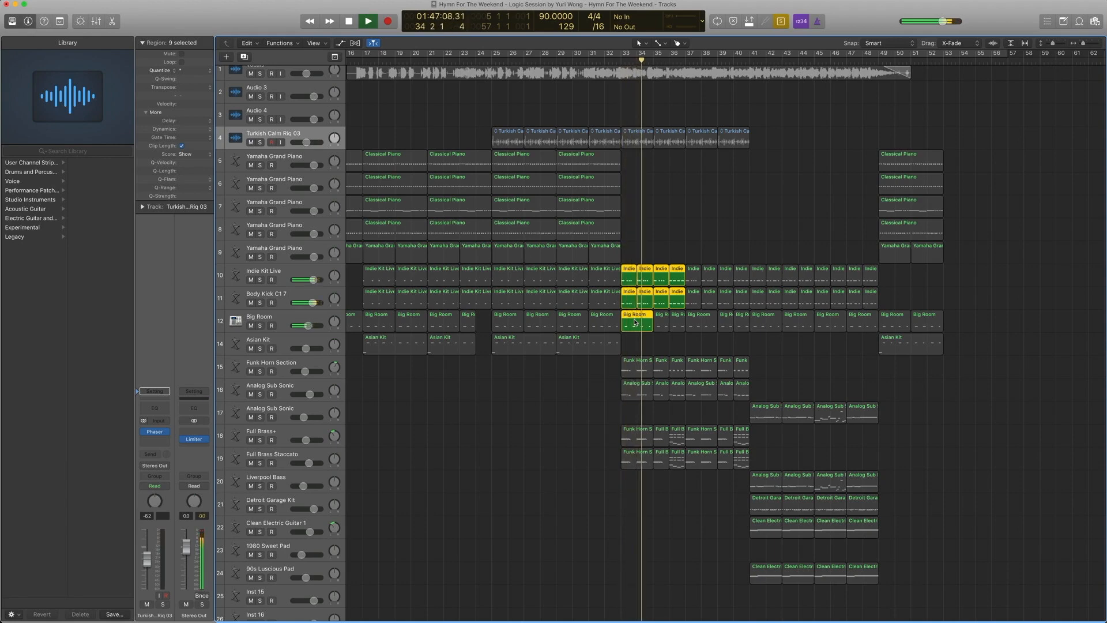
key("space")
- Select the Funk Horn Section, Full Brass+ and Full Brass Staccato regions, solo them and play from bar 33
left_click(306, 367)
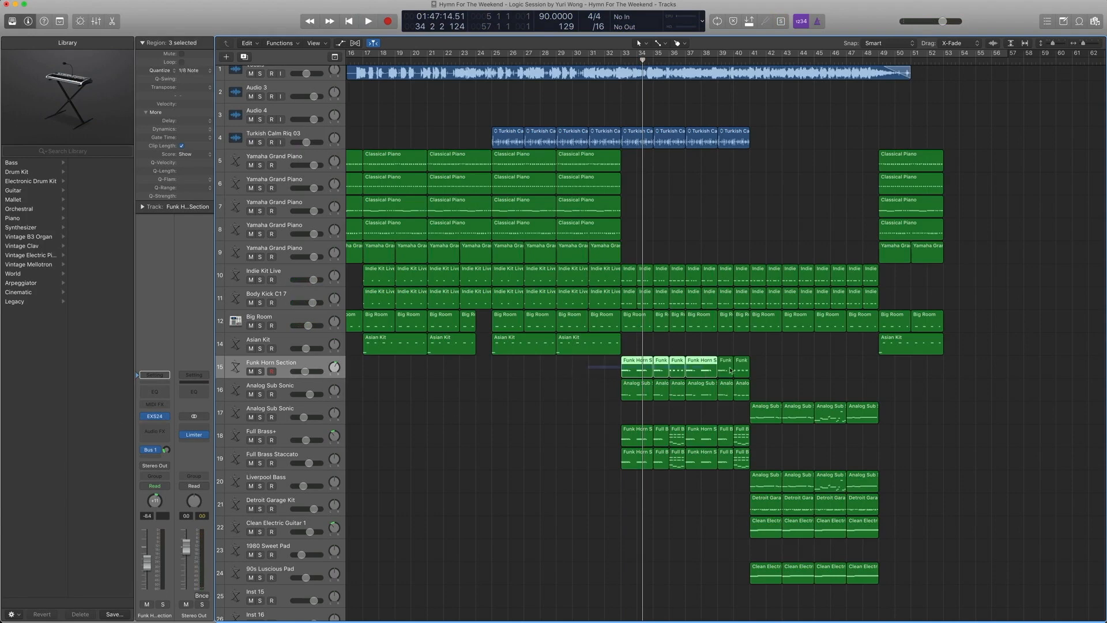
left_click_drag(592, 420, 745, 489)
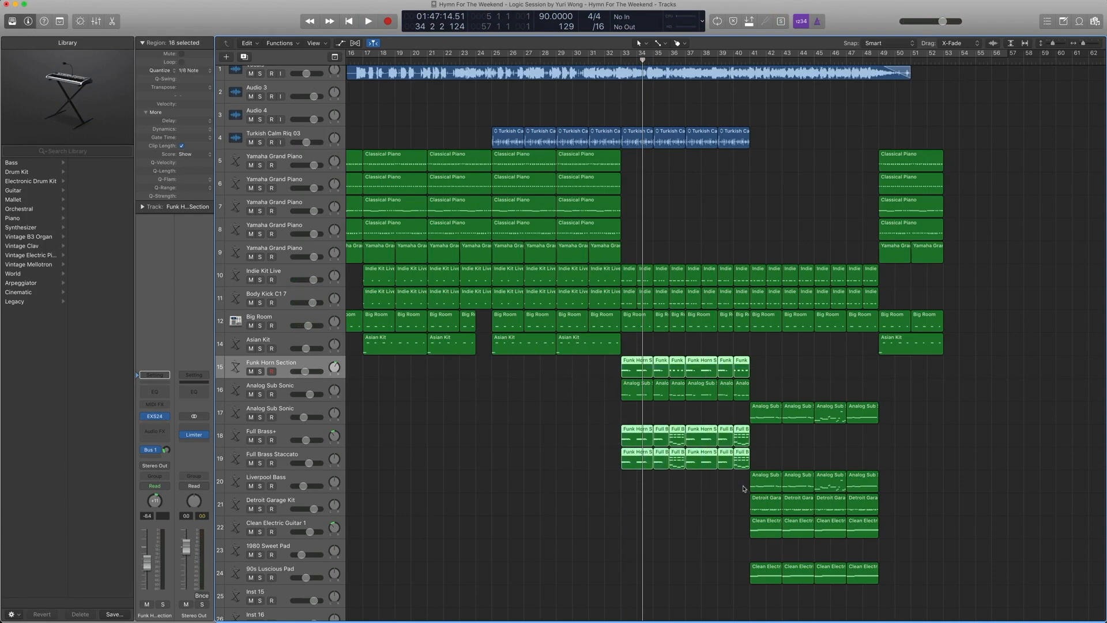
key("ctrl+s")
key("shift+Home")
key("space")
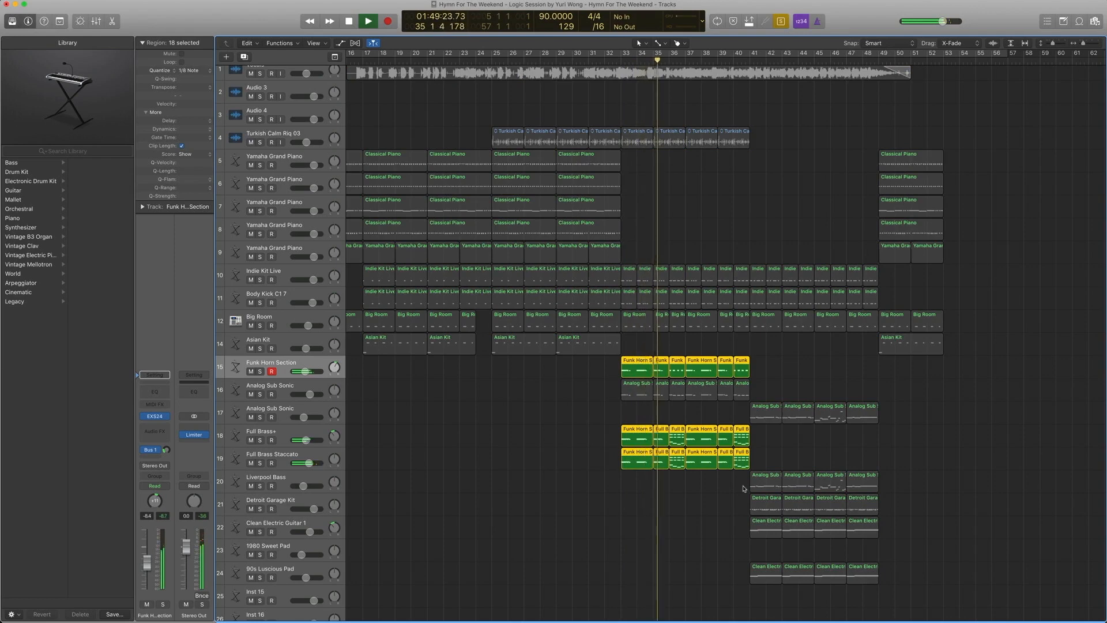
key("space")
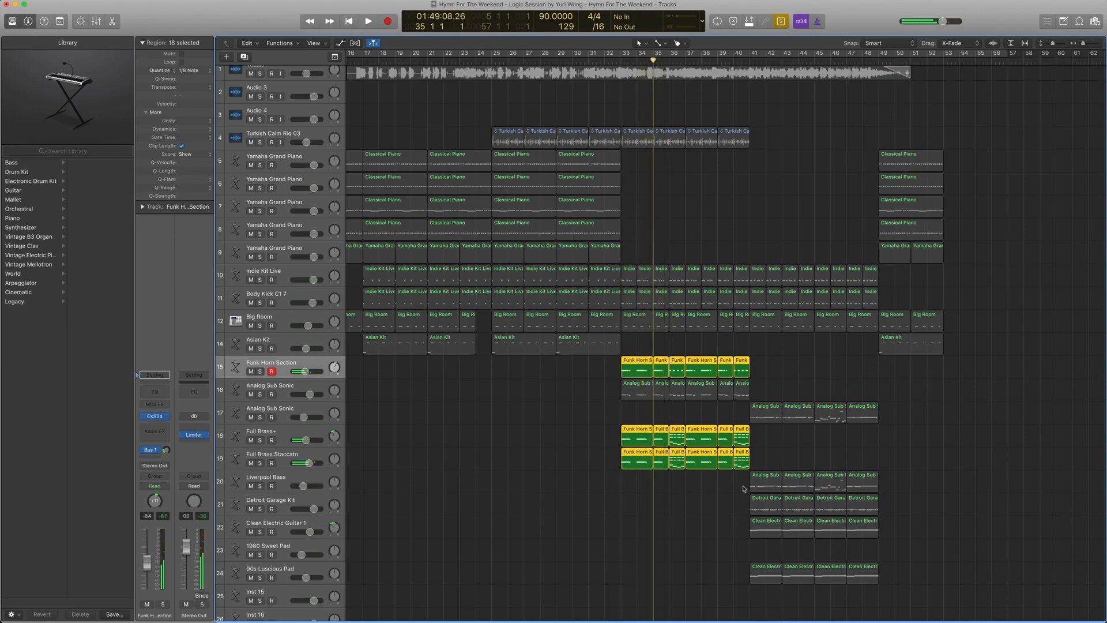
- Select the Funk Horn Section track with all its regions and show its EXS24 instrument under Pop Horns in the Library
left_click(298, 366)
key("super+a")
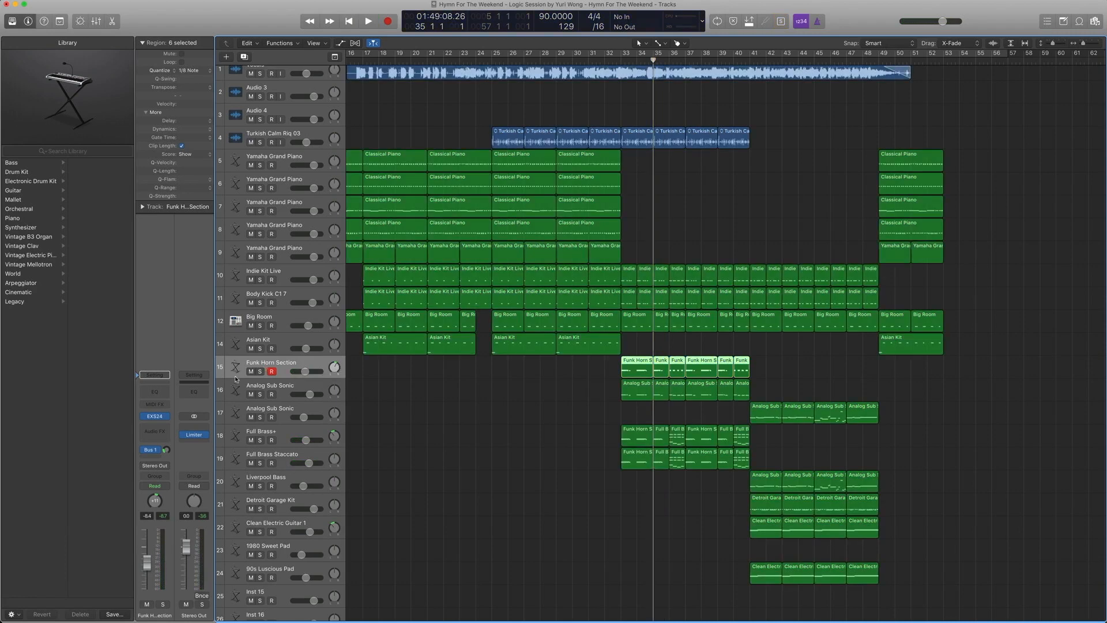
left_click(49, 210)
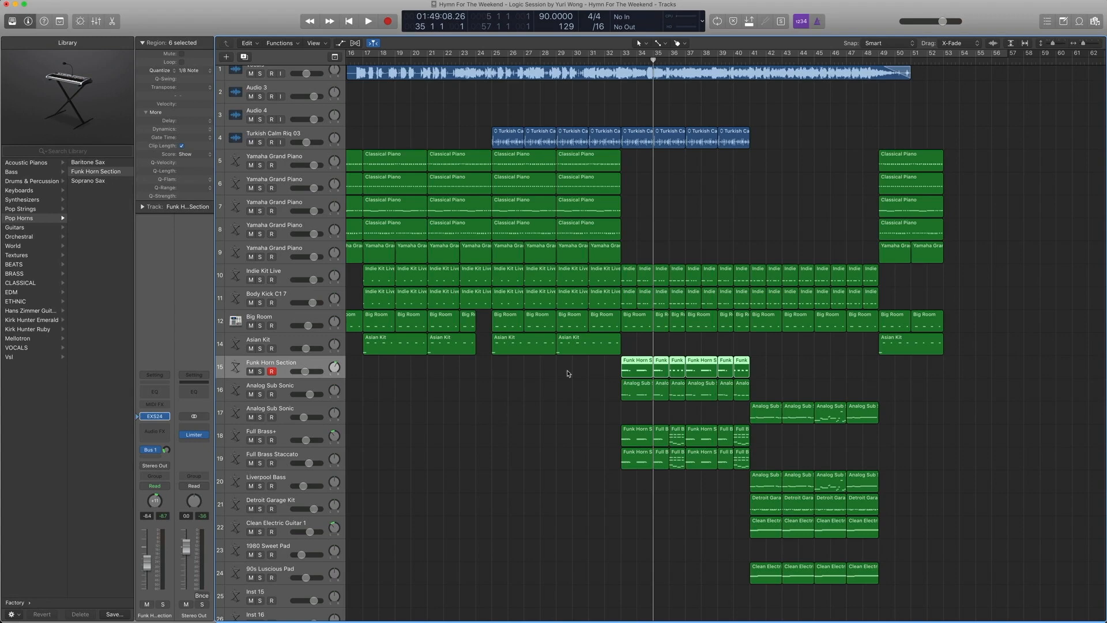
- Open the Funk Horn Section regions in the Piano Roll, solo them and play from bar 33
left_click_drag(568, 374, 628, 386)
double_click(649, 370)
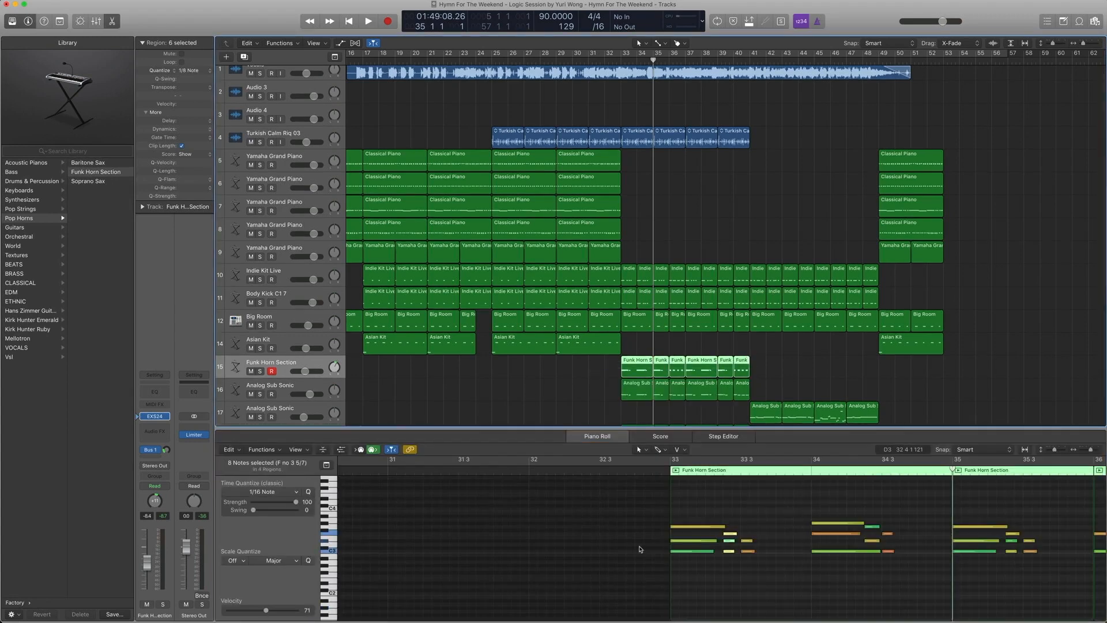
key("shift+space")
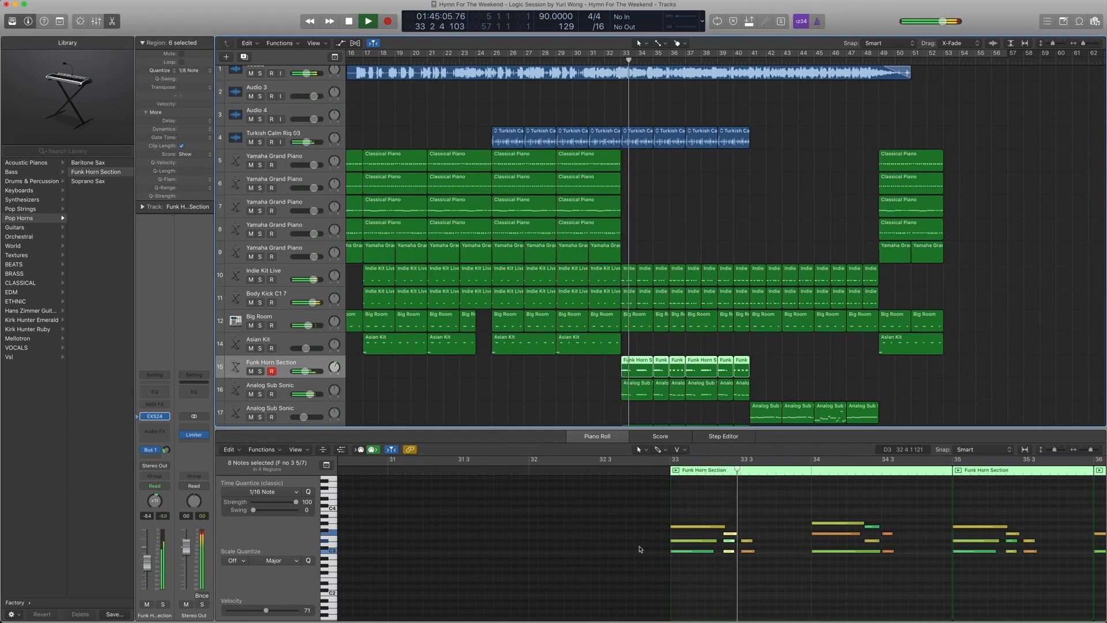
key("space")
key("ctrl+s")
key("shift+space")
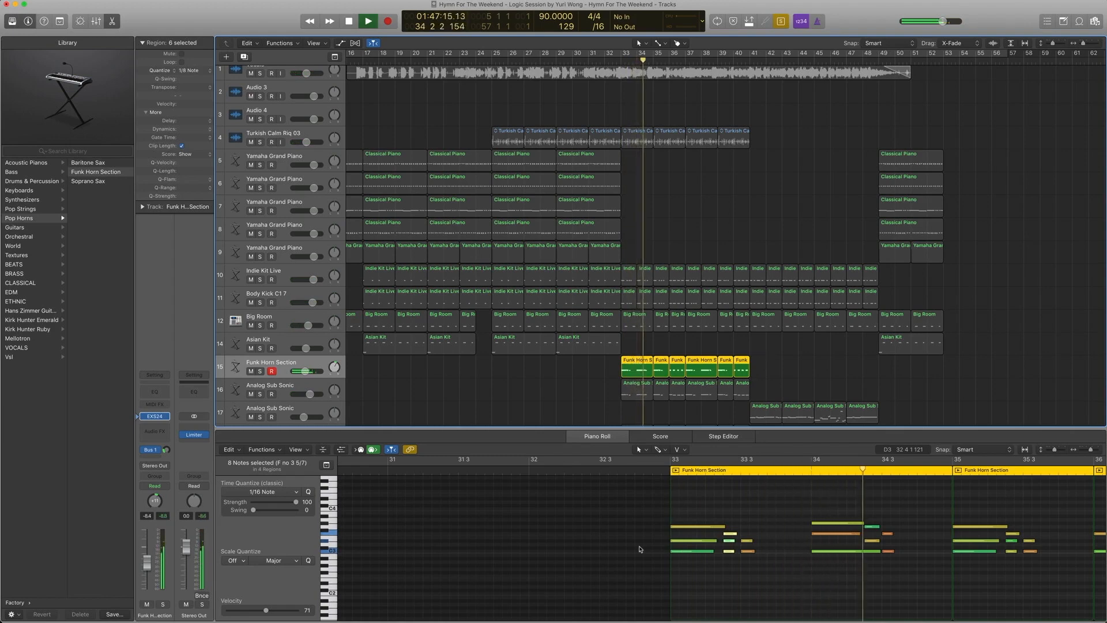
key("space")
- Examine the Funk Horn Section chords from bar 33 and select the three long notes of the chord at bar 35
scroll(638, 554, "right", 5)
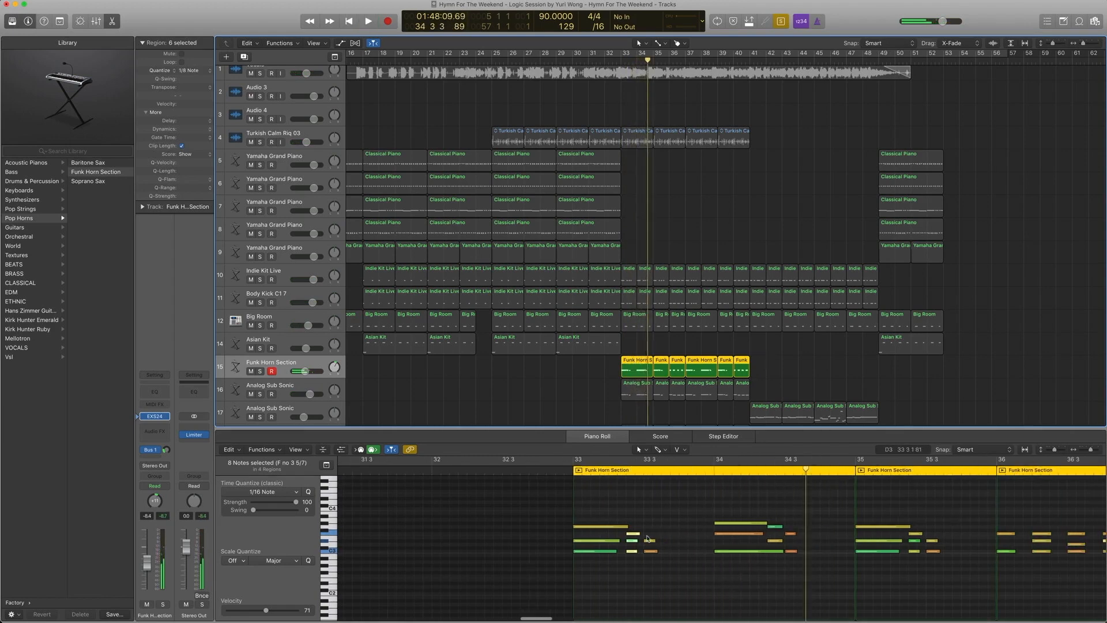
scroll(631, 525, "right", 1)
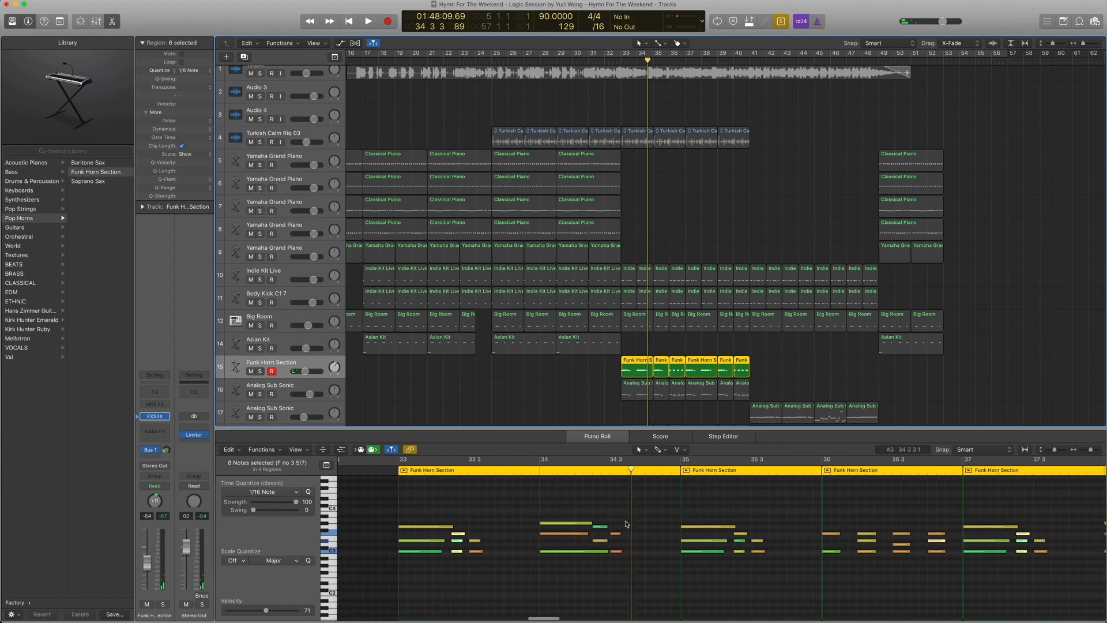
left_click(709, 570)
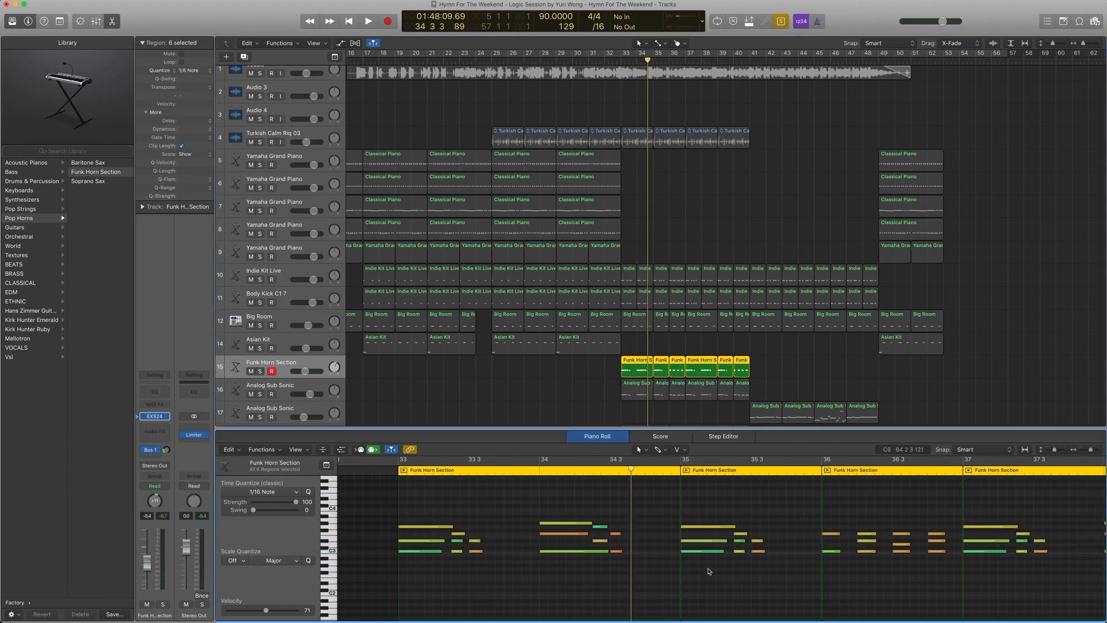
left_click_drag(698, 571, 700, 488)
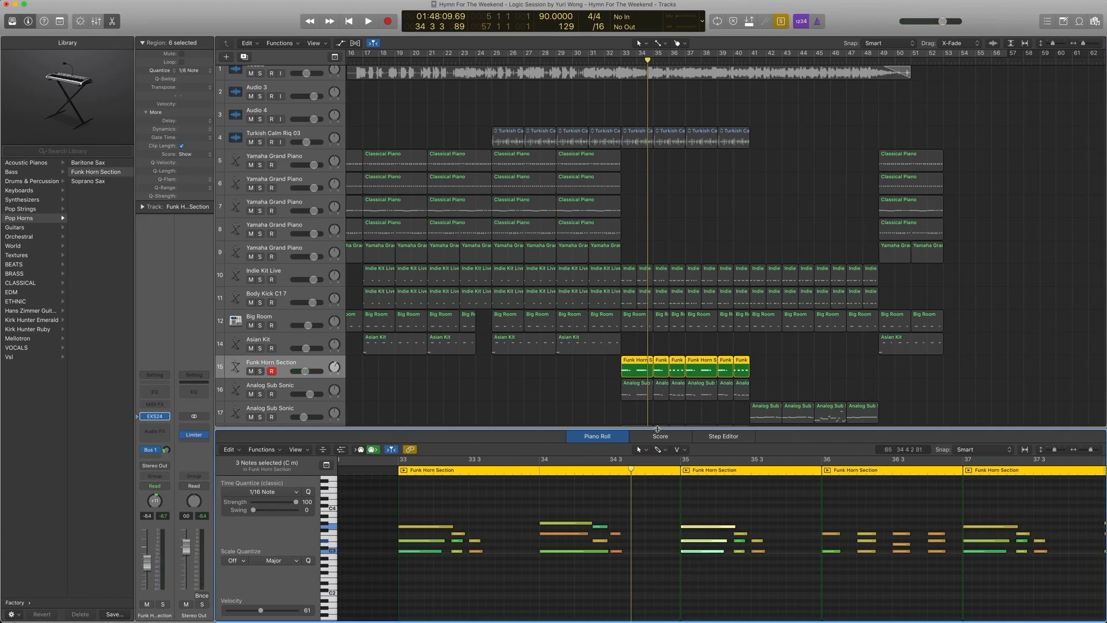
- Select the Full Brass+ track and show its EXS24 instrument under Orchestral, Brass in the Library
scroll(635, 380, "down", 2)
scroll(626, 362, "down", 3)
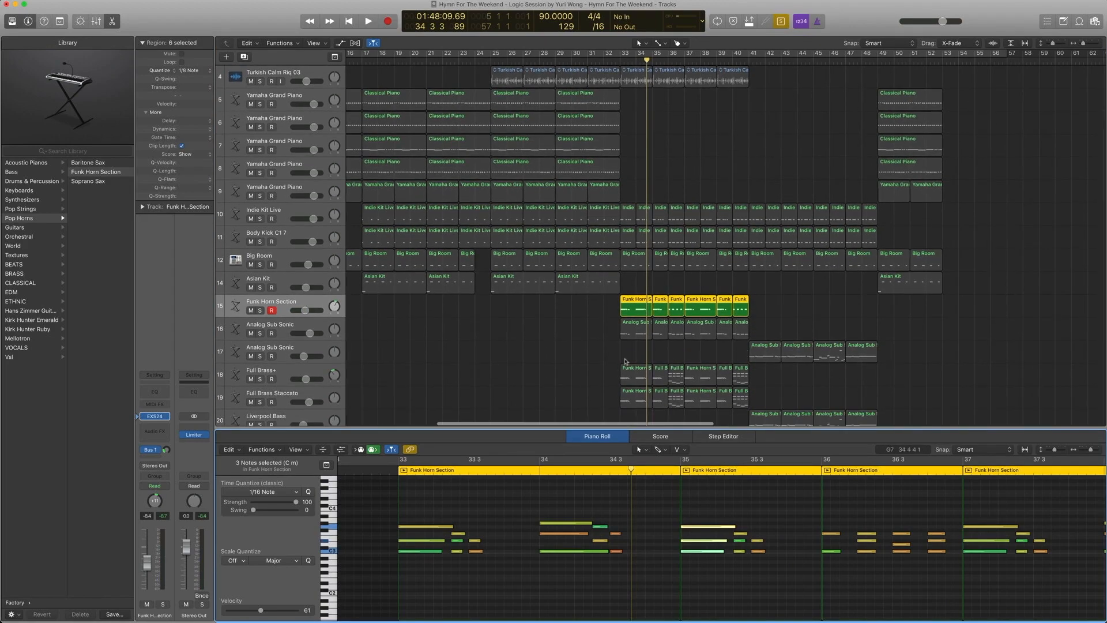
left_click(295, 372)
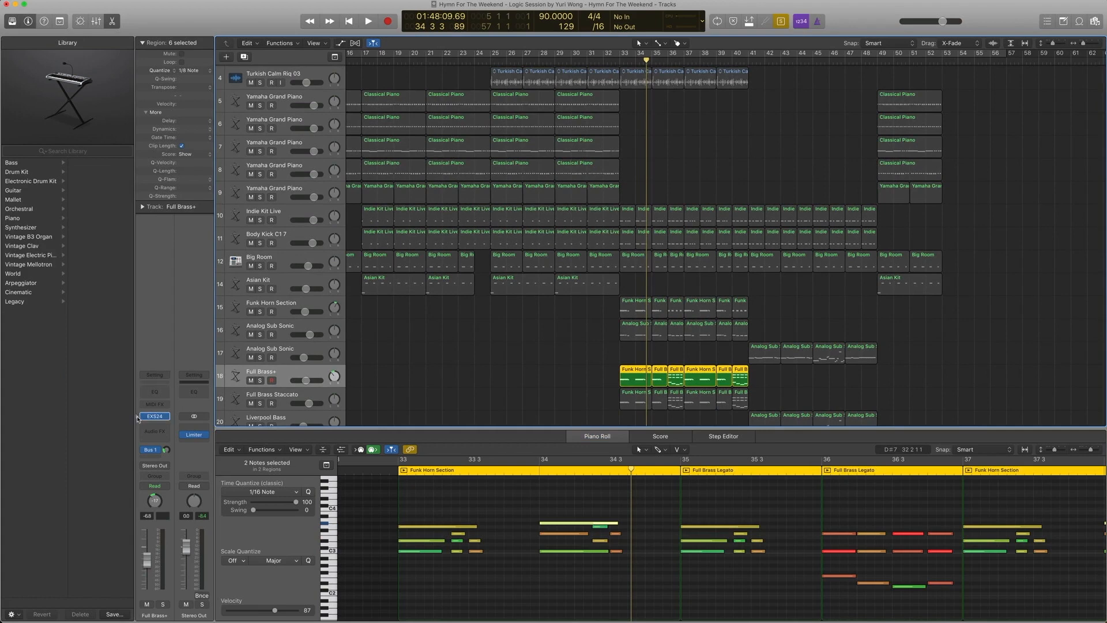
scroll(75, 242, "left", 2)
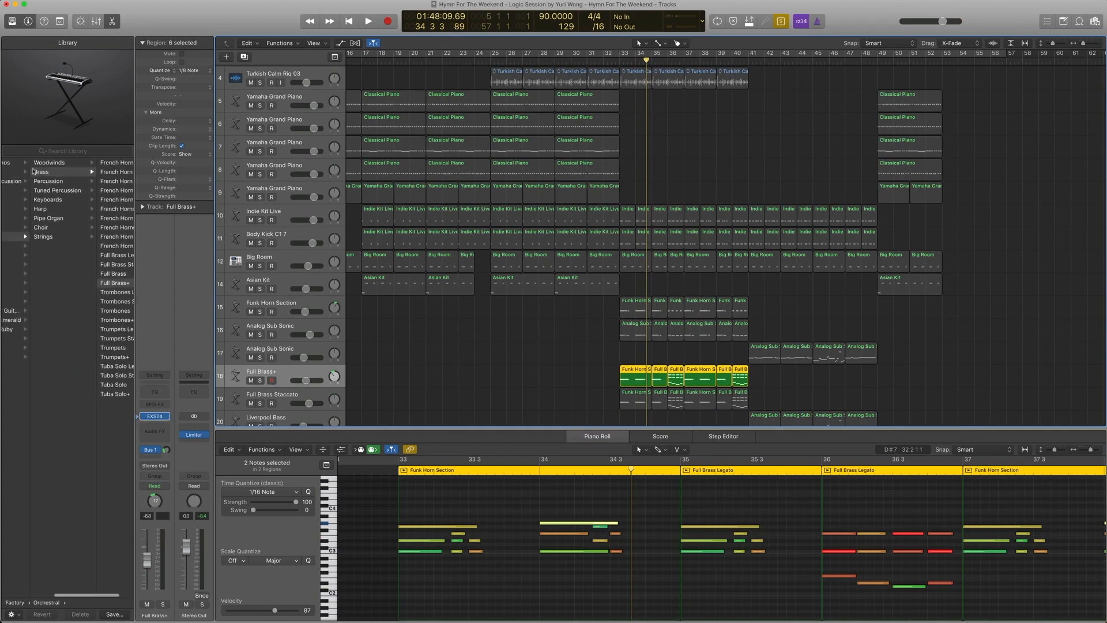
scroll(52, 219, "right", 2)
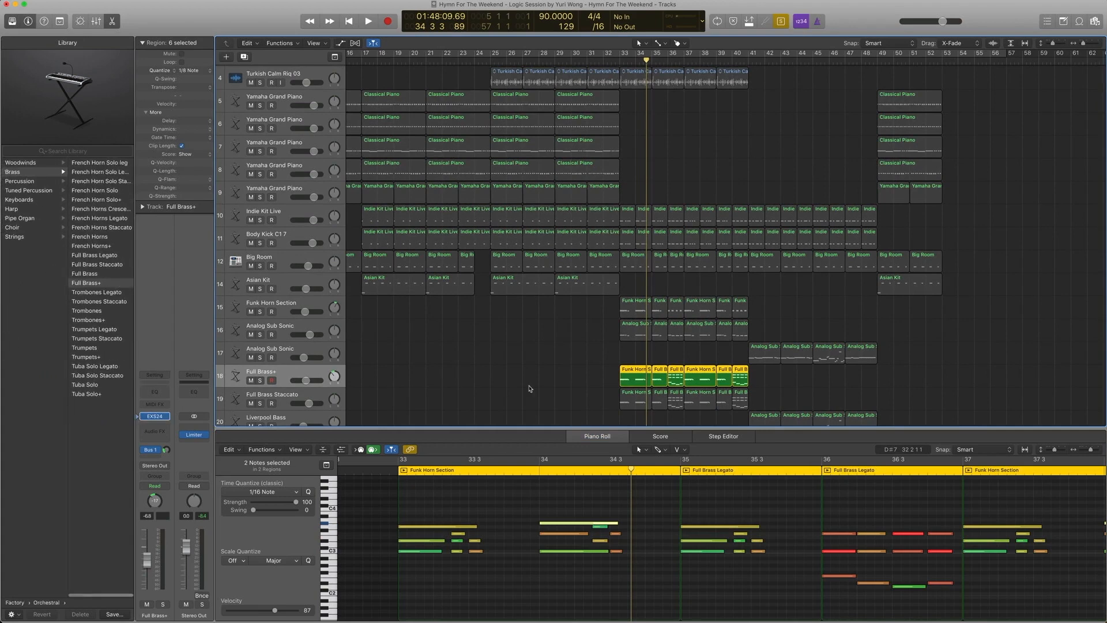
- Return the playhead to bar 33 and play the soloed Full Brass+ regions
key("comma")
key("comma")
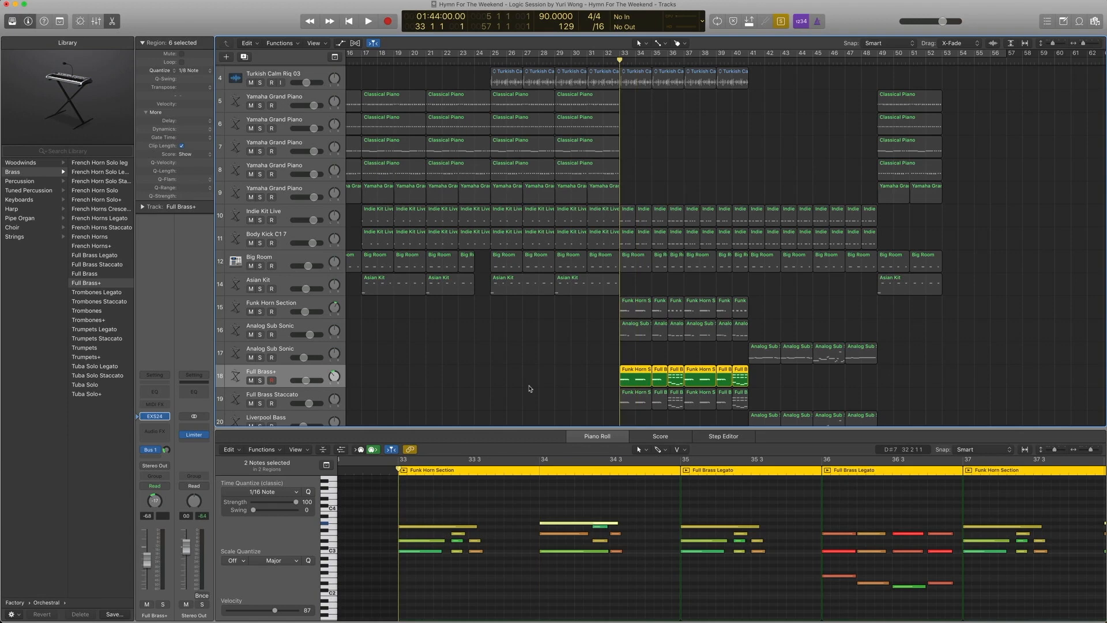
key("space")
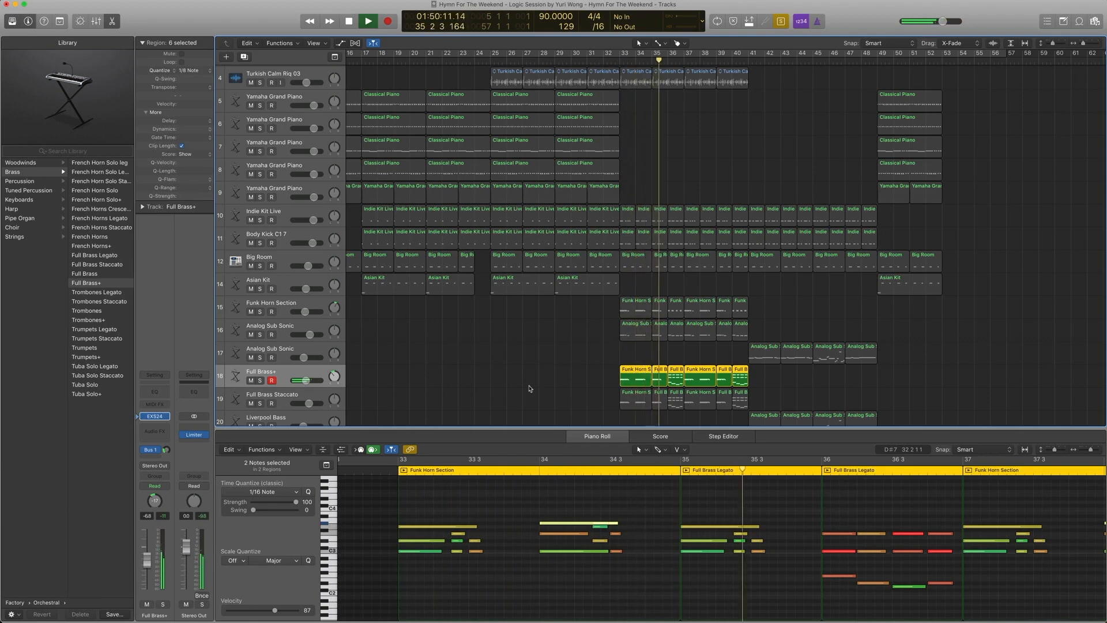
key("space")
- Add the Funk Horn Section regions to the soloed Full Brass+ selection and play both from bar 33
left_click_drag(598, 316, 767, 312)
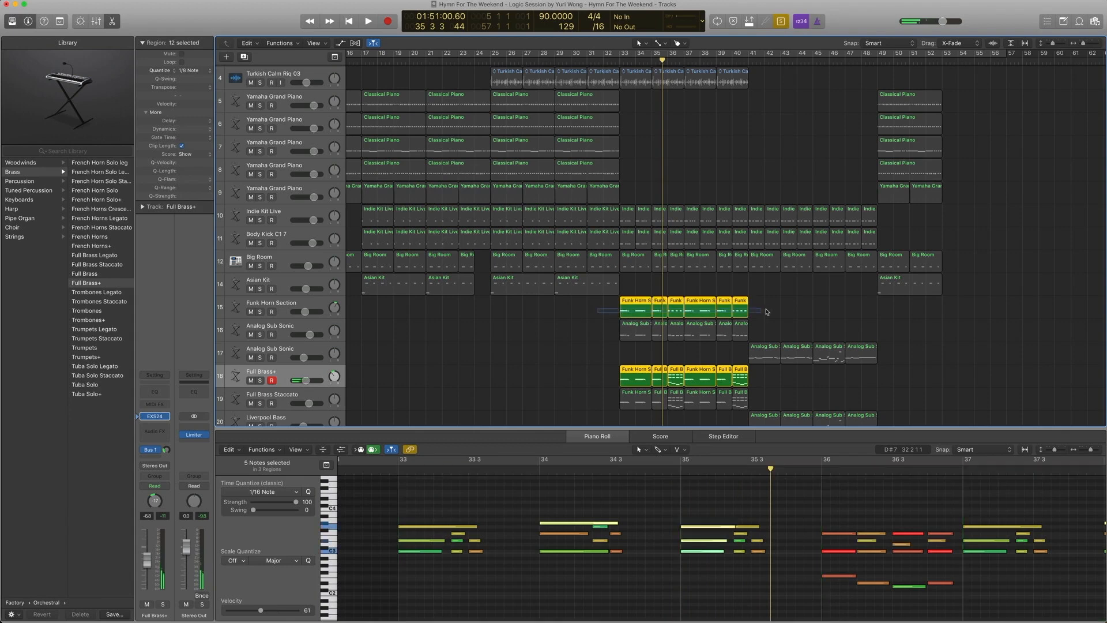
key("comma")
key("comma")
key("comma")
key("space")
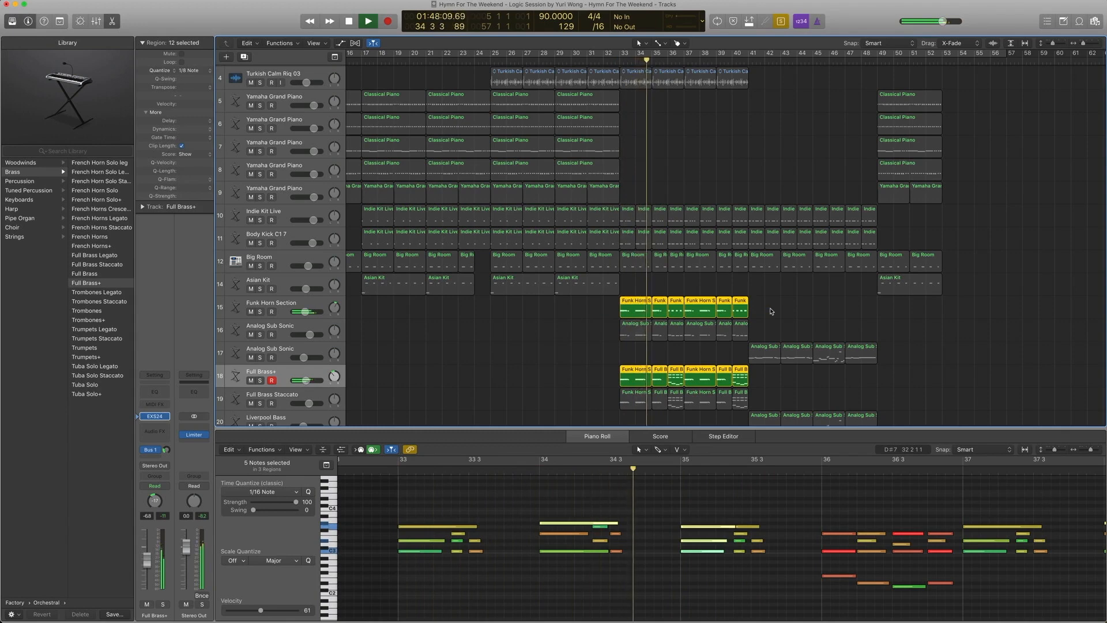
key("space")
- Select the Full Brass Staccato track and show its EXS24 instrument under Orchestral, Brass in the Library
scroll(565, 383, "down", 2)
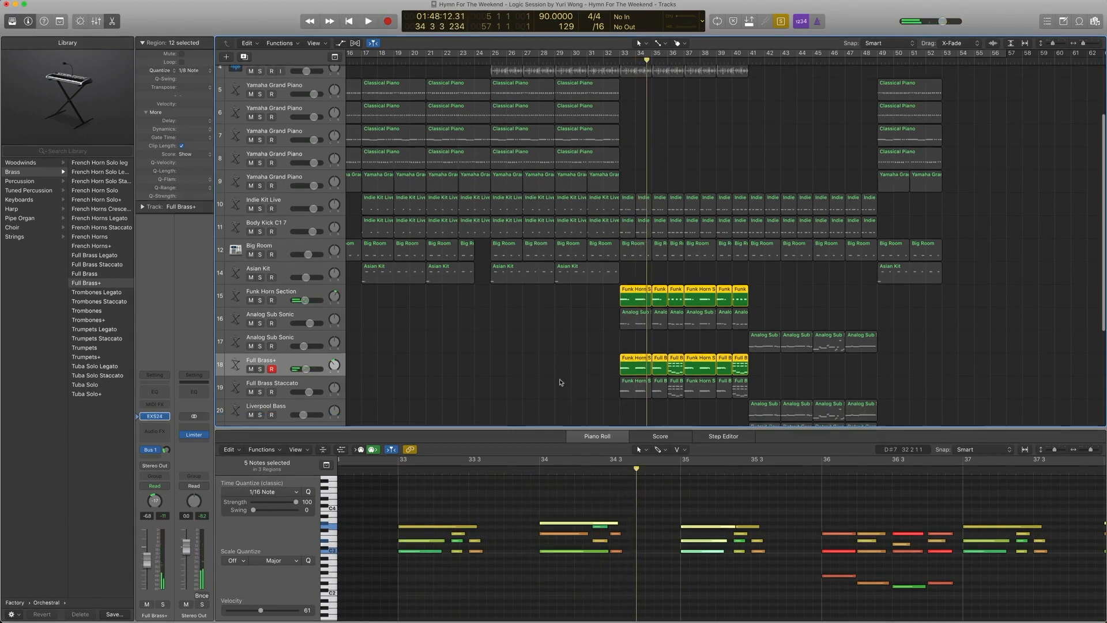
left_click(308, 379)
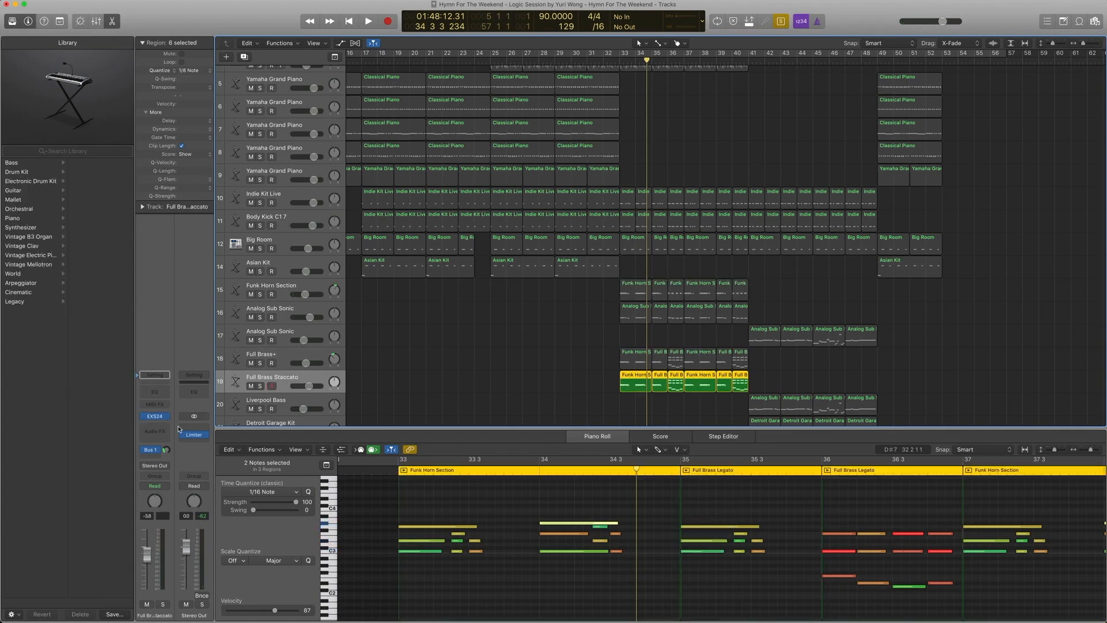
left_click(138, 420)
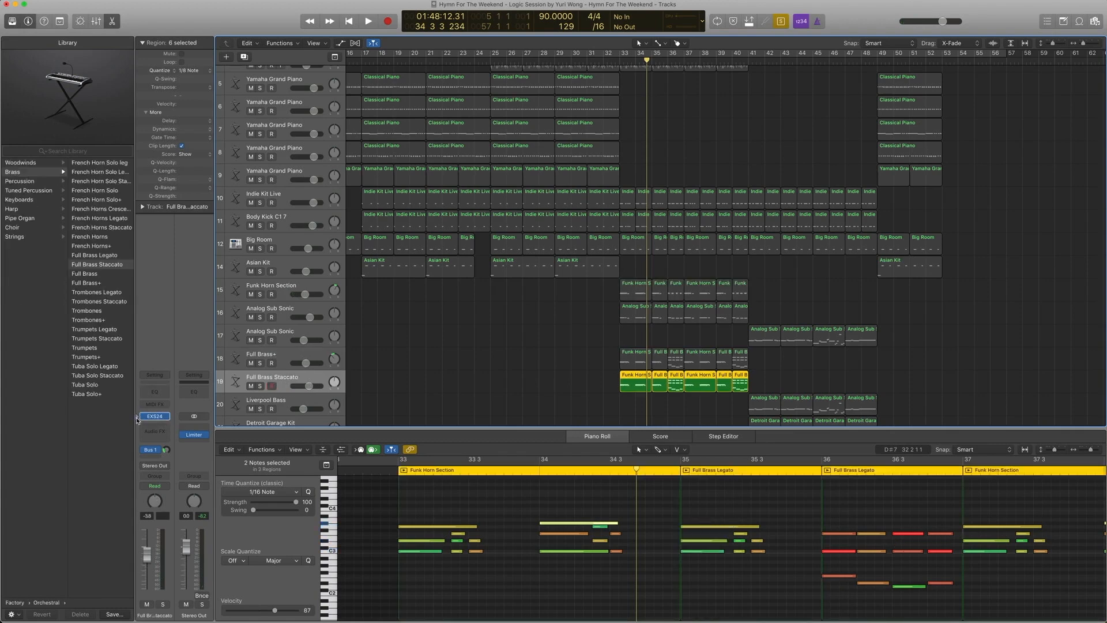
scroll(9, 236, "left", 5)
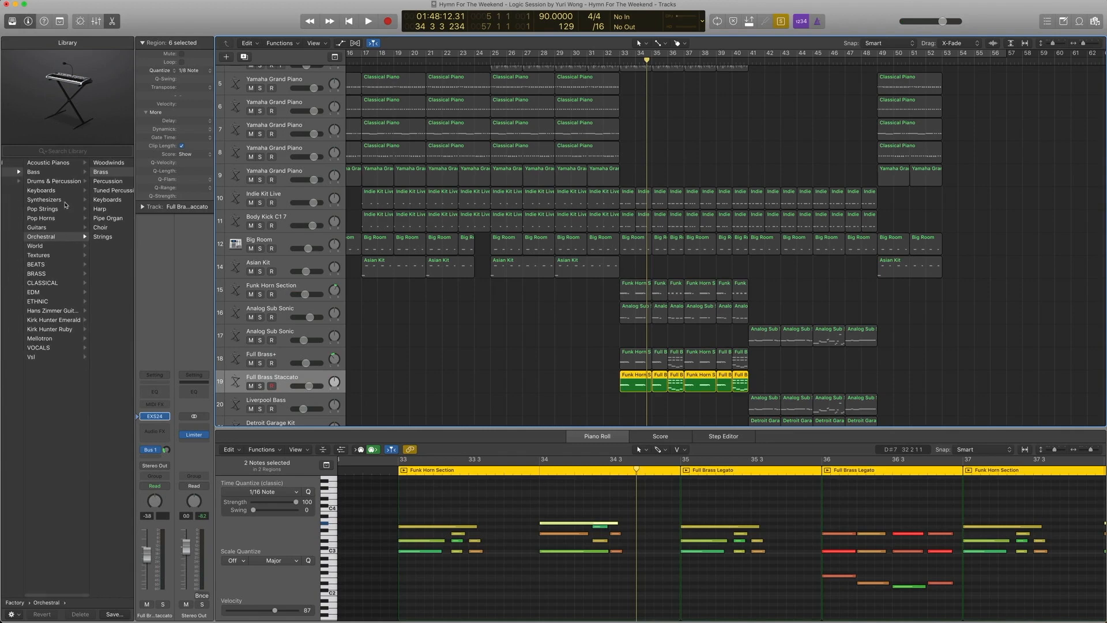
scroll(10, 237, "left", 5)
scroll(10, 236, "right", 10)
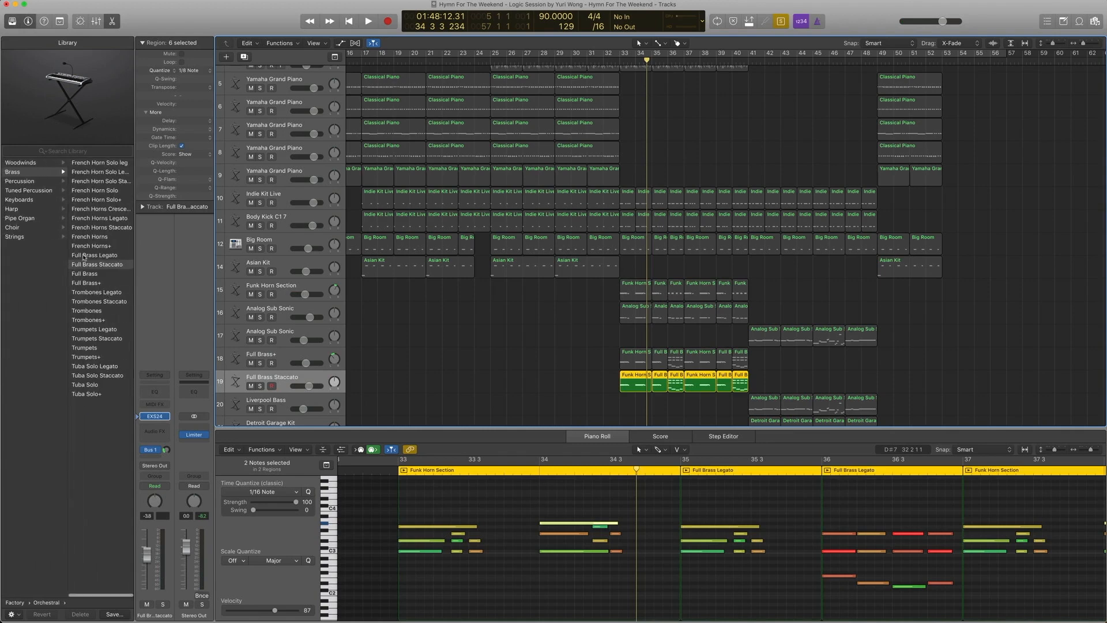
- Return the playhead to bar 33 and play the Full Brass Staccato regions on their own
scroll(624, 404, "right", 5)
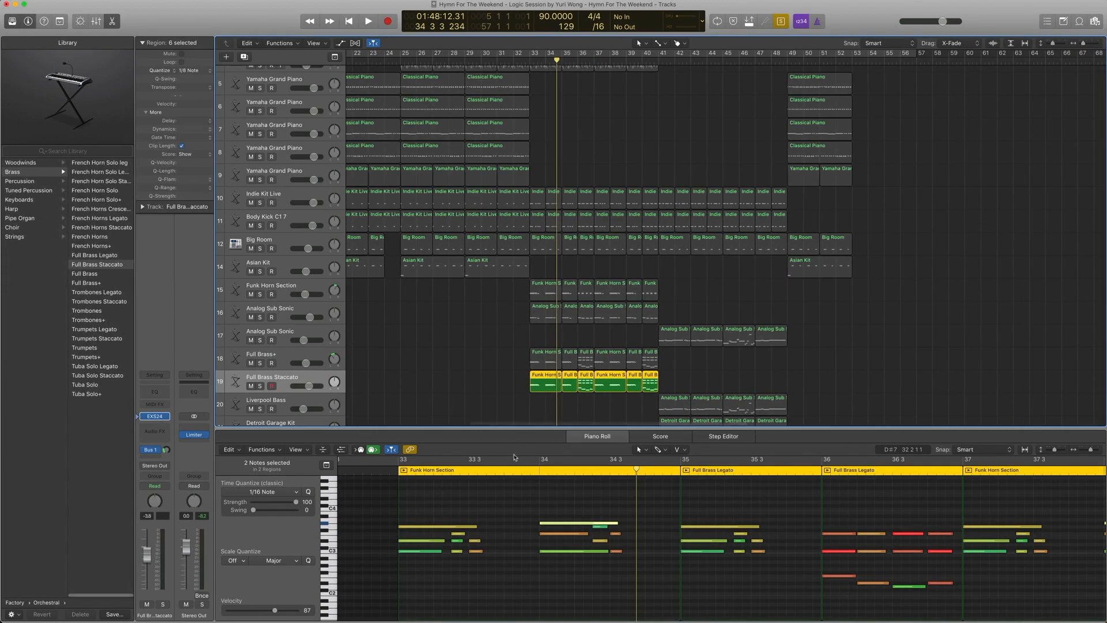
left_click_drag(679, 383, 550, 383)
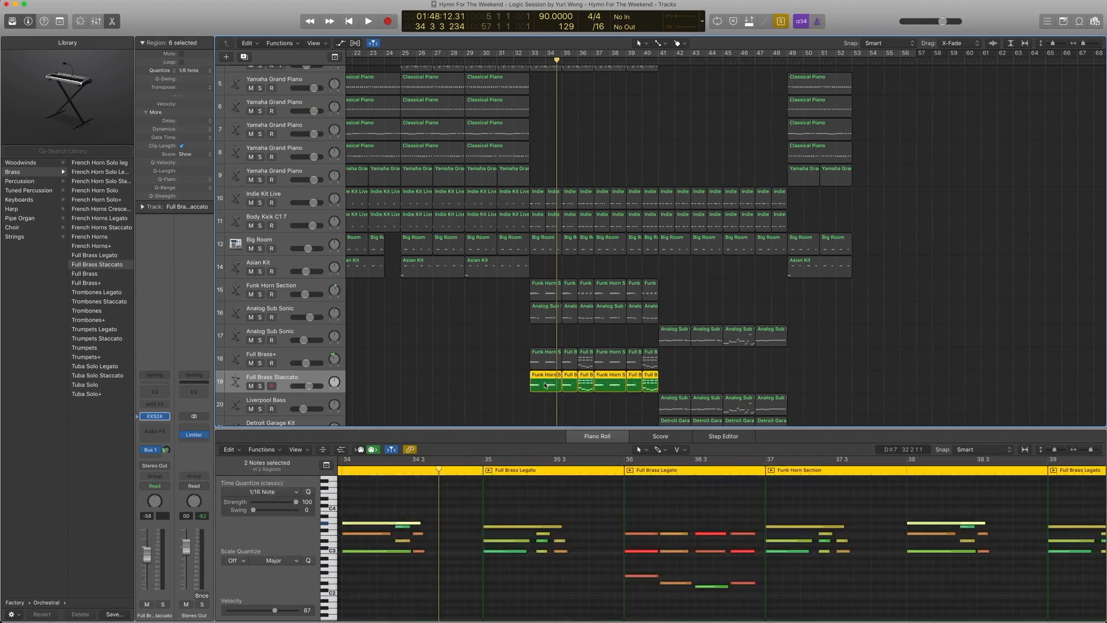
key("comma")
key("comma")
key("ctrl+s")
key("ctrl+s")
key("space")
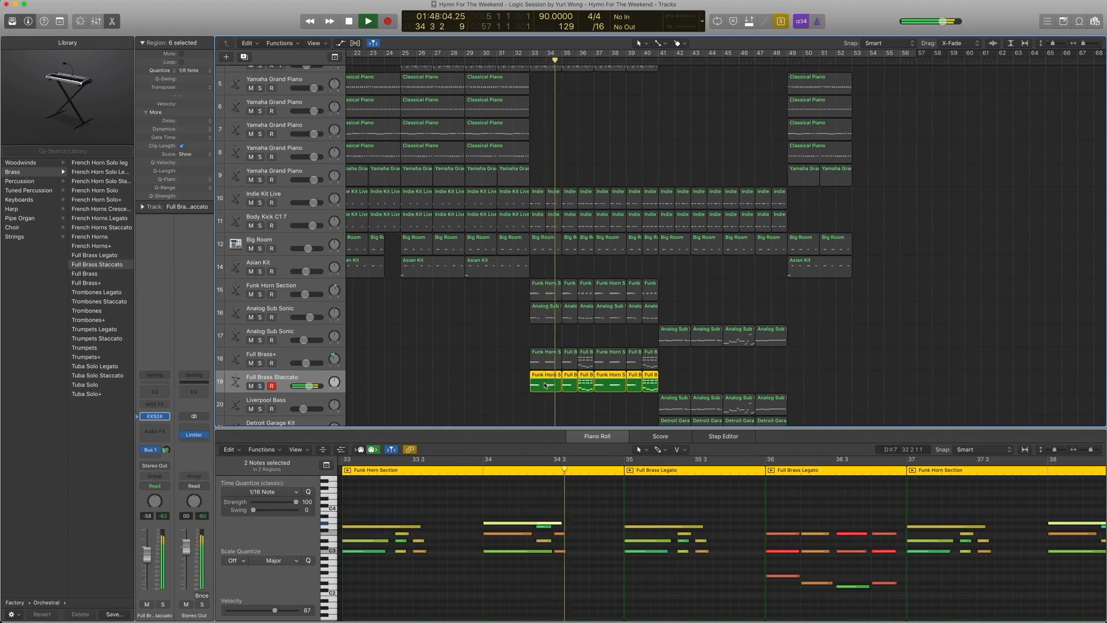
key("space")
- Add the Full Brass+ regions to the soloed Full Brass Staccato selection and play both from bar 33
left_click_drag(518, 360, 665, 366)
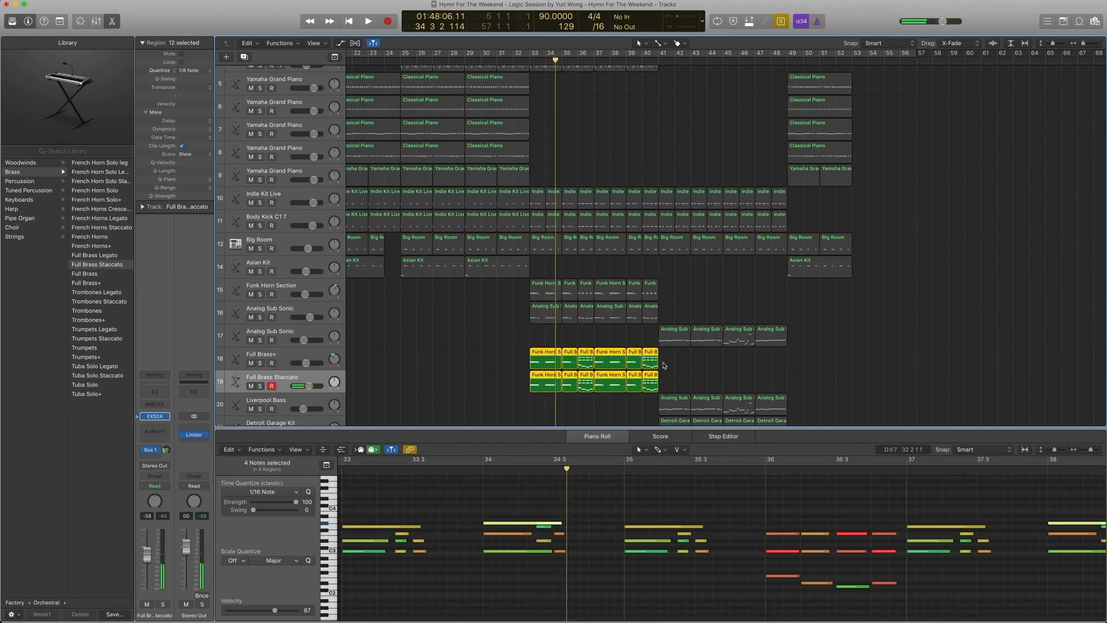
key("shift+Return")
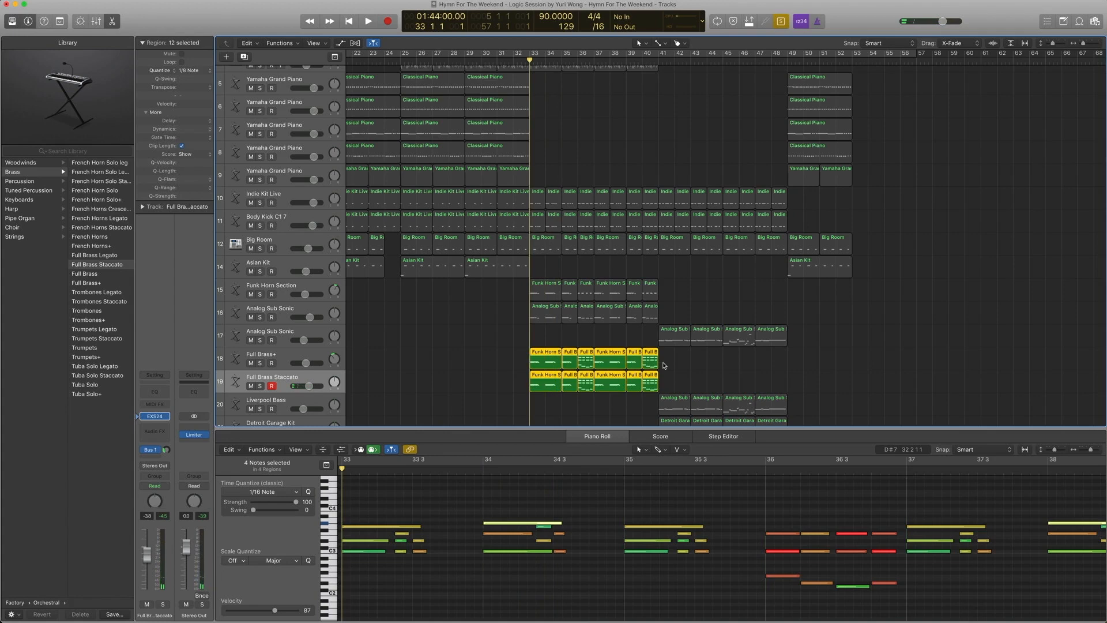
key("space")
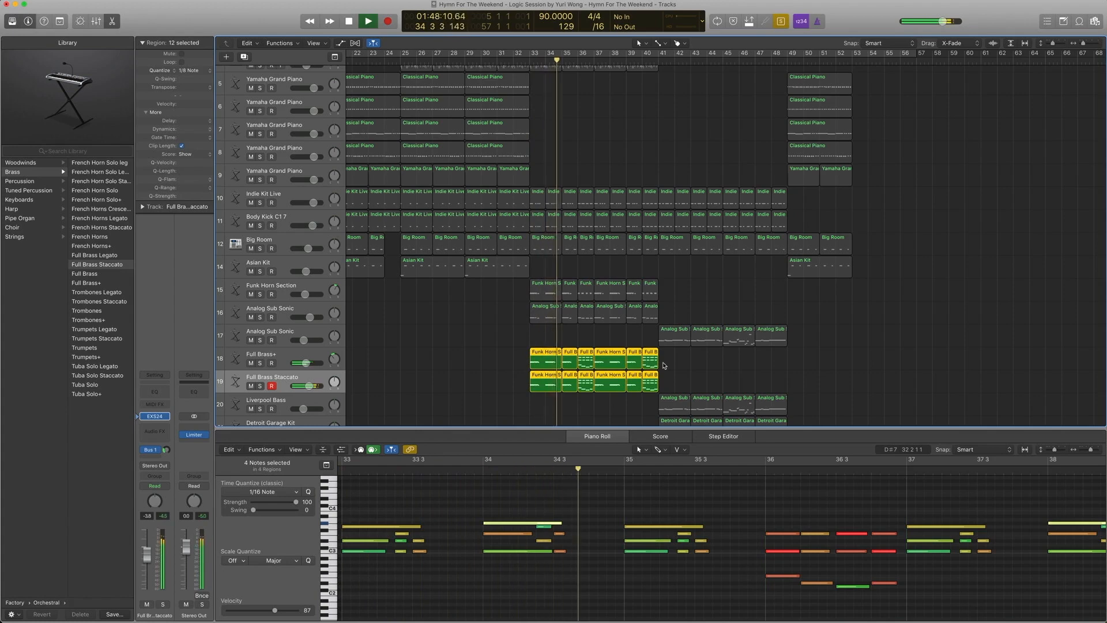
key("space")
- Add the Funk Horn Section regions to the two soloed brass layers and play all three from bar 33
left_click_drag(675, 291, 534, 296)
key("shift+space")
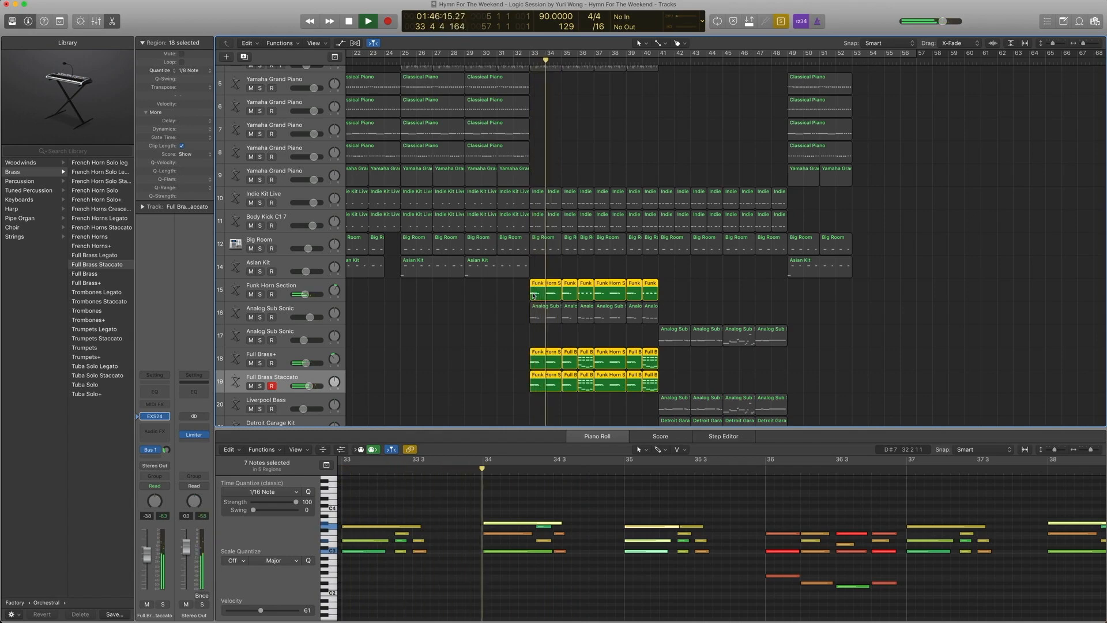
key("space")
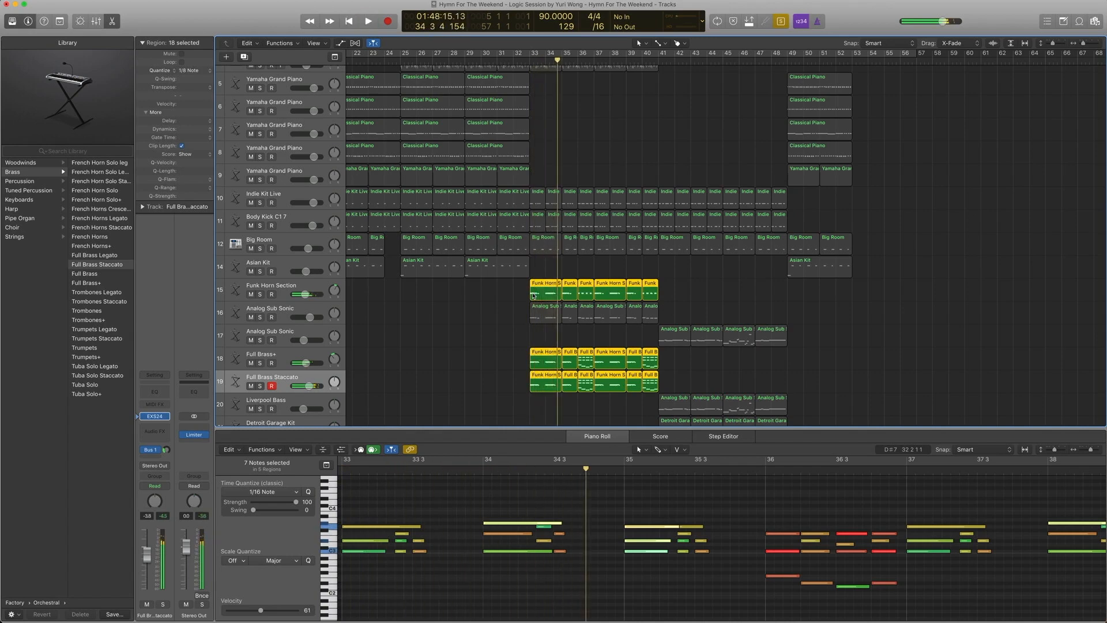
- Select the Analog Sub Sonic track with regions at bars 33–40 and show its Alchemy preset in the Bass, Sub category
left_click(299, 313)
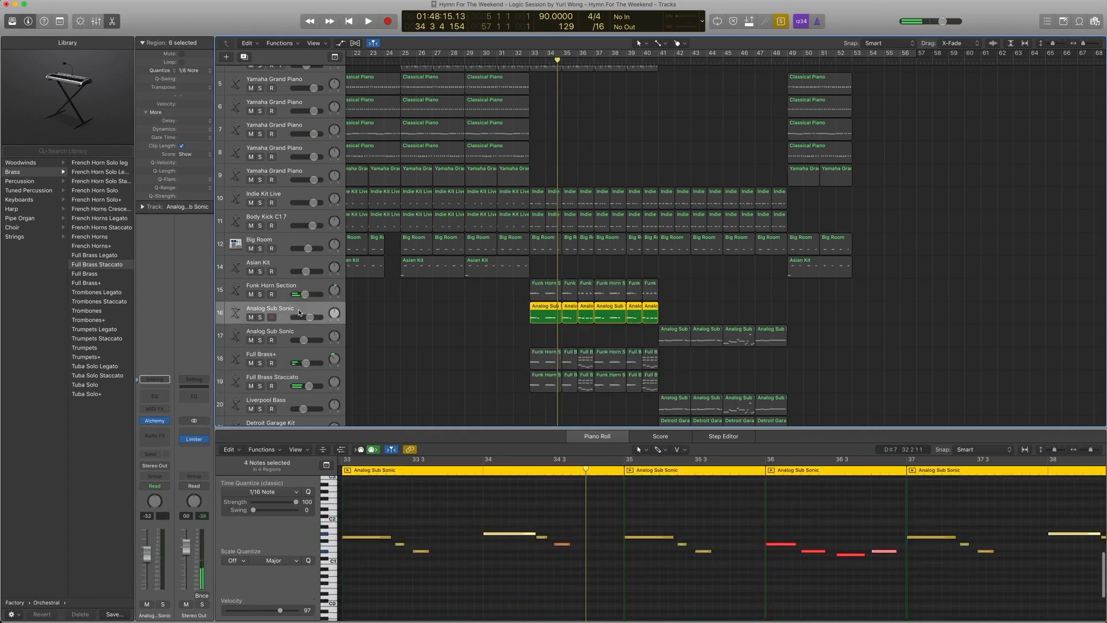
scroll(299, 316, "left", 1)
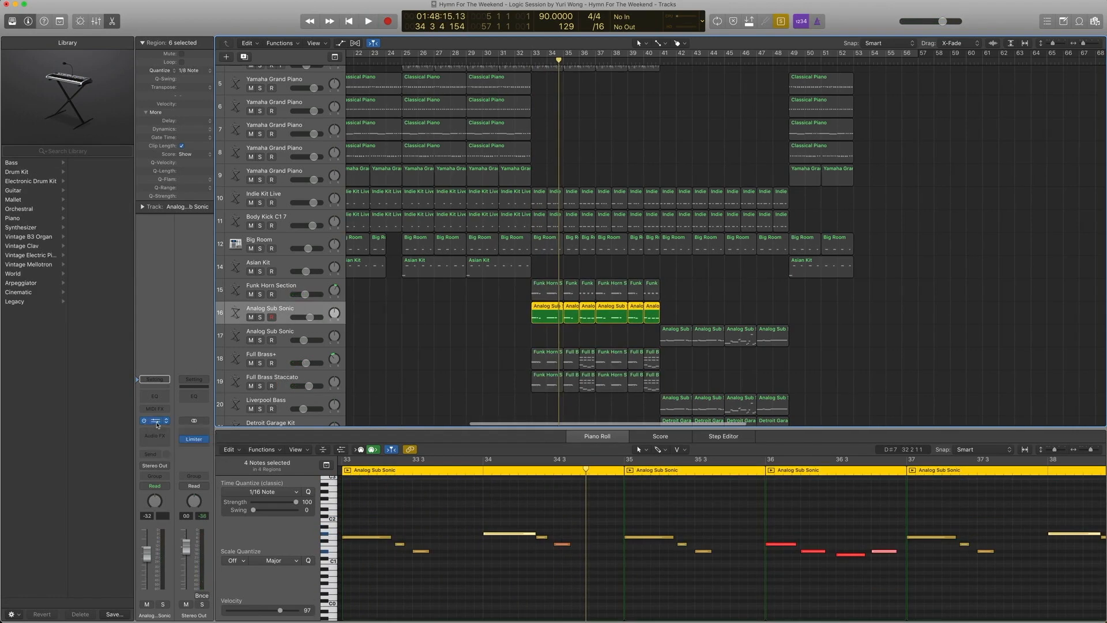
left_click(157, 421)
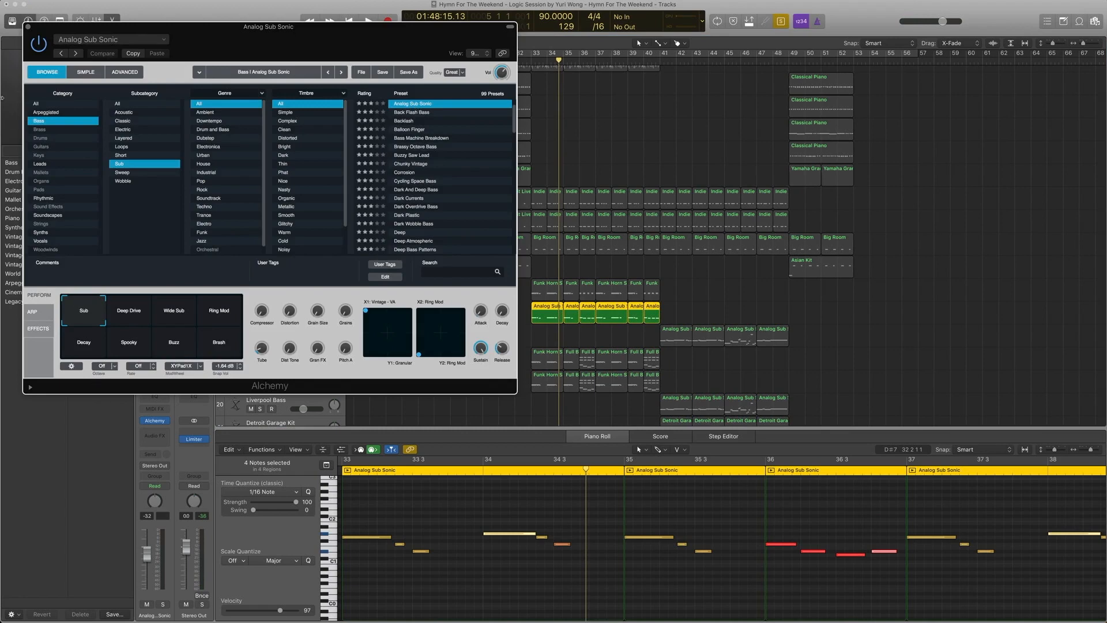
left_click(28, 26)
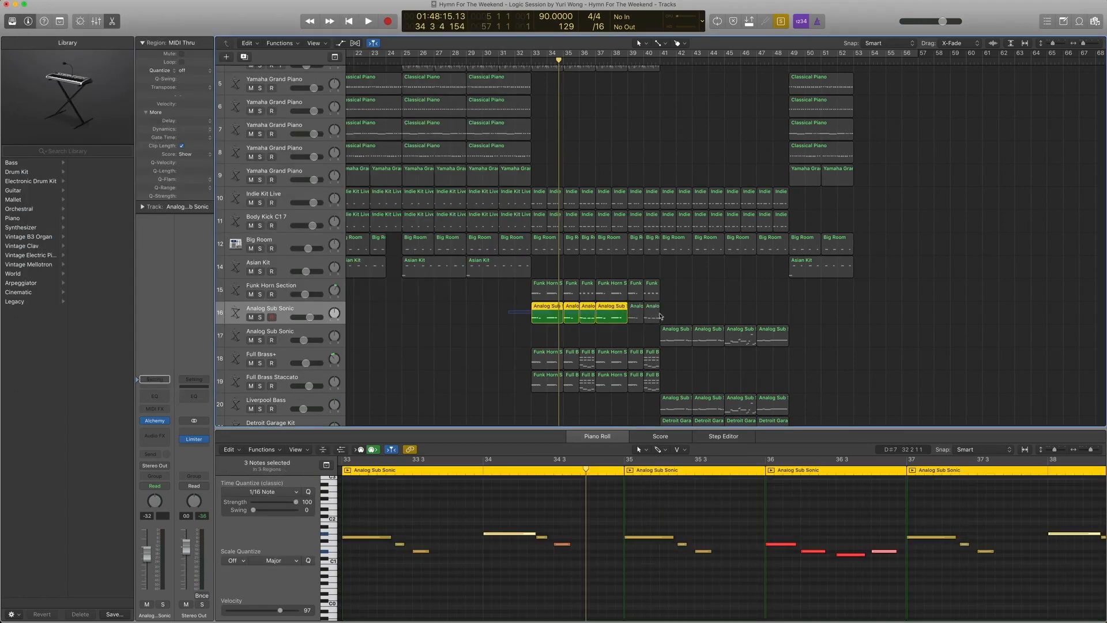
- Play the Analog Sub Sonic regions at bars 33–40 on their own and return the playhead to bar 33
key("space")
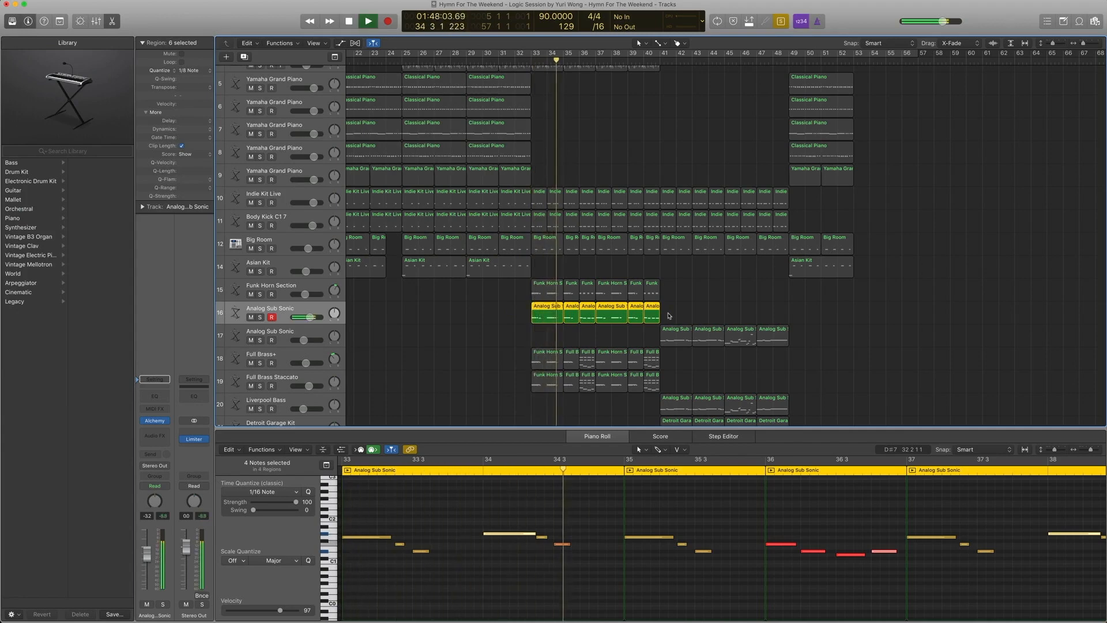
key("space")
key("comma")
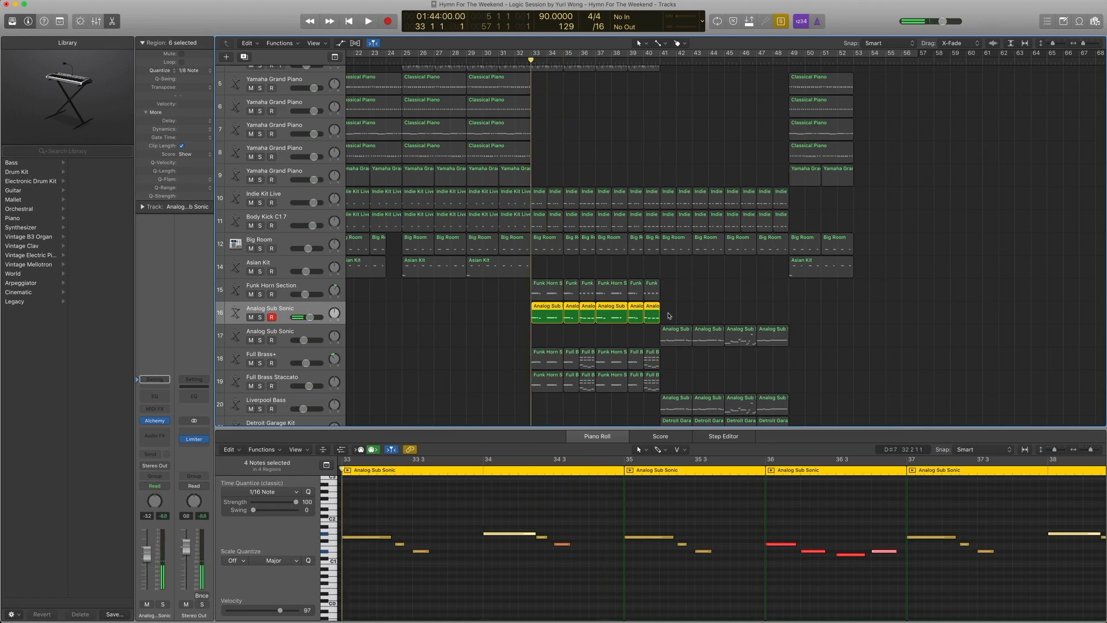
- Select the Funk Horn Section, Analog Sub Sonic, Full Brass+ and Full Brass Staccato regions together and play them soloed from bar 33
left_click_drag(649, 402, 541, 295)
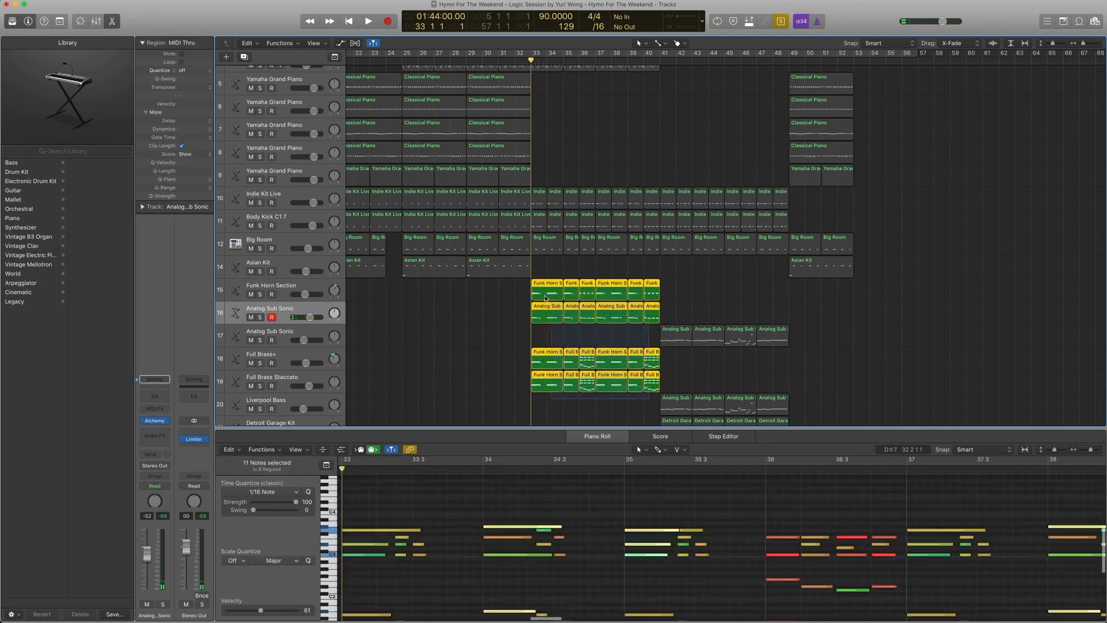
key("space")
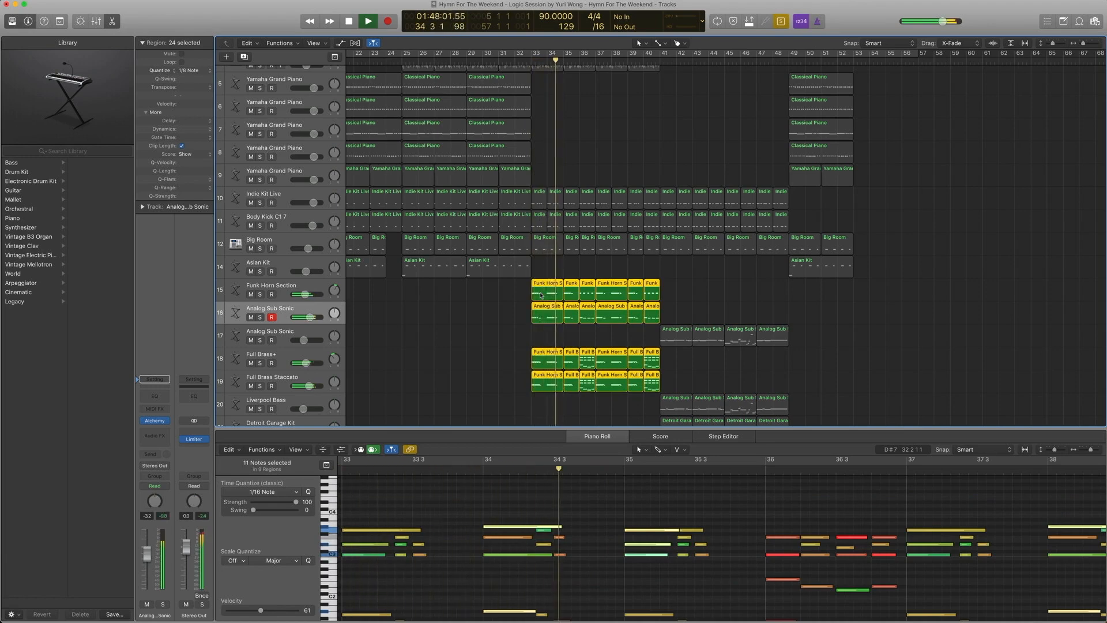
key("space")
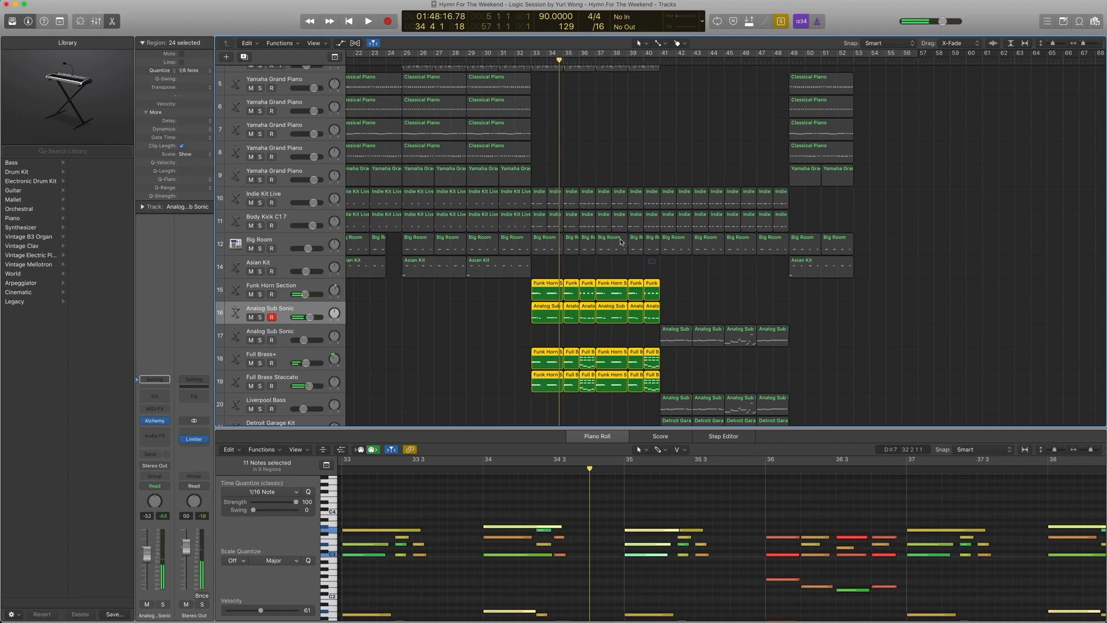
- Add the Indie Kit Live, Body Kick, Big Room and Turkish Calm Riq 03 regions to the soloed brass and bass while playing bars 33–38
left_click_drag(658, 258, 543, 197)
key("space")
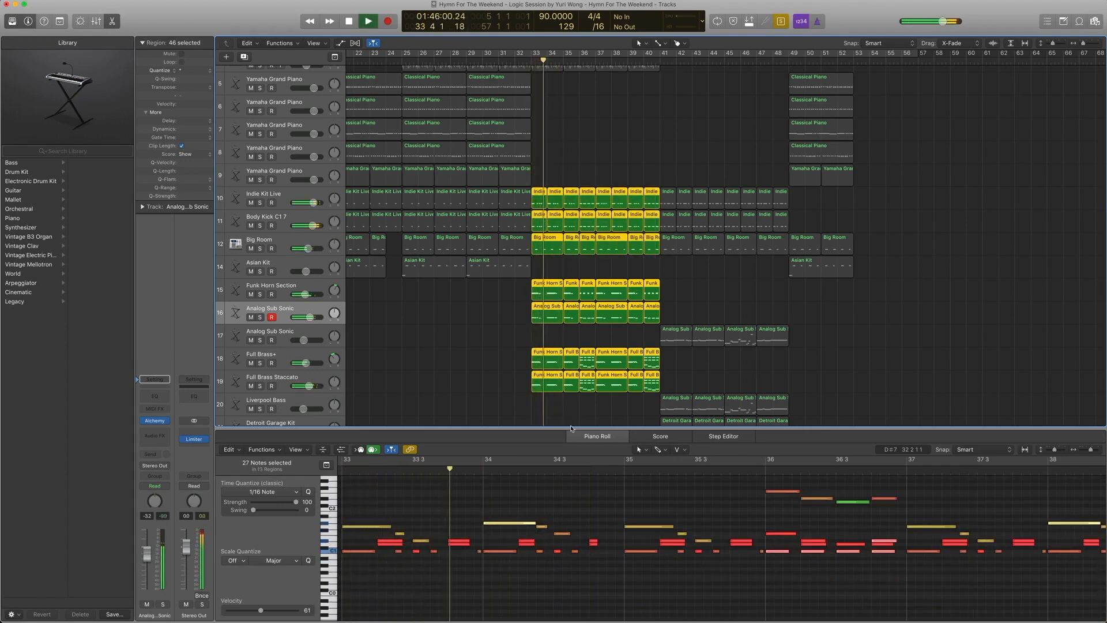
scroll(595, 248, "up", 2)
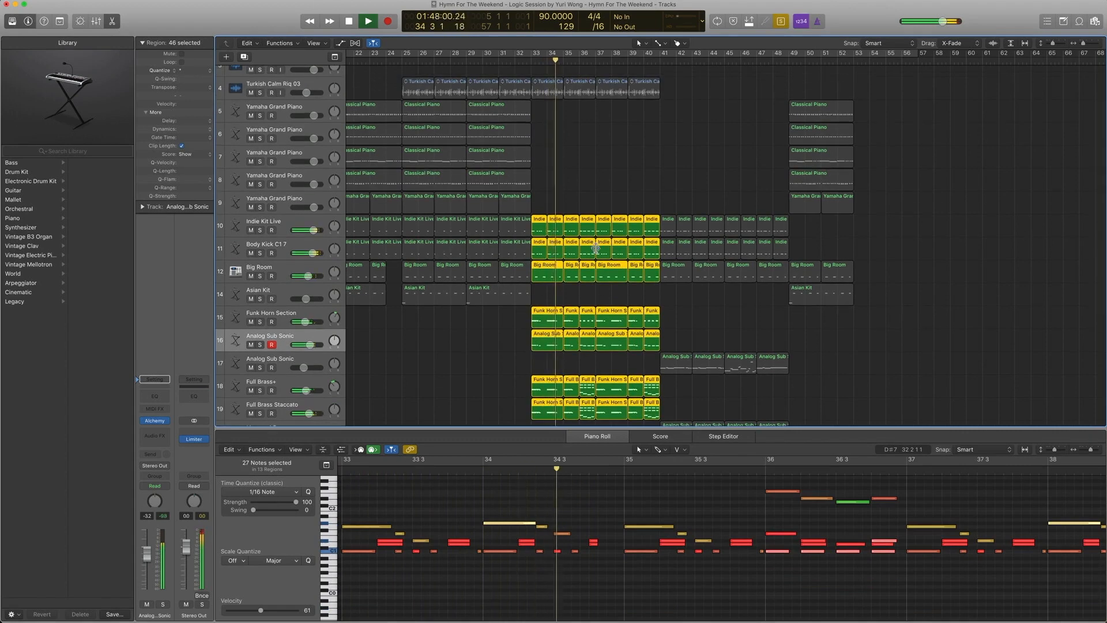
left_click_drag(649, 119, 558, 95)
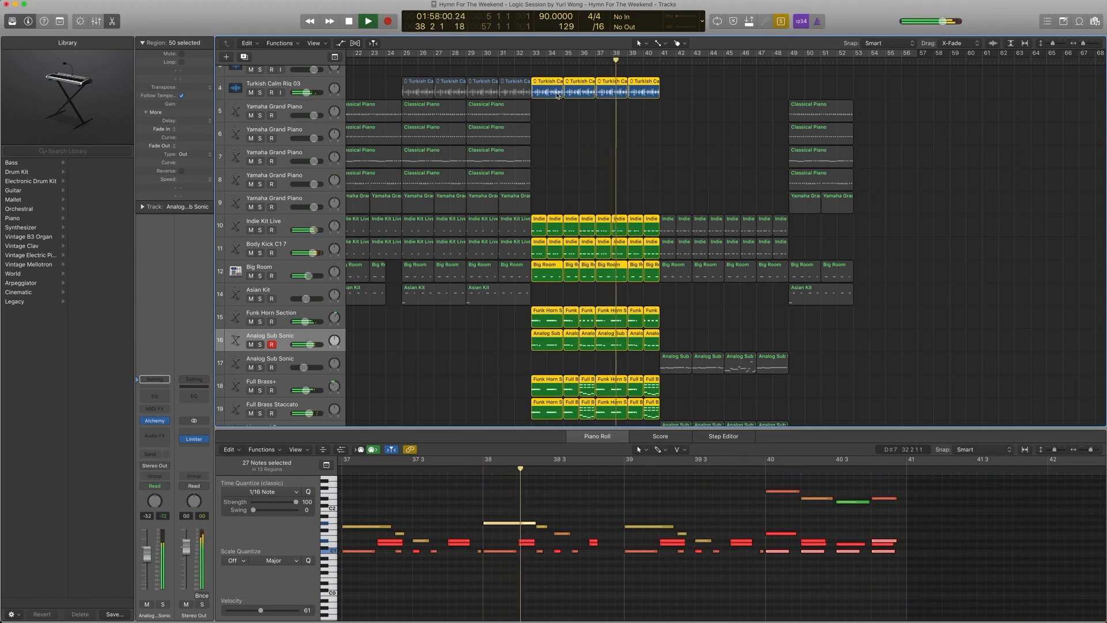
key("space")
- Turn solo off, close the Piano Roll and deselect all regions in the arrangement
key("ctrl+s")
scroll(489, 382, "down", 1)
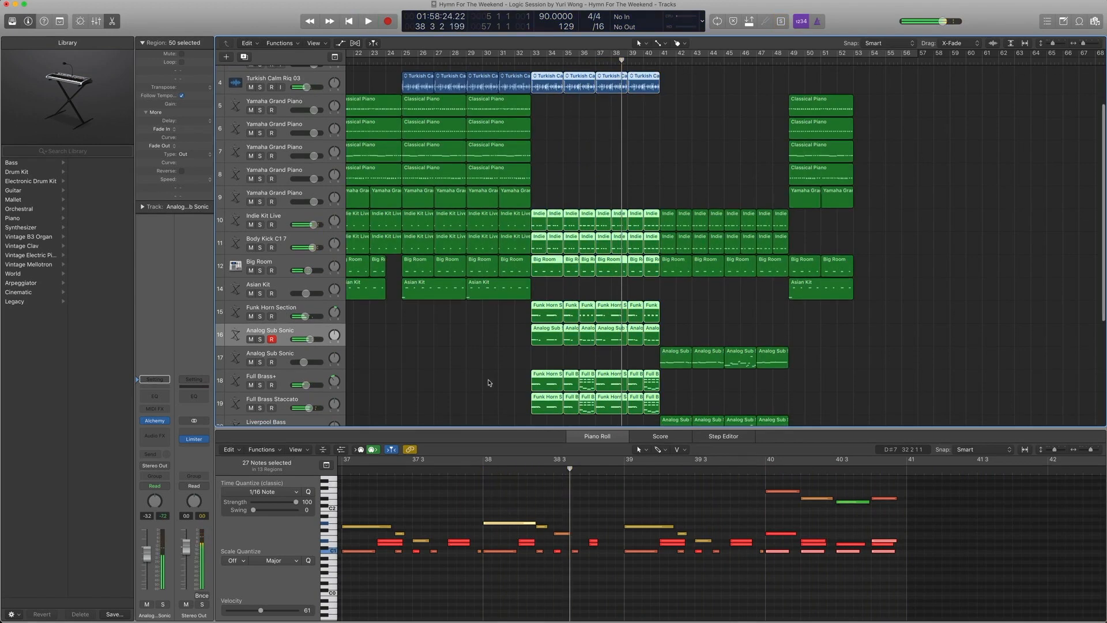
key("p")
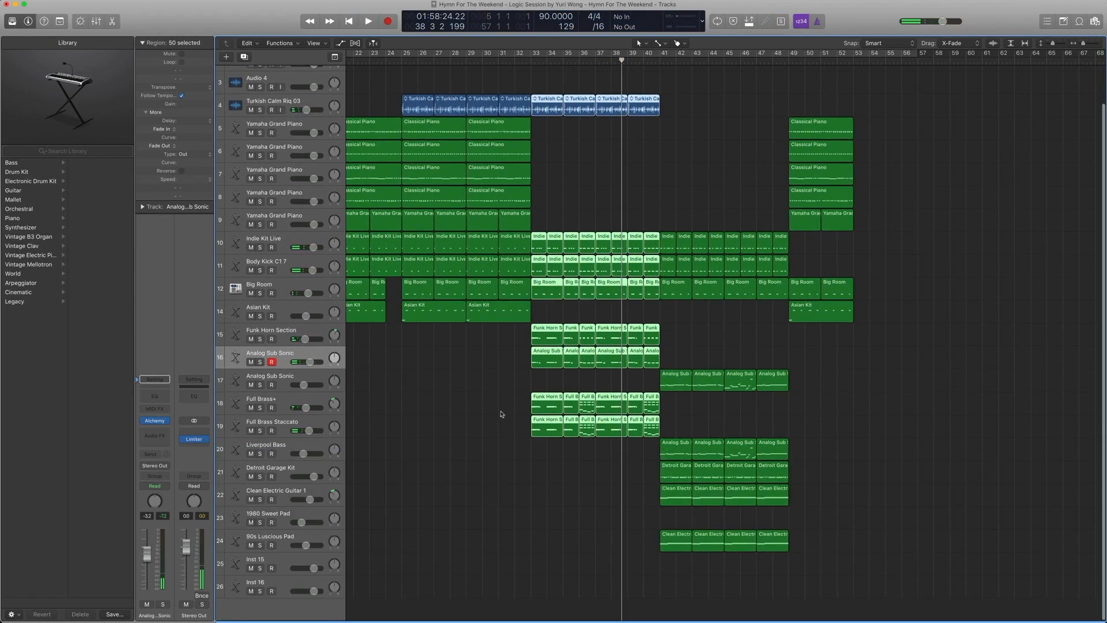
scroll(473, 364, "up", 1)
scroll(473, 364, "right", 2)
scroll(473, 364, "right", 3)
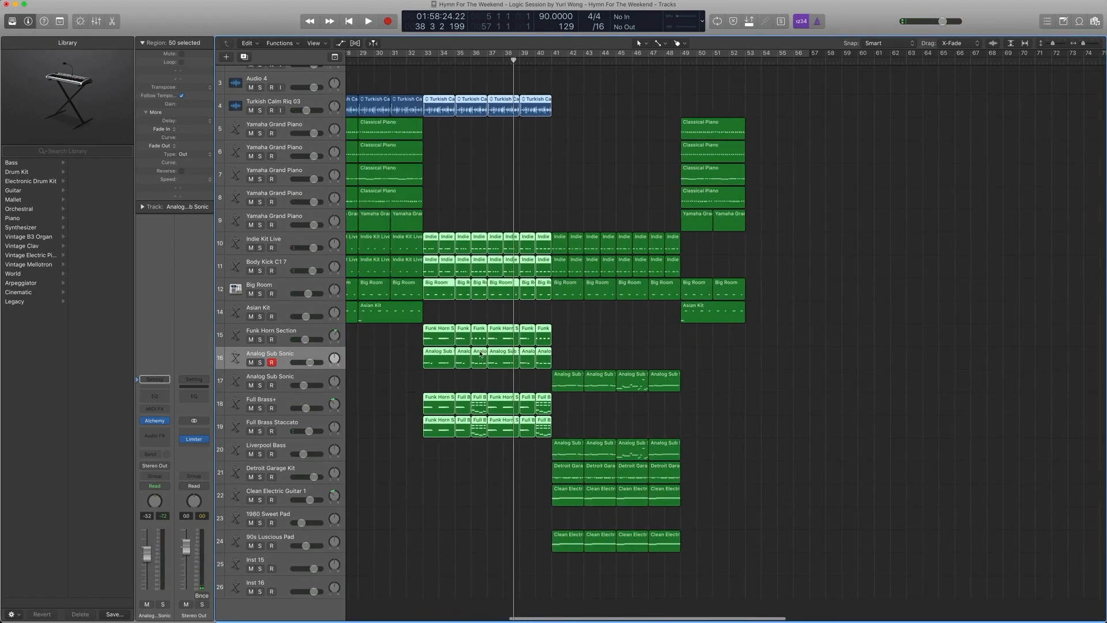
left_click(485, 310)
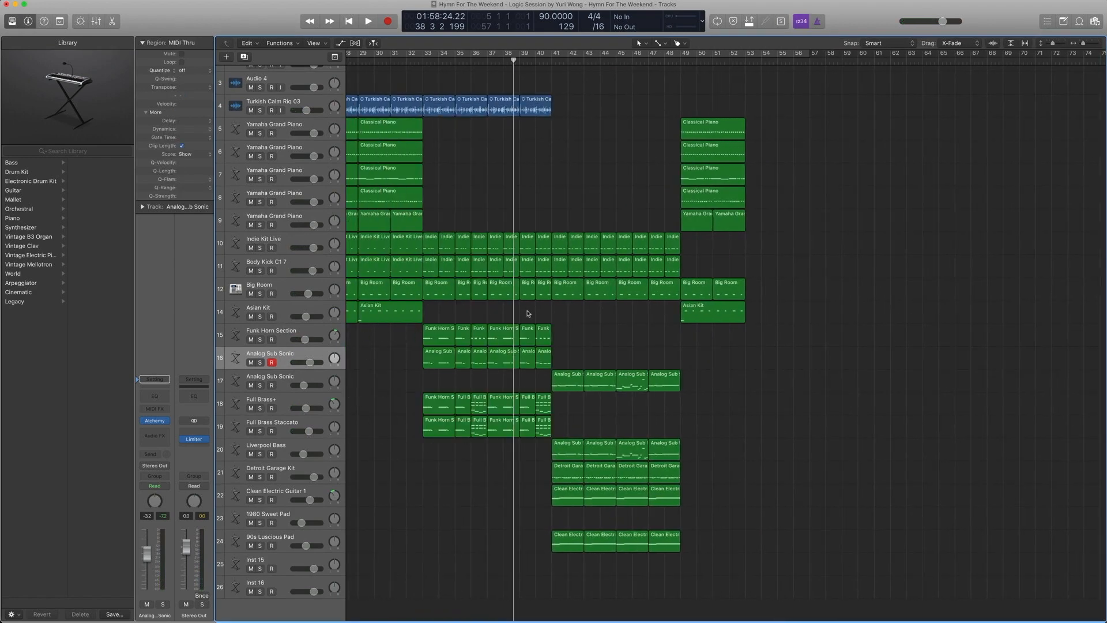
- Move the playhead to bar 41, where the next section begins
key("period")
key("period")
key("period")
key("period")
key("comma")
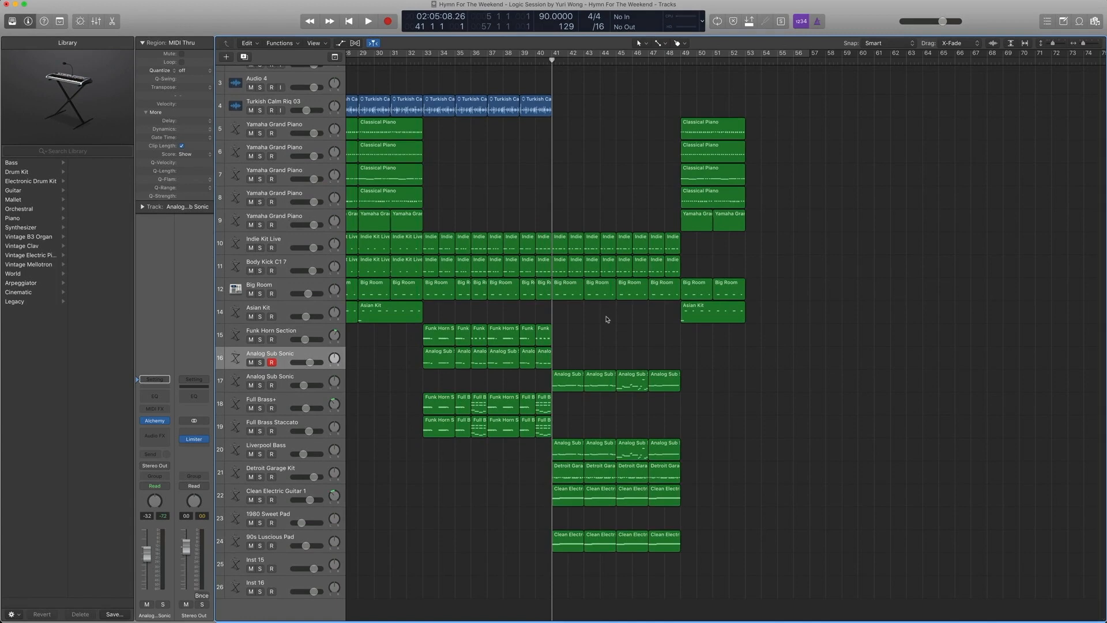
- Show the Alchemy preset of the Analog Sub Sonic track at bars 41–48 and compare the track with the Analog Sub Sonic track above it
left_click_drag(714, 379, 559, 386)
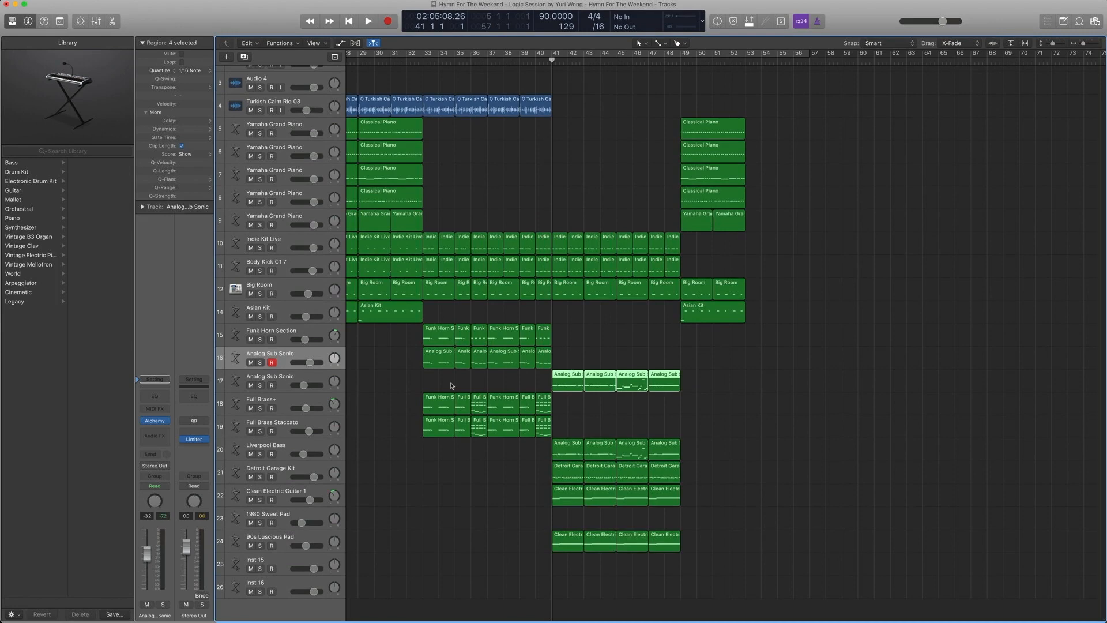
left_click(301, 376)
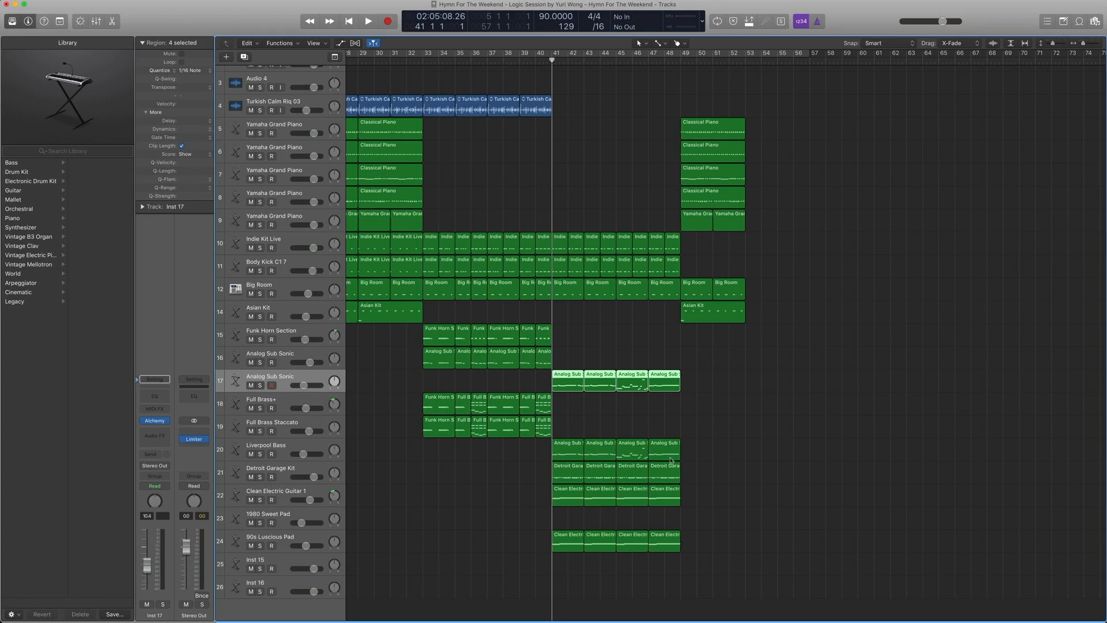
left_click(697, 413)
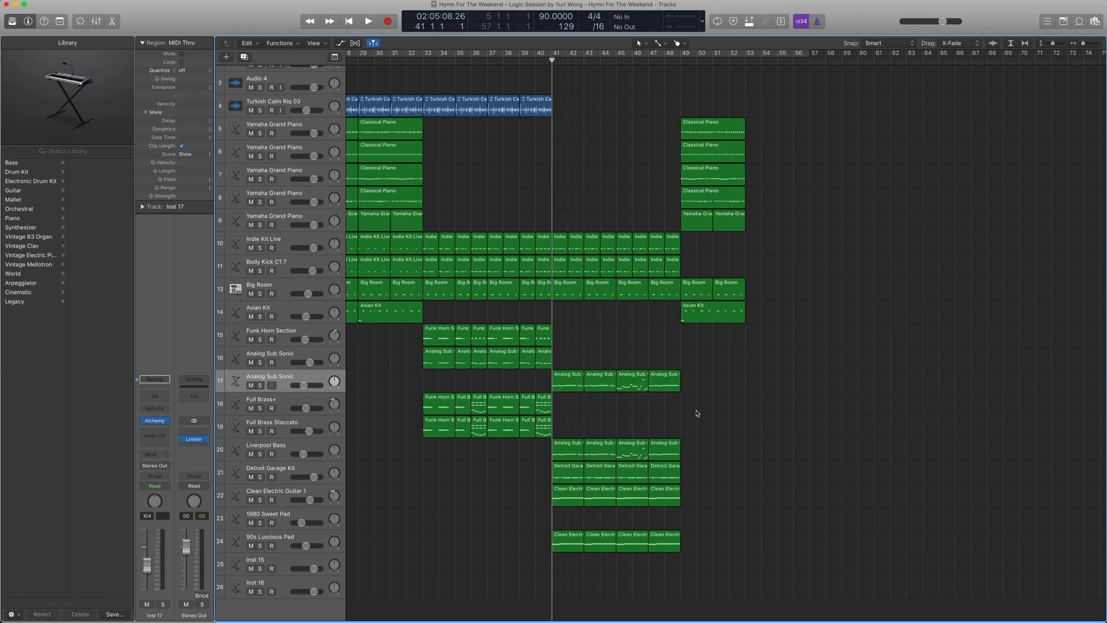
left_click(315, 384)
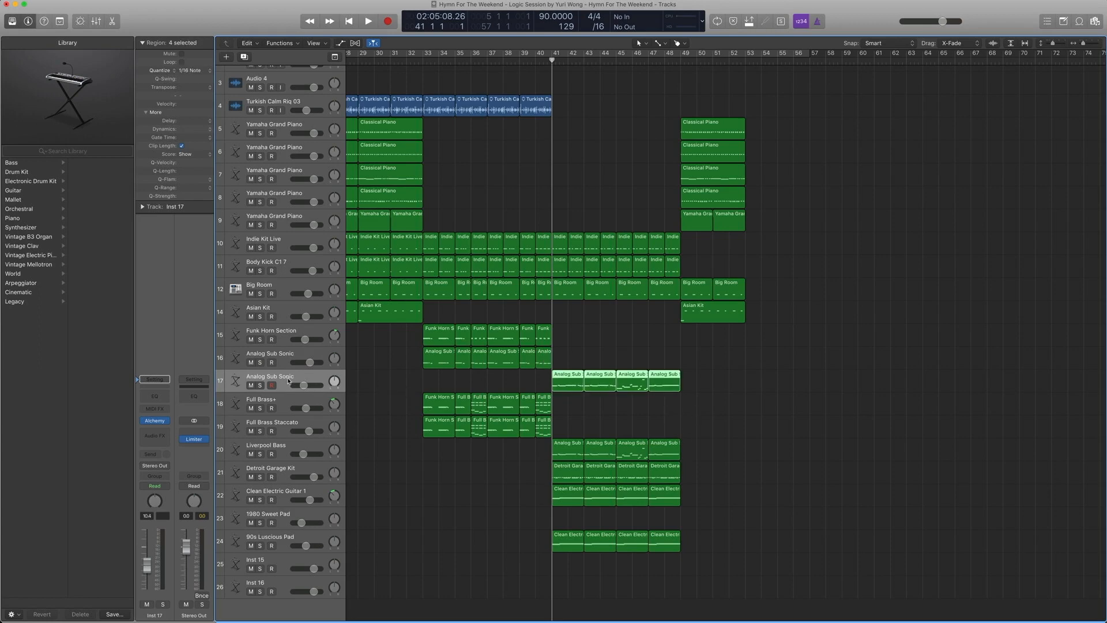
left_click(155, 421)
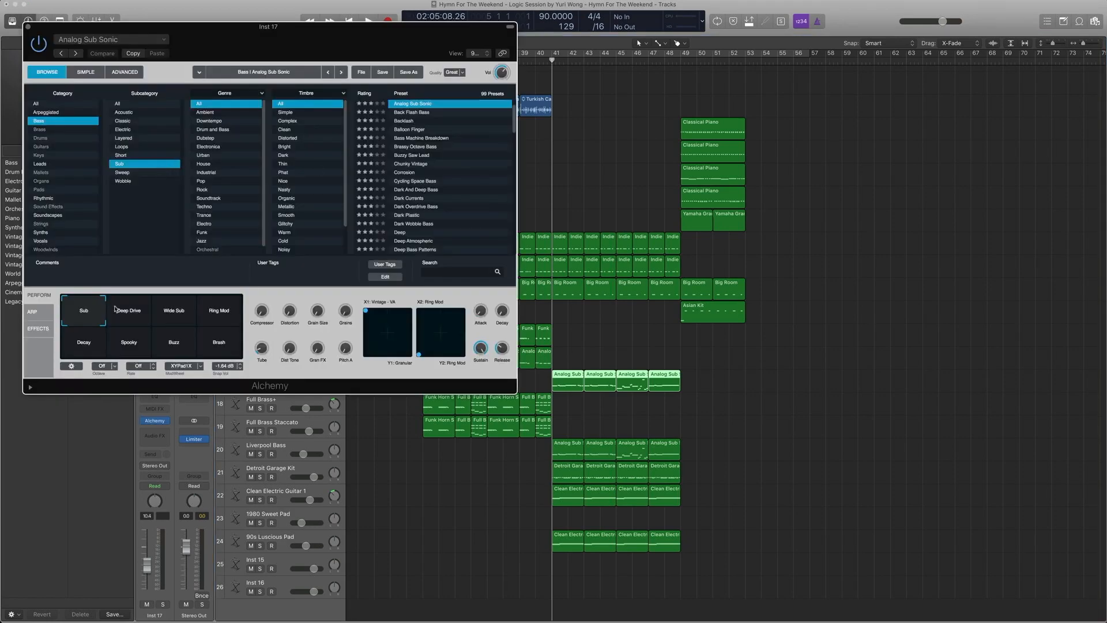
key("super+w")
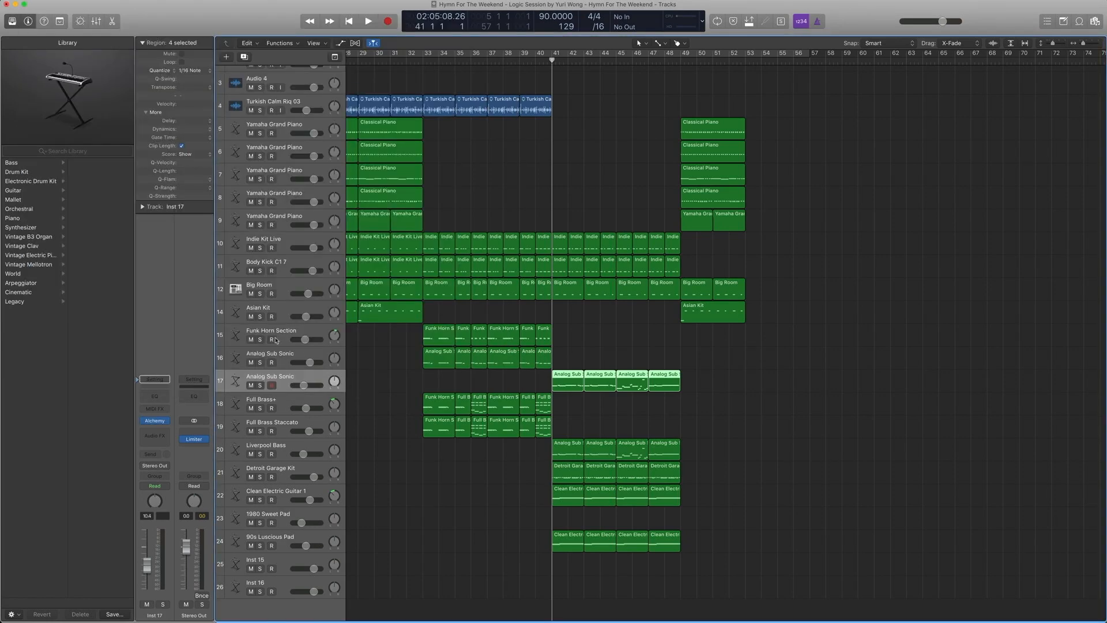
left_click(286, 356)
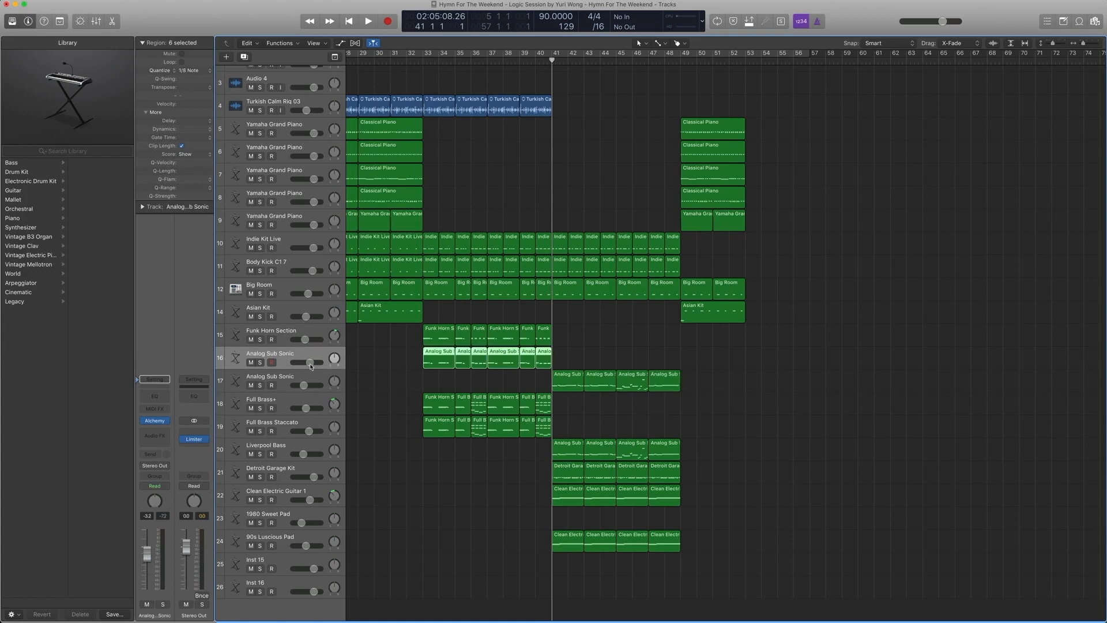
left_click(288, 378)
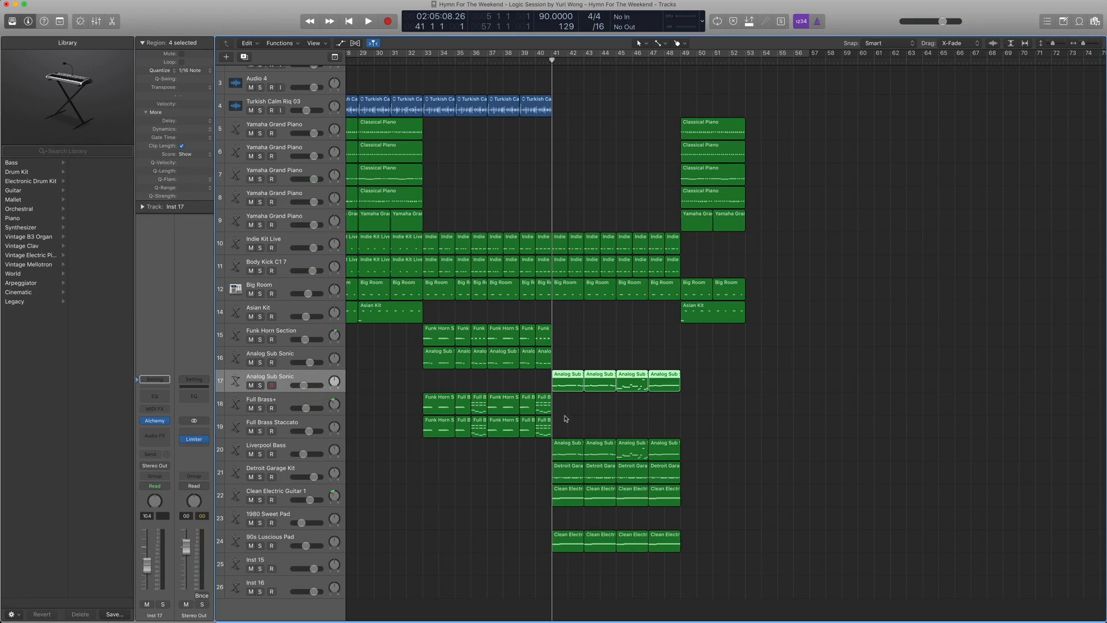
- Select the Liverpool Bass track and show its EXS24 instrument under Bass, Electric Bass in the Library
left_click(284, 455)
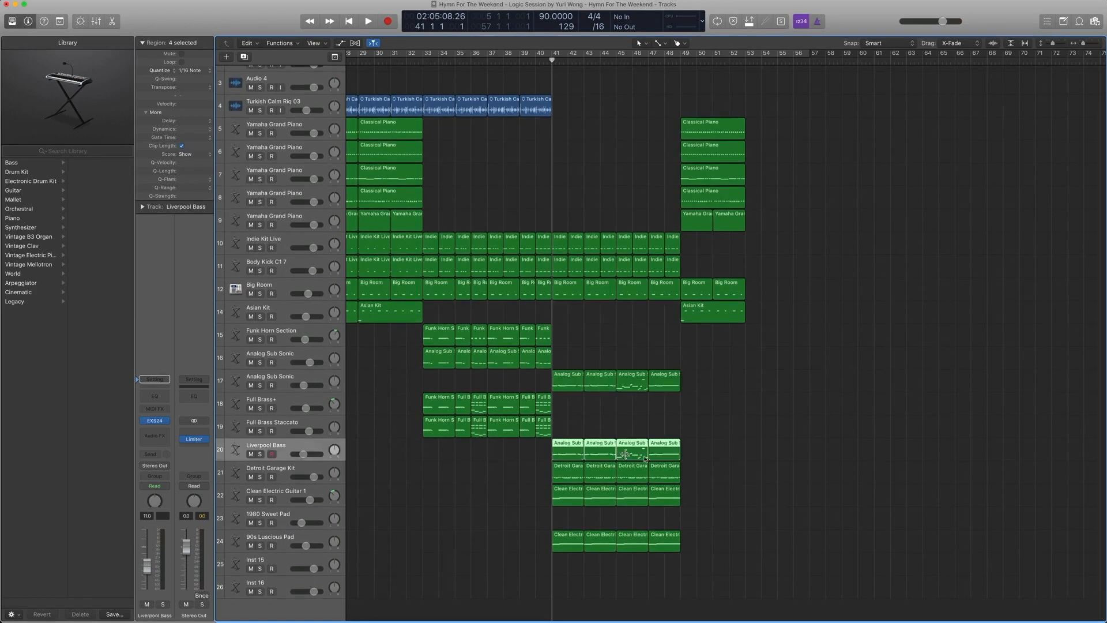
left_click(371, 455)
key("super+z")
left_click(141, 424)
scroll(85, 263, "left", 3)
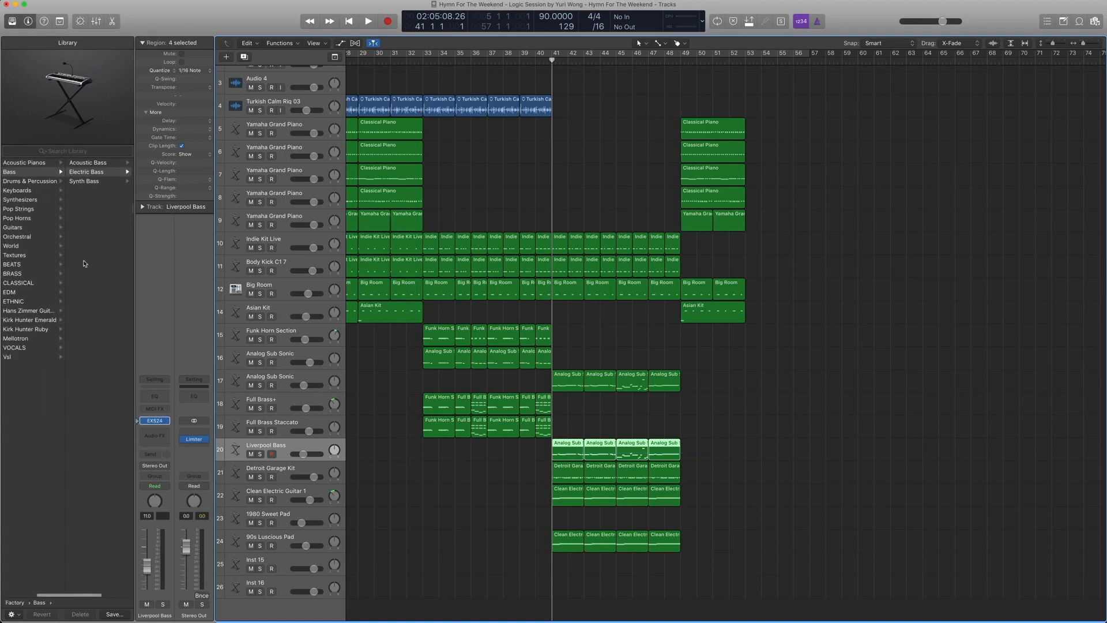
left_click(87, 172)
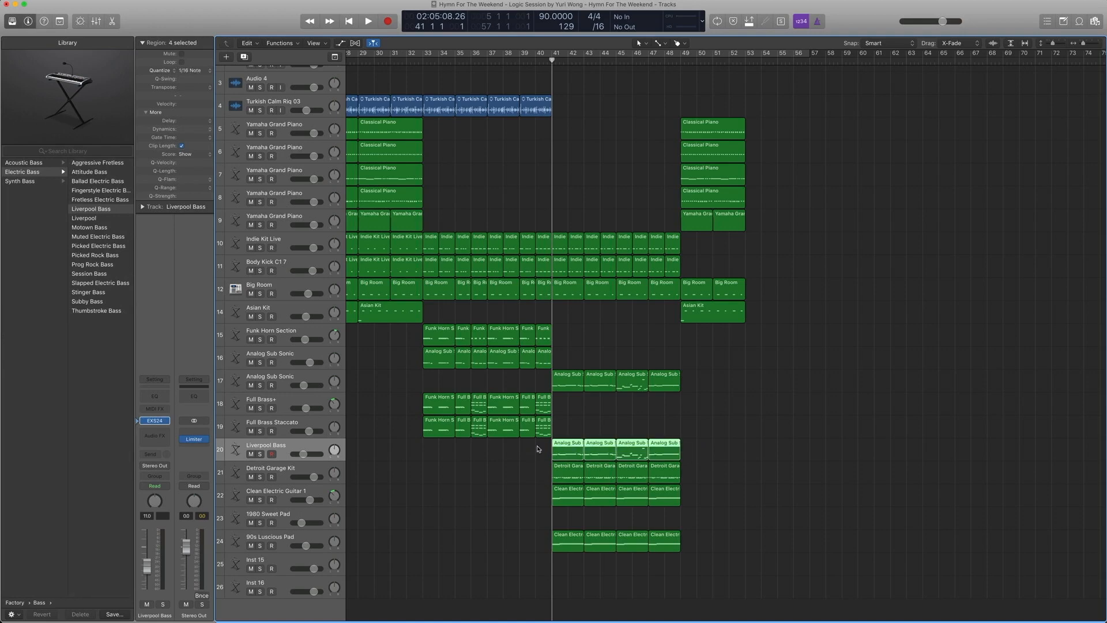
- Open the Liverpool Bass regions in the Piano Roll and play them soloed from bar 41
double_click(566, 445)
key("ctrl+s")
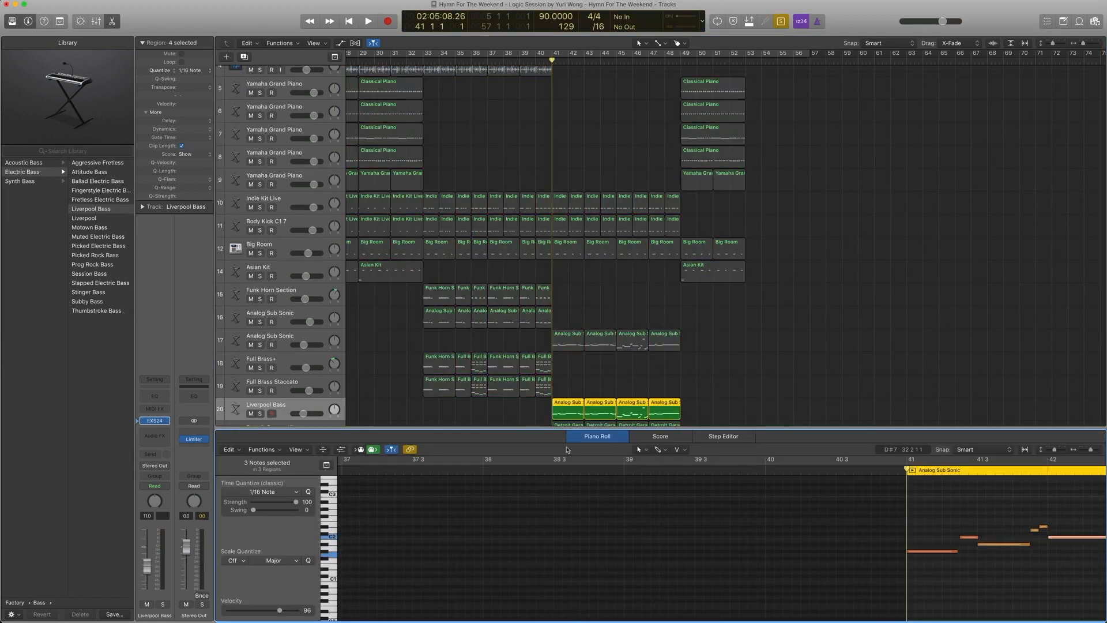
key("space")
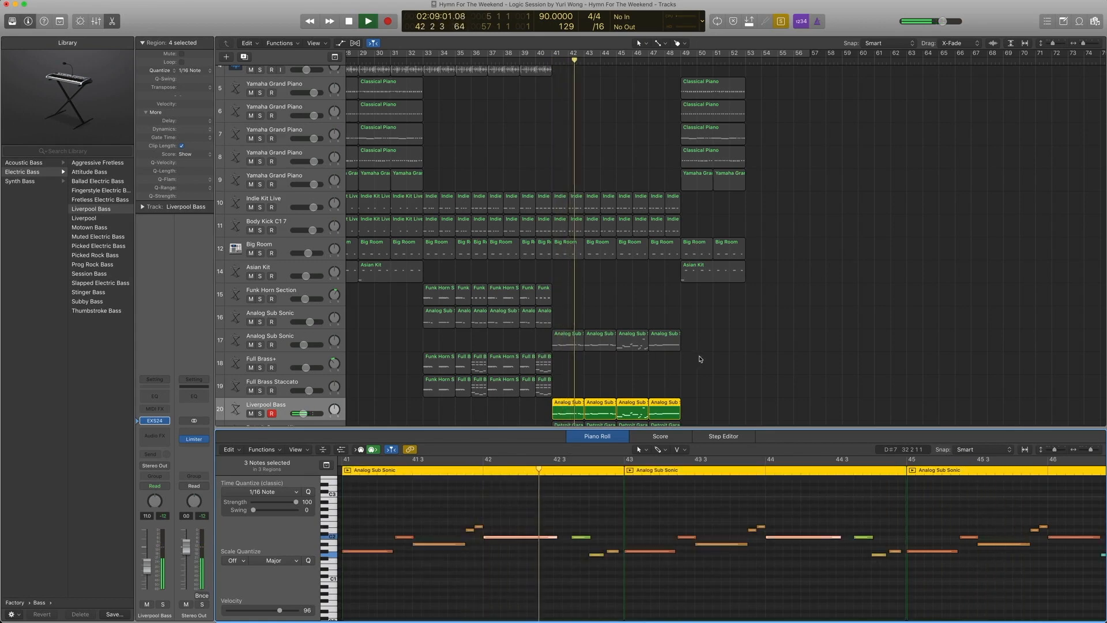
- Compare the soloed Liverpool Bass with and without the Analog Sub Sonic regions at bars 41–48 during playback
left_click_drag(699, 355, 570, 341)
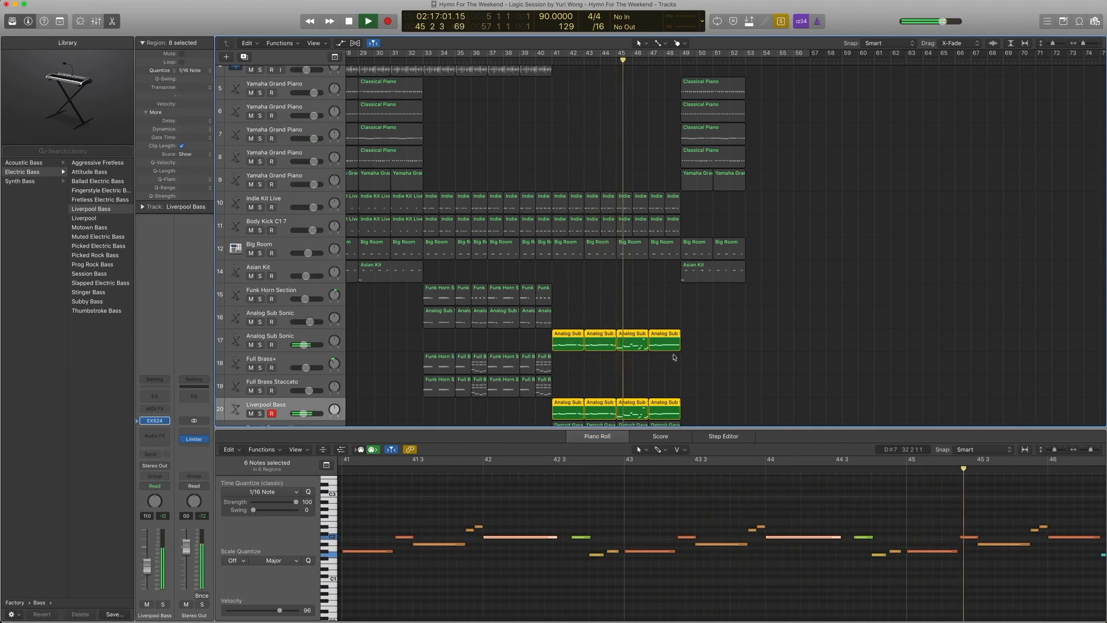
left_click_drag(689, 359, 570, 344)
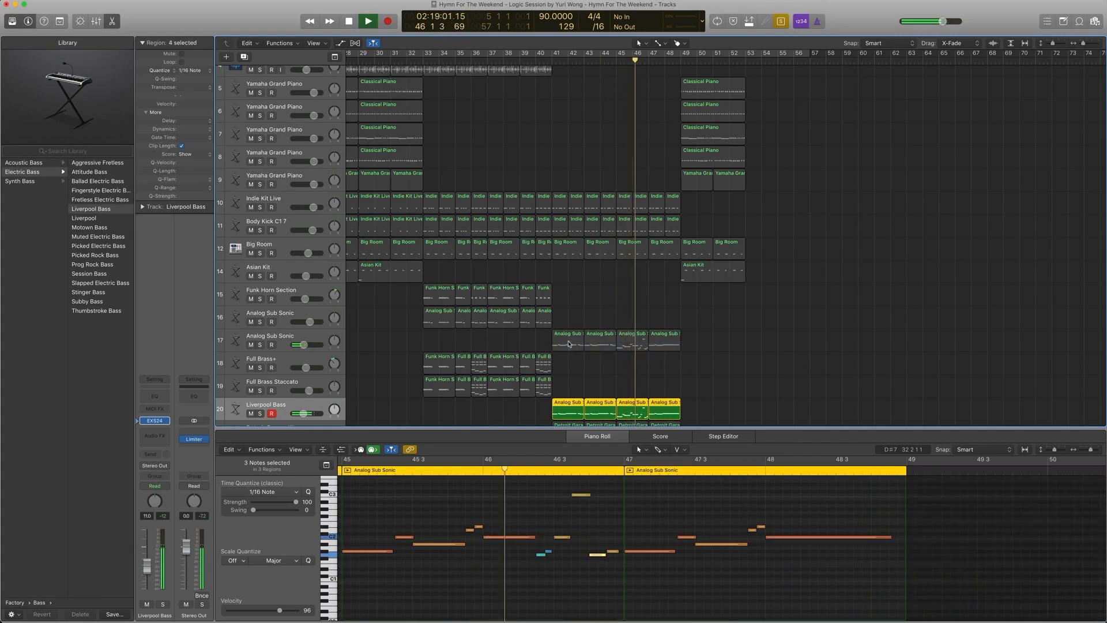
key("space")
- With solo off, select the Analog Sub Sonic and Liverpool Bass regions at bars 41–48 together and show the tracks below them
scroll(648, 316, "down", 2)
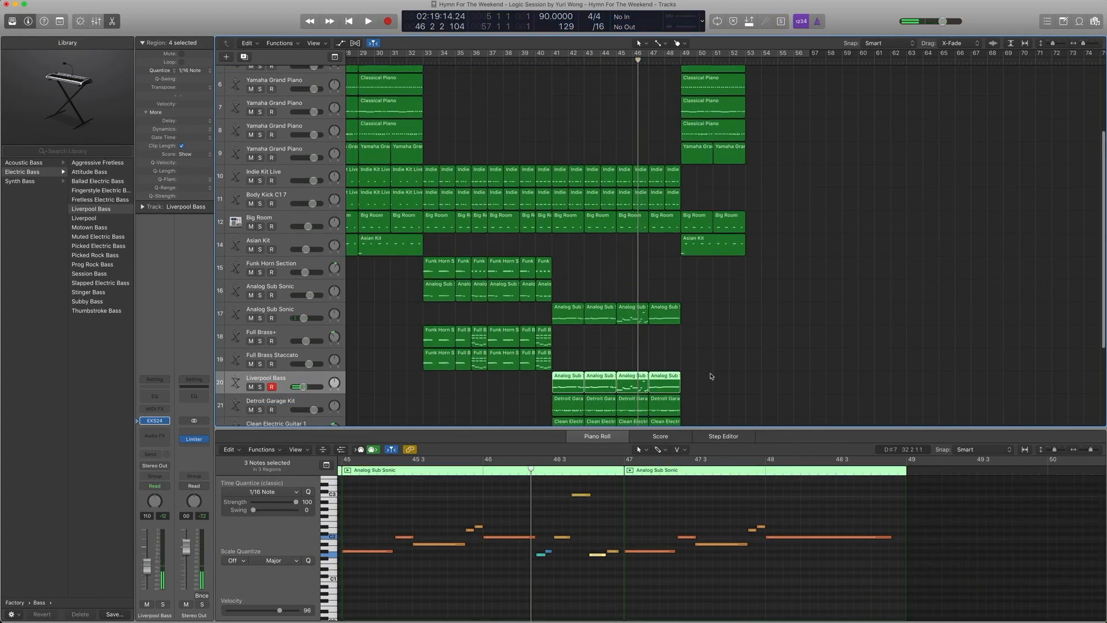
left_click_drag(712, 376, 569, 317)
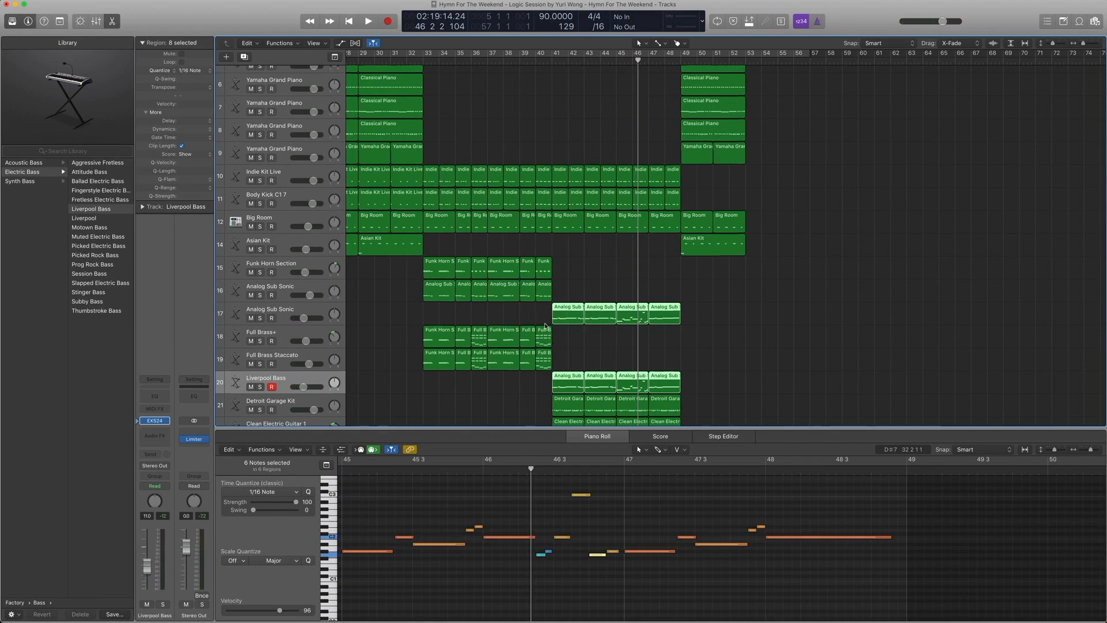
scroll(534, 316, "down", 4)
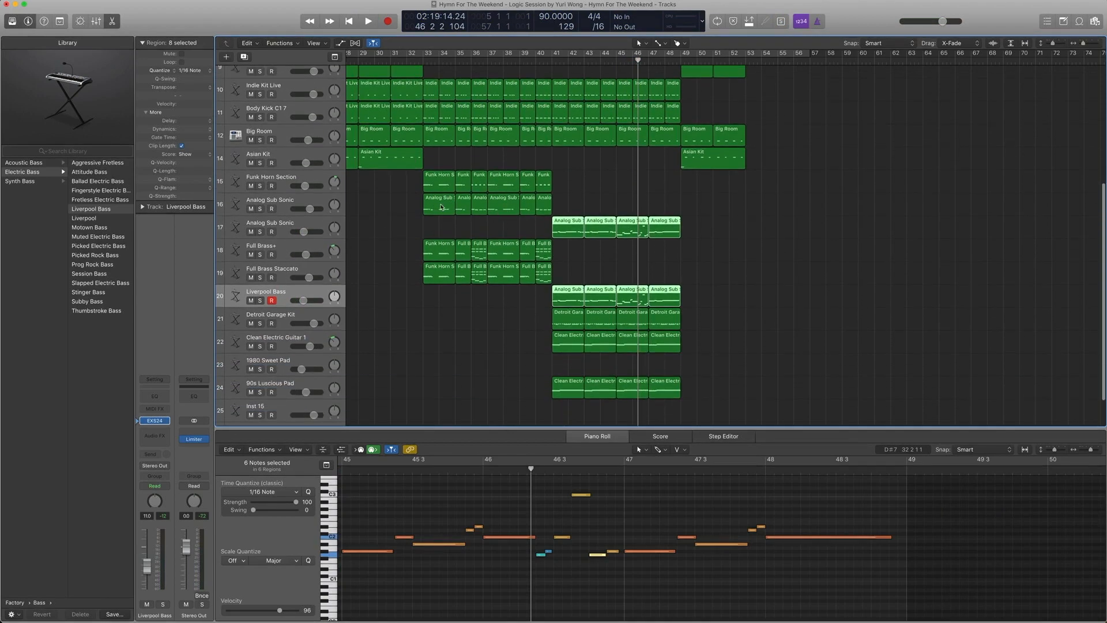
- Select the Detroit Garage Kit track and show its kit in the Library and Drum Kit Designer as its instrument
left_click_drag(555, 274, 694, 305)
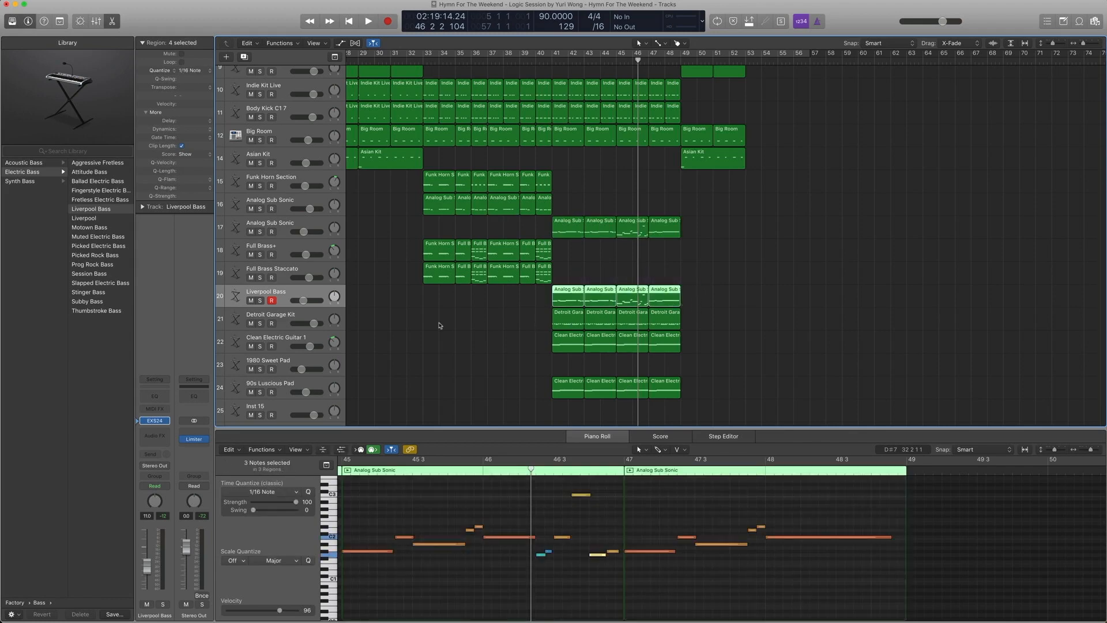
left_click(271, 314)
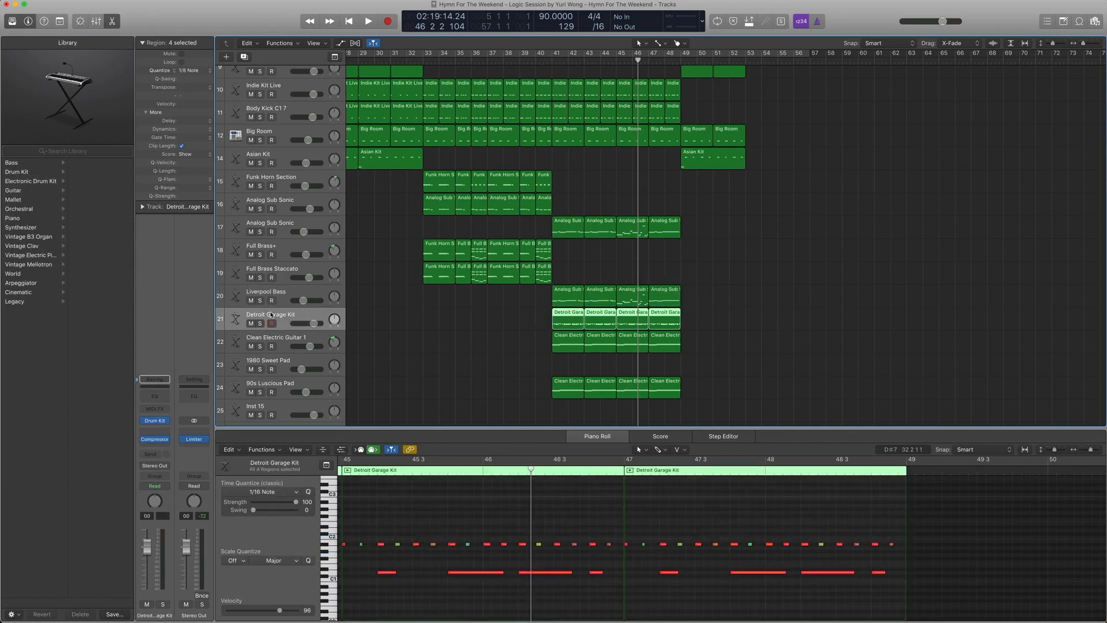
left_click(145, 421)
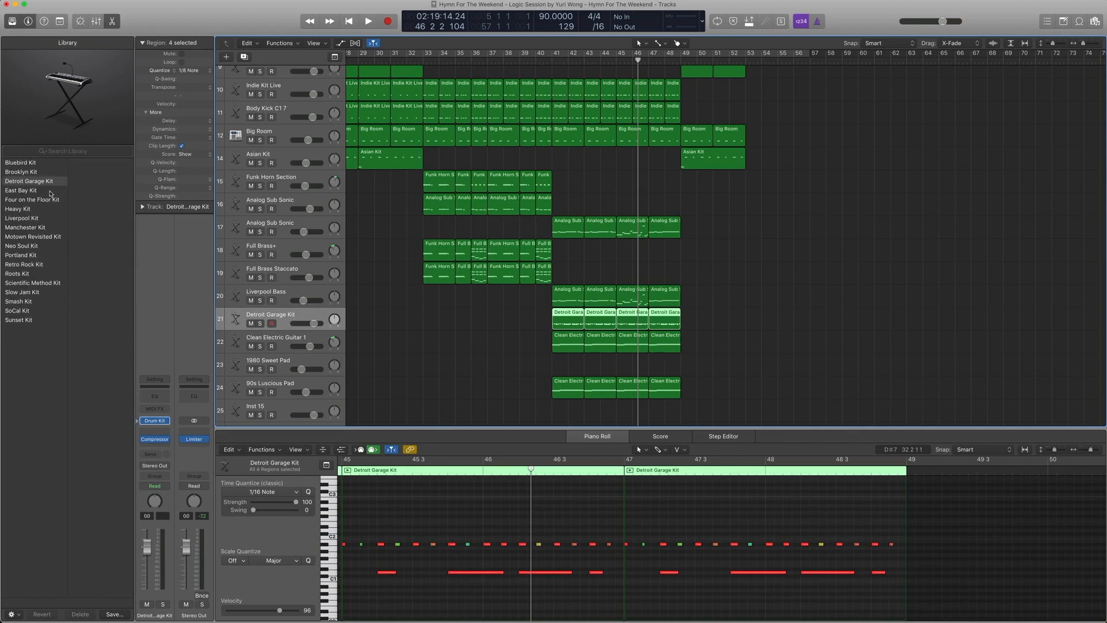
left_click(166, 424)
mouse_move(173, 457)
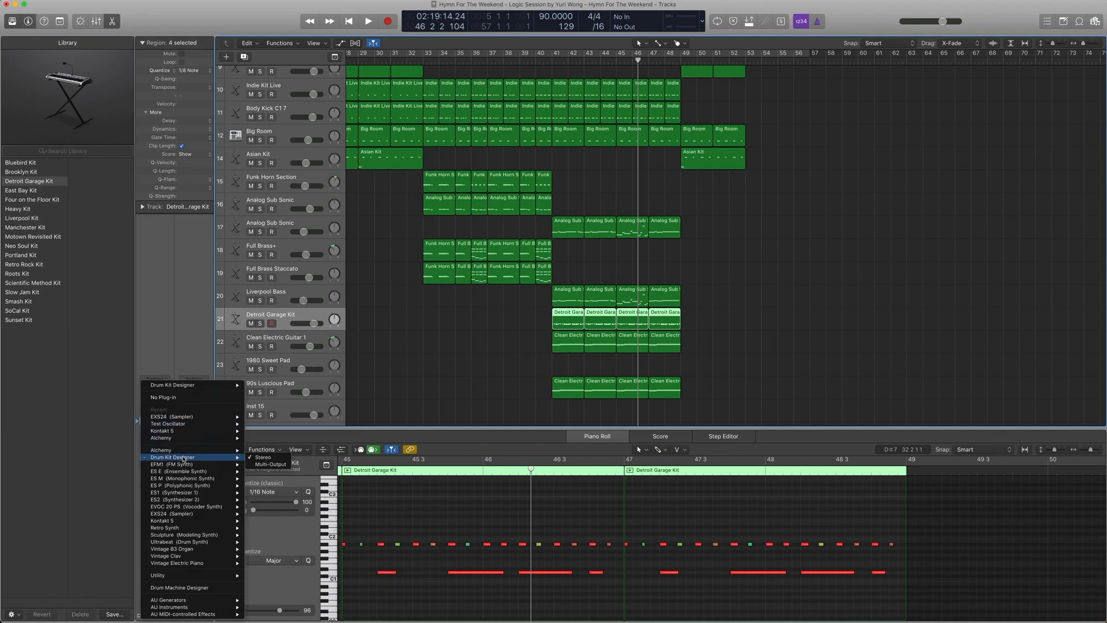
left_click(185, 263)
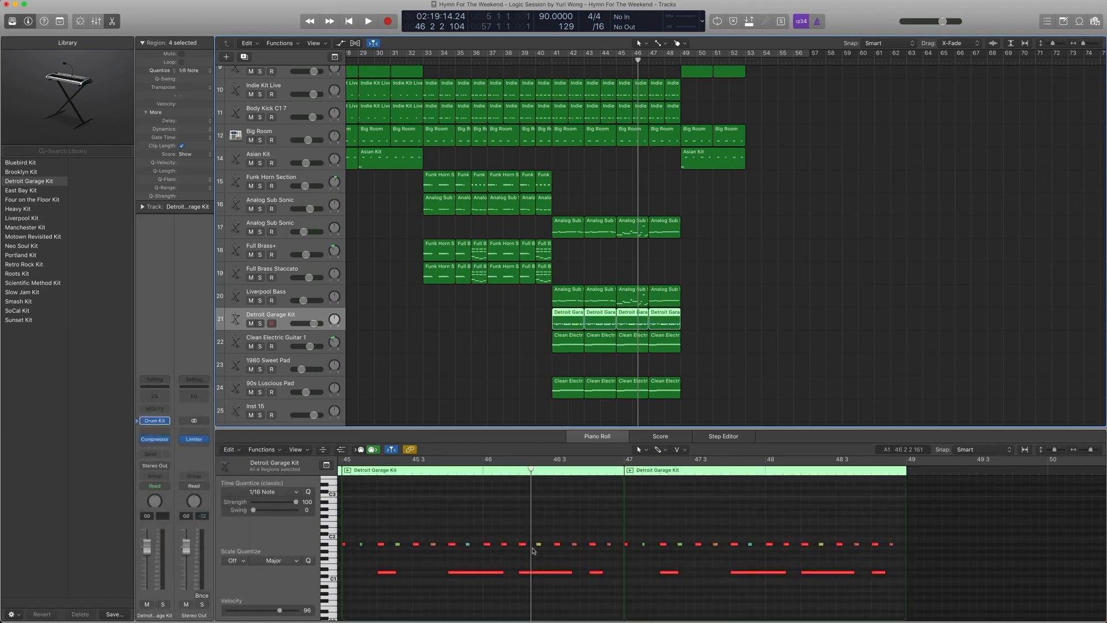
- Solo the Detroit Garage Kit regions and play them from bar 41
scroll(548, 527, "left", 5)
key("ctrl+s")
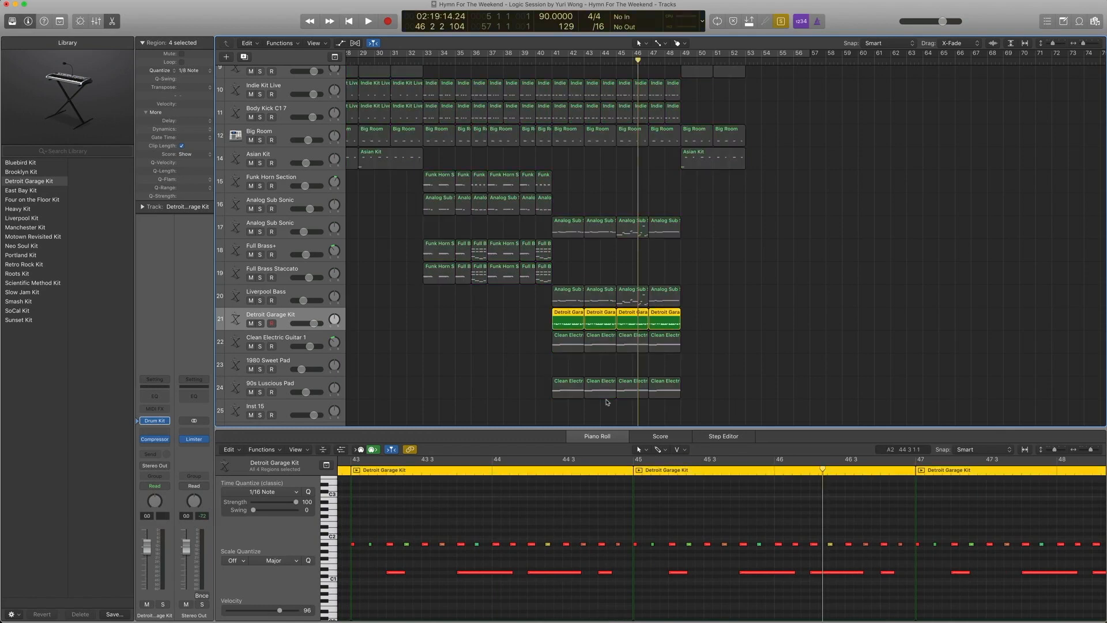
key("comma")
key("comma")
key("comma")
key("comma")
key("comma")
key("comma")
key("space")
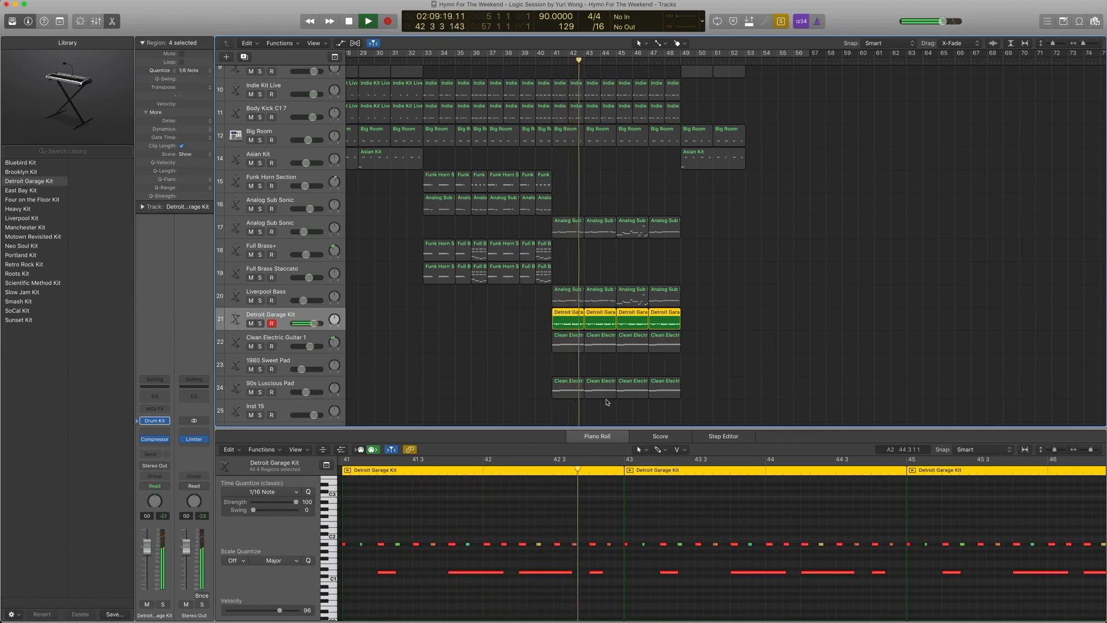
key("space")
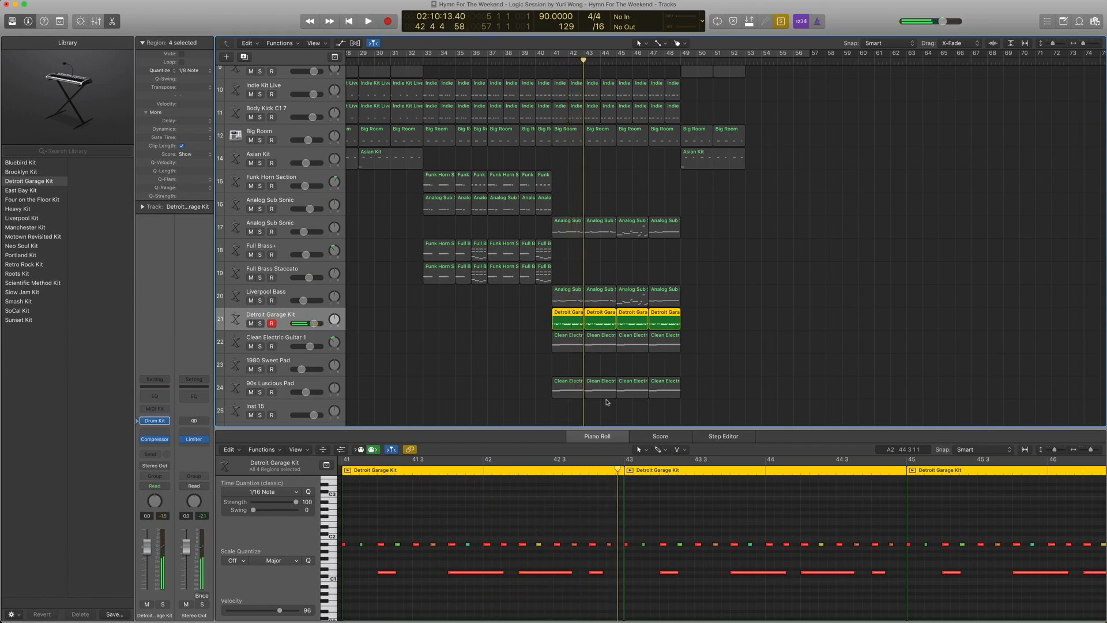
- Add the Indie Kit Live, Body Kick C1 7 and Big Room regions at bars 41–48 to the soloed selection and play from bar 41
key("comma")
key("comma")
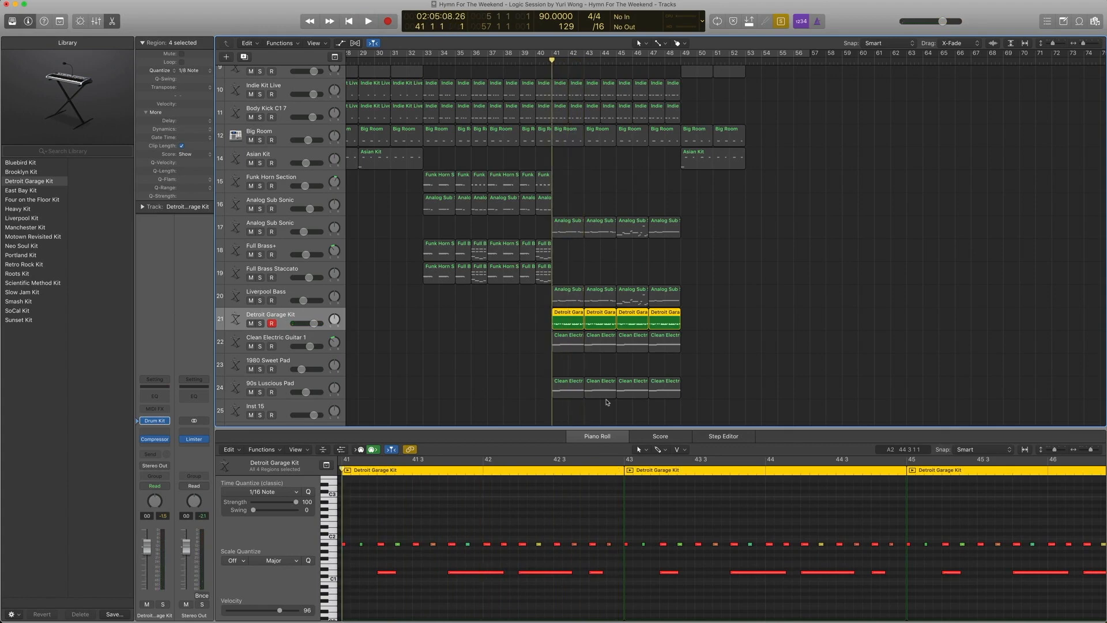
scroll(659, 172, "up", 2)
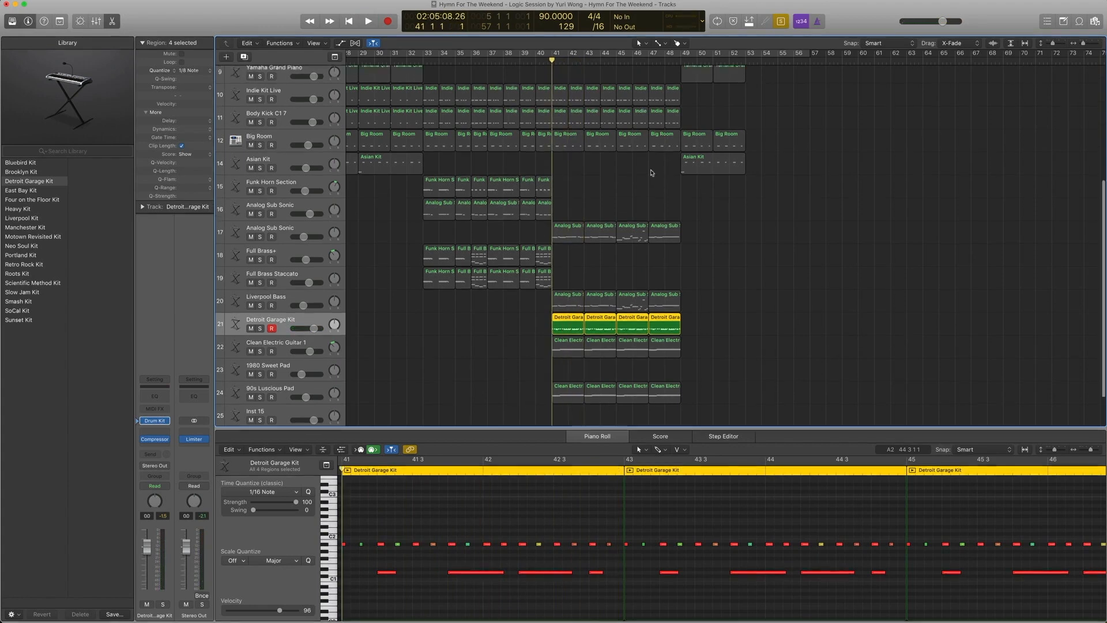
left_click_drag(666, 197, 567, 122)
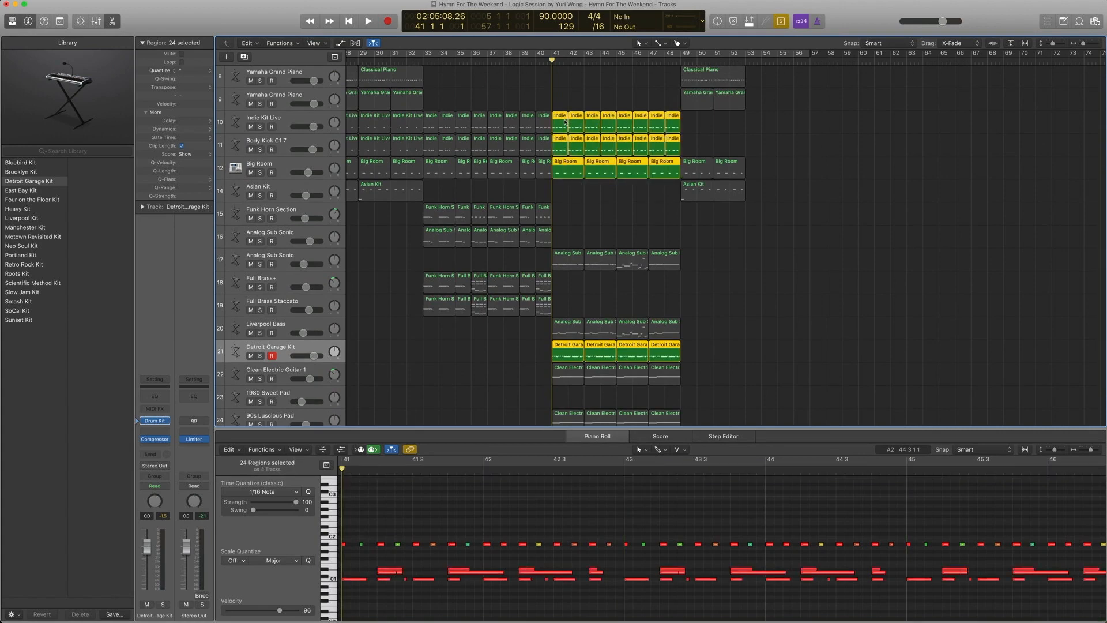
key("space")
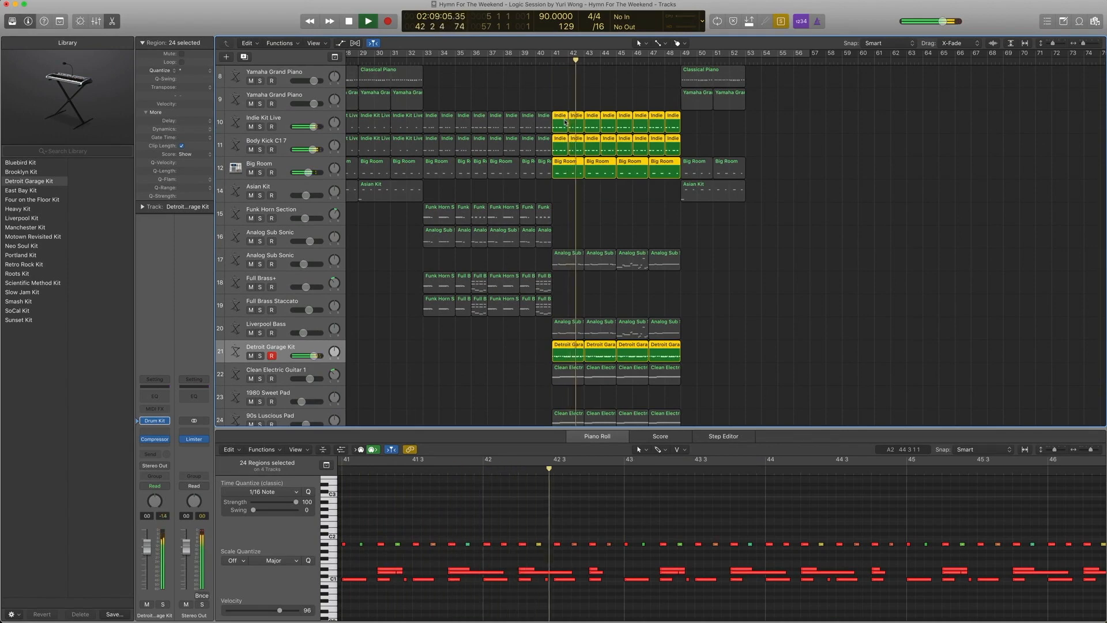
key("space")
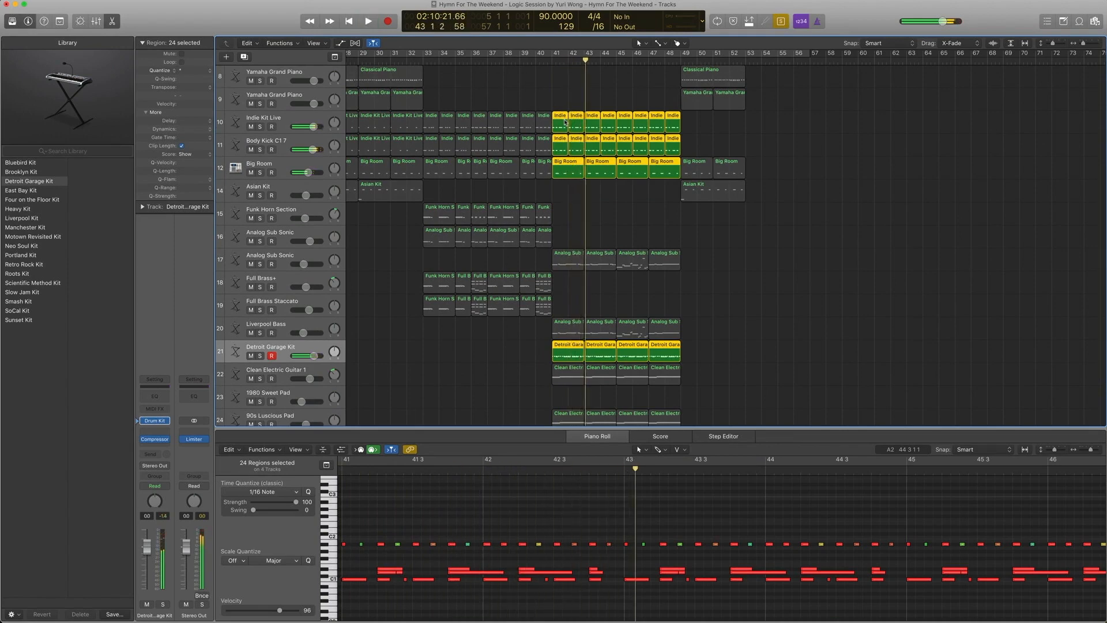
- Select the Clean Electric Guitar 1 track and show its EXS24 instrument under Guitars, Electric Guitars in the Library
scroll(560, 219, "down", 4)
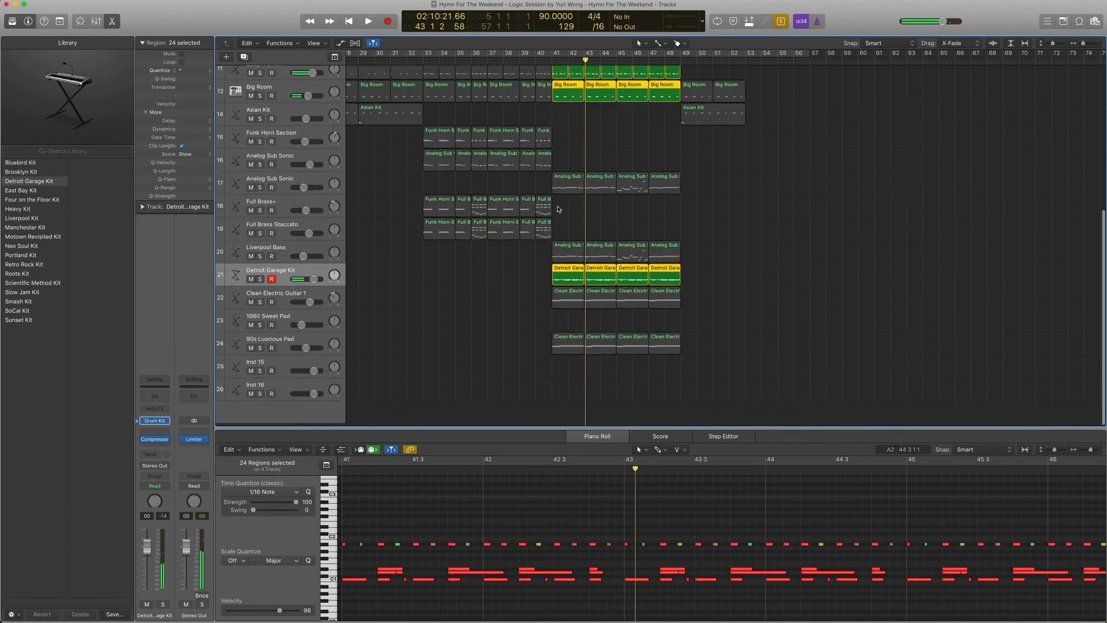
left_click(276, 298)
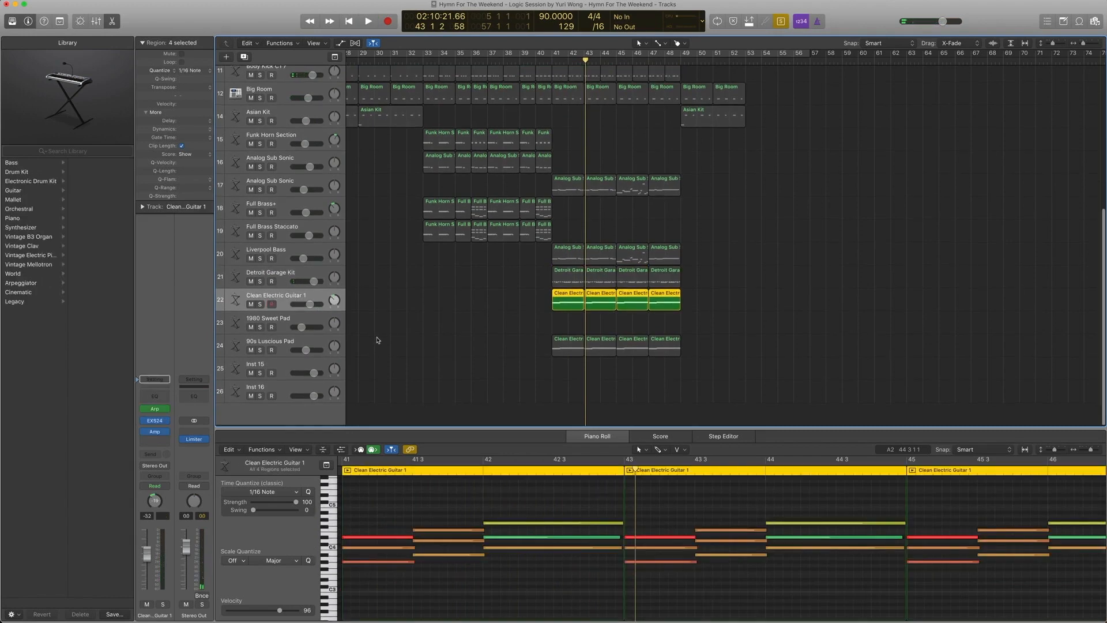
left_click(139, 423)
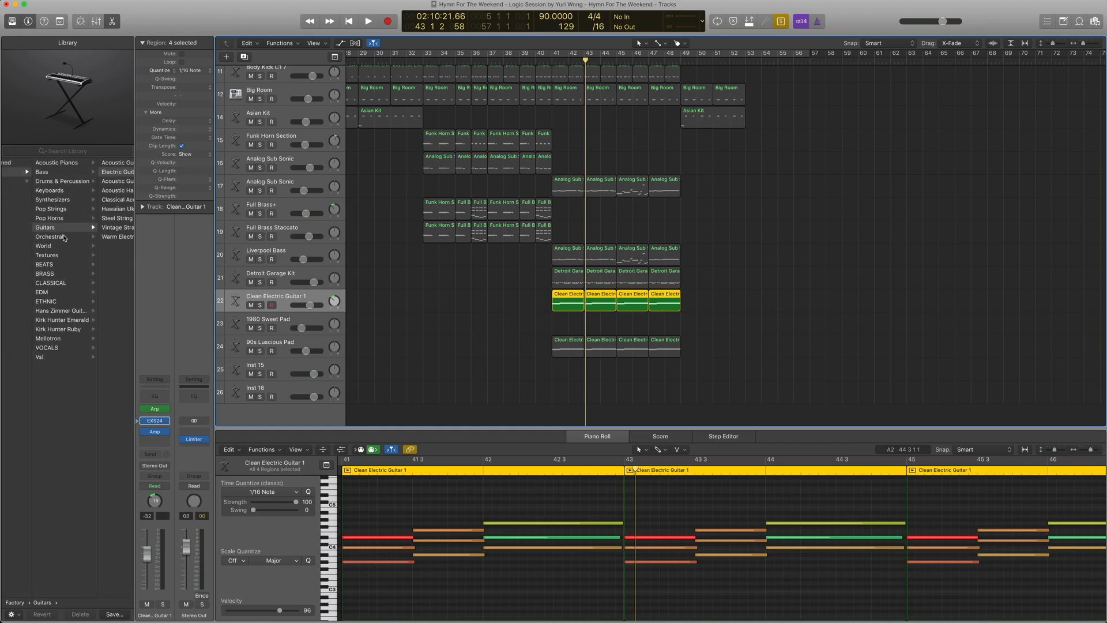
scroll(64, 232, "right", 5)
scroll(58, 173, "right", 2)
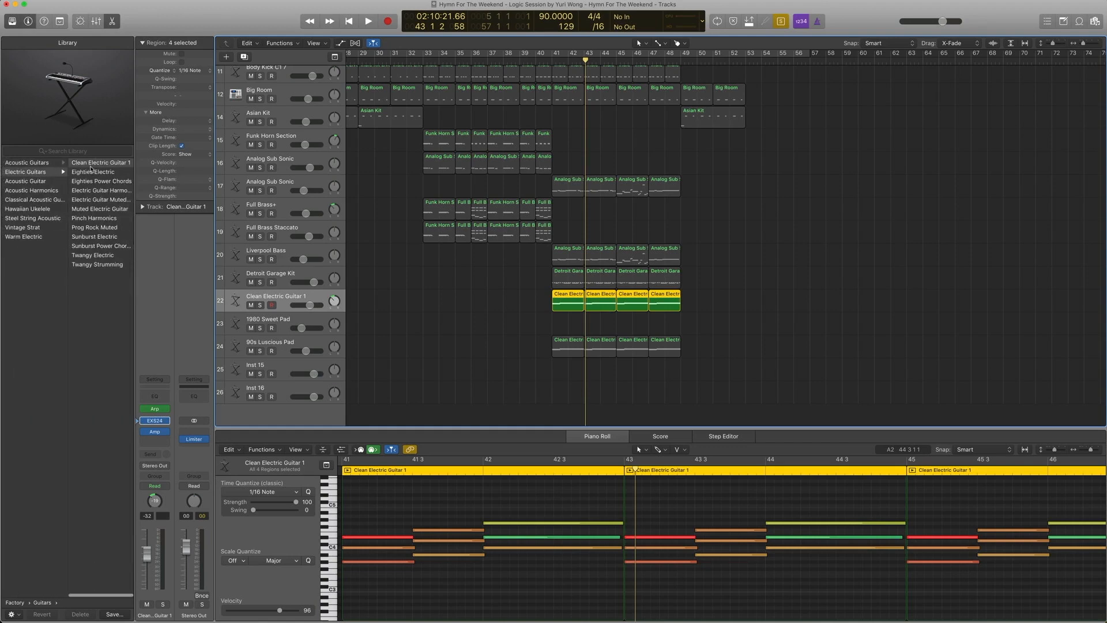
- Bypass the Amp on Clean Electric Guitar 1 and play its soloed regions from bar 41
mouse_move(162, 438)
key("space")
key("space")
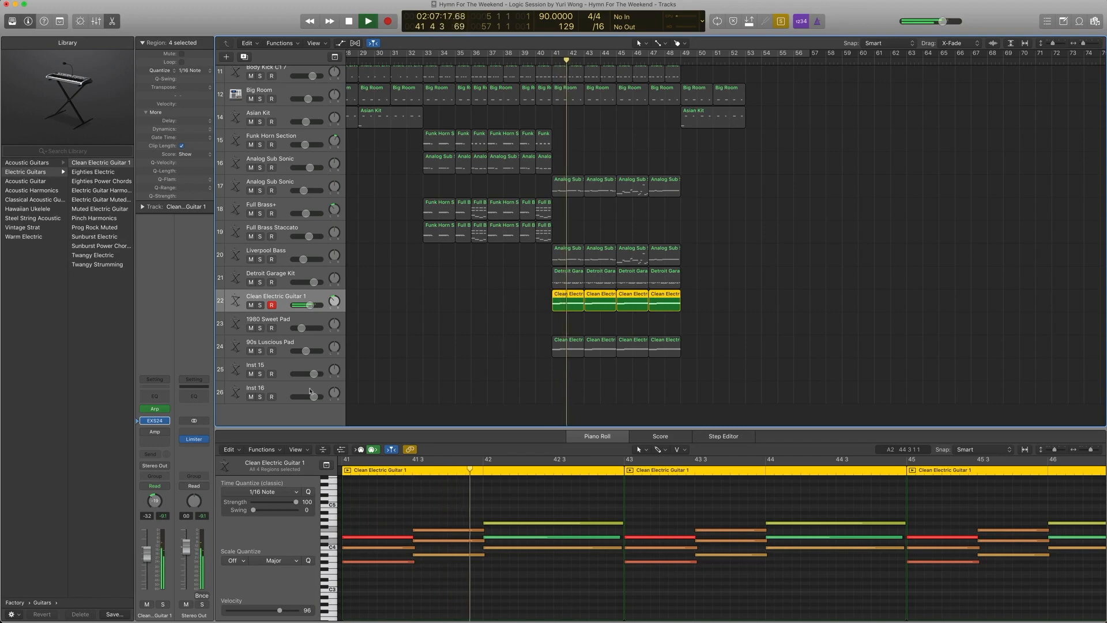
mouse_move(159, 412)
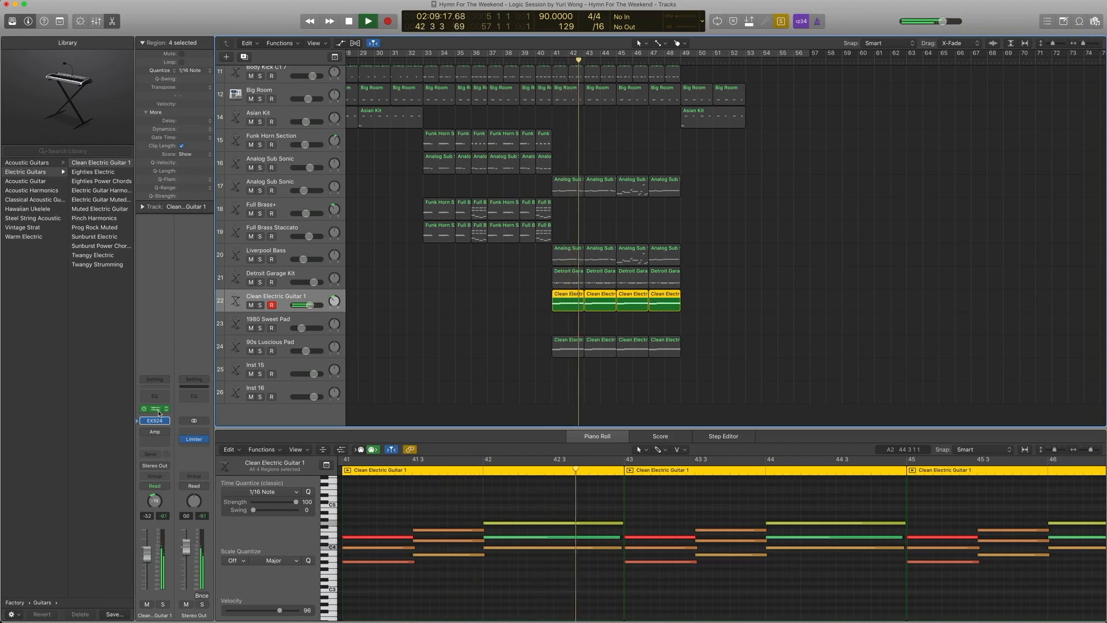
key("space")
- Open the guitar's Arpeggiator, show it among the MIDI effects, and play the regions from bar 41 with its pattern in view
left_click(156, 411)
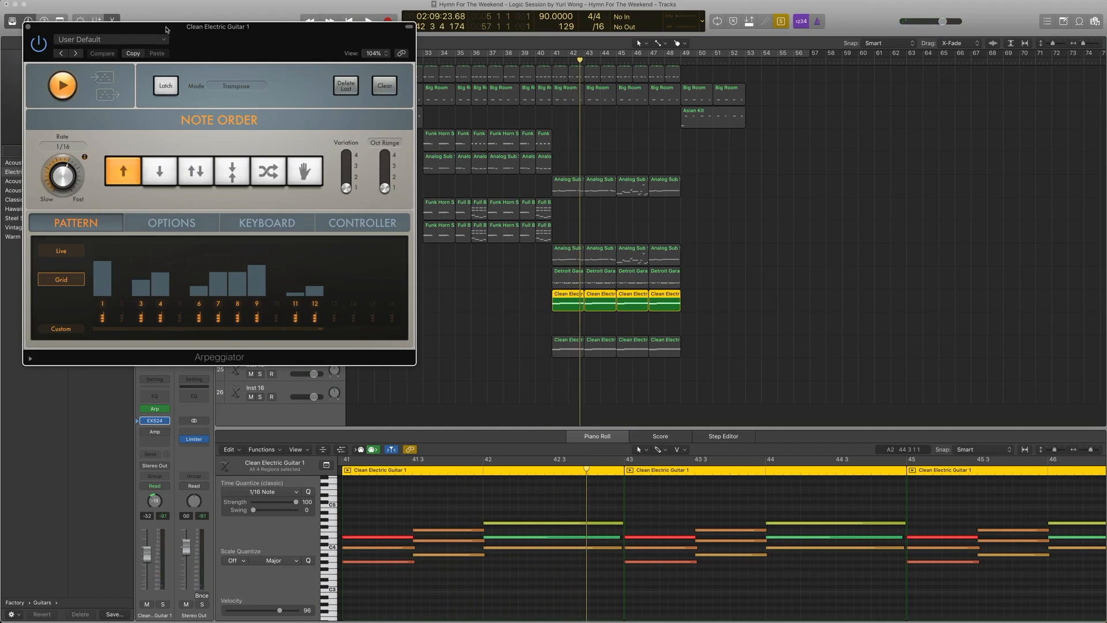
left_click_drag(166, 29, 175, 14)
left_click(166, 409)
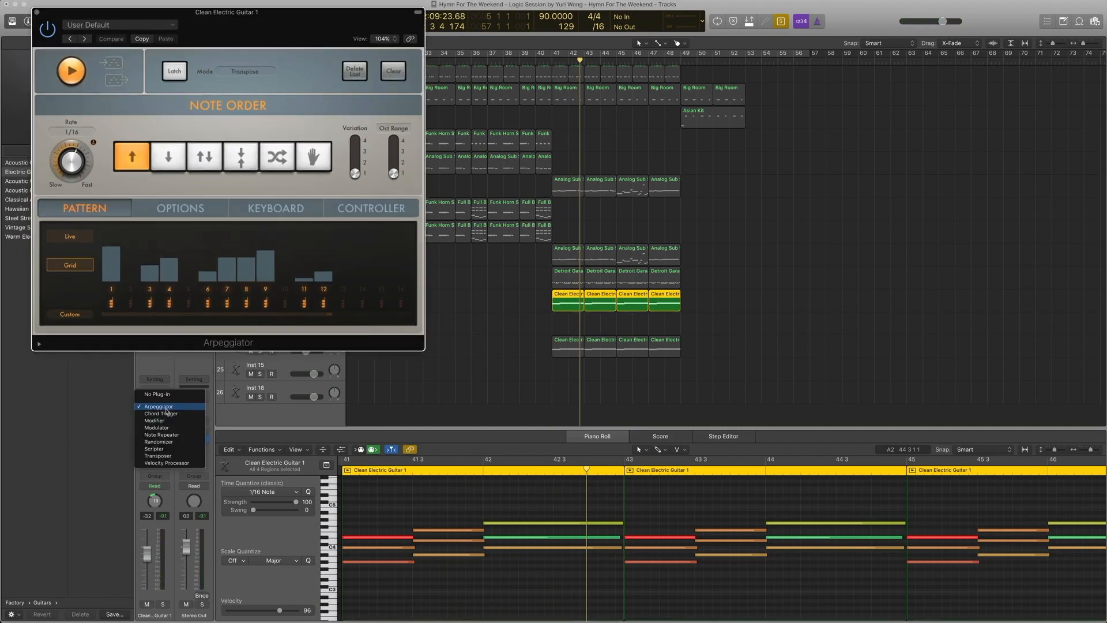
left_click(186, 367)
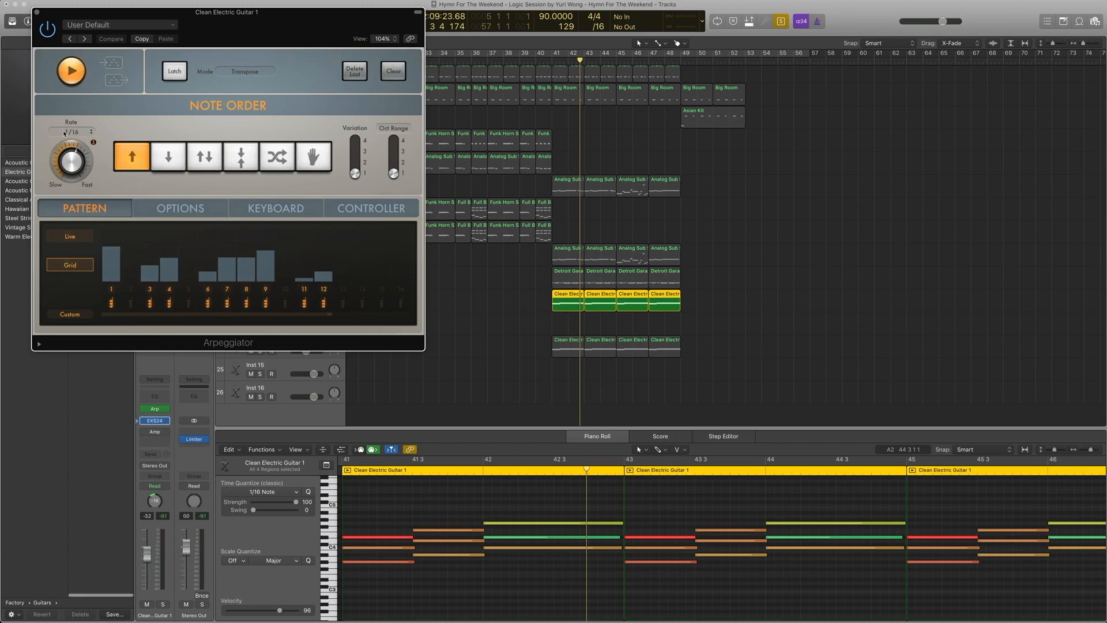
key("space")
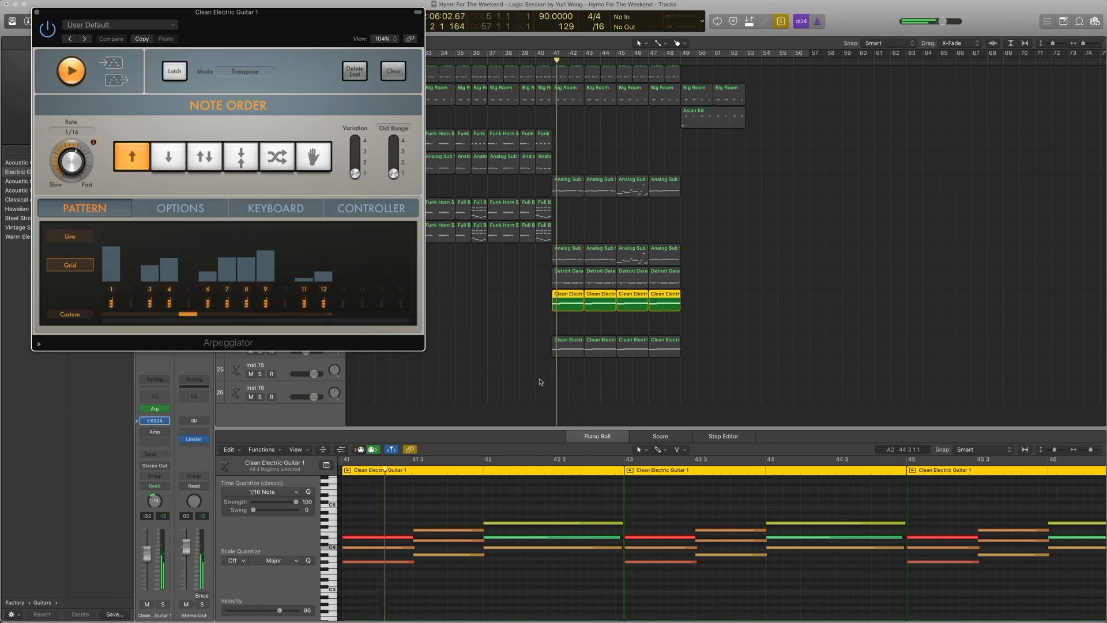
left_click(37, 13)
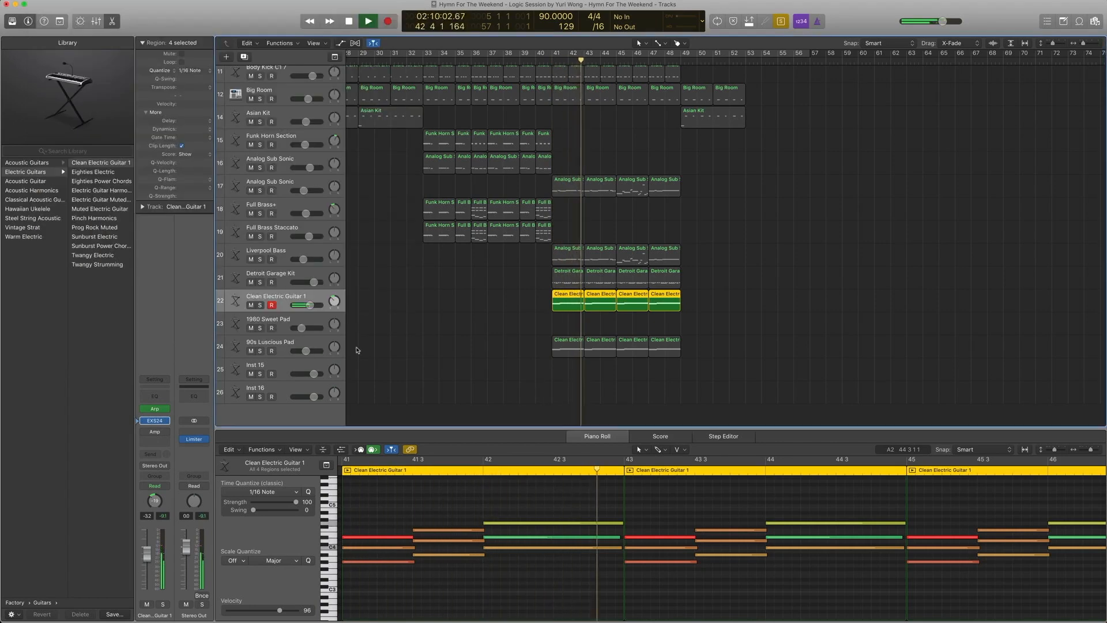
key("space")
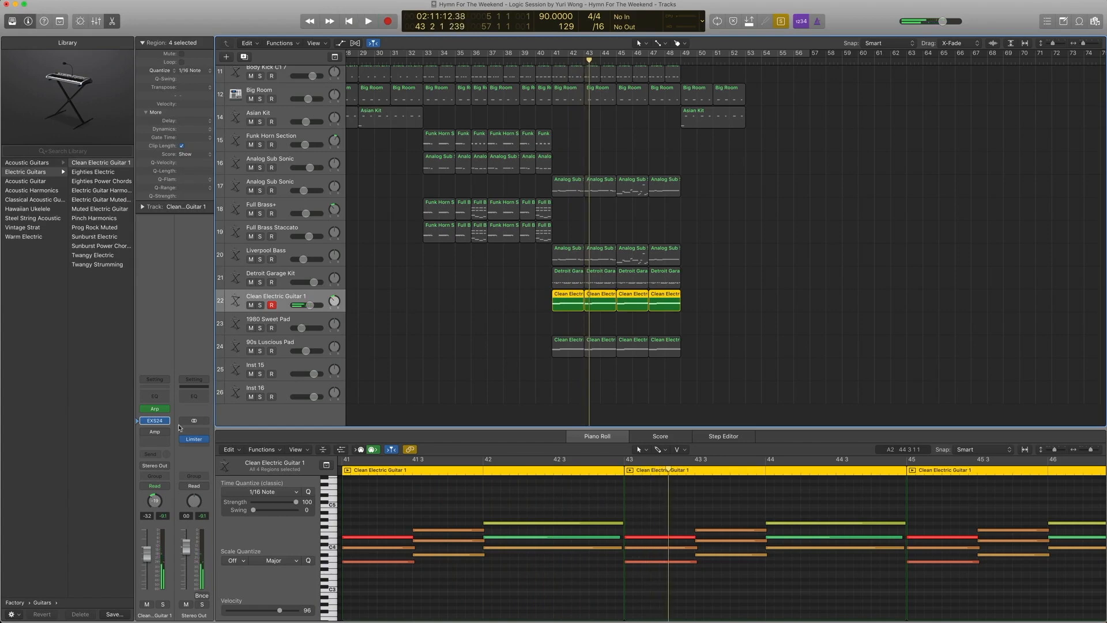
- Turn Amp Designer back on for Clean Electric Guitar 1 and show its Brit Reverb preset among the Clean settings
left_click(155, 434)
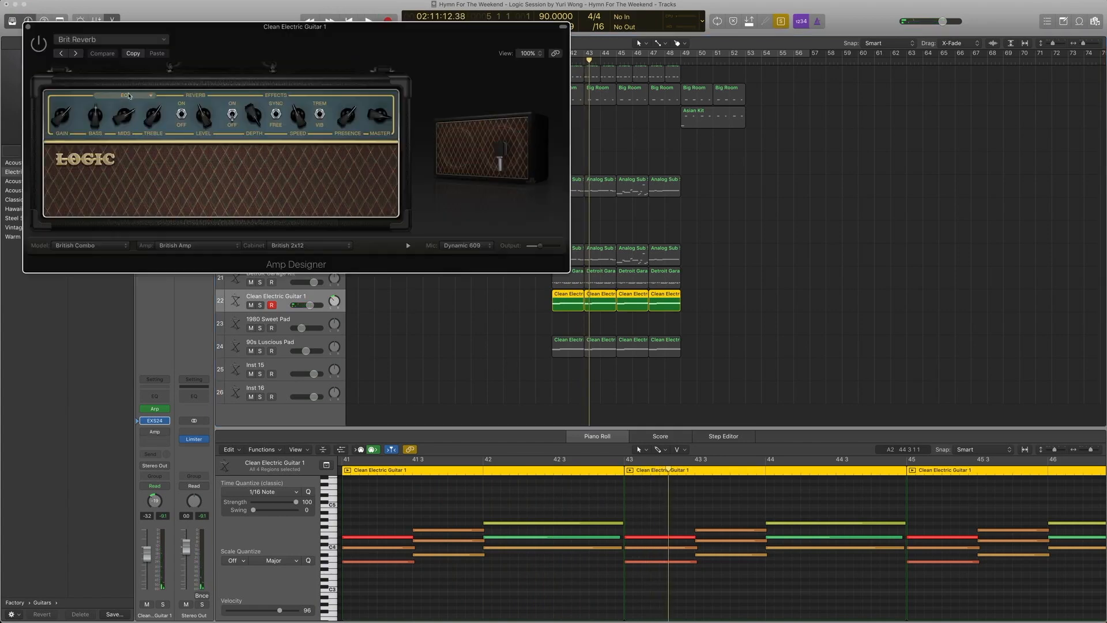
left_click(103, 40)
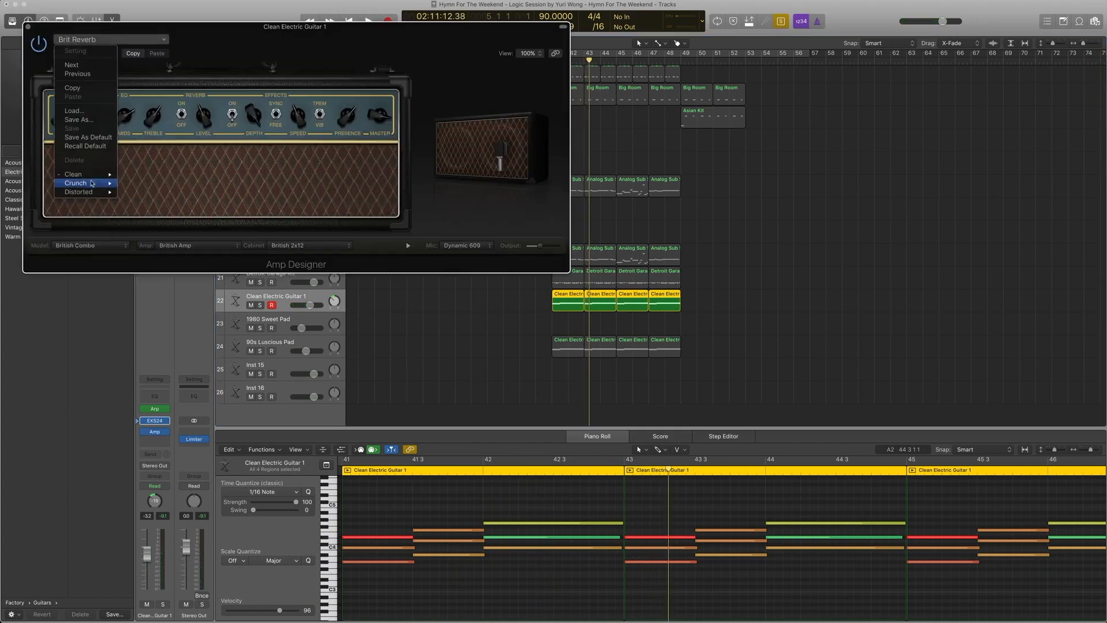
mouse_move(92, 174)
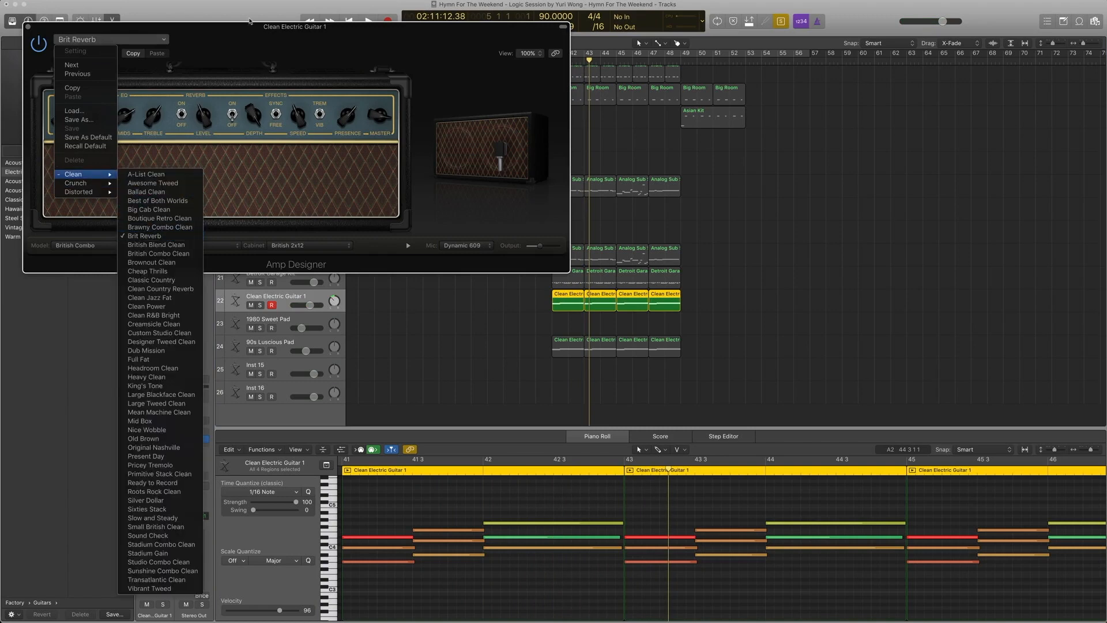
left_click(211, 22)
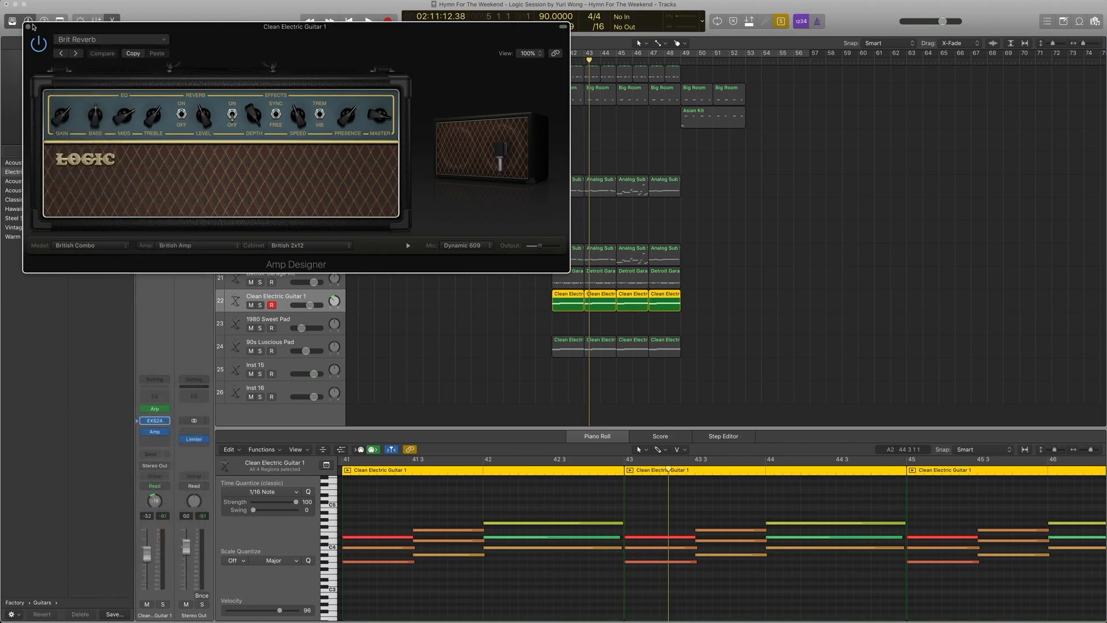
- Play the soloed Clean Electric Guitar 1 from bar 41 with Amp Designer active, and close the plug-in
mouse_move(441, 163)
key("space")
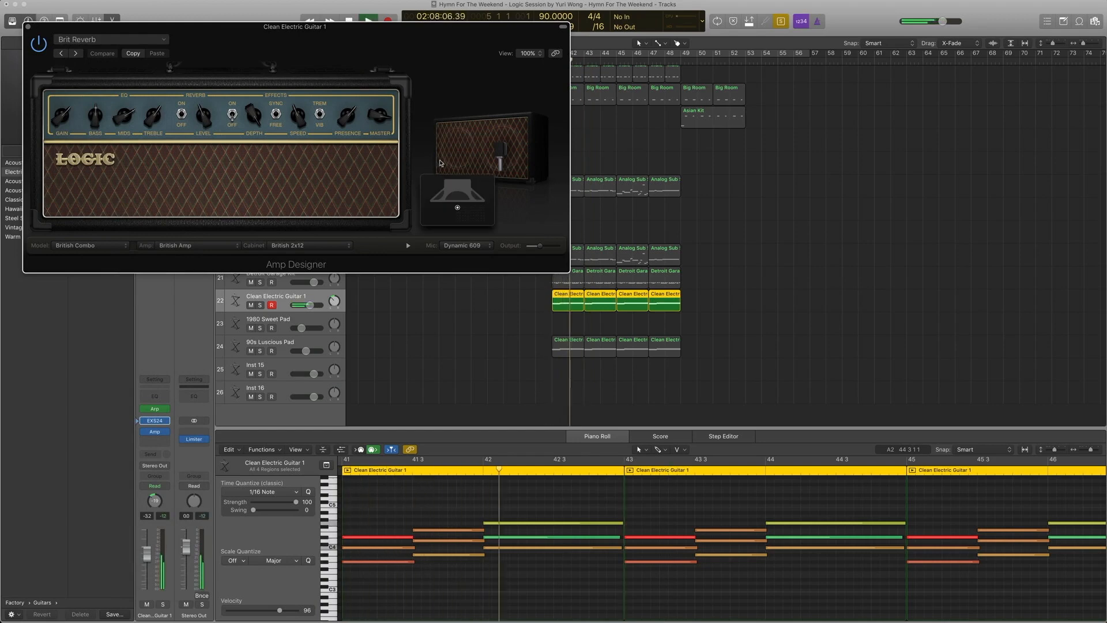
left_click(28, 27)
key("space")
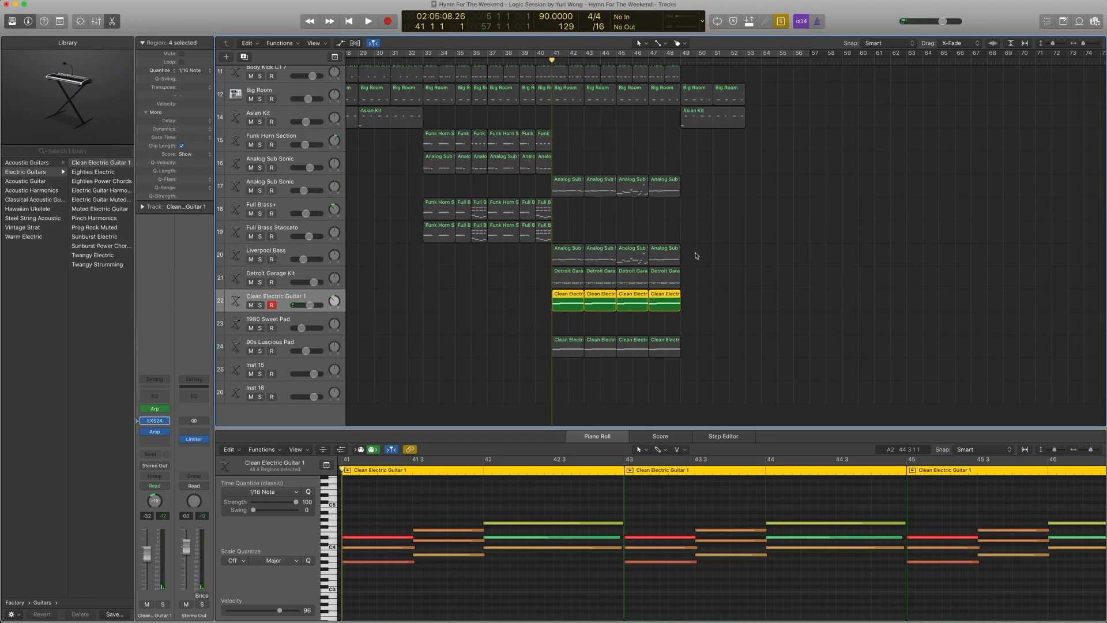
- Select the 90s Luscious Pad track, view its preset in Alchemy, and play its soloed regions from bar 41
left_click(278, 344)
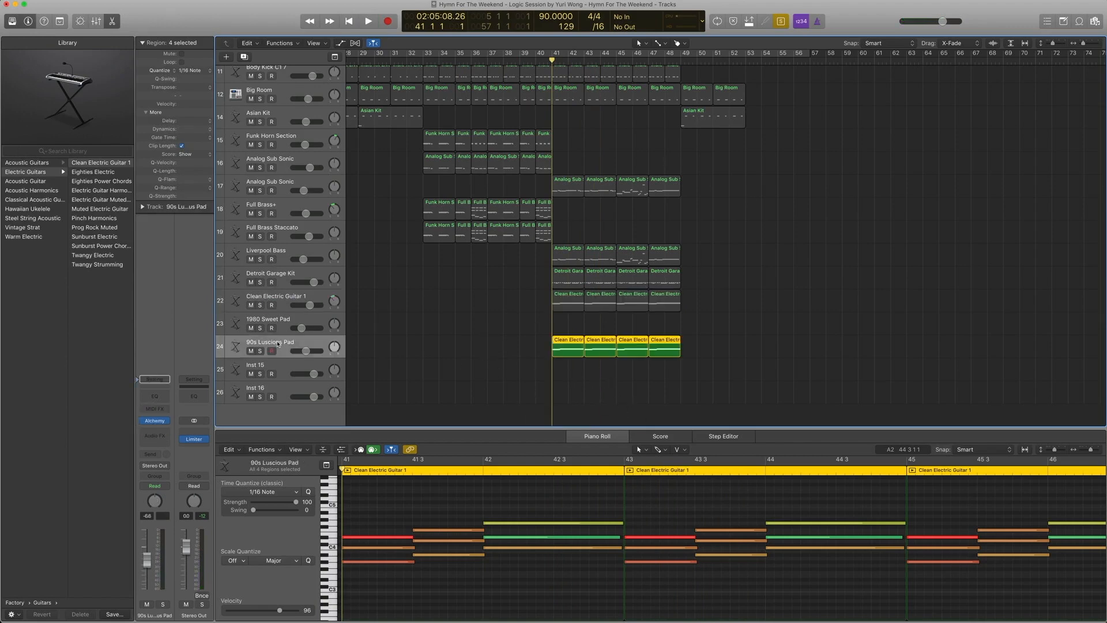
left_click(165, 421)
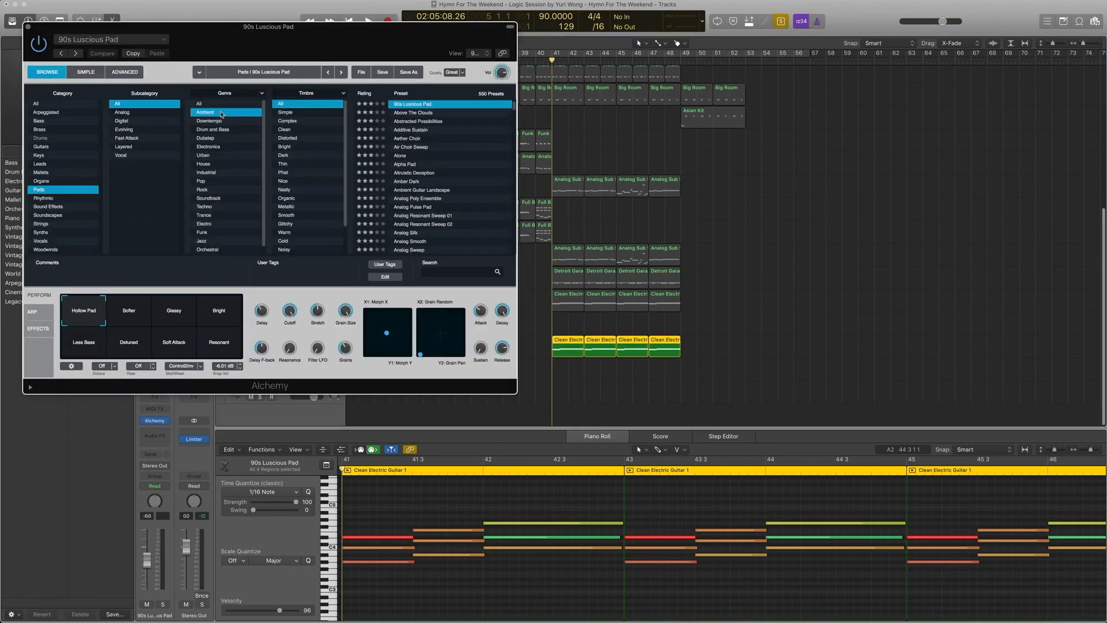
left_click(28, 28)
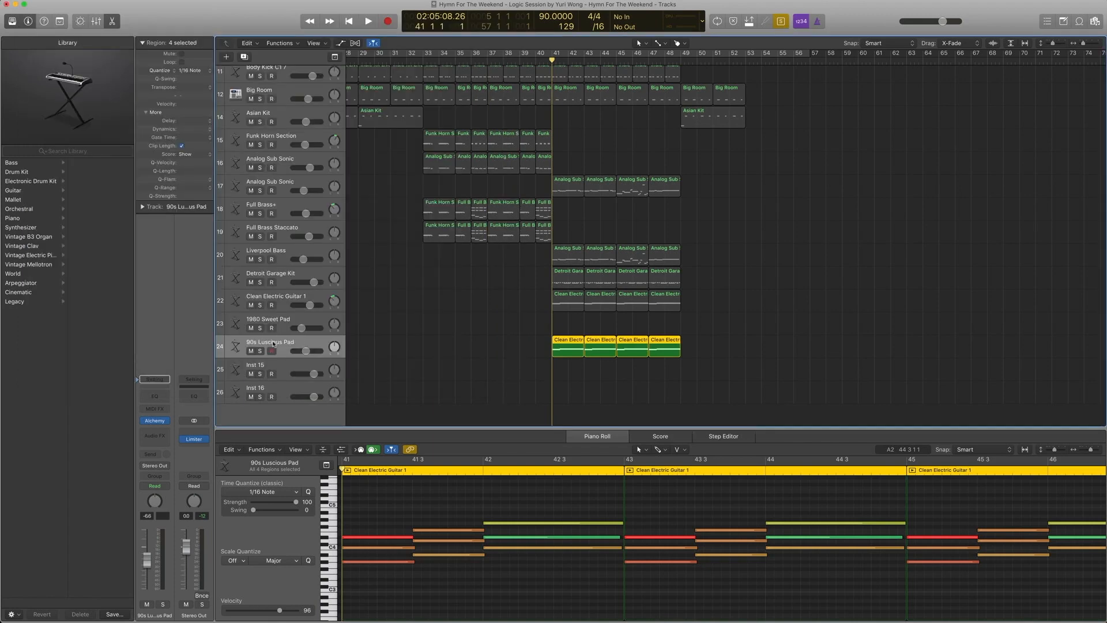
key("space")
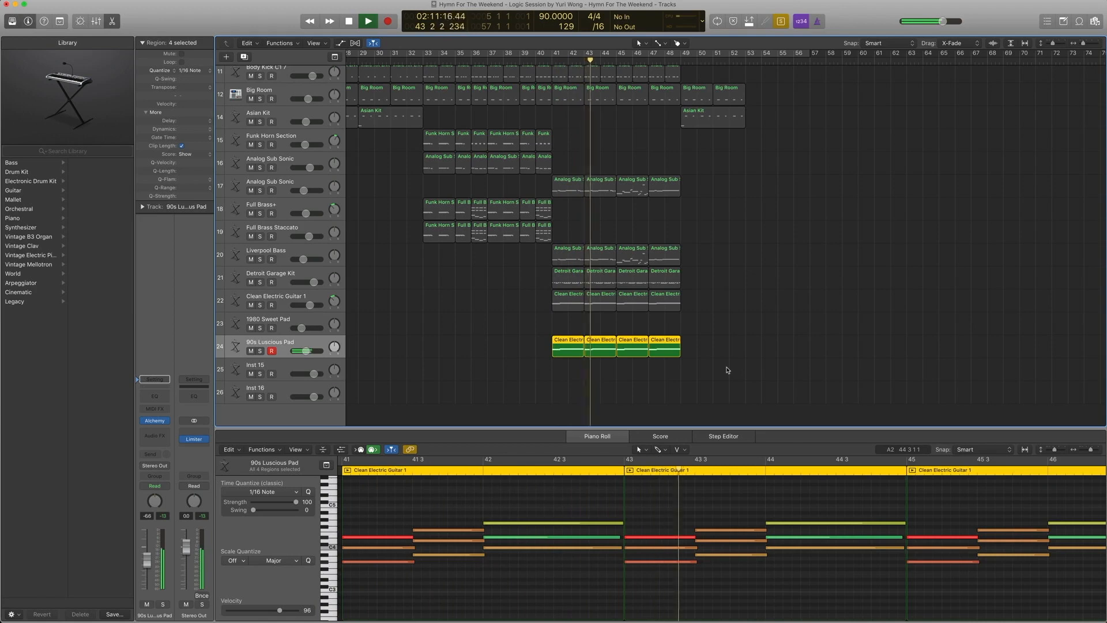
- Select the Clean Electric Guitar 1 and 90s Luscious Pad regions together, play them soloed from bar 41, and turn solo off
key("space")
left_click_drag(728, 370, 568, 307)
key("comma")
key("comma")
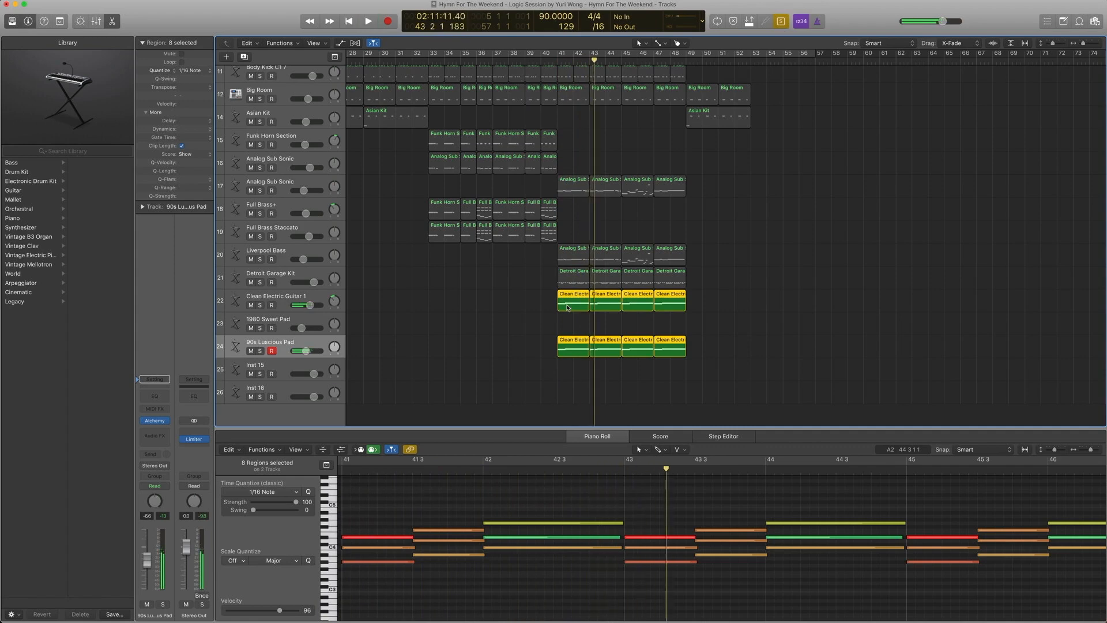
key("ctrl+s")
- Select the 1980 Sweet Pad track, hide the Piano Roll, and play the full mix from bar 40 into bar 43
left_click(276, 321)
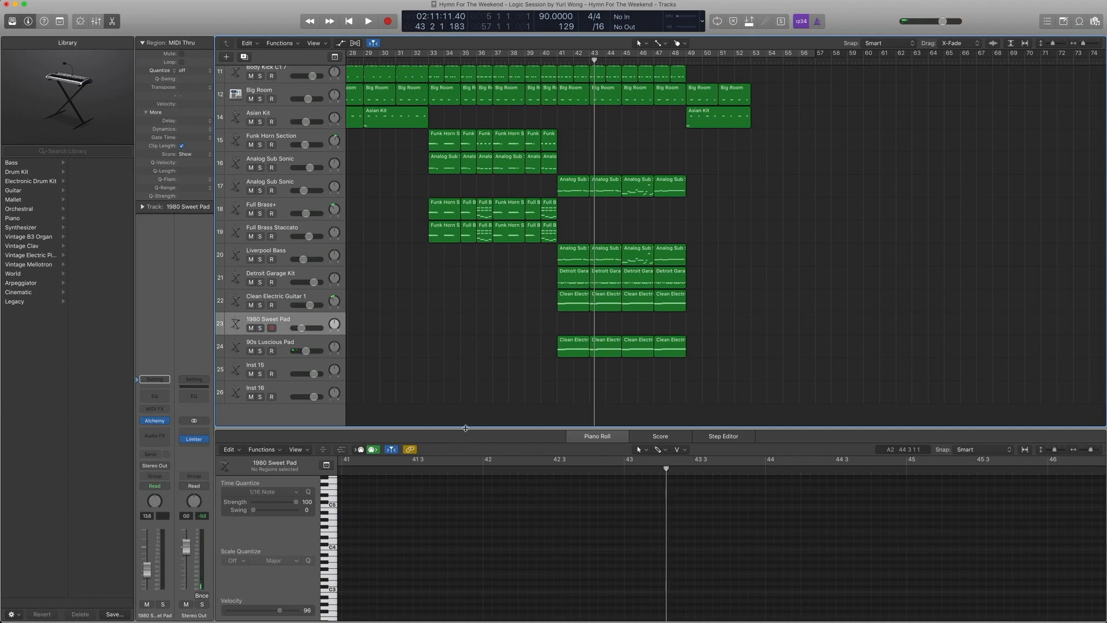
key("e")
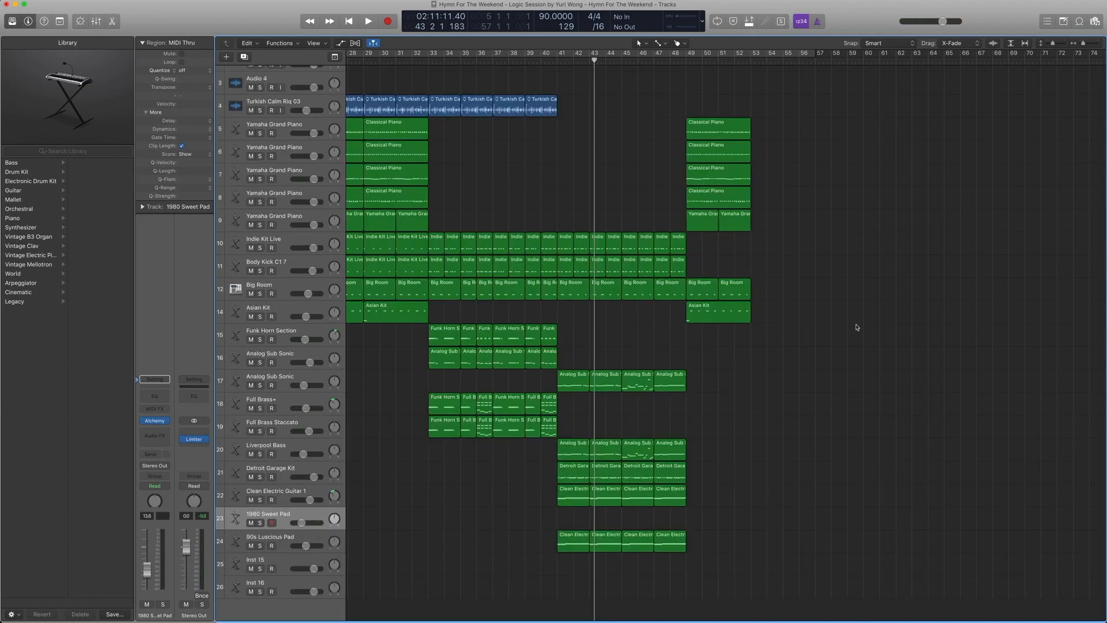
key("comma")
key("comma")
key("comma")
key("comma")
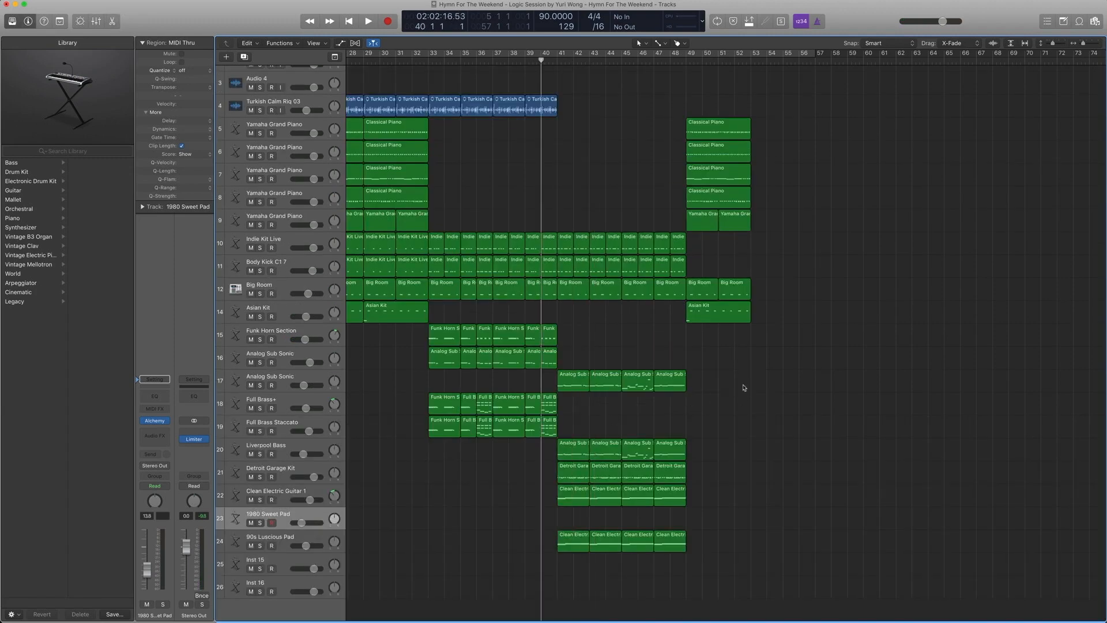
key("space")
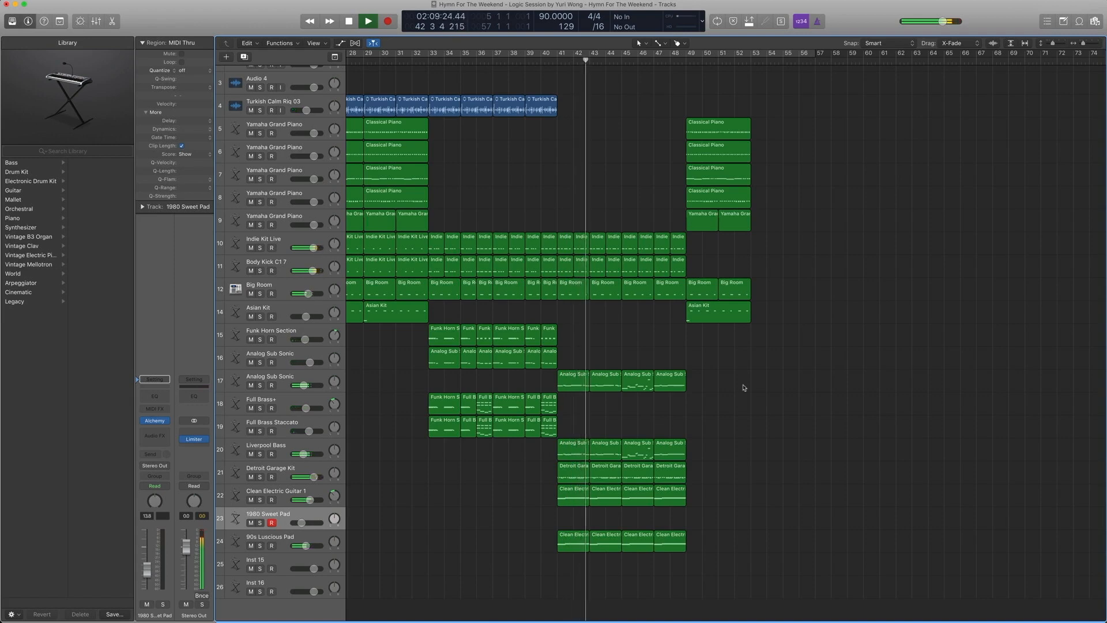
key("space")
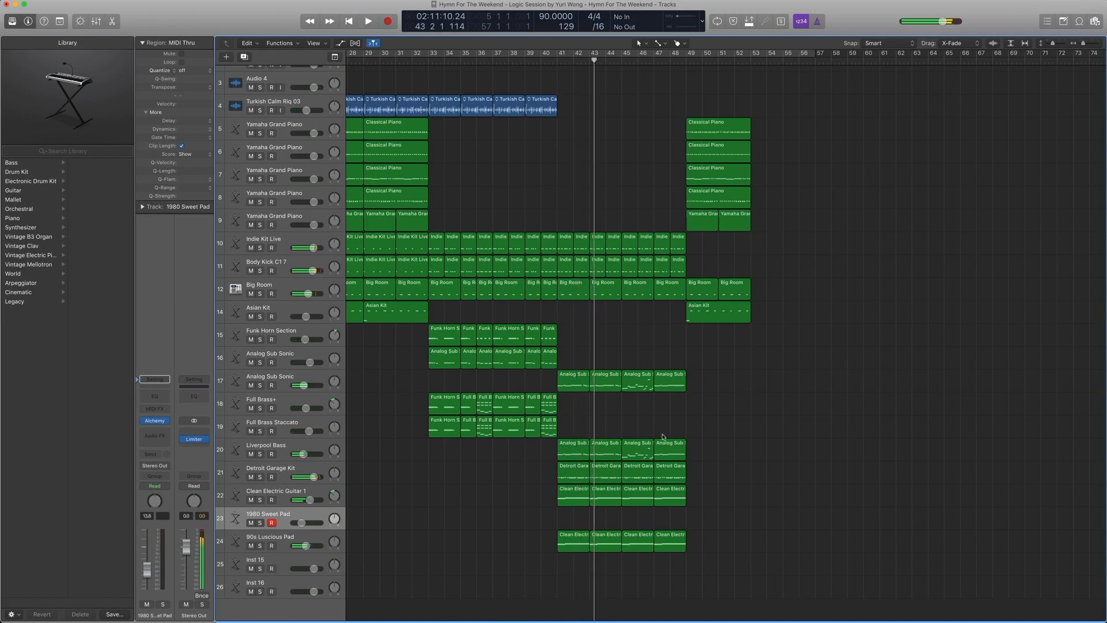
- Solo the regions of bars 40 to 48 from Indie Kit Live to 90s Luscious Pad, play them from bar 41, and clear the solo and selection
left_click_drag(684, 567, 548, 196)
key("ctrl+s")
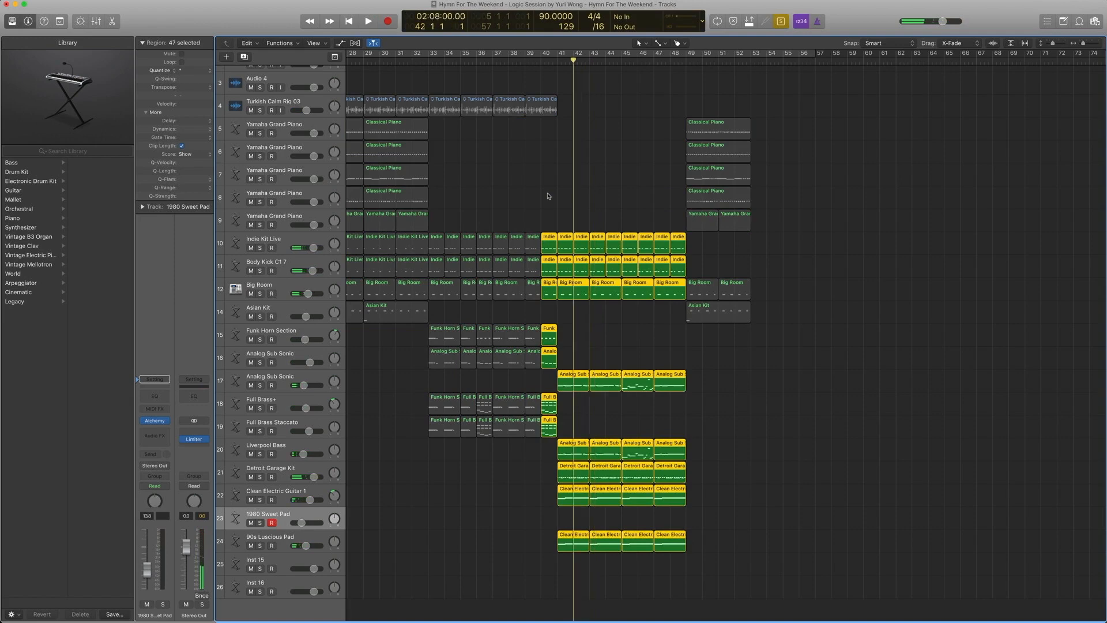
key("comma")
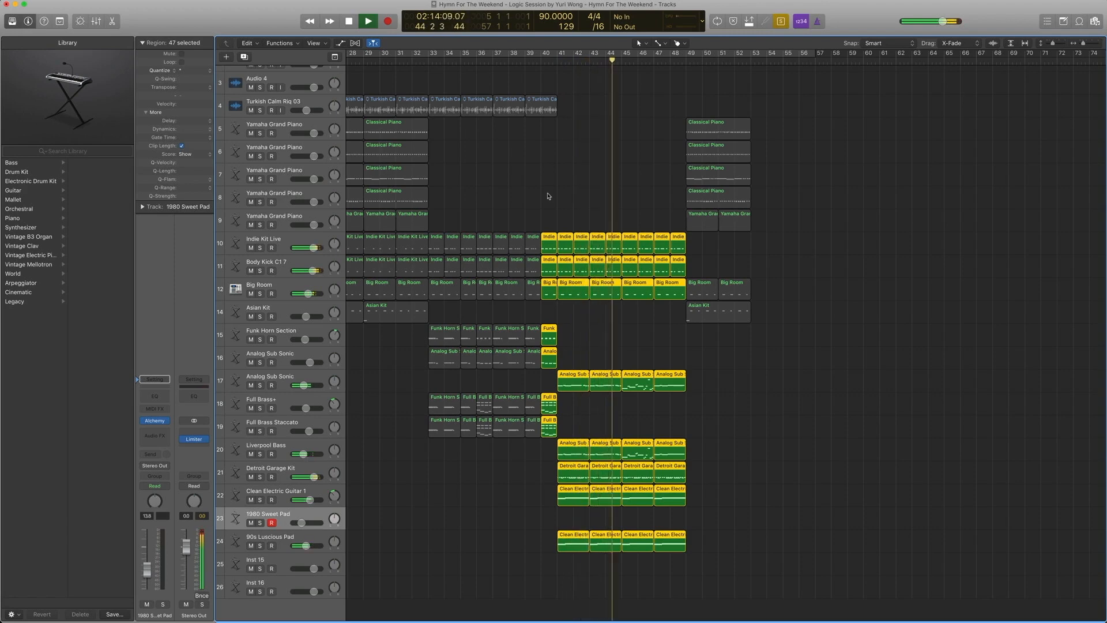
key("ctrl+s")
key("comma")
key("comma")
key("comma")
key("comma")
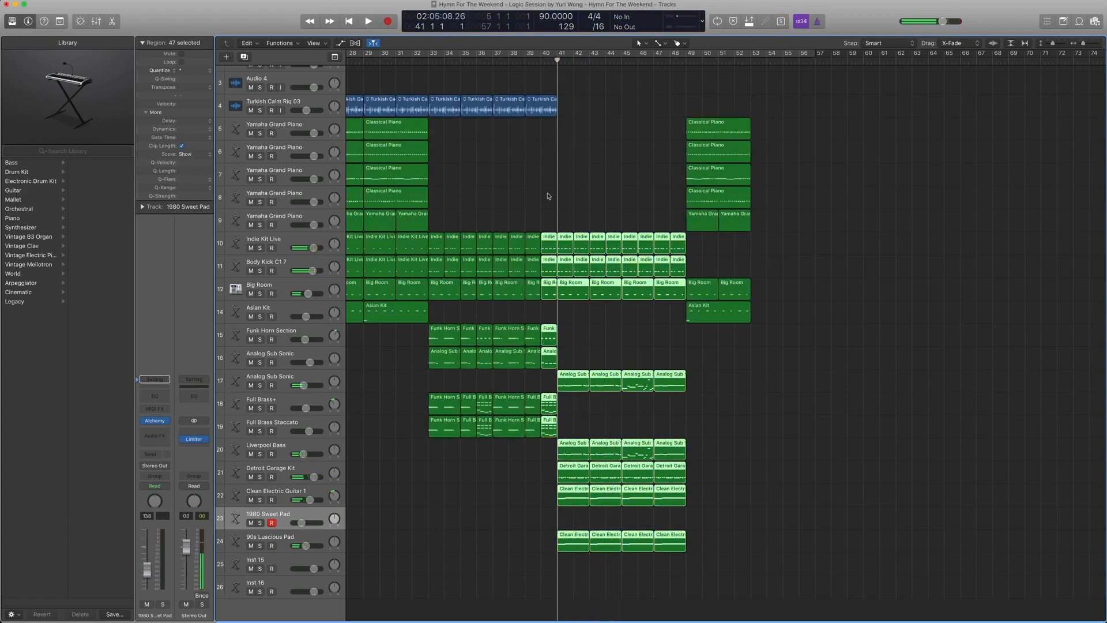
left_click(604, 188)
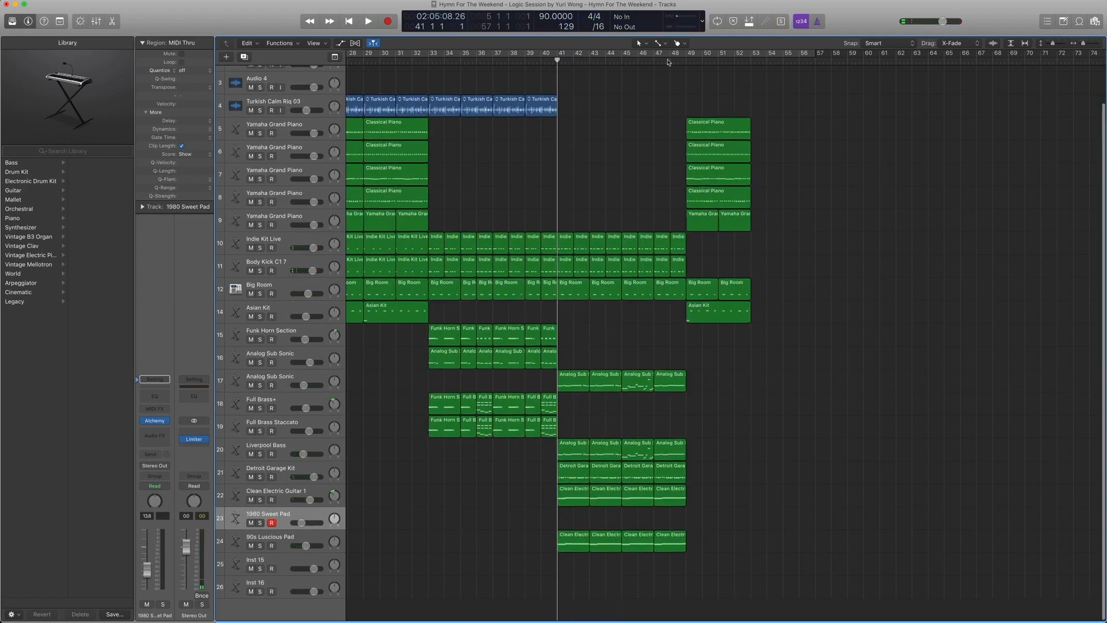
- Play the full mix from just before bar 48 into the closing piano section, stop in bar 52, and show the earlier bars of the arrangement
left_click(670, 60)
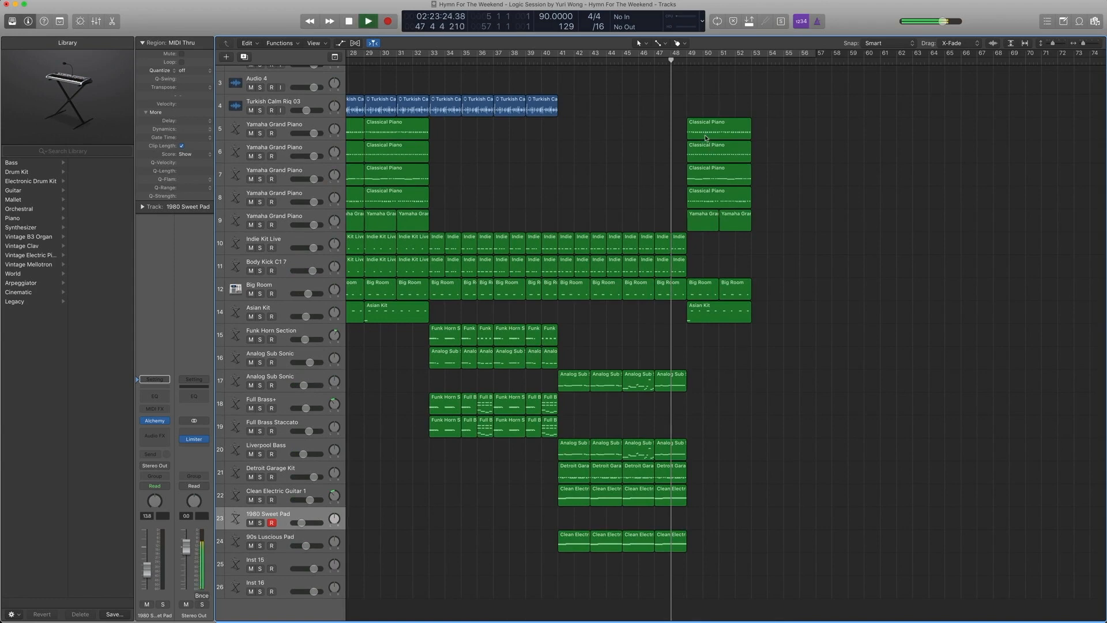
scroll(598, 154, "up", 1)
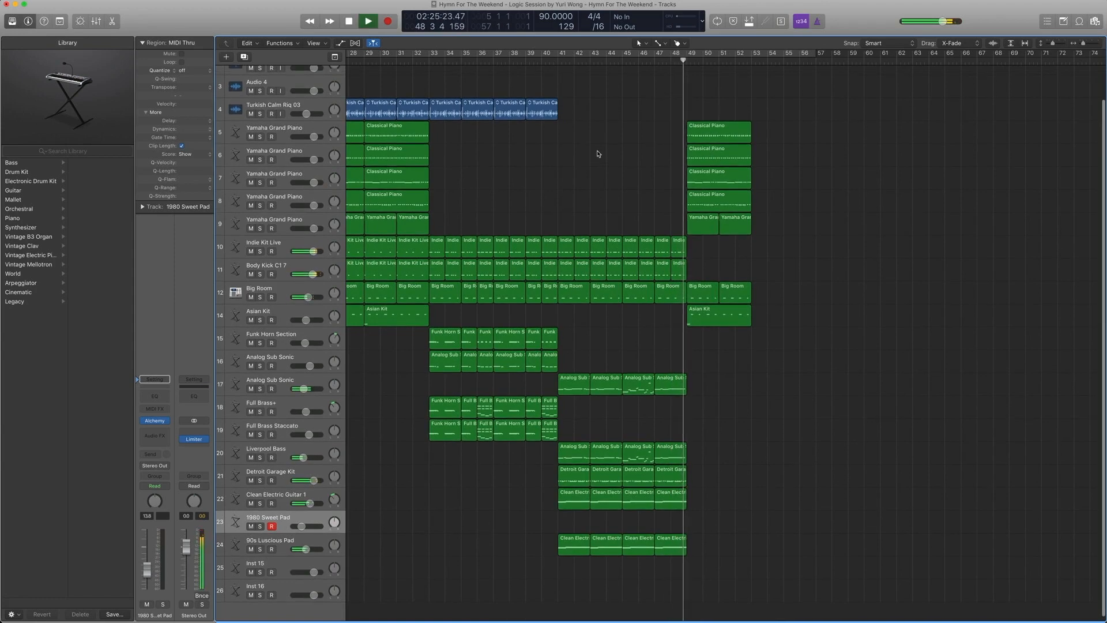
scroll(622, 148, "up", 3)
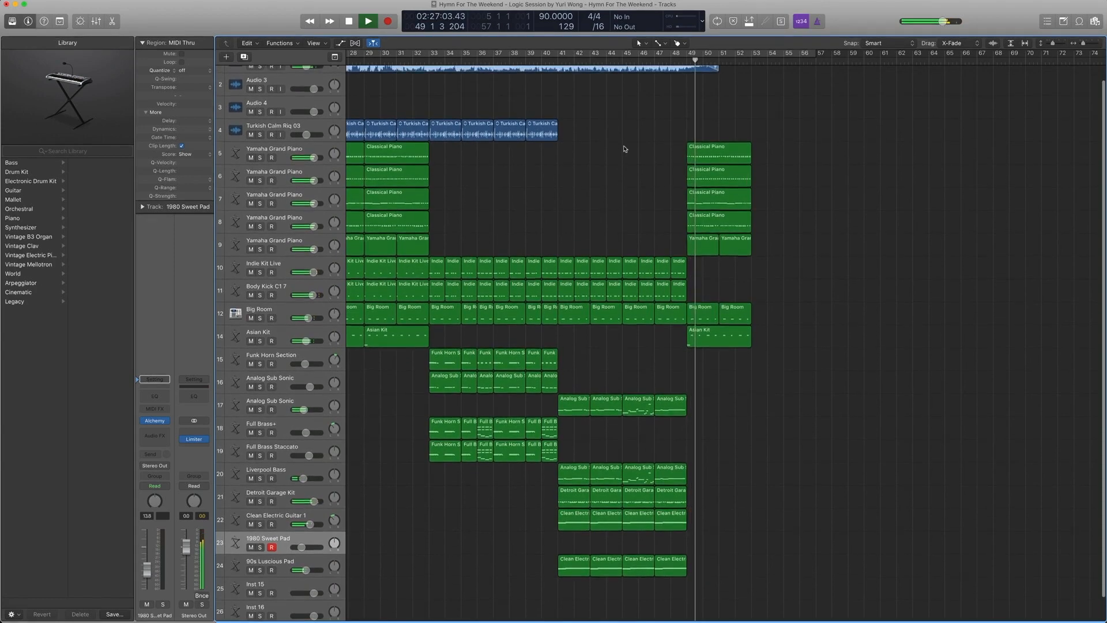
scroll(624, 148, "up", 1)
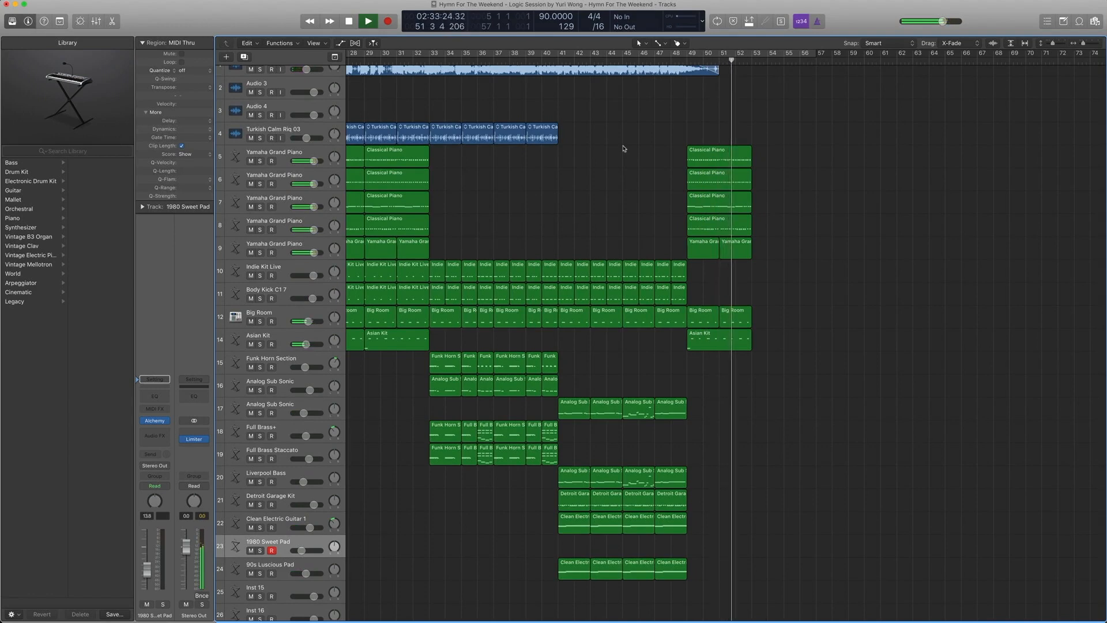
scroll(625, 147, "left", 5)
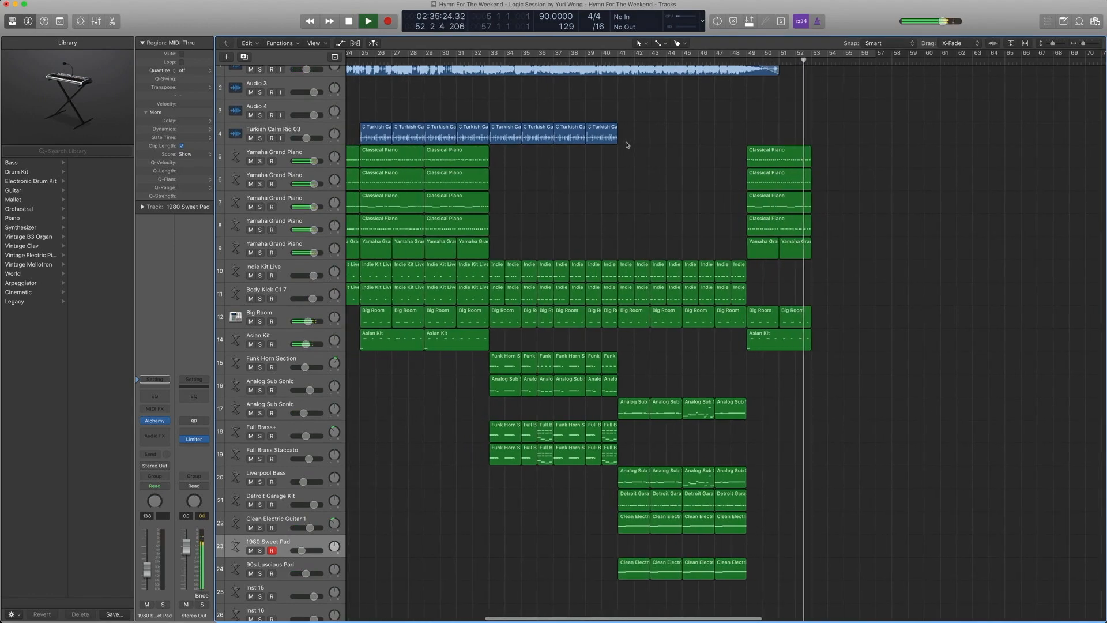
key("space")
scroll(628, 144, "left", 8)
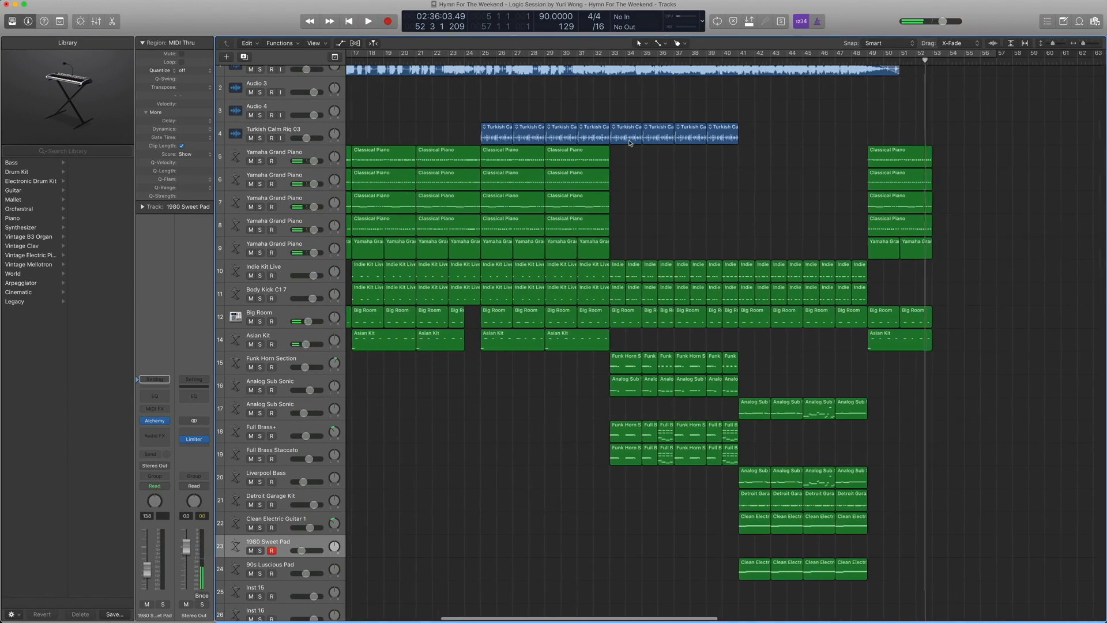
scroll(628, 141, "left", 5)
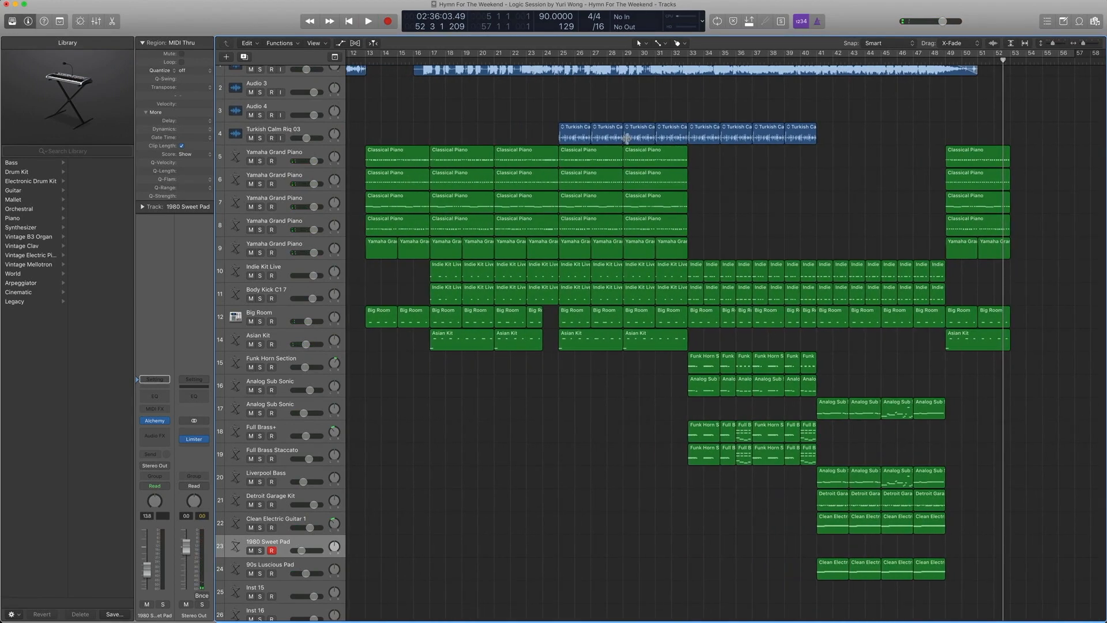